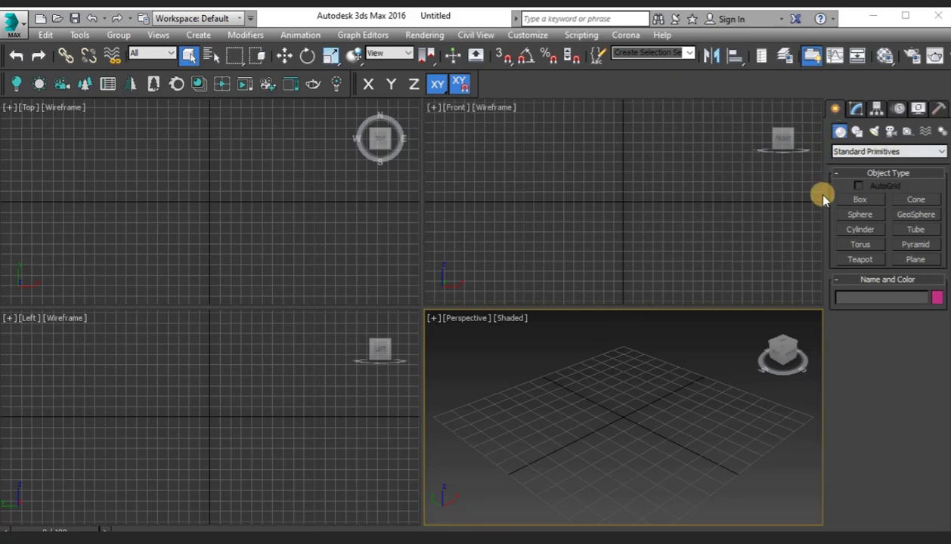
left_click(881, 151)
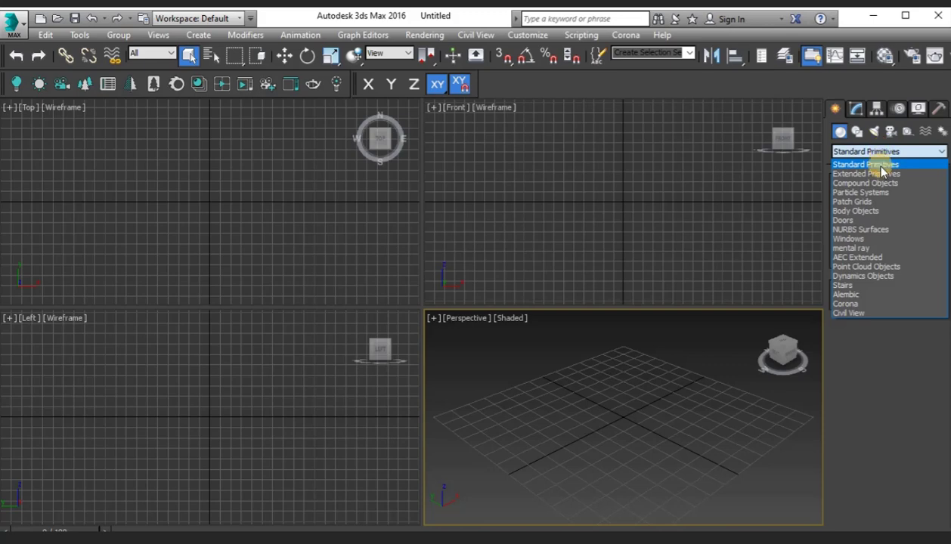
left_click(880, 173)
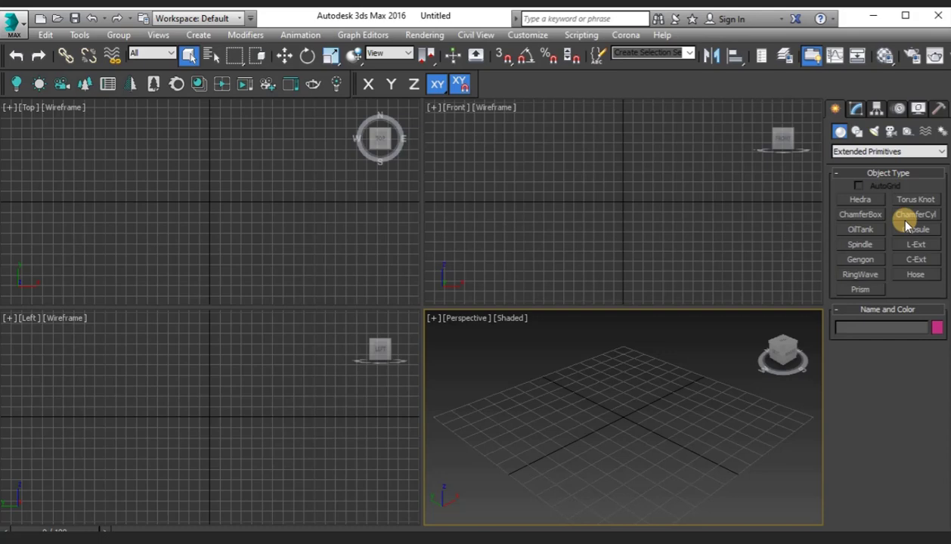
left_click(877, 151)
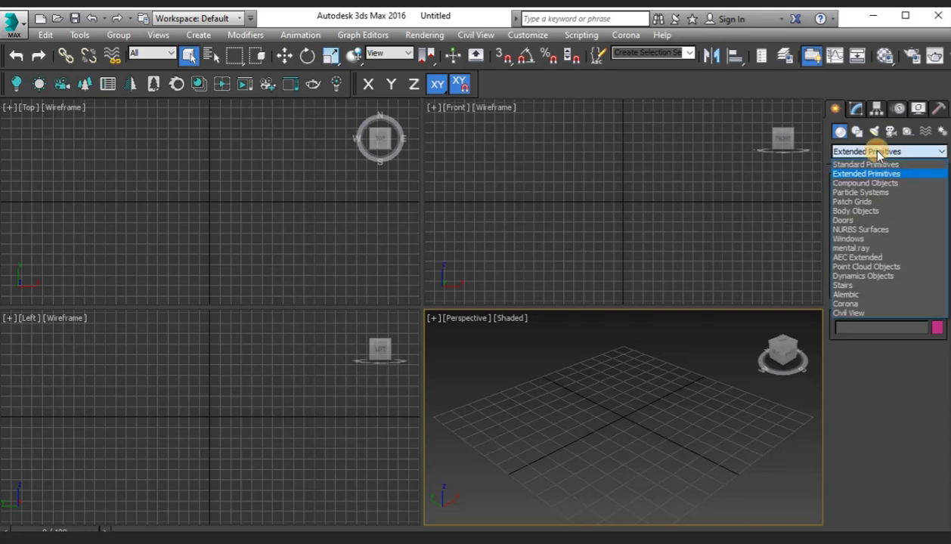
left_click(866, 163)
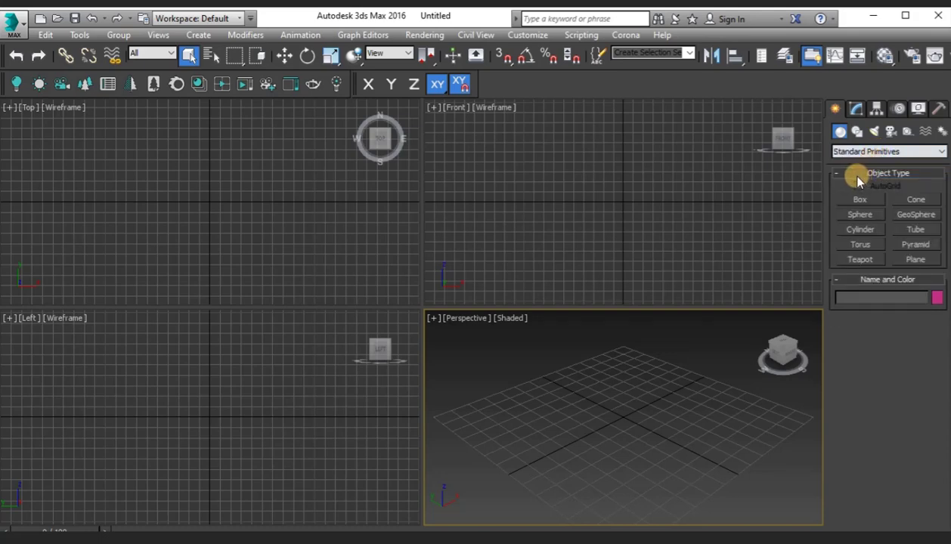
left_click(850, 236)
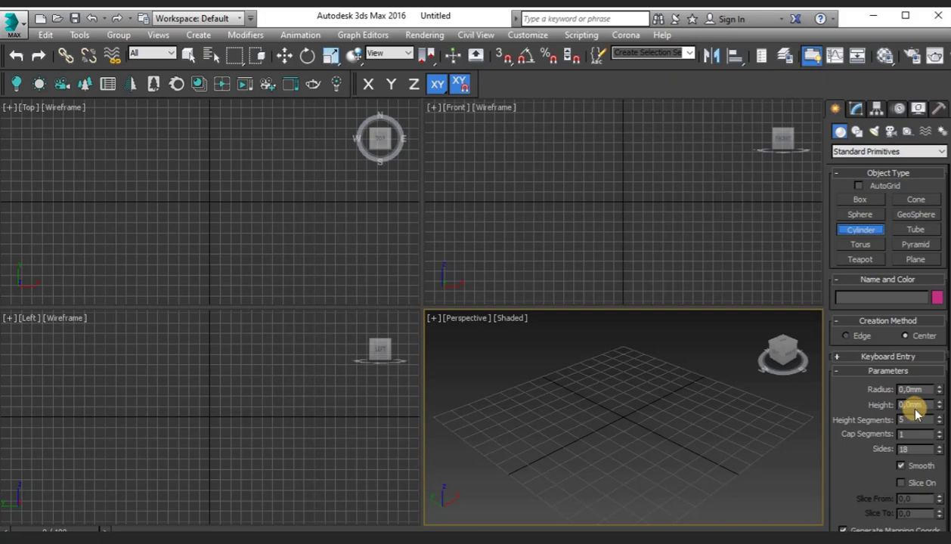
right_click(583, 217)
Set the scene's metric display unit scale to Centimeters in Units Setup
left_click(526, 35)
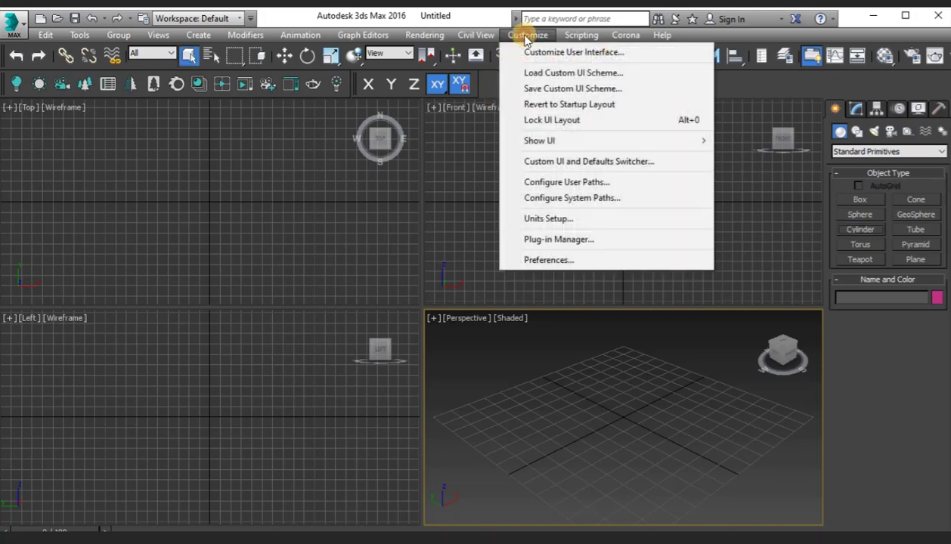
left_click(588, 220)
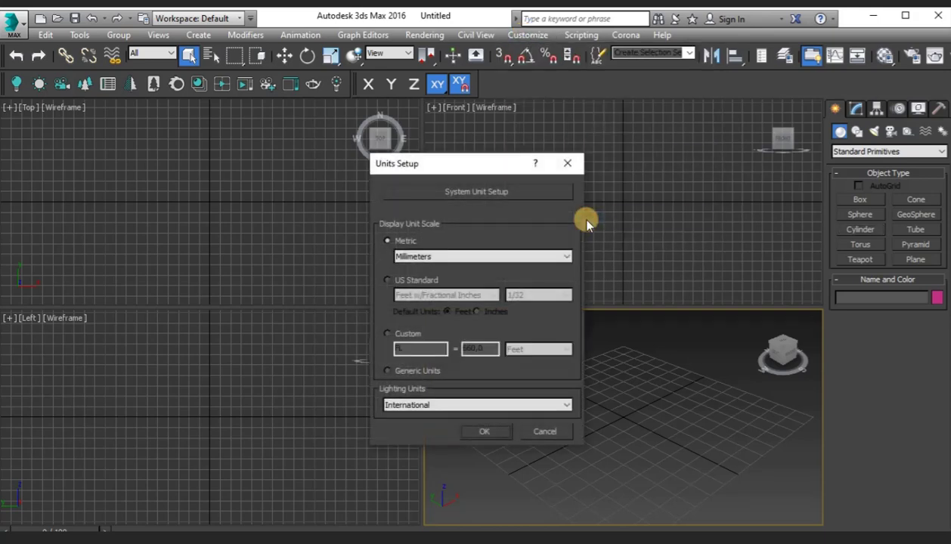
left_click(416, 257)
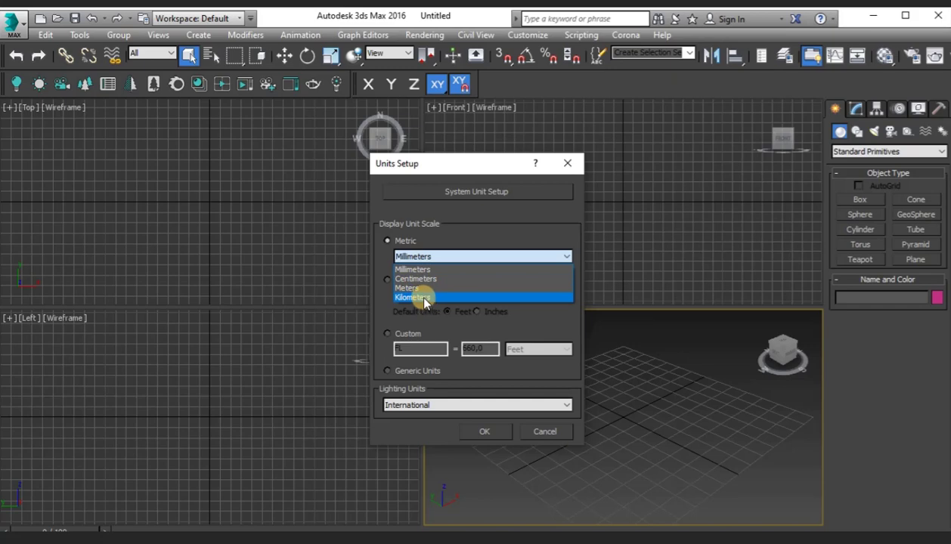
left_click(432, 280)
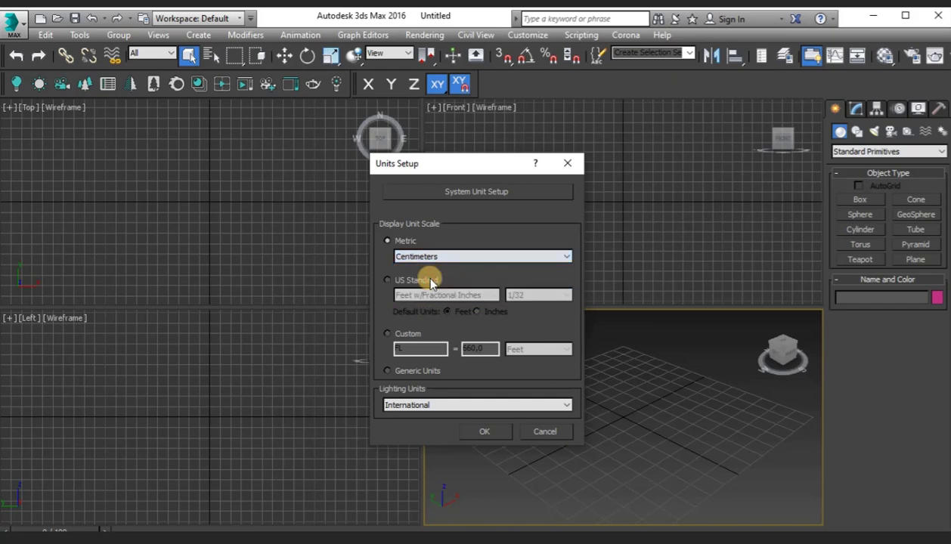
left_click(497, 433)
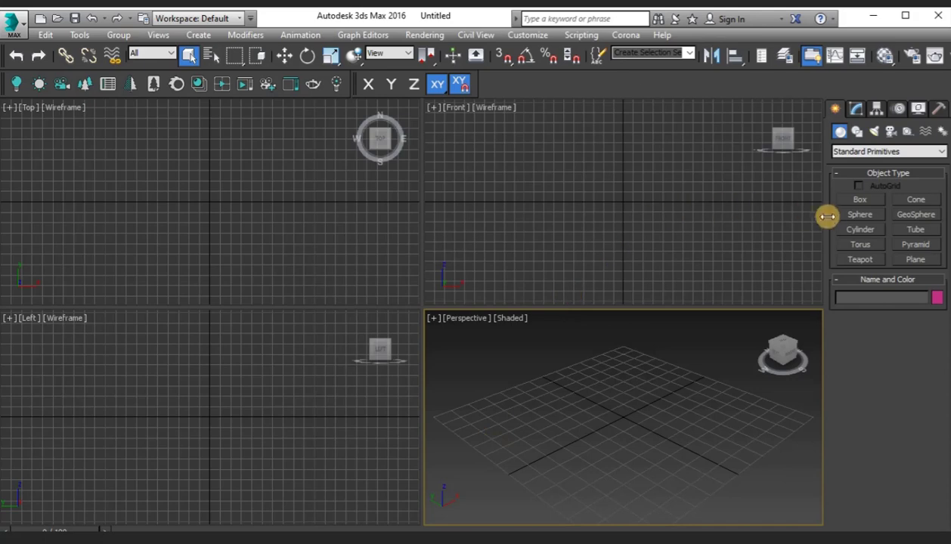
Create a standard cylinder at the origin by keyboard entry with a 10 cm radius and 50 cm height
left_click(848, 230)
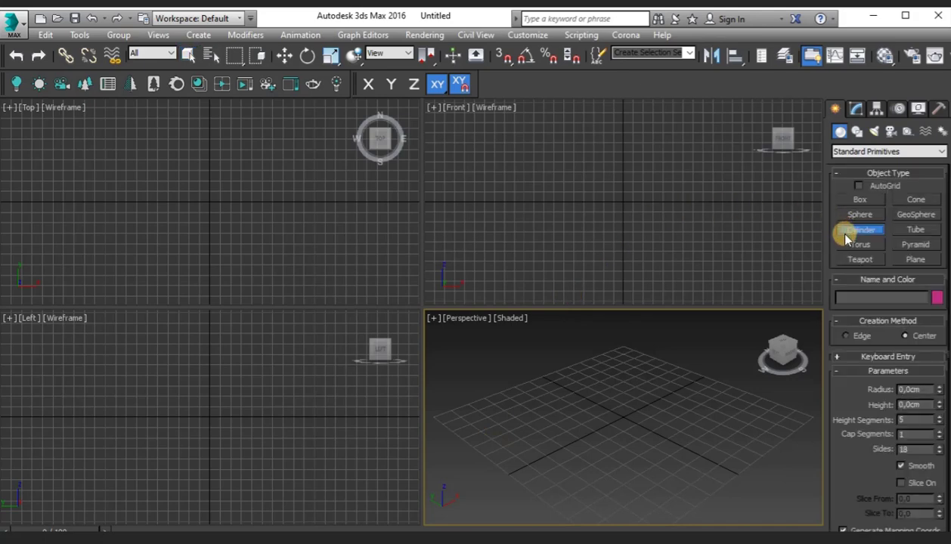
left_click(912, 390)
left_click(910, 406)
left_click(839, 372)
left_click(837, 360)
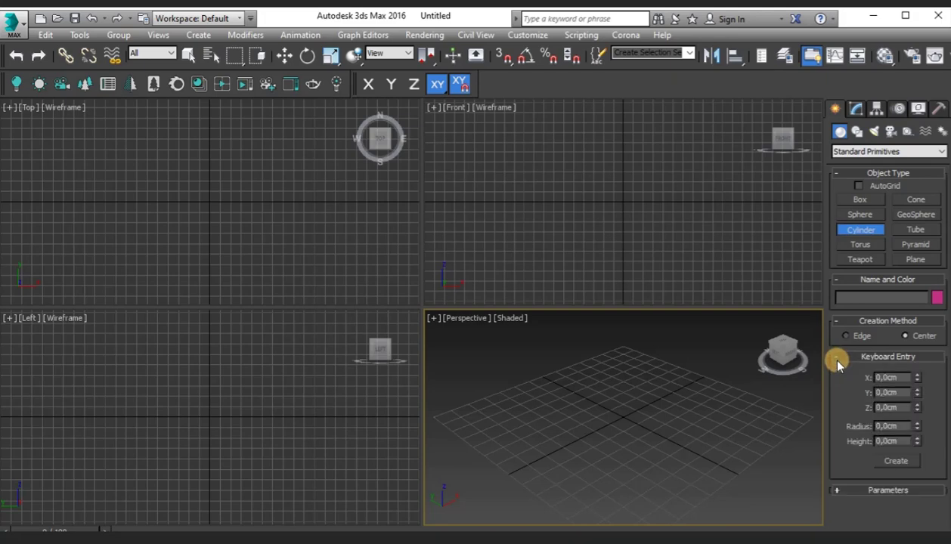
left_click(885, 427)
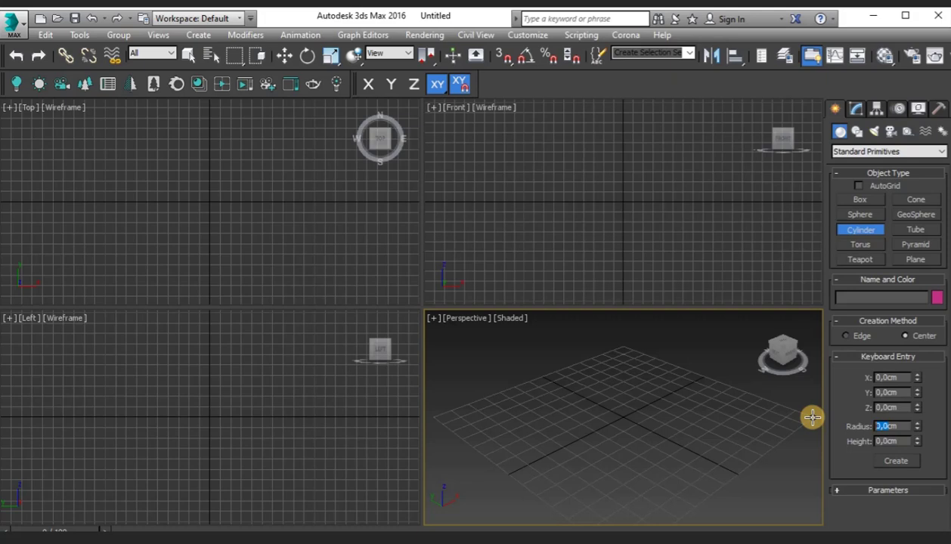
type("10cm")
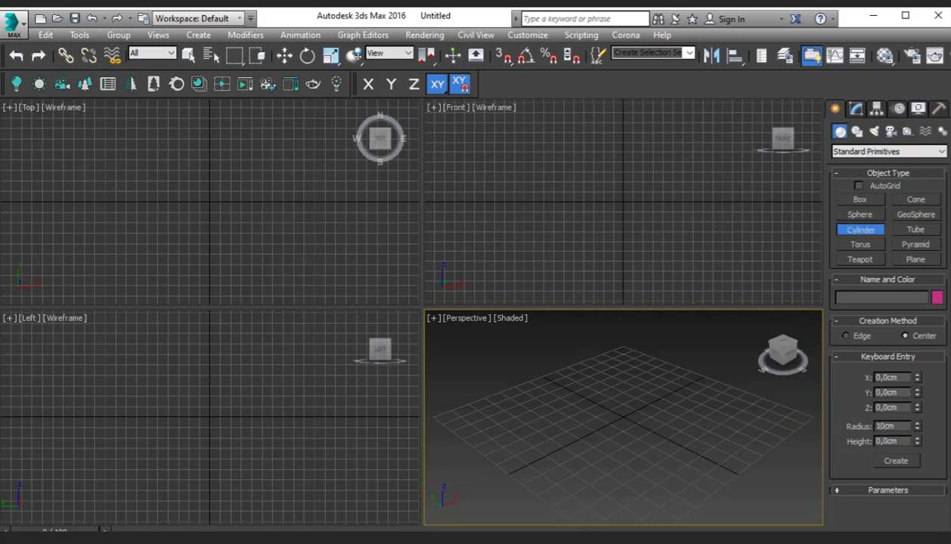
left_click(884, 441)
type("50cm")
key("Return")
left_click(887, 462)
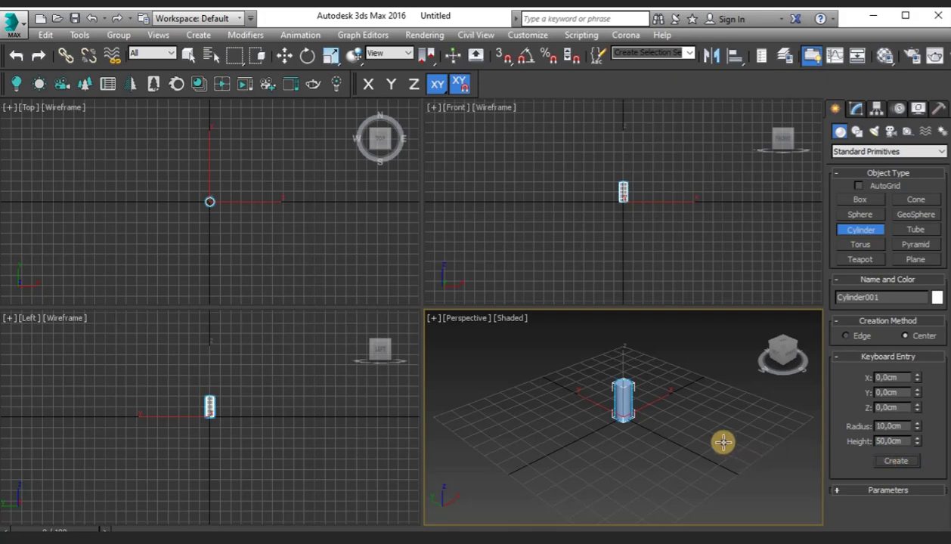
Activate the Move tool for the cylinder and enlarge the Perspective viewport relative to the other three
left_click(285, 57)
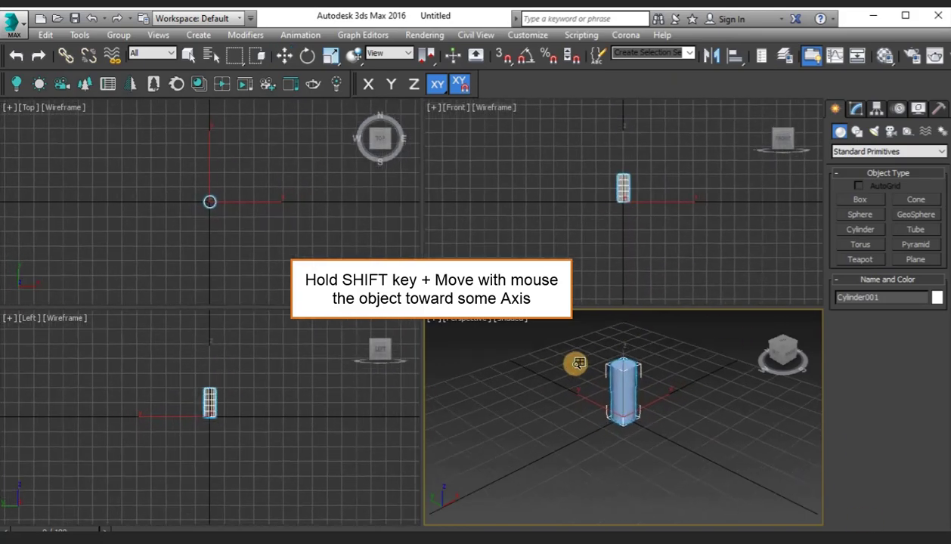
left_click_drag(567, 346, 566, 337)
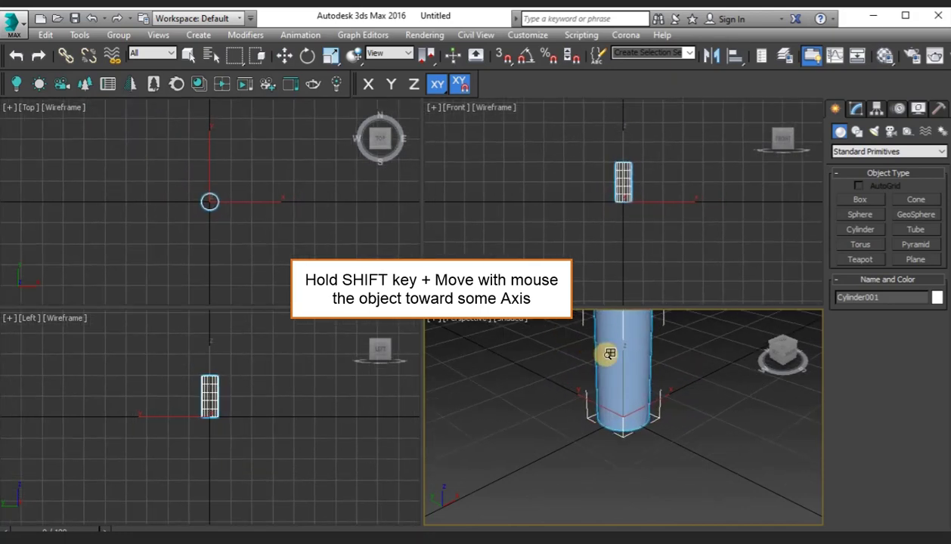
key("w")
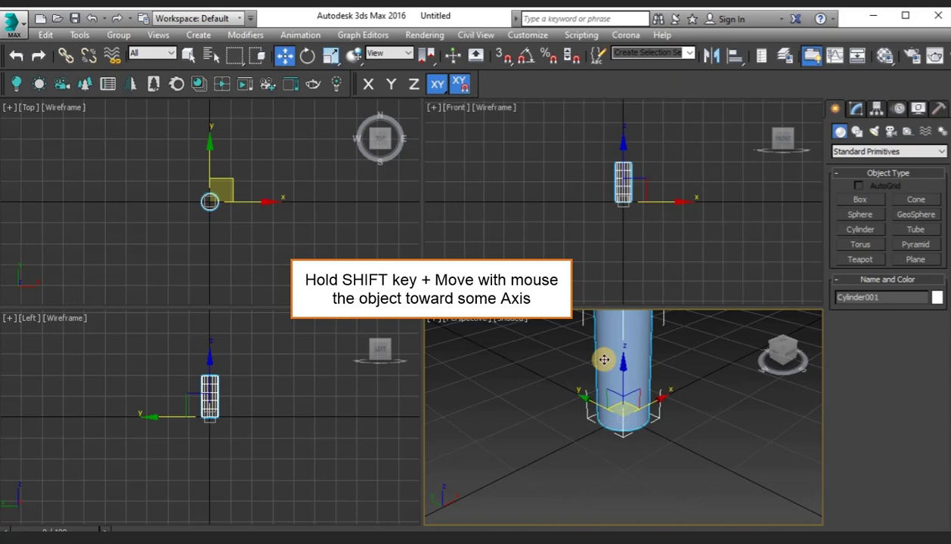
scroll(612, 373, "down", 3)
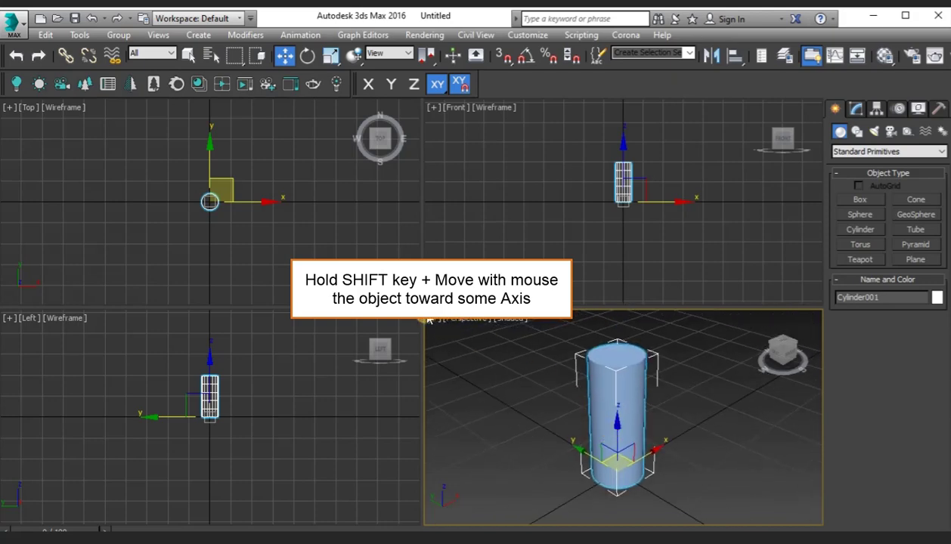
left_click_drag(422, 310, 324, 265)
Frame the cylinder close up in the Top, Front, Left and Perspective viewports, leaving room beside it in the Front view
middle_click(257, 220)
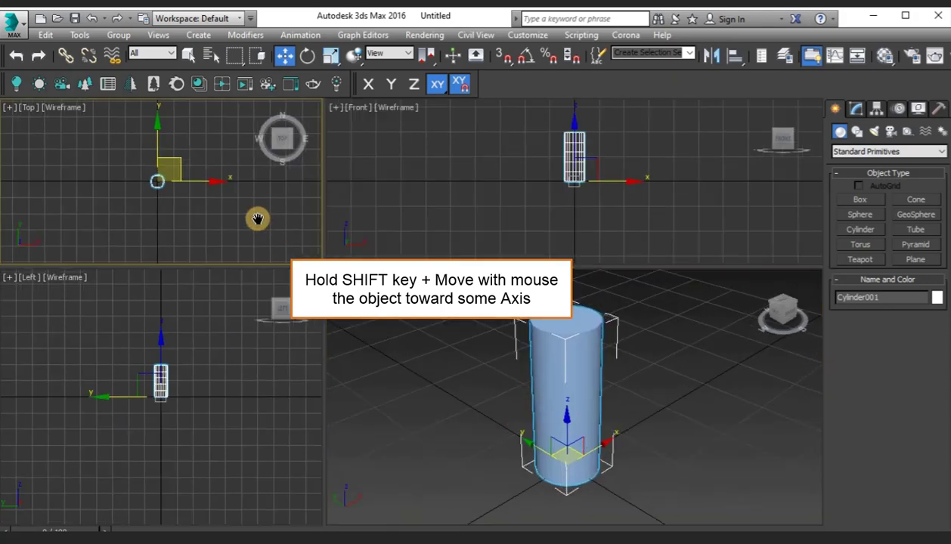
middle_click_drag(257, 219, 155, 207)
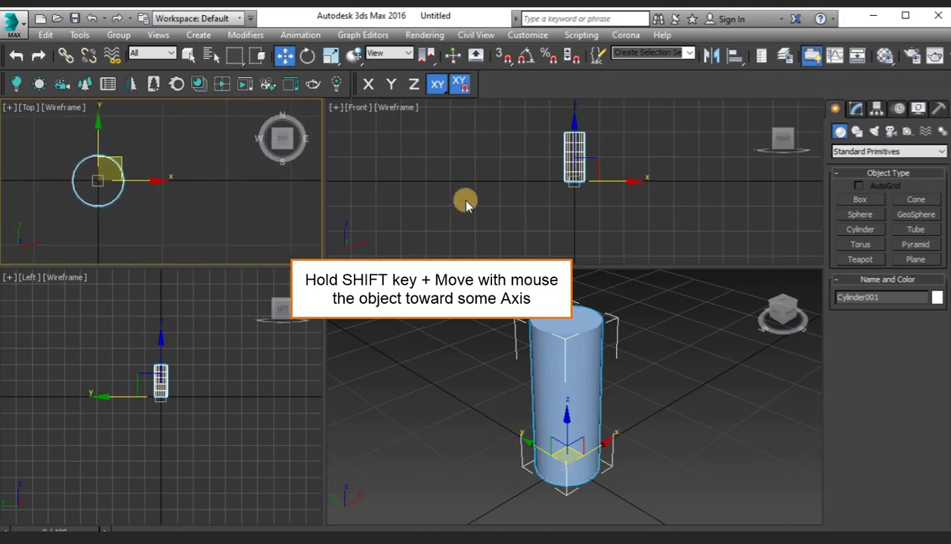
middle_click_drag(516, 190, 391, 204)
scroll(506, 197, "up", 2)
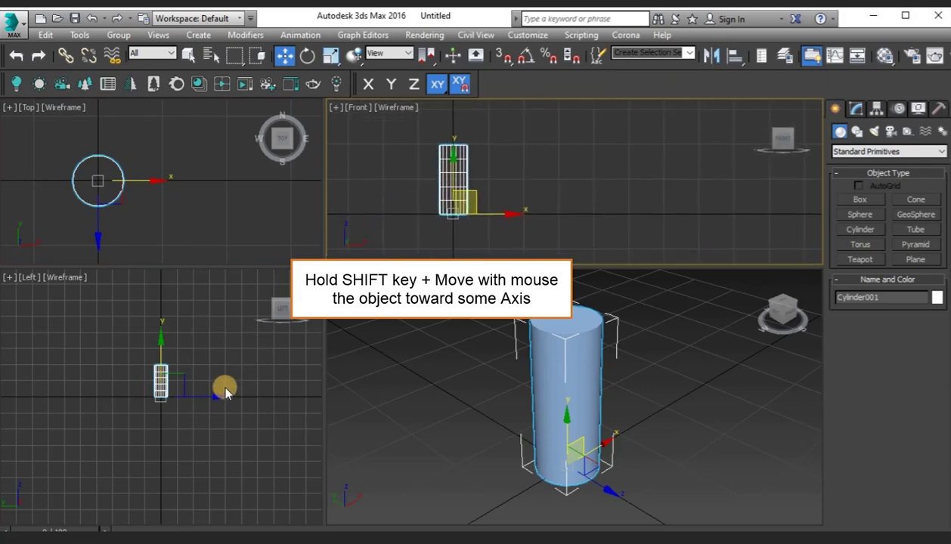
middle_click_drag(226, 387, 224, 391)
scroll(227, 382, "up", 3)
scroll(137, 342, "up", 4)
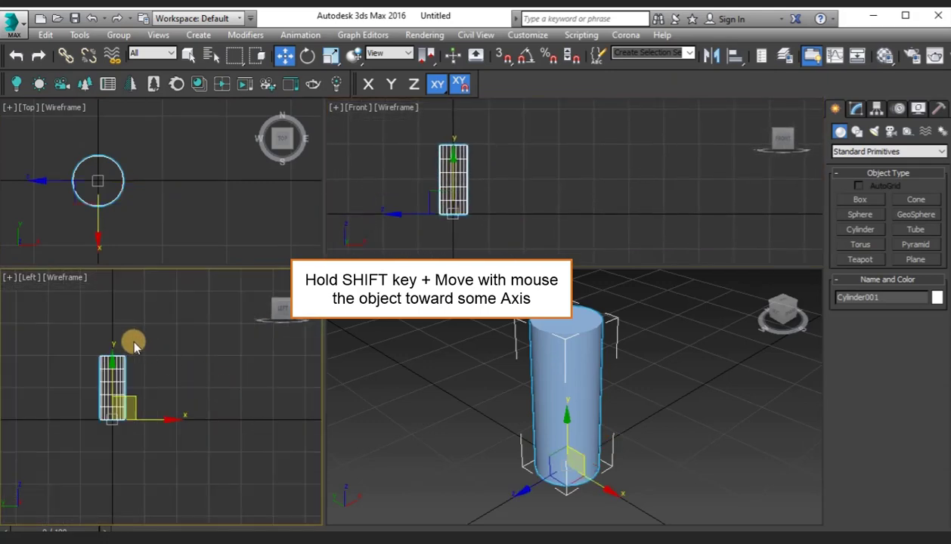
middle_click_drag(141, 345, 202, 304)
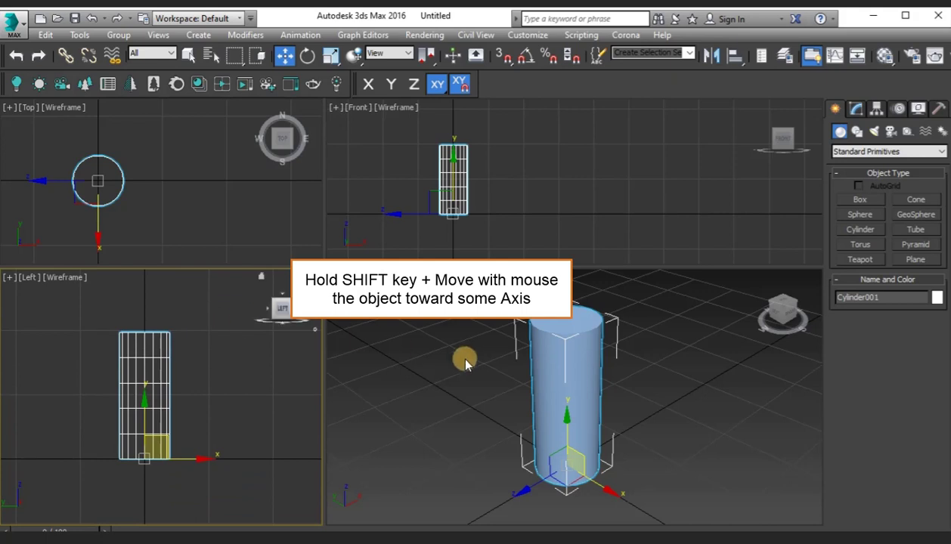
middle_click_drag(462, 357, 425, 371)
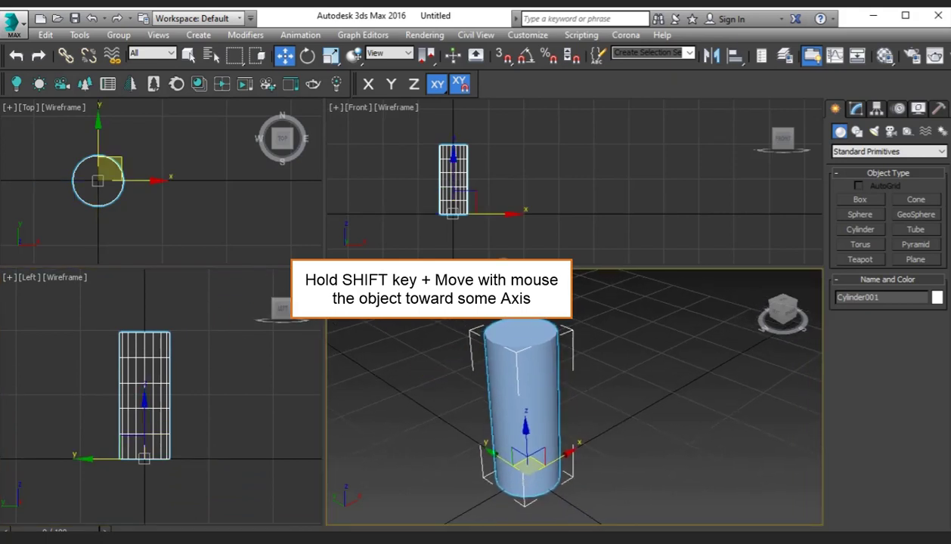
Clone the cylinder along the X axis in the Front view as 10 independent copies, with gaps of about one cylinder radius
left_click(446, 180)
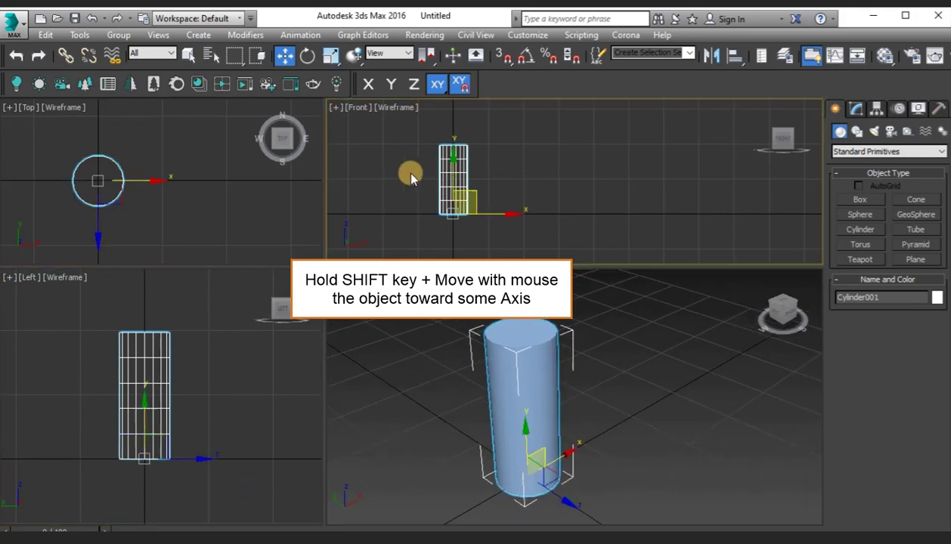
left_click(410, 179)
left_click(451, 179)
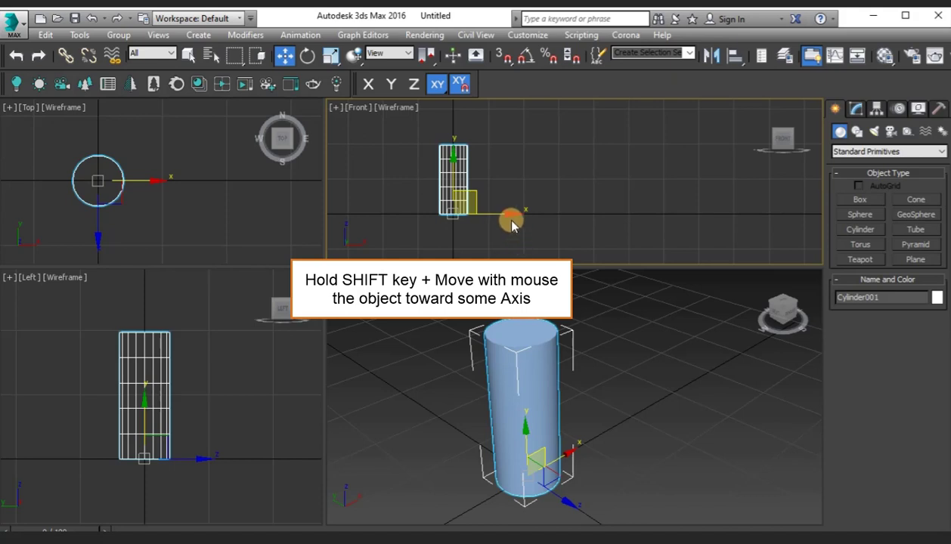
left_click_drag(505, 213, 551, 217, "shift")
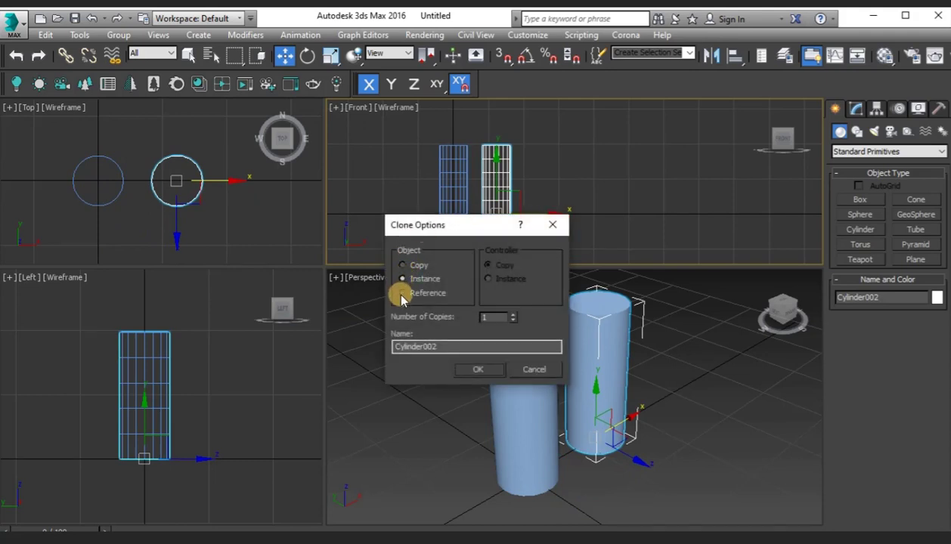
left_click(402, 265)
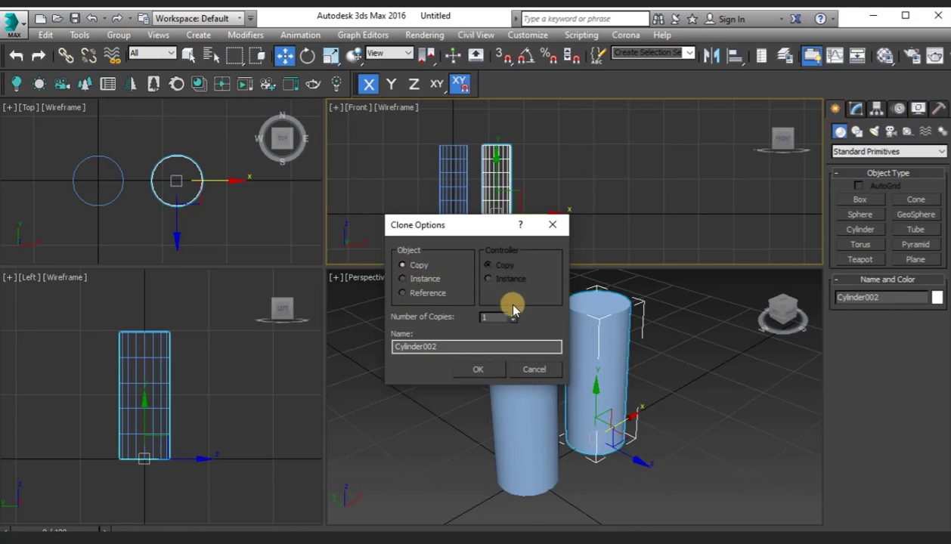
double_click(490, 318)
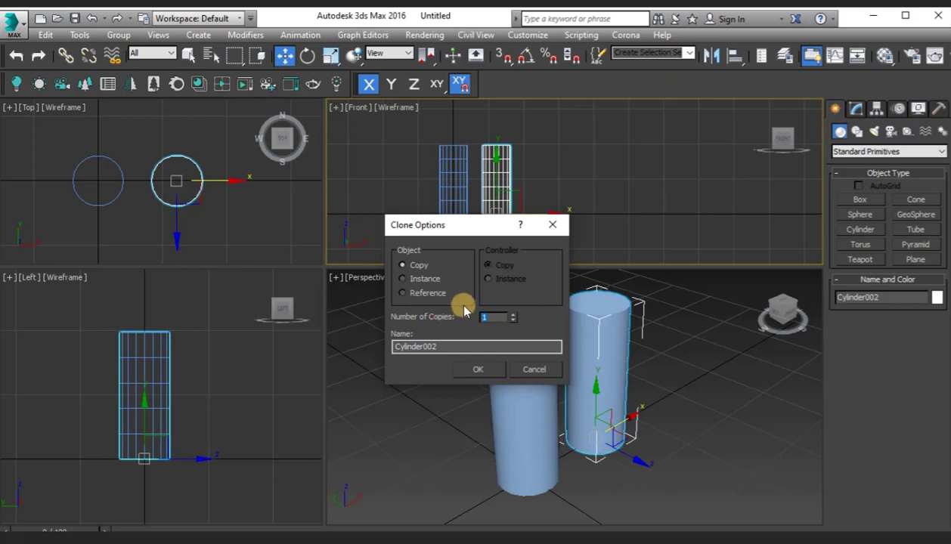
type("10")
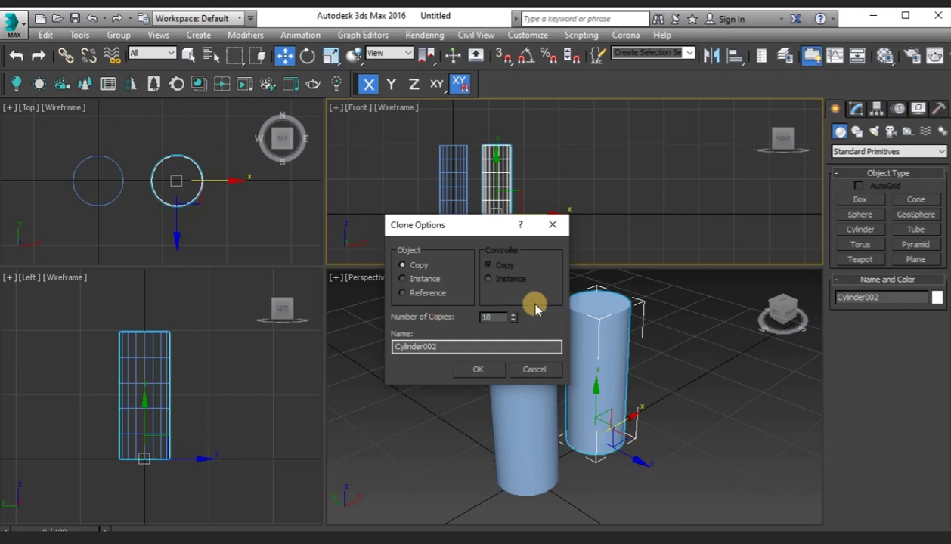
left_click(488, 369)
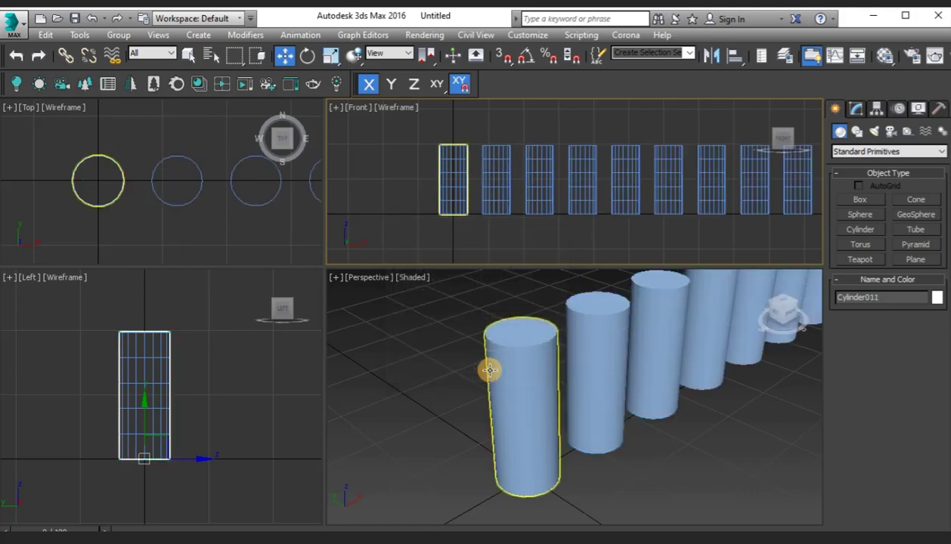
Examine the whole row of cylinders in the Front and Perspective viewports
middle_click_drag(544, 240, 500, 223)
scroll(477, 237, "down", 2)
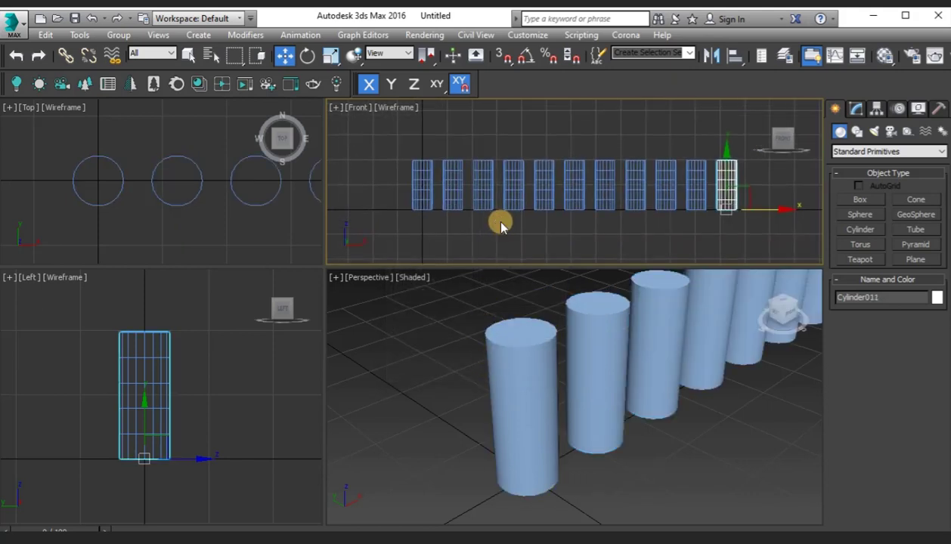
scroll(433, 324, "down", 5)
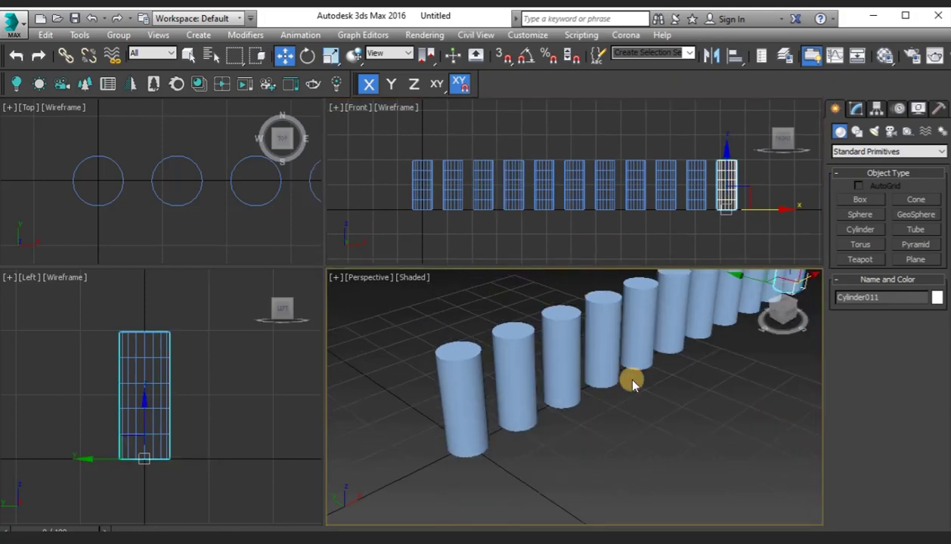
middle_click_drag(632, 384, 648, 436, "alt")
scroll(641, 442, "down", 3)
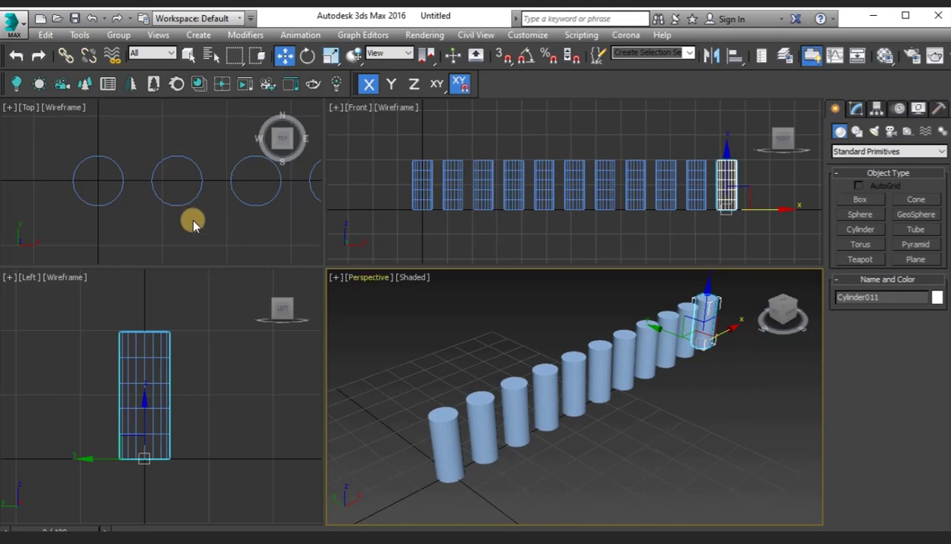
Create a box beyond the origin end of the cylinder row in Perspective, about 57.9 cm long, 36.3 cm wide and 52.1 cm high
scroll(211, 241, "down", 2)
scroll(171, 240, "down", 1)
scroll(197, 227, "down", 1)
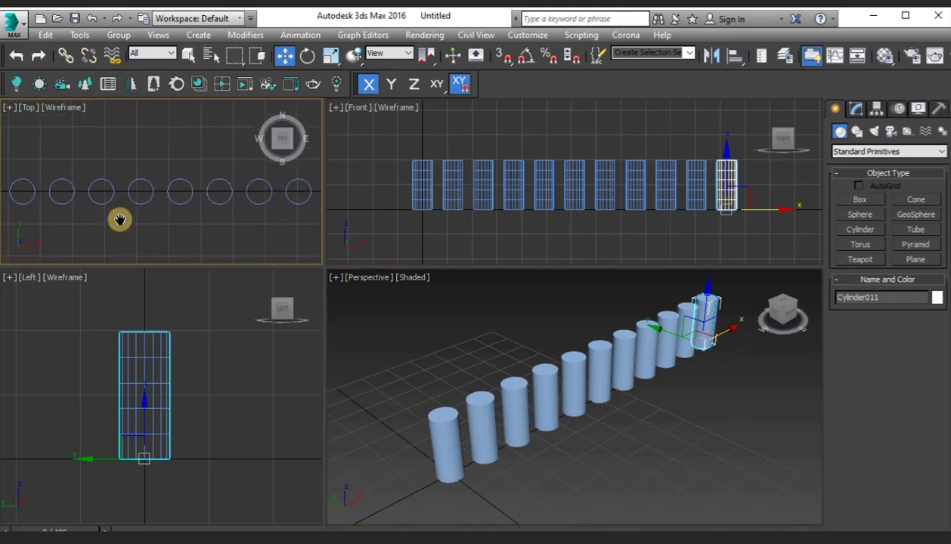
scroll(121, 217, "down", 2)
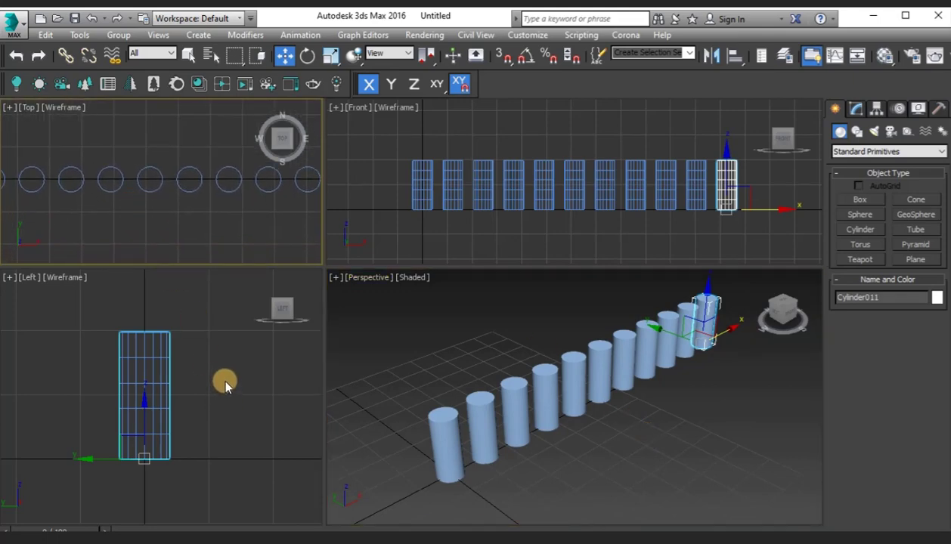
right_click(447, 241)
middle_click_drag(447, 241, 533, 240)
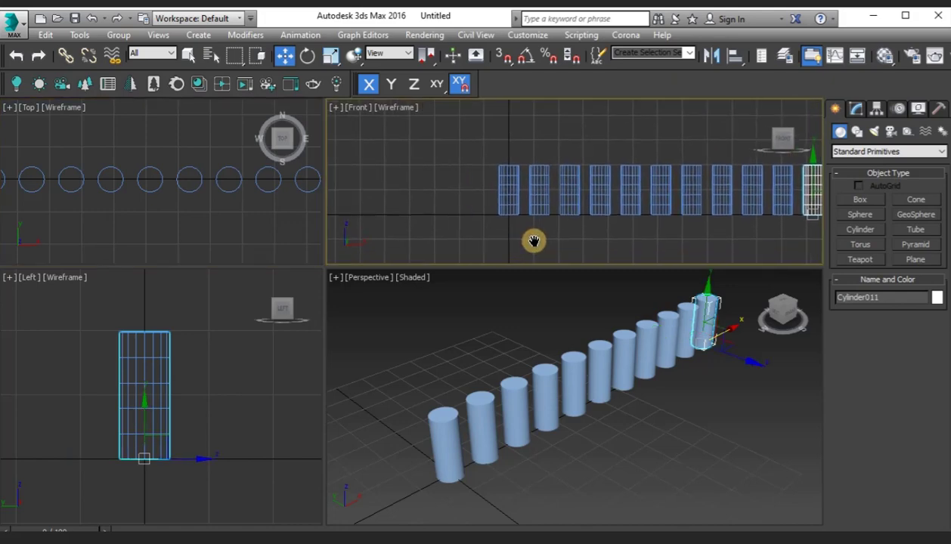
middle_click_drag(591, 454, 647, 414)
scroll(644, 405, "down", 4)
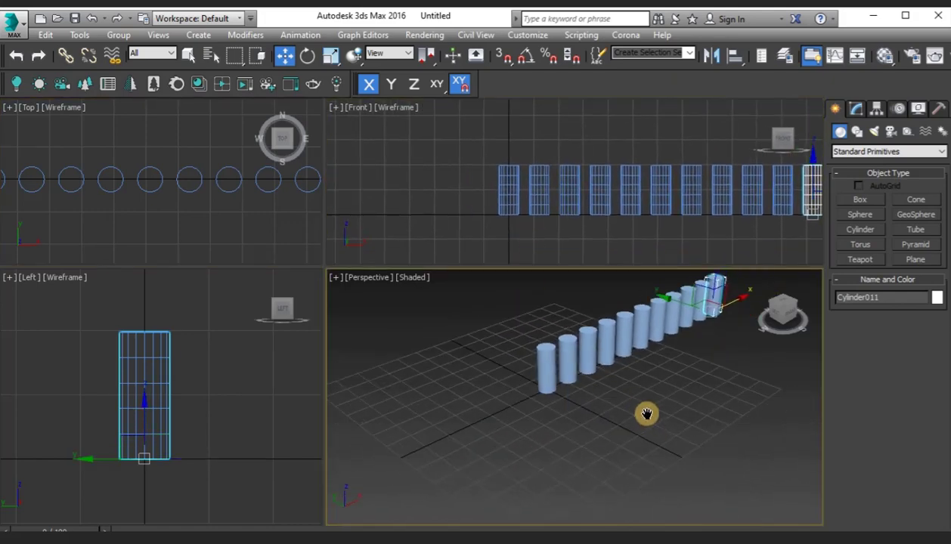
left_click(855, 201)
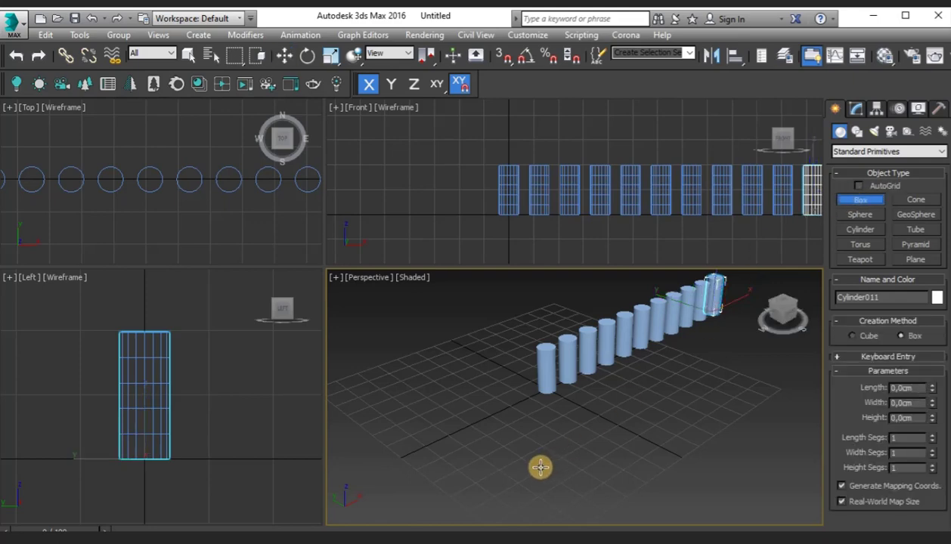
left_click_drag(345, 392, 404, 397)
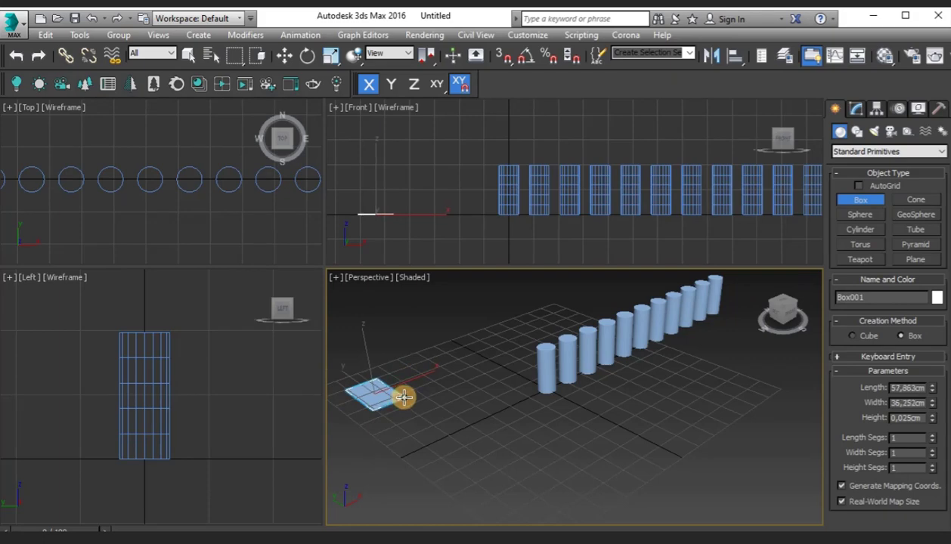
left_click(403, 348)
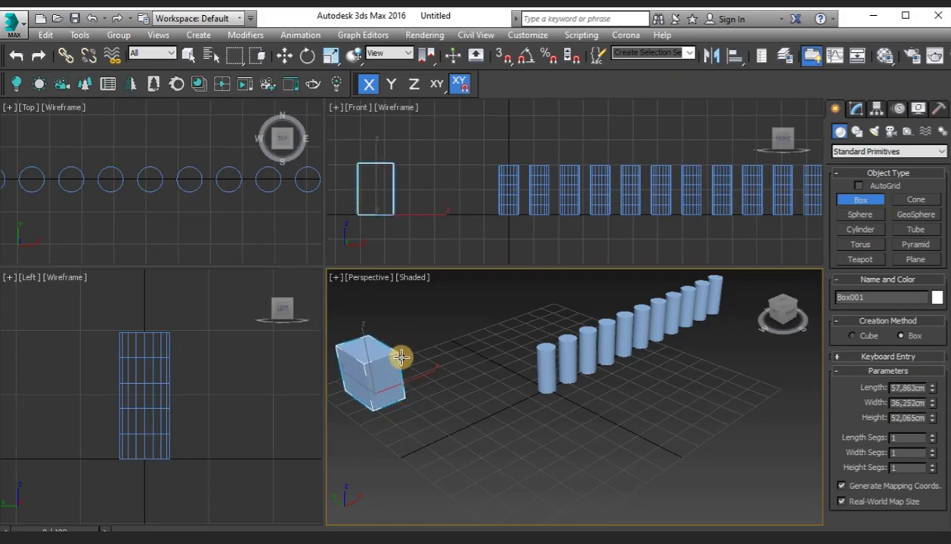
Change the new box's object color to saturated green from the 3ds Max palette
left_click(856, 108)
left_click(944, 130)
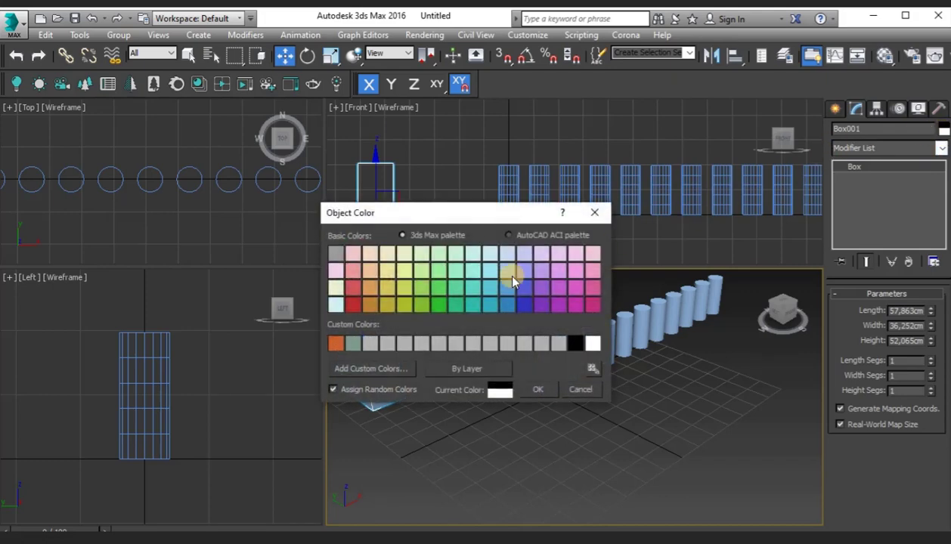
left_click(442, 305)
left_click(543, 389)
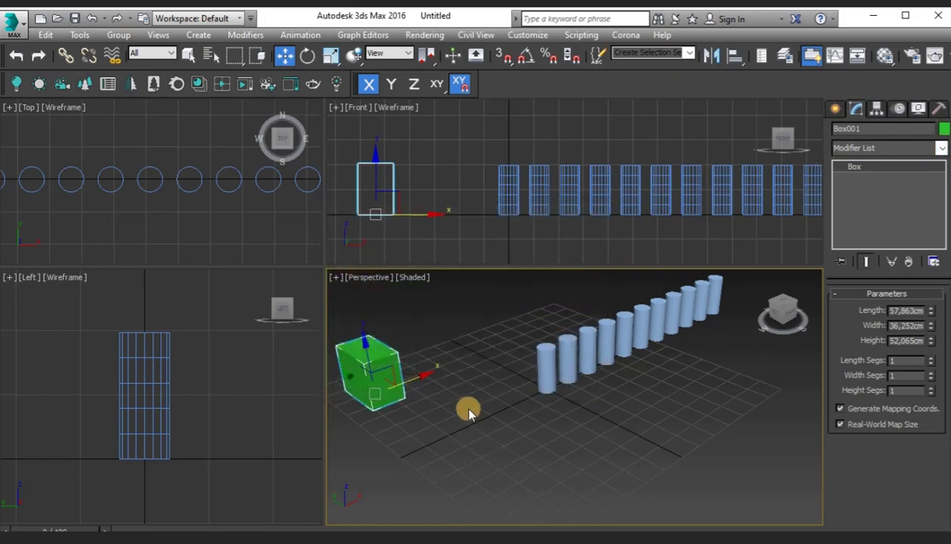
Switch the Front viewport to a Top view and frame the green box with free space along its X axis
middle_click_drag(471, 388, 539, 410)
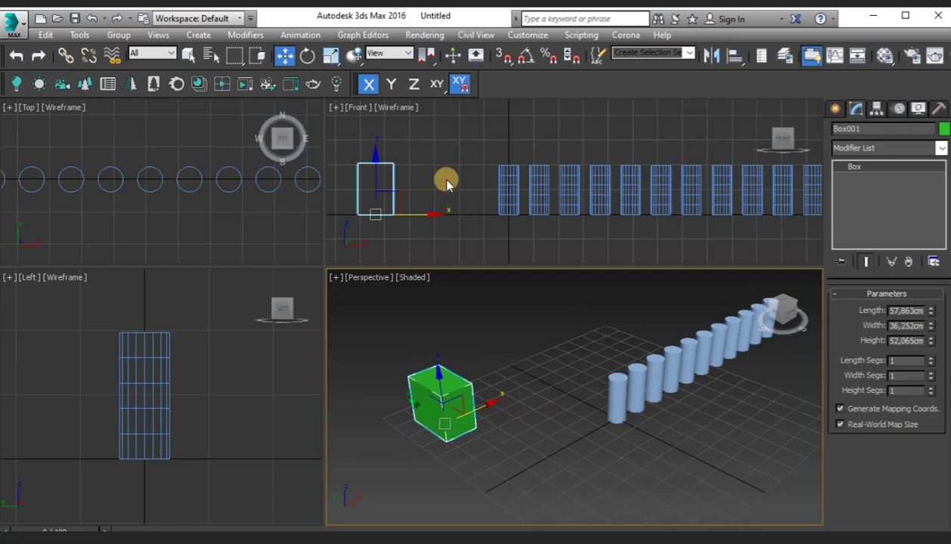
middle_click_drag(173, 212, 234, 249)
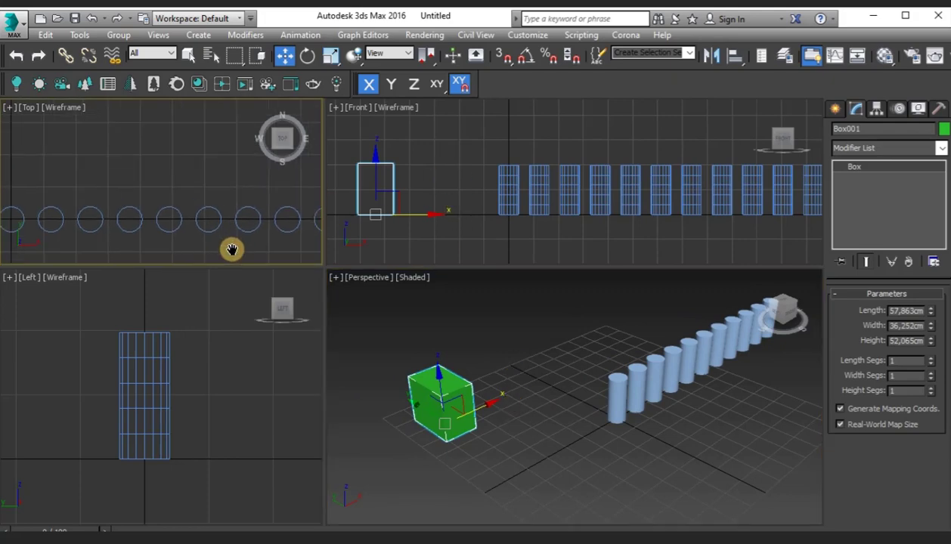
middle_click_drag(493, 144, 446, 204)
key("t")
scroll(469, 181, "down", 3)
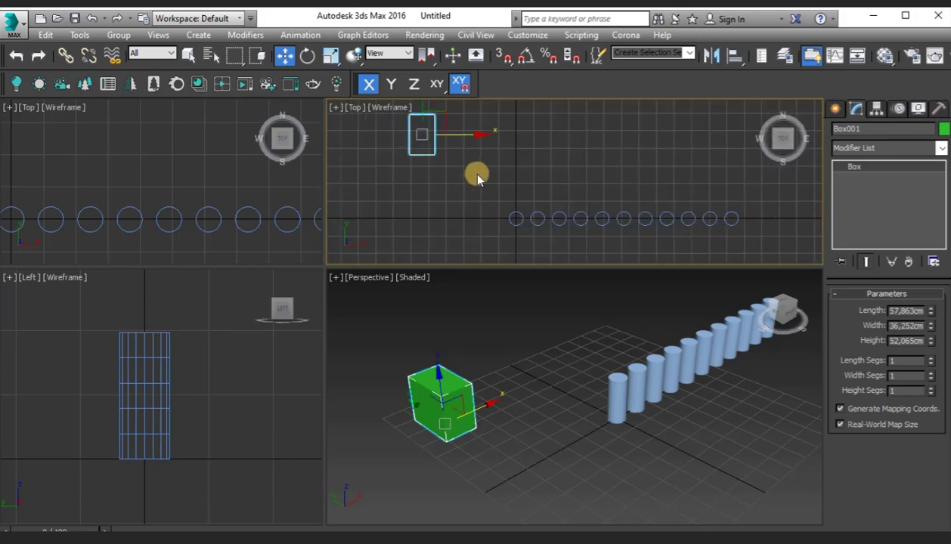
middle_click_drag(472, 174, 492, 198)
scroll(458, 181, "up", 2)
scroll(476, 199, "up", 1)
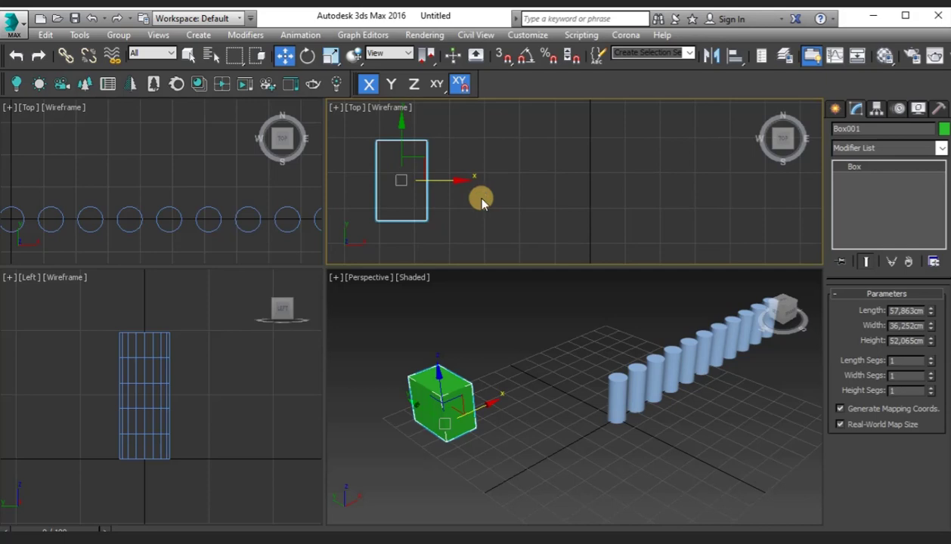
Clone the green box along the X axis as 5 instances, with gaps of just under half a box width
left_click_drag(454, 183, 529, 187, "shift")
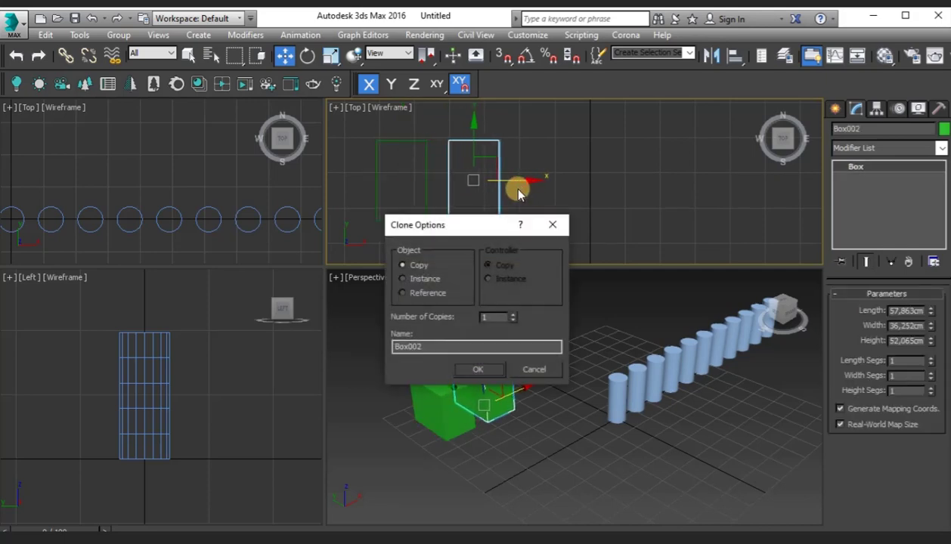
left_click(403, 279)
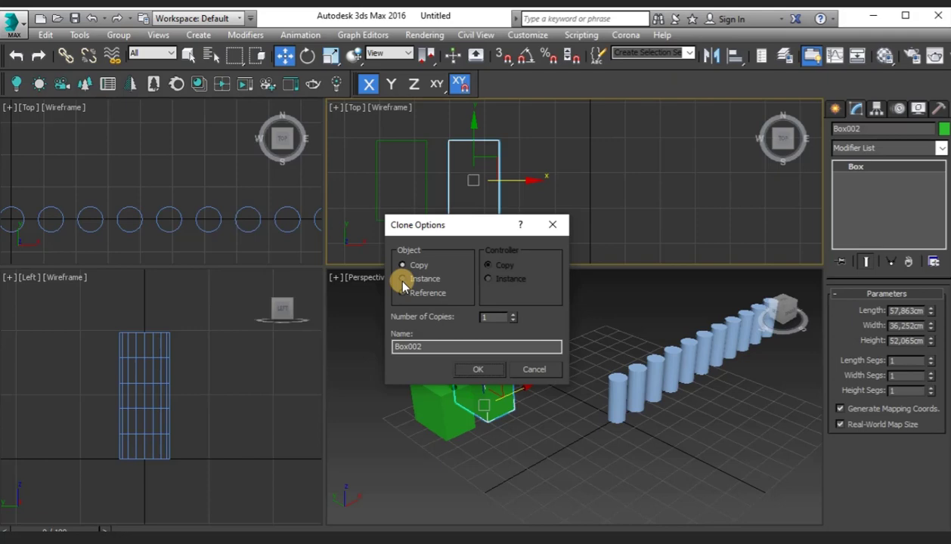
left_click(409, 282)
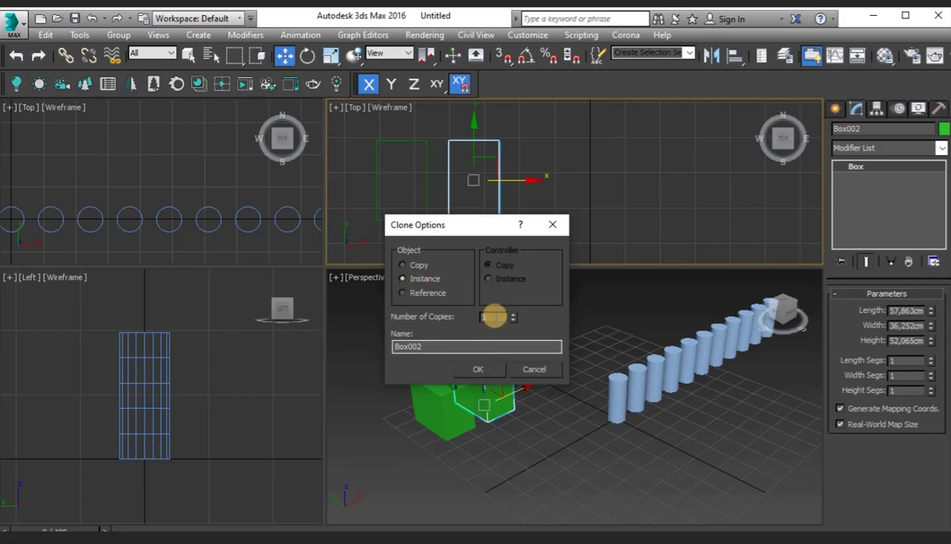
left_click_drag(494, 316, 456, 312)
type("5")
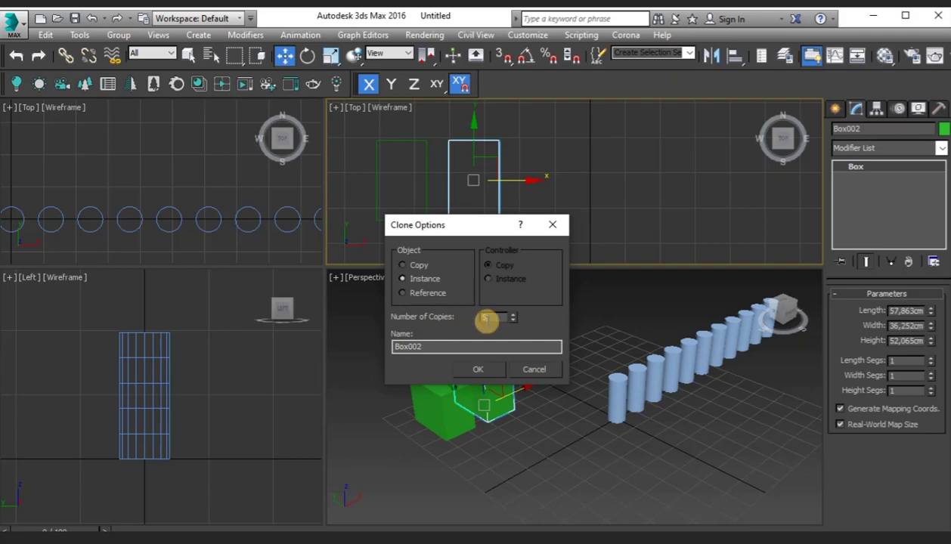
left_click(490, 369)
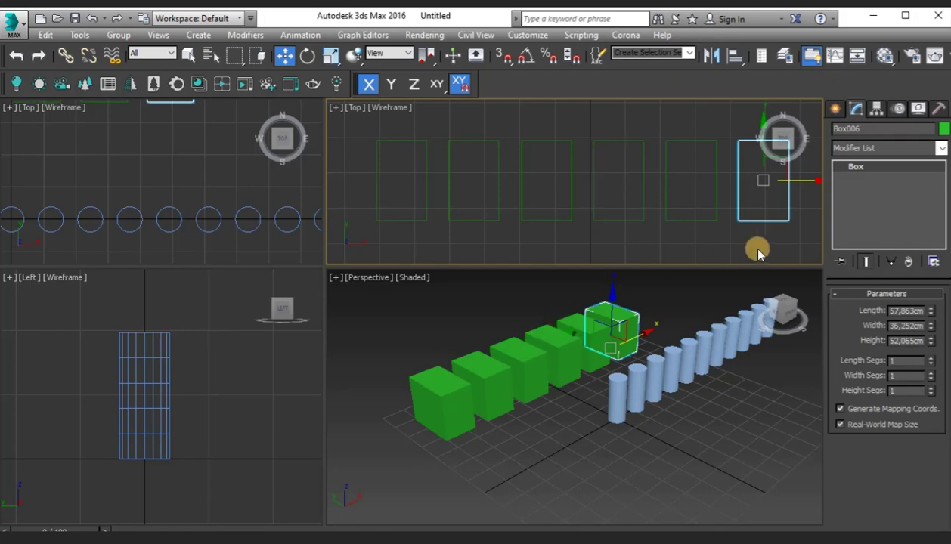
Set the instanced boxes to about 76.4 cm length and 23.6 cm width, with 6 length, 1 width and 3 height segments
left_click_drag(928, 310, 894, 284)
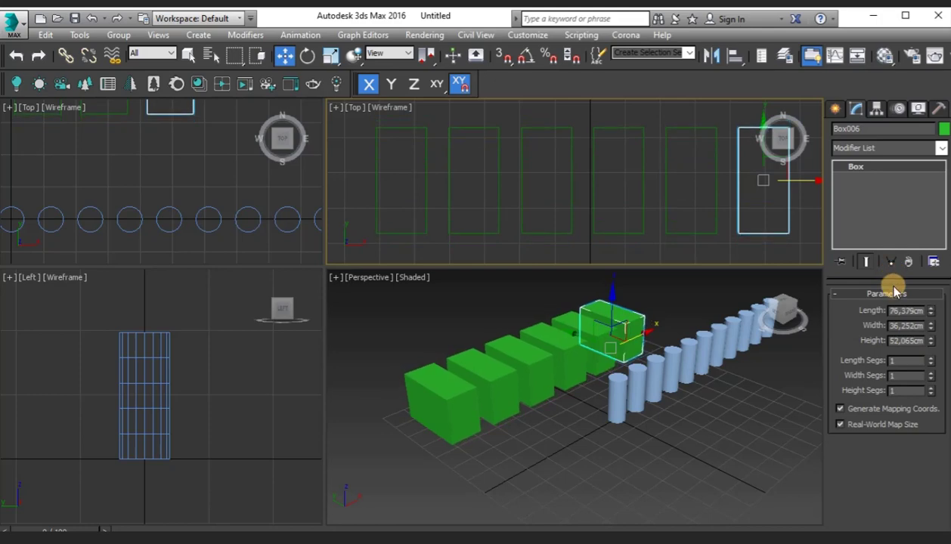
left_click_drag(928, 324, 905, 349)
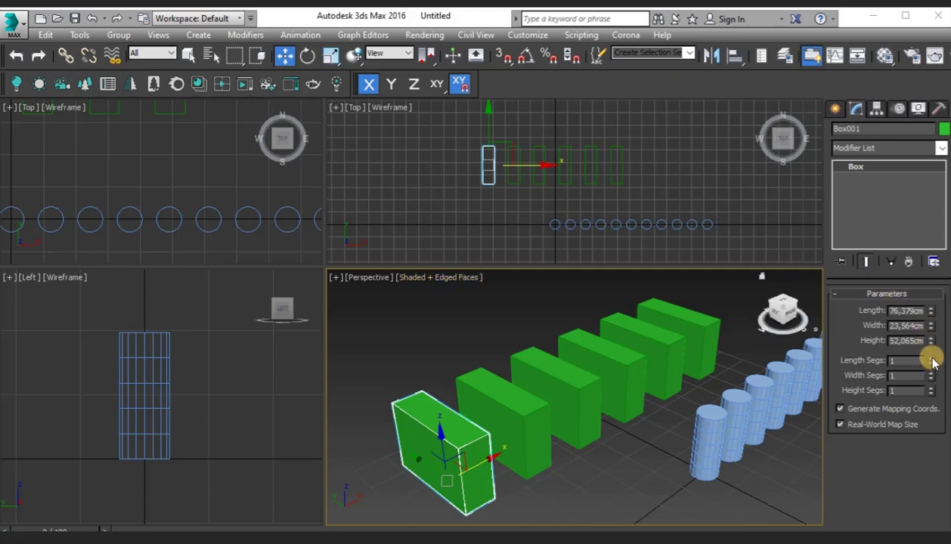
left_click_drag(933, 363, 932, 368)
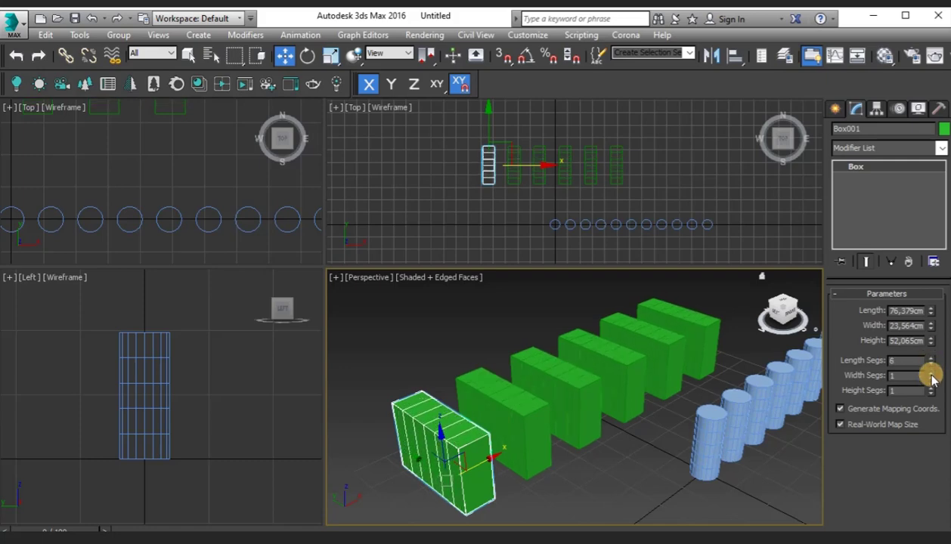
left_click(931, 375)
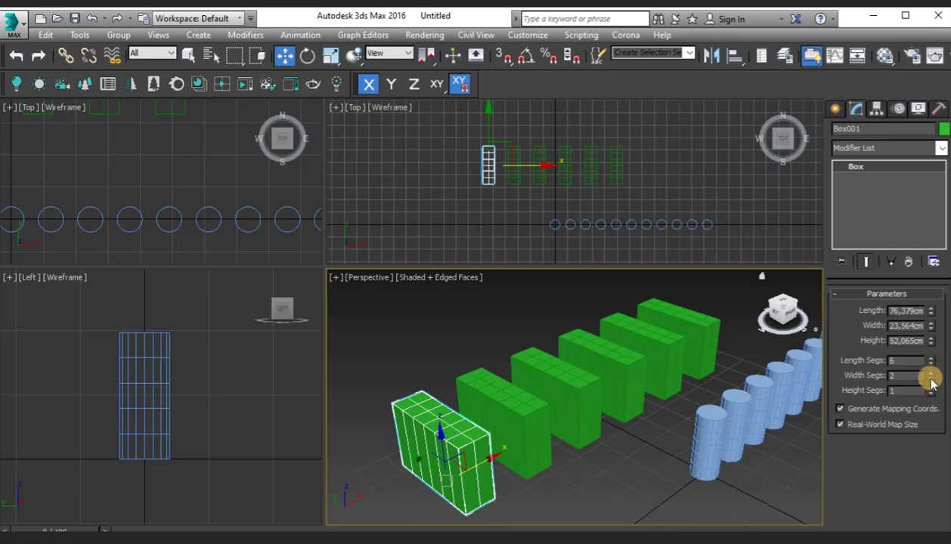
left_click(931, 379)
left_click(931, 389)
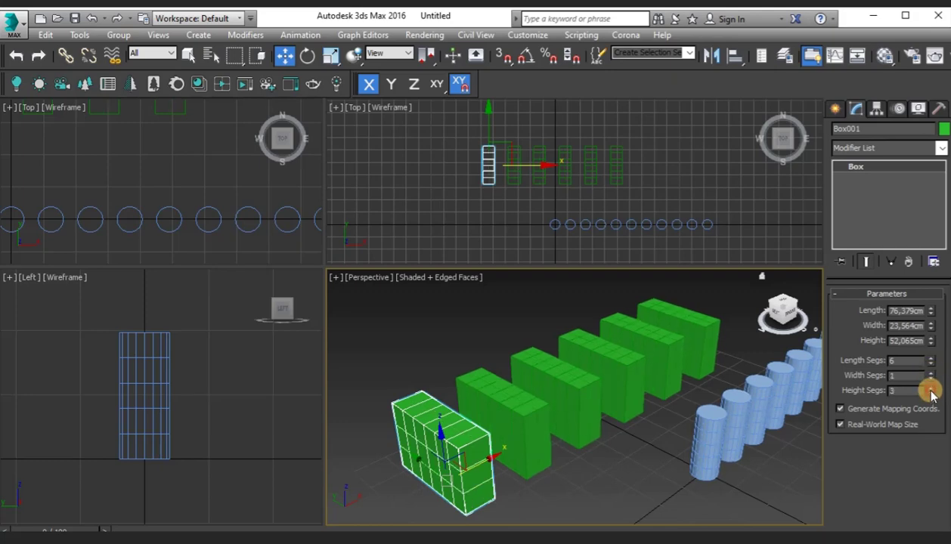
Maximize the Perspective viewport, examine the segments across the row of green boxes and clear the selection
middle_click_drag(616, 461, 598, 447)
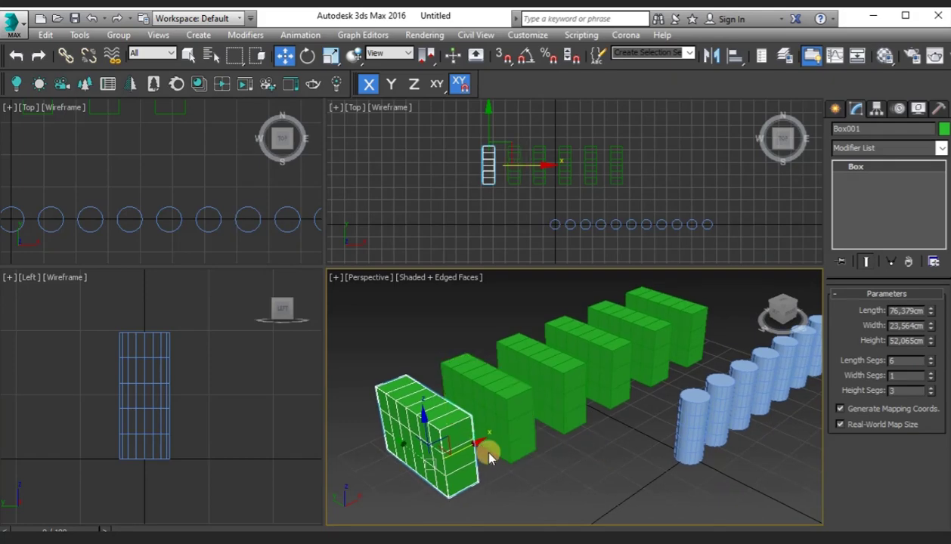
scroll(486, 453, "up", 3)
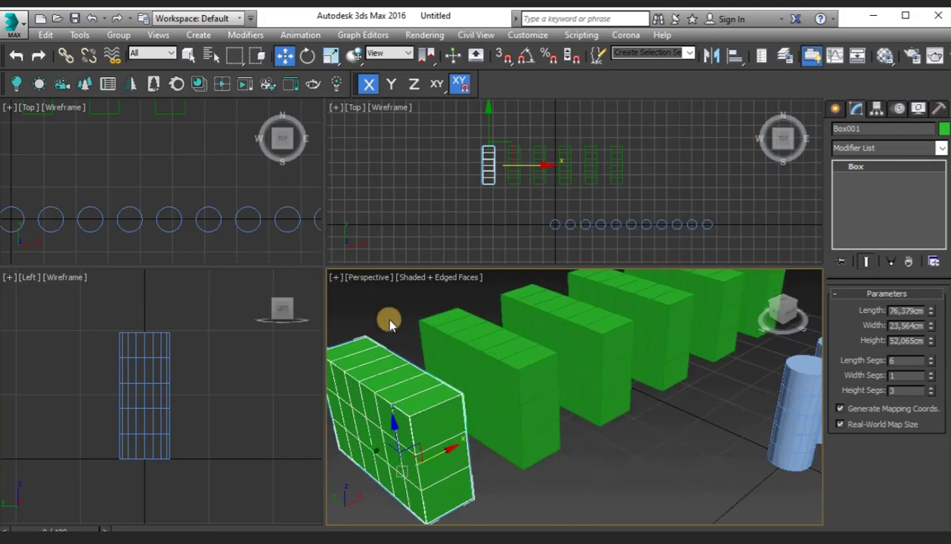
middle_click_drag(386, 316, 437, 321)
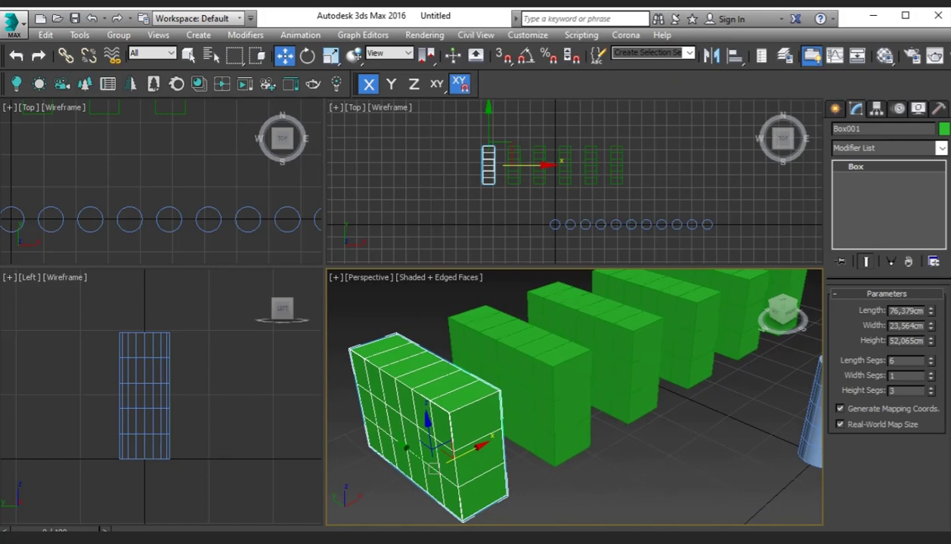
key("alt+w")
middle_click_drag(670, 371, 771, 329)
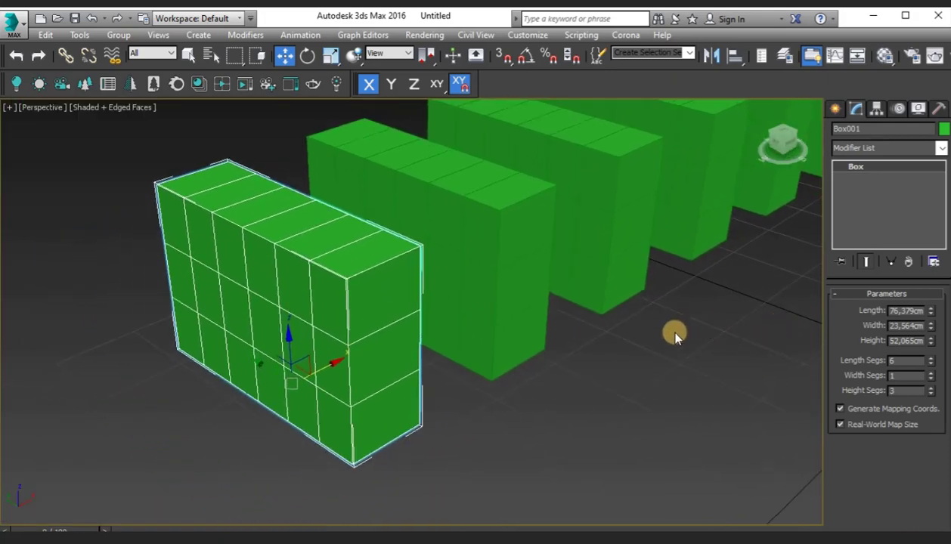
middle_click_drag(674, 340, 632, 394, "alt")
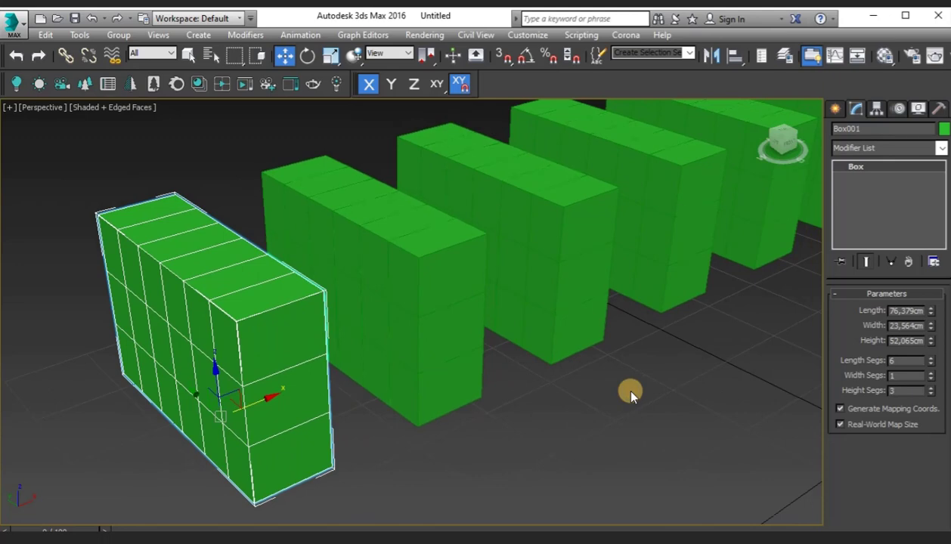
left_click(503, 499)
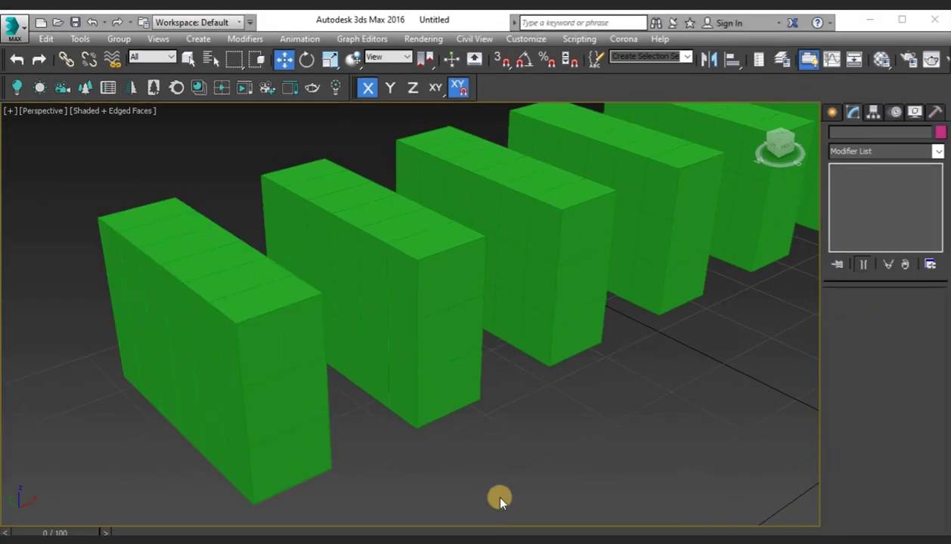
Create a sphere with a radius of about 31.3 cm in the Top view, below and left of the cylinder row
left_click(833, 114)
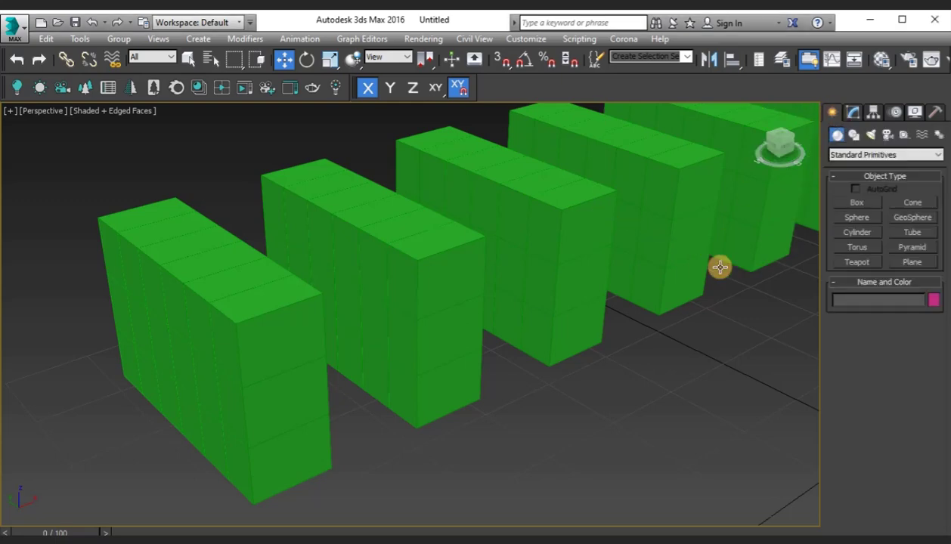
key("alt+w")
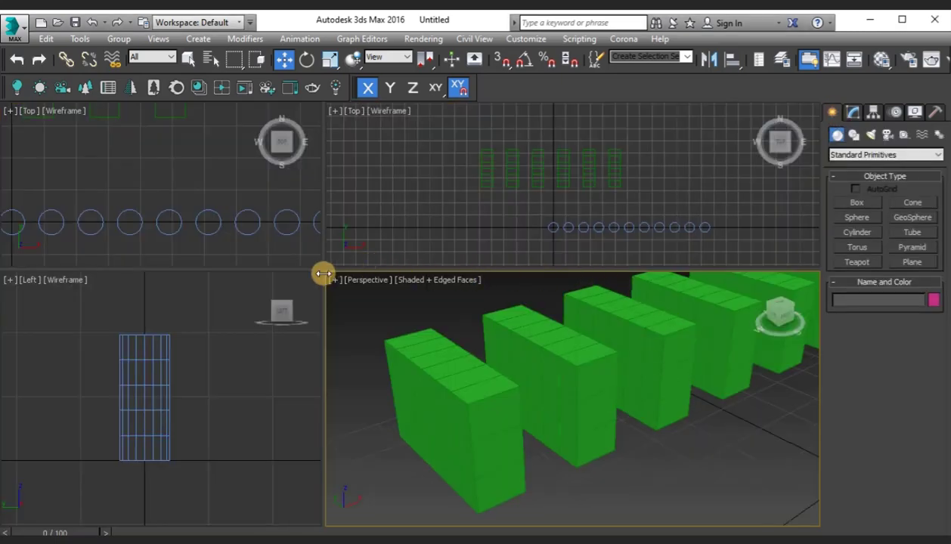
left_click(453, 210)
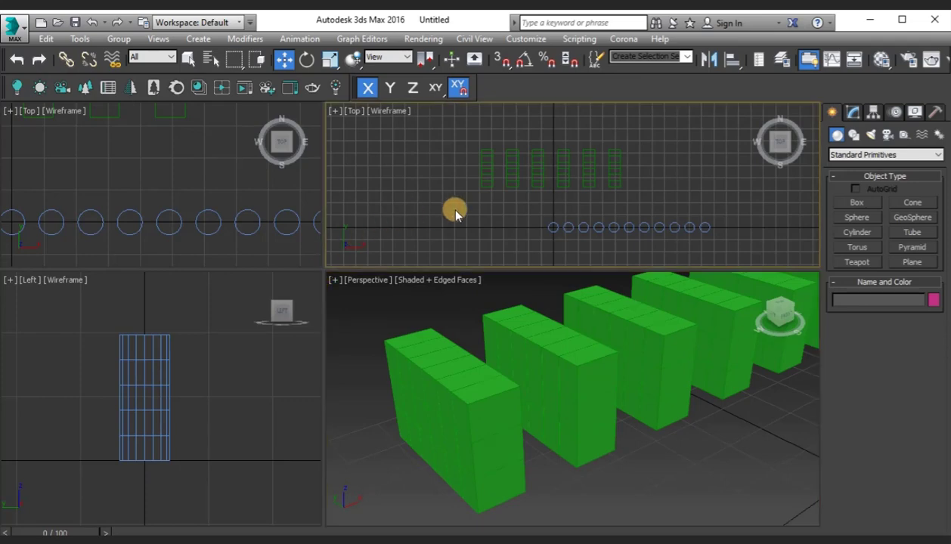
key("alt+w")
middle_click_drag(555, 317, 557, 218)
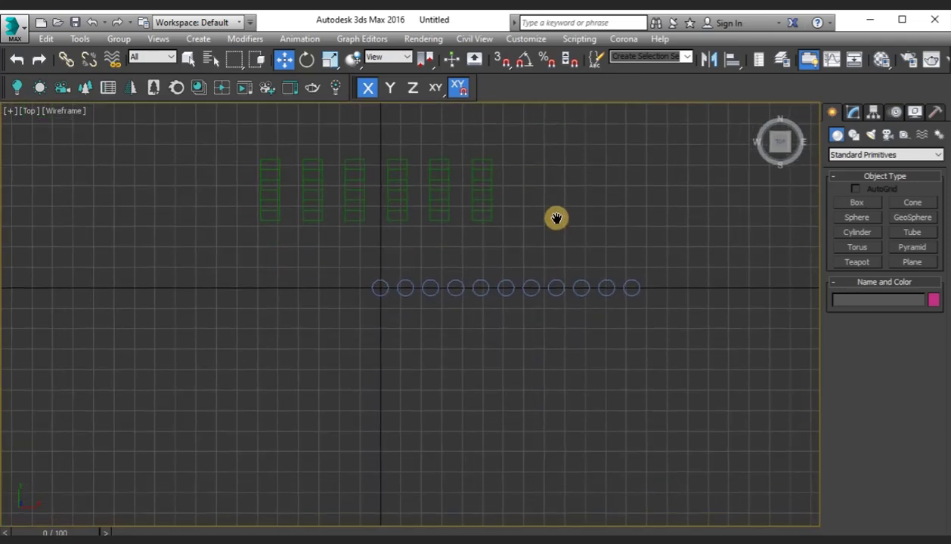
scroll(346, 329, "up", 3)
middle_click_drag(476, 366, 438, 372)
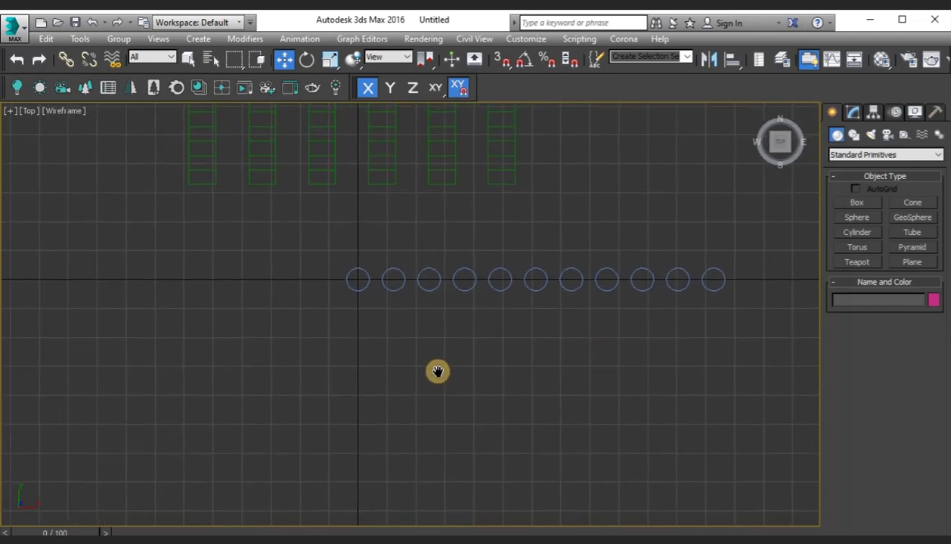
left_click(856, 218)
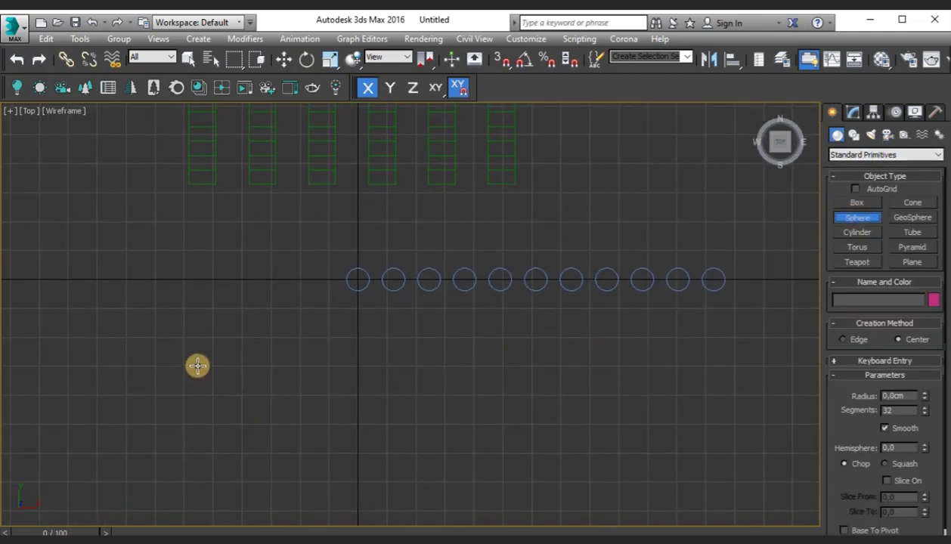
left_click_drag(193, 353, 220, 378)
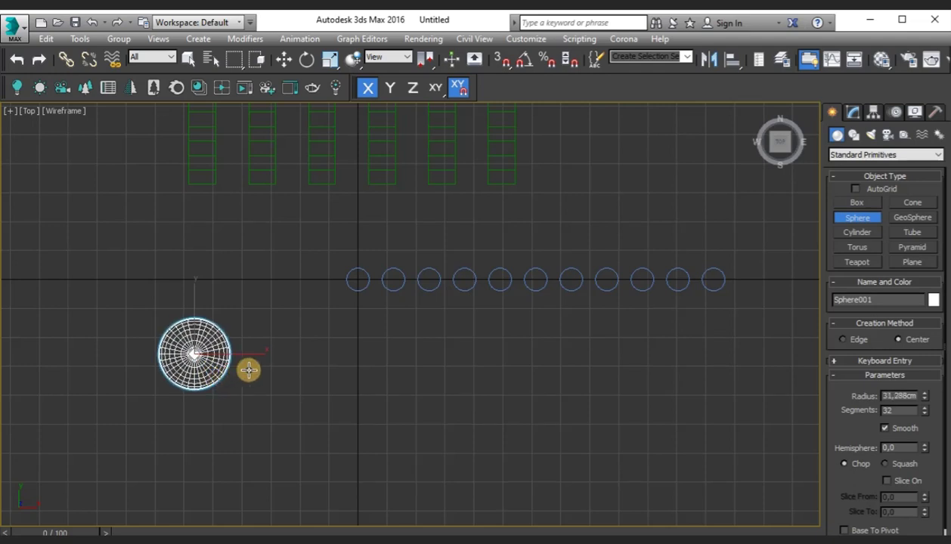
Nudge the sphere slightly along Y and clone it along the X axis as 5 references with small gaps between them
key("alt+w")
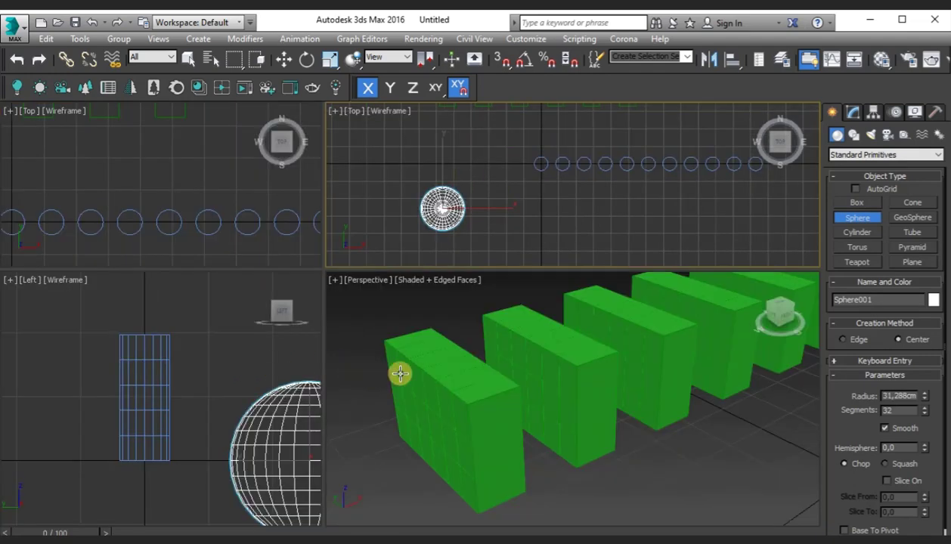
middle_click_drag(654, 453, 574, 421)
scroll(573, 420, "down", 3)
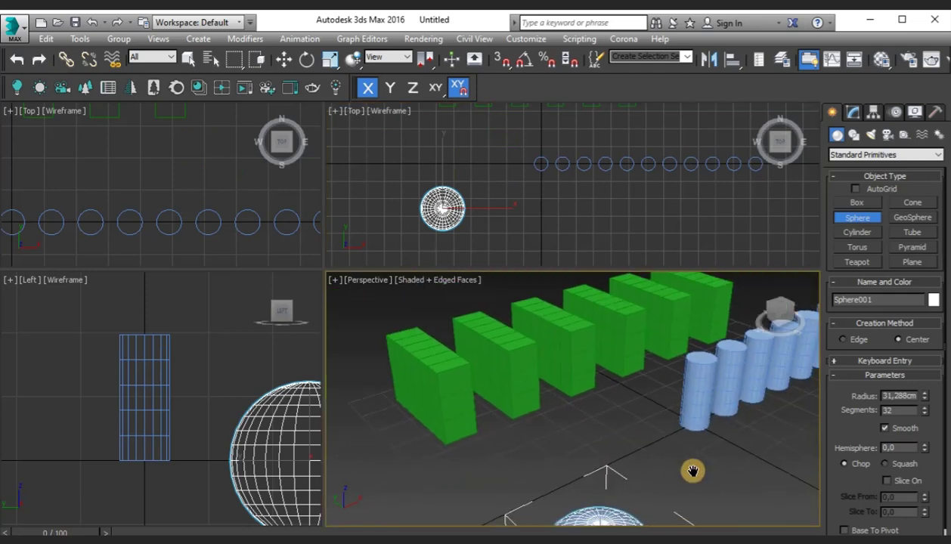
middle_click_drag(692, 470, 625, 370)
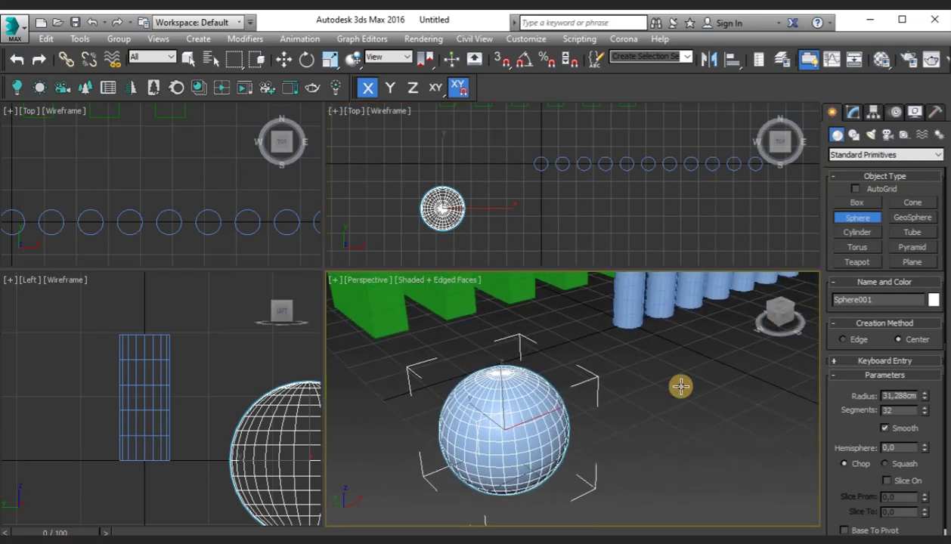
middle_click_drag(560, 220, 533, 215)
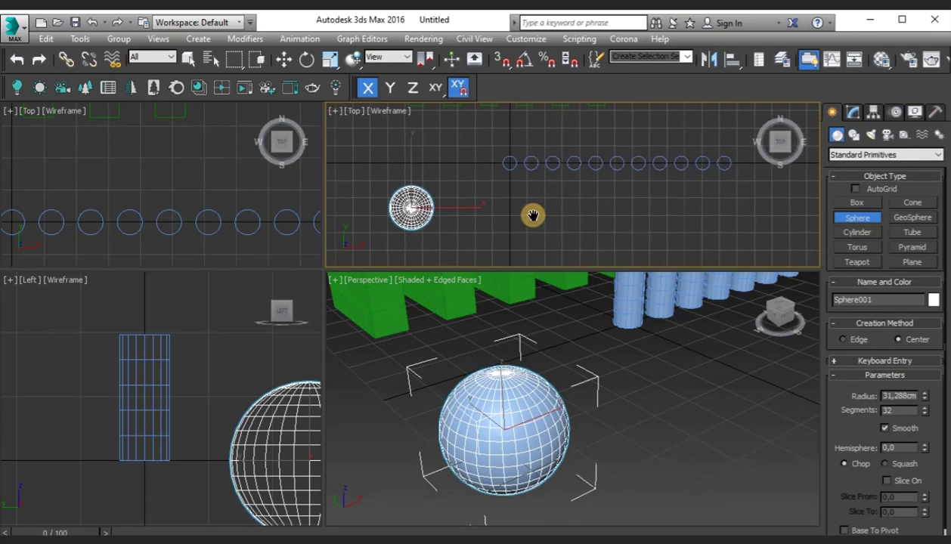
key("w")
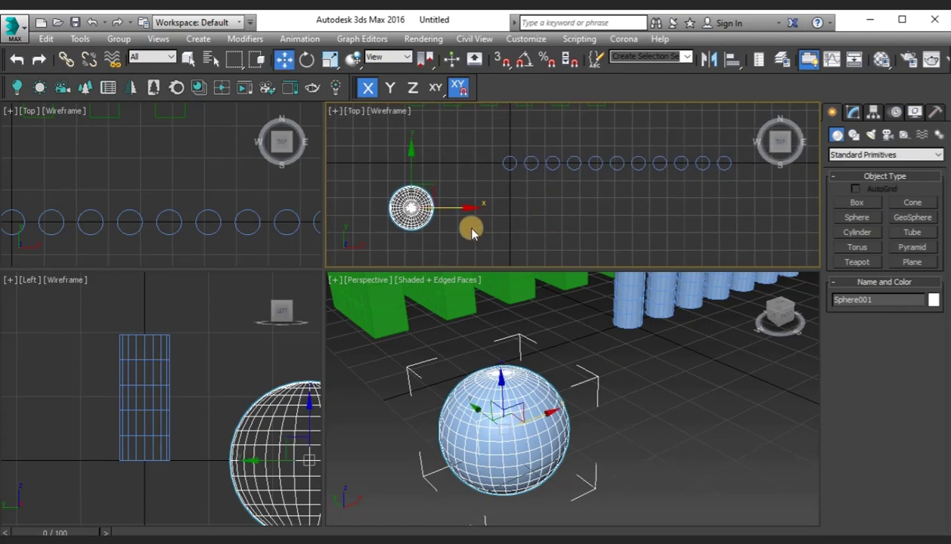
left_click_drag(409, 174, 408, 175)
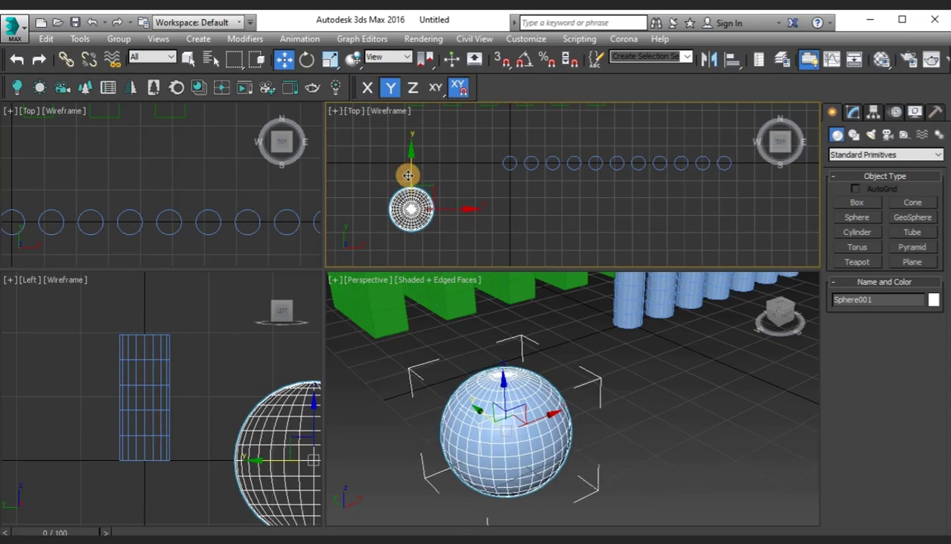
left_click_drag(465, 208, 519, 213, "shift")
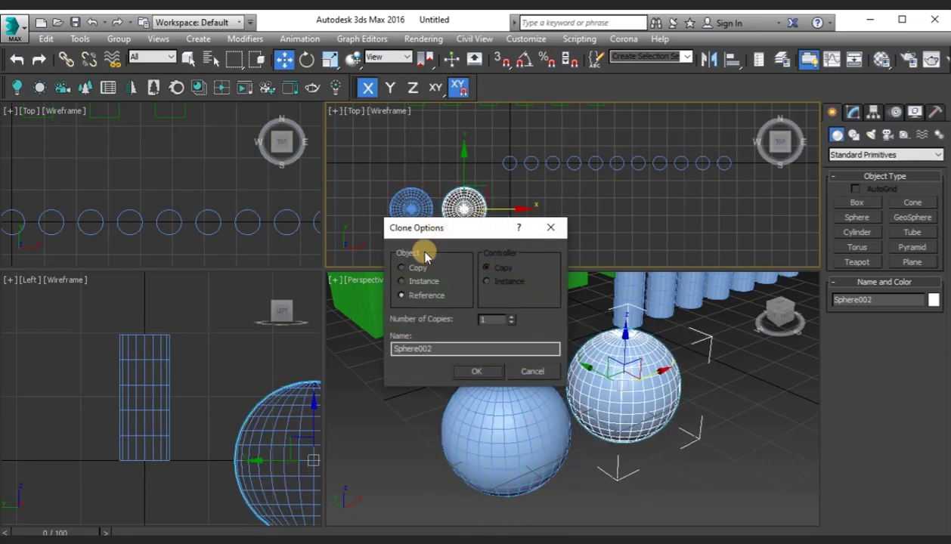
left_click(401, 295)
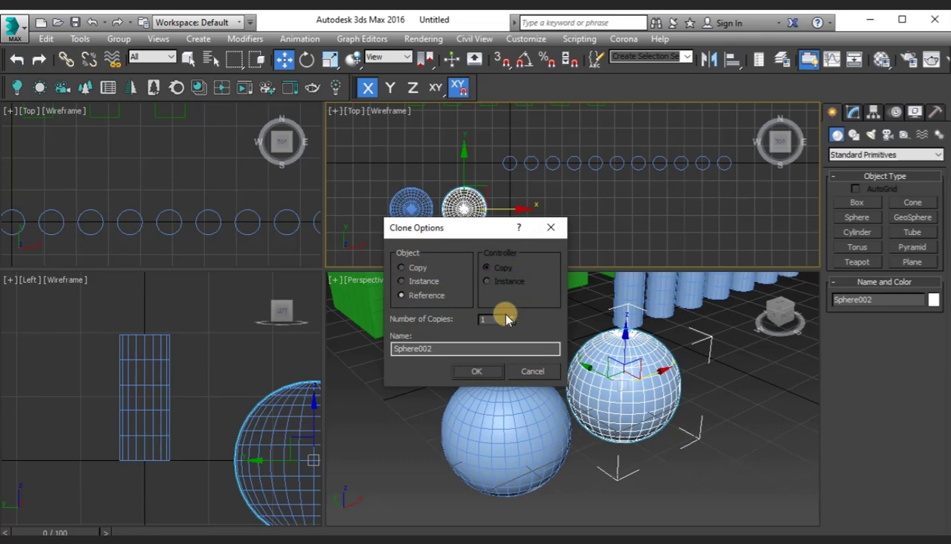
double_click(496, 319)
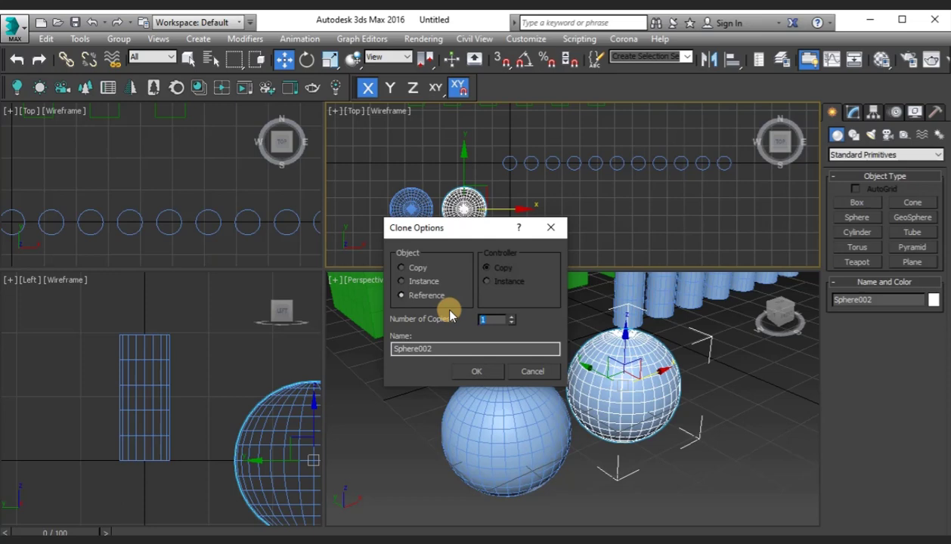
type("5")
left_click(493, 370)
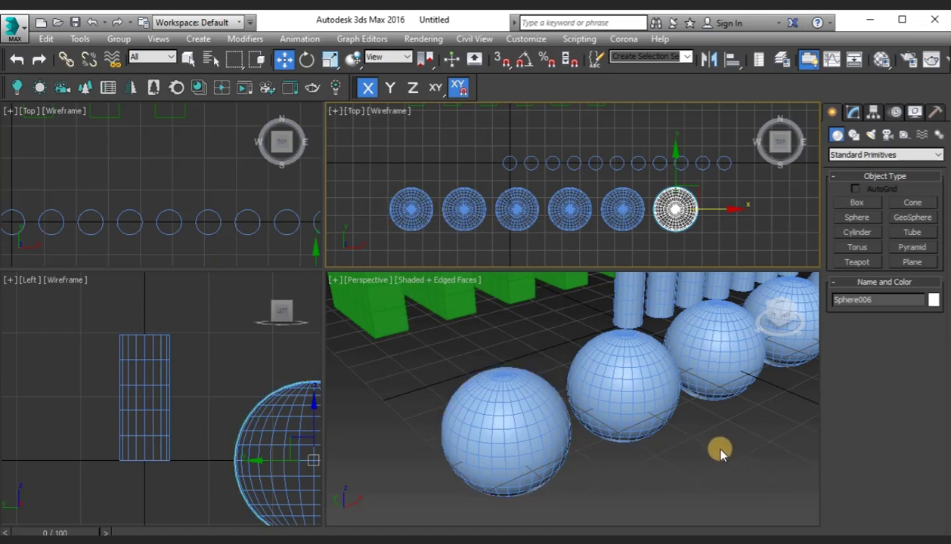
Maximize the Perspective viewport, examine the row of spheres and check the last two references for editable parameters
middle_click_drag(736, 427, 697, 444)
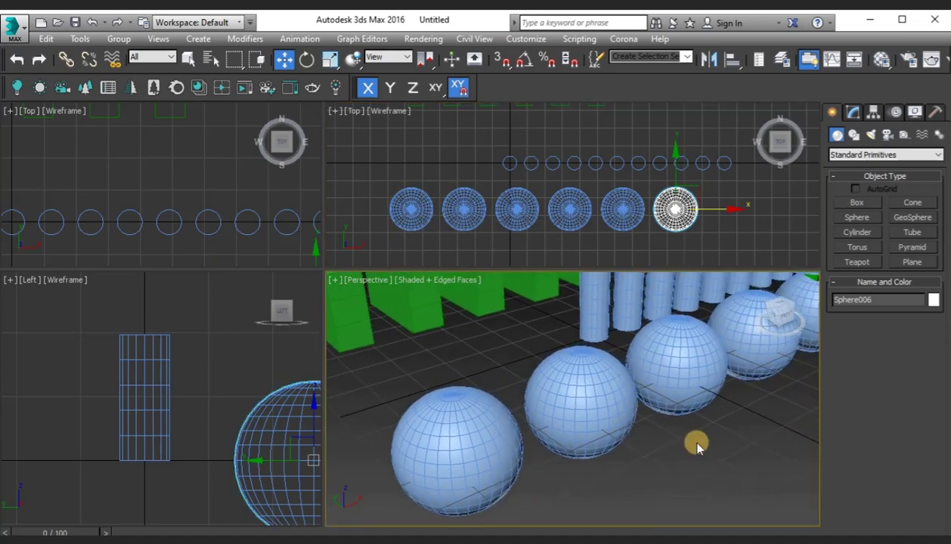
key("alt+w")
scroll(701, 421, "up", 4)
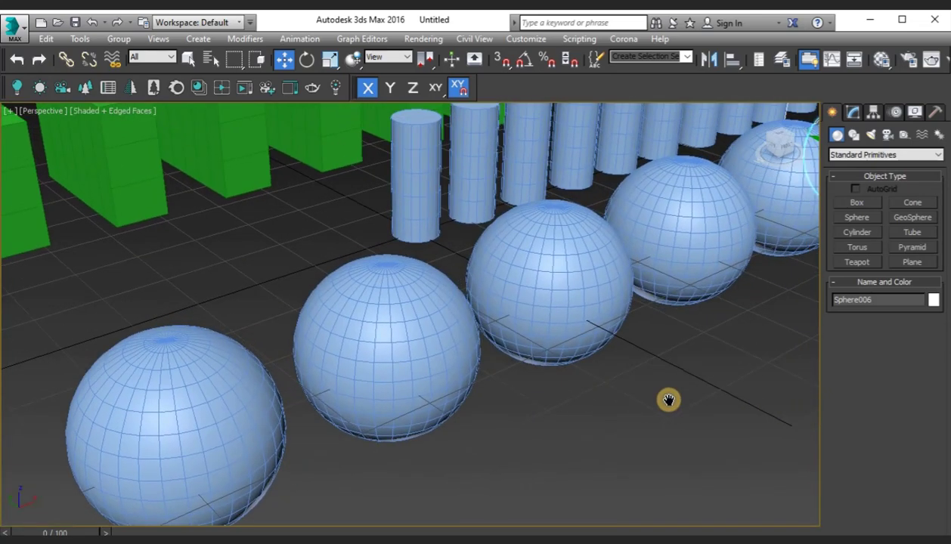
scroll(617, 406, "down", 5)
middle_click_drag(665, 391, 610, 385, "alt")
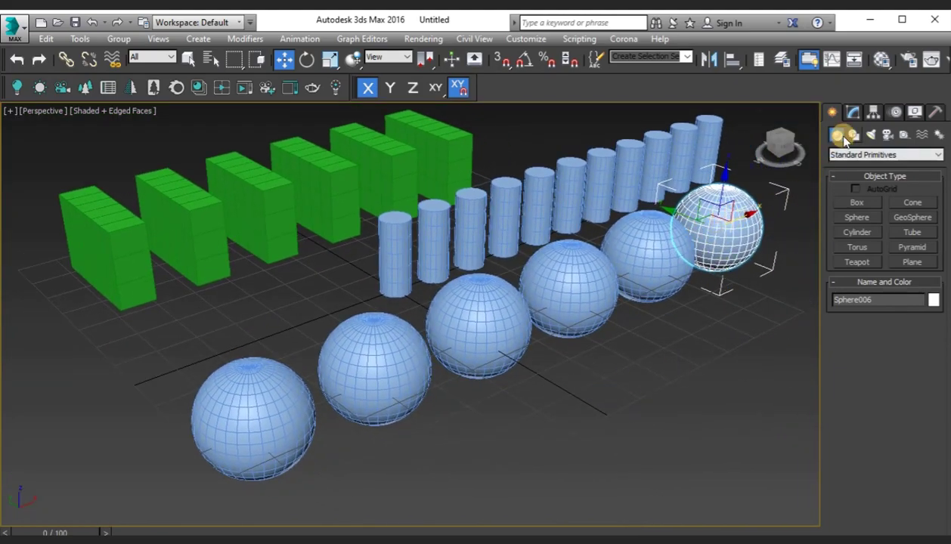
left_click(854, 112)
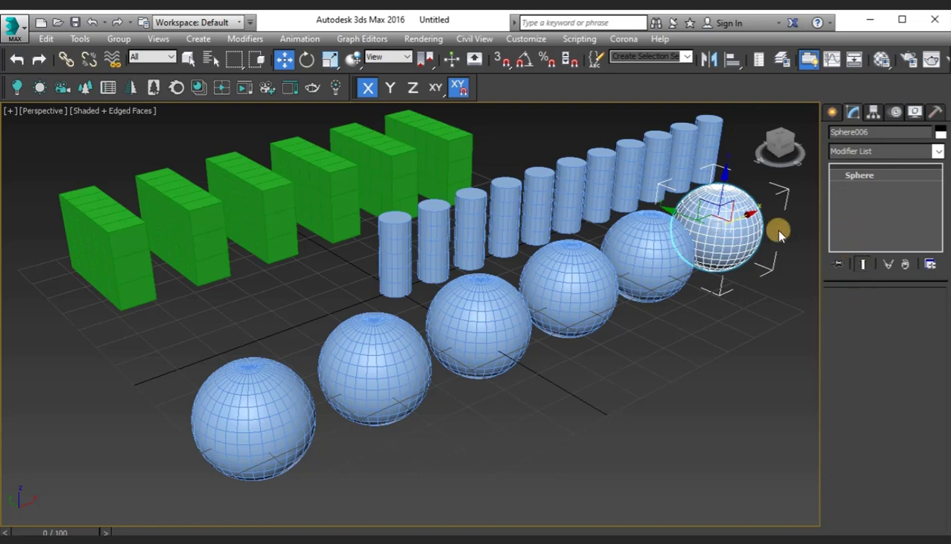
left_click(660, 255)
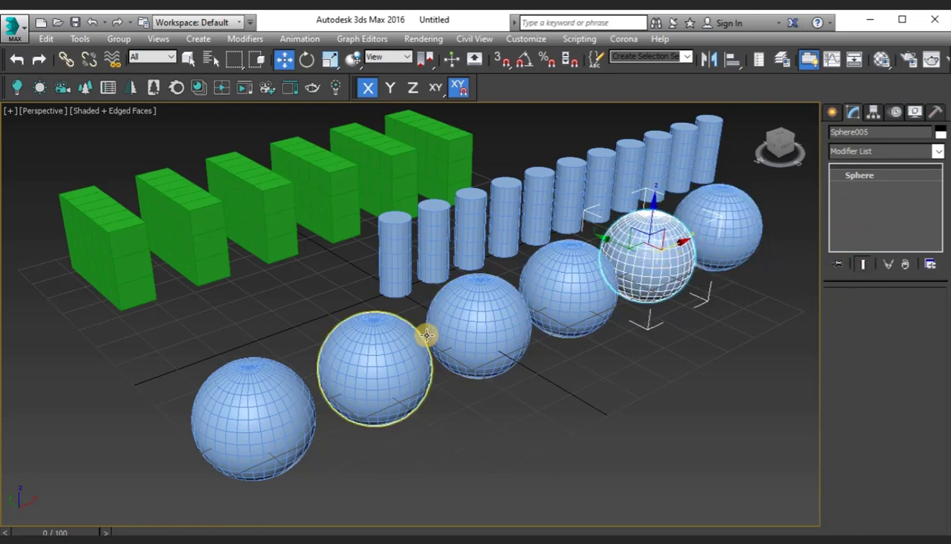
Uniformly scale up the original sphere slightly, and do the same to the first reference sphere beside it
left_click(265, 387)
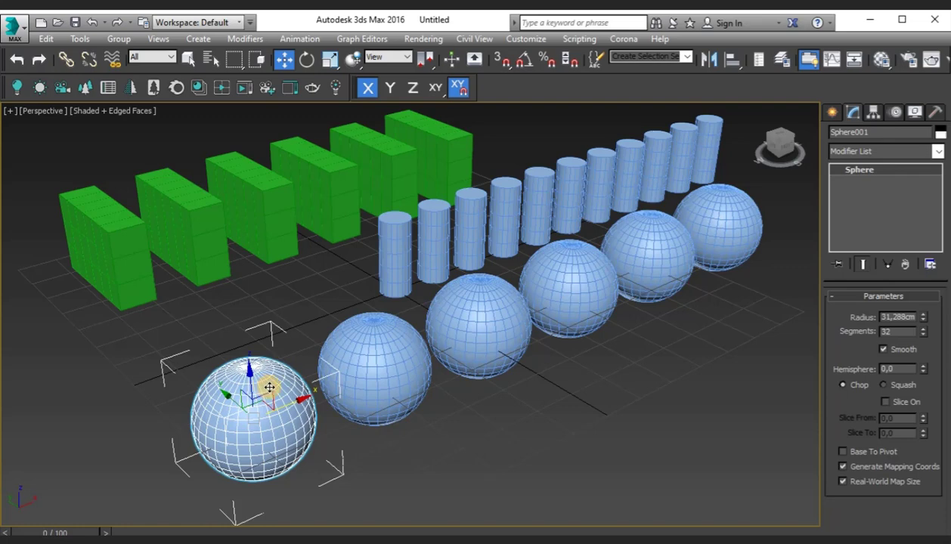
key("r")
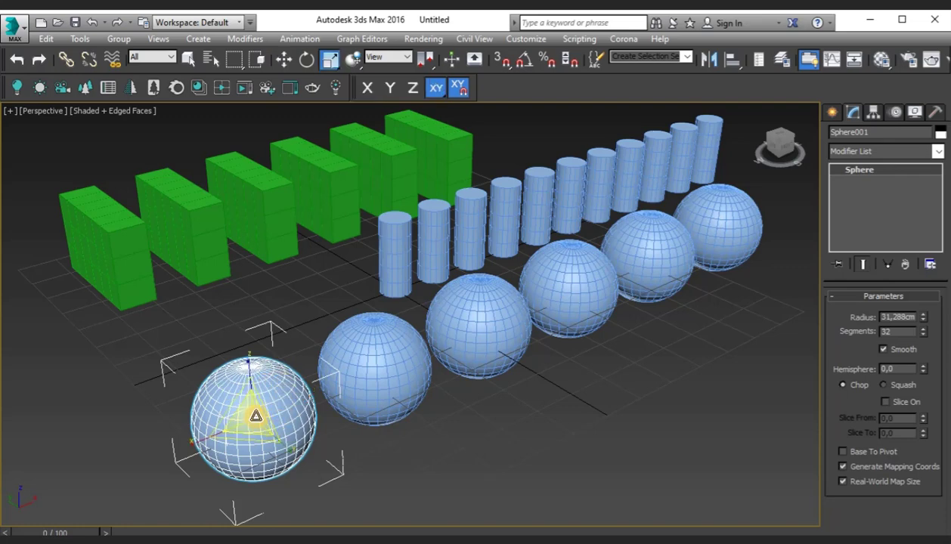
left_click_drag(255, 415, 307, 387)
left_click(370, 357)
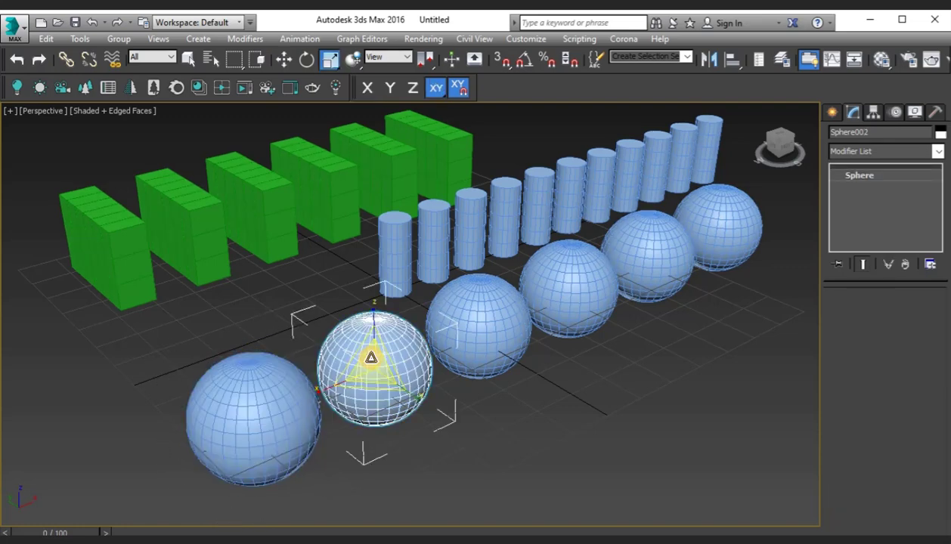
mouse_move(370, 359)
left_mouse_down()
mouse_move(370, 349)
mouse_move(373, 365)
left_mouse_up()
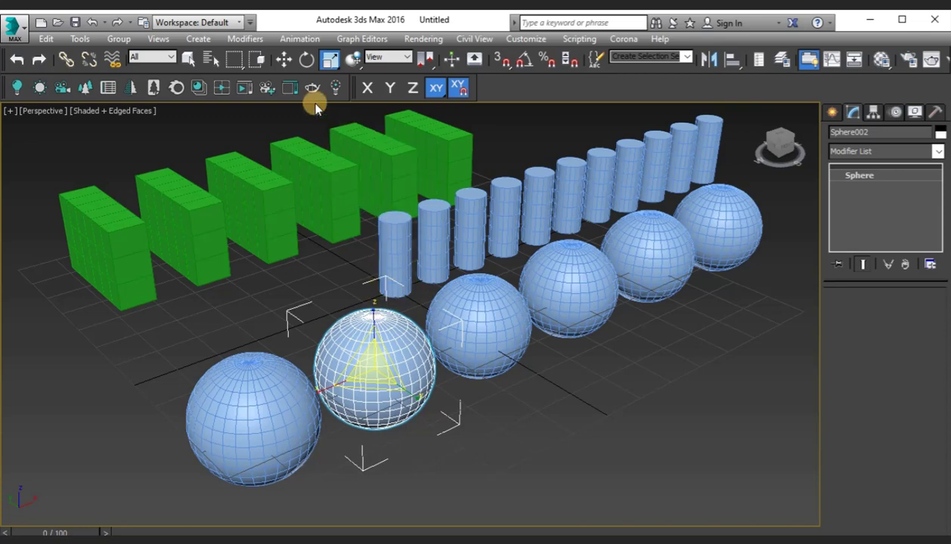
Reduce the original sphere's radius parameter to about 11.3 cm and enlarge it again to test the references
key("w")
left_click(257, 436)
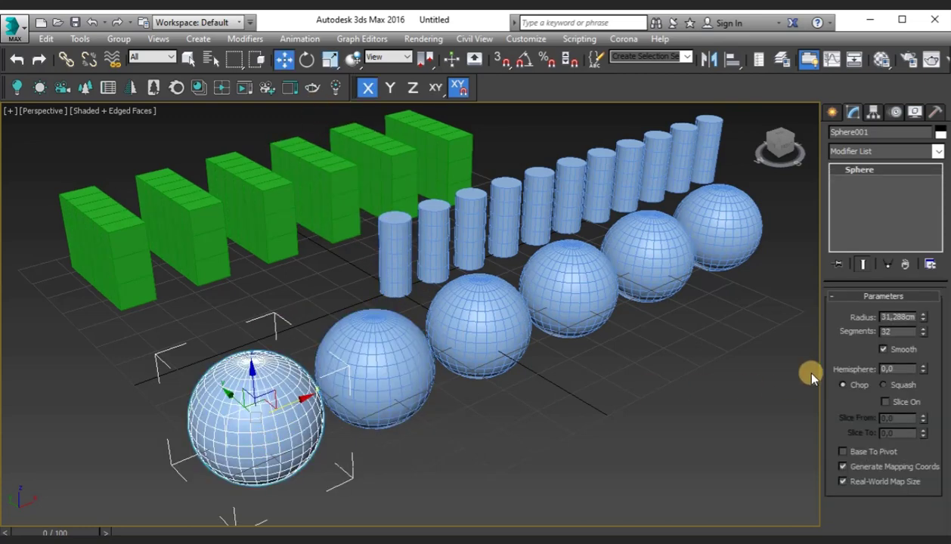
left_click_drag(929, 327, 925, 349)
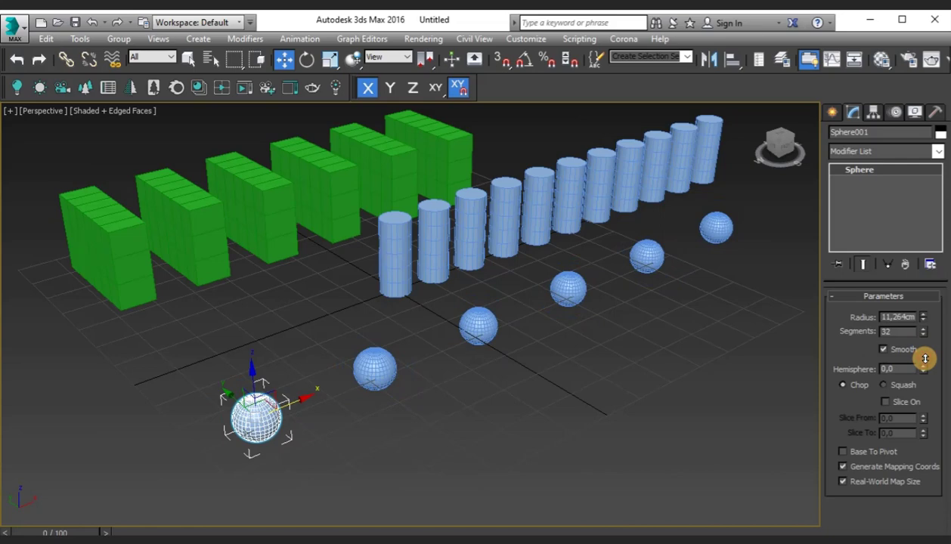
left_click_drag(926, 360, 918, 318)
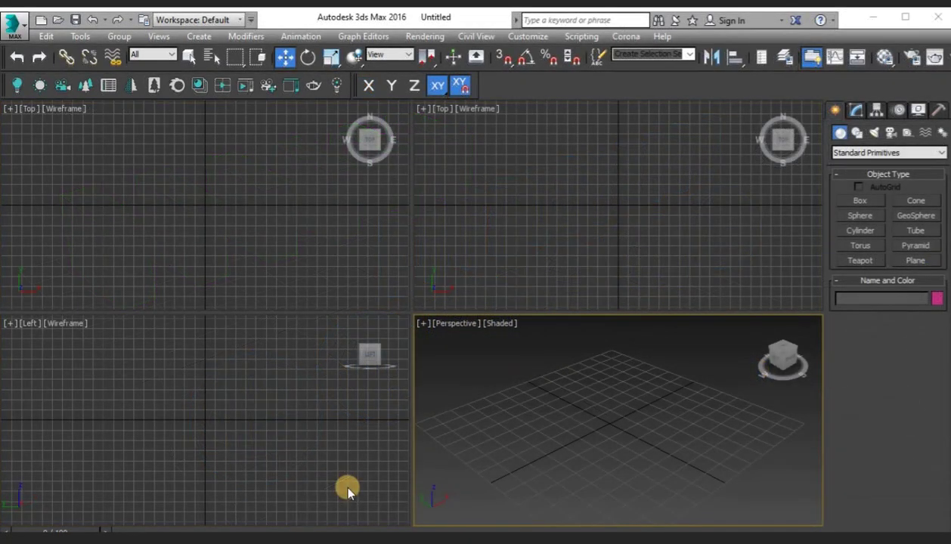
Create a pyramid about 154.8 cm wide, 151.2 cm deep and 185.1 cm high in the empty scene's Top view
left_click(496, 229)
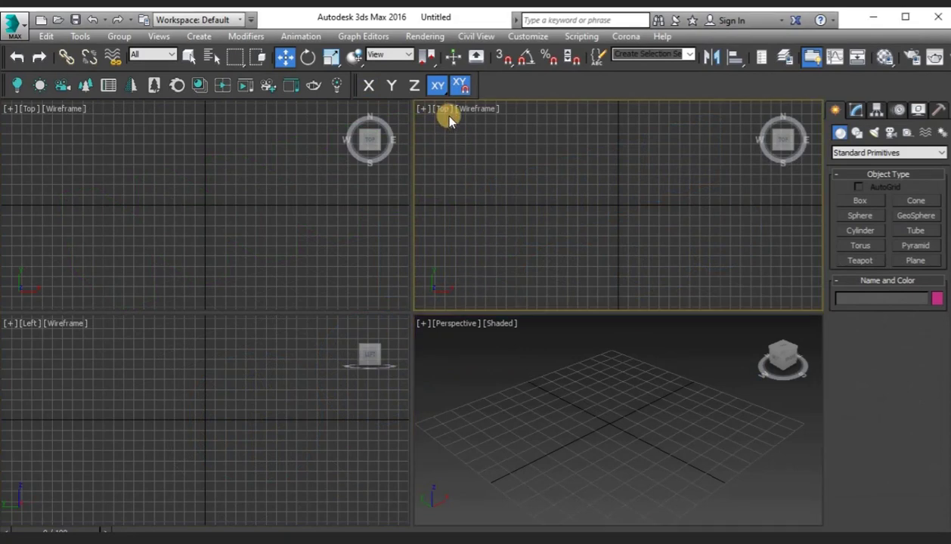
left_click(902, 247)
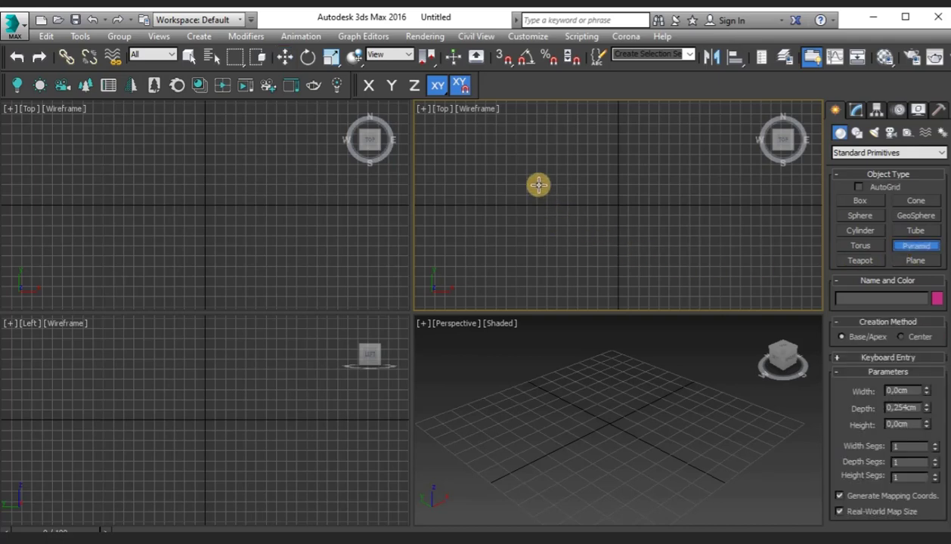
left_click_drag(541, 178, 605, 238)
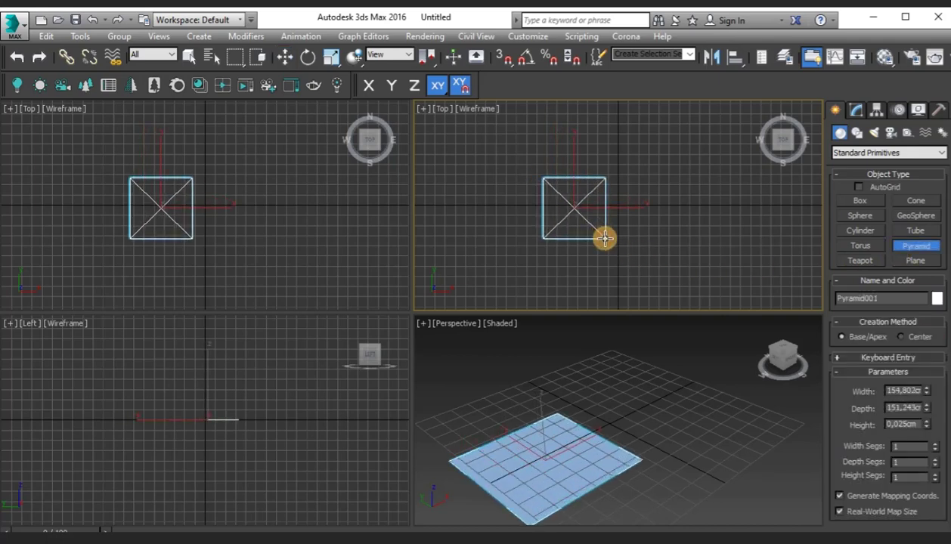
left_click(583, 163)
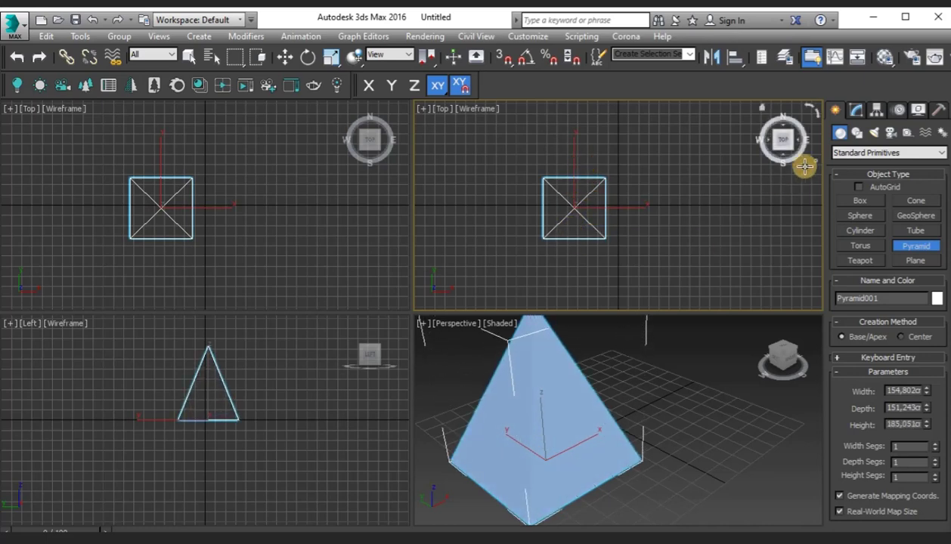
Set the pyramid's height to 100 cm, its depth to 80 cm and its width to 80 cm
left_click(856, 110)
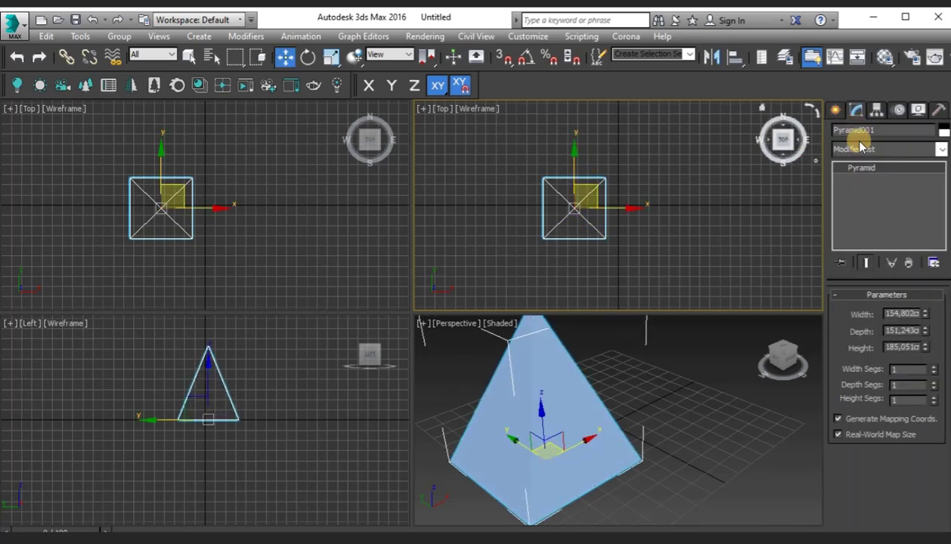
double_click(906, 347)
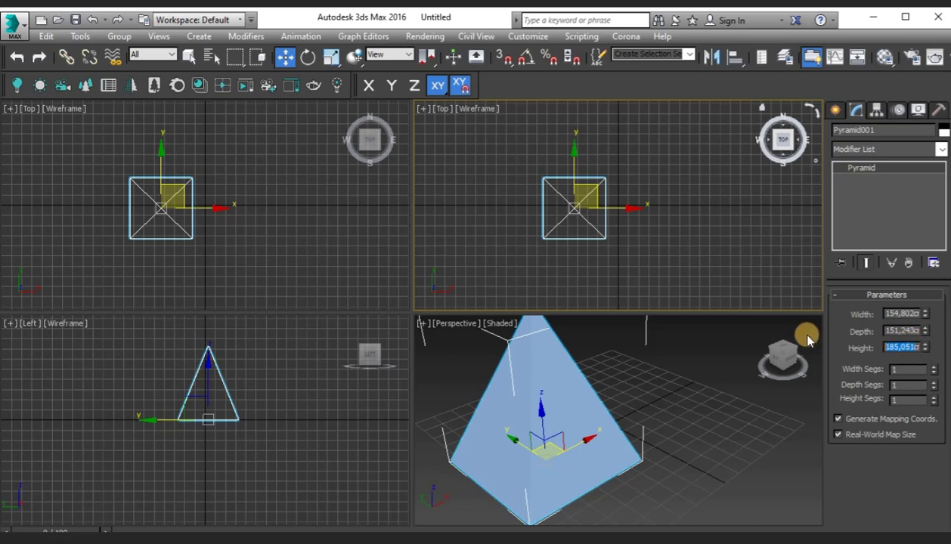
type("100cm")
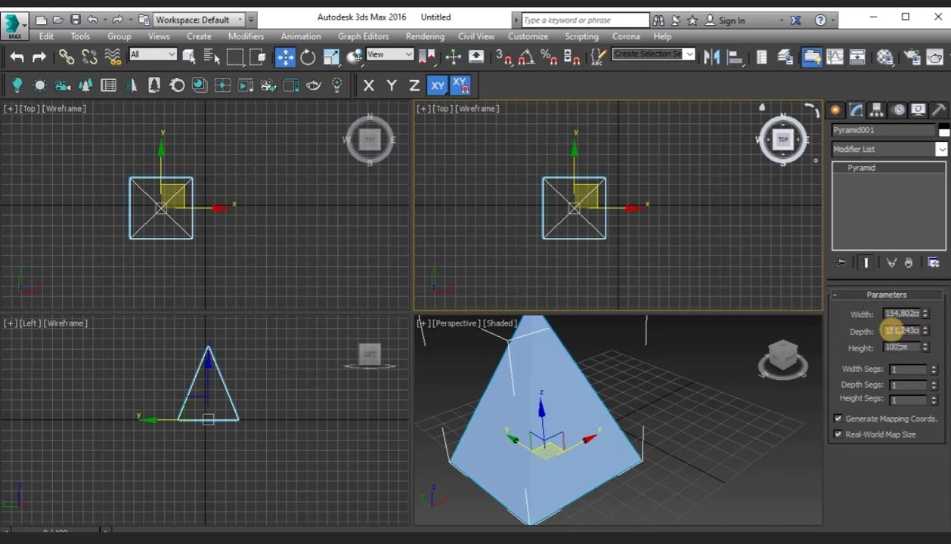
double_click(896, 330)
type("80")
key("Return")
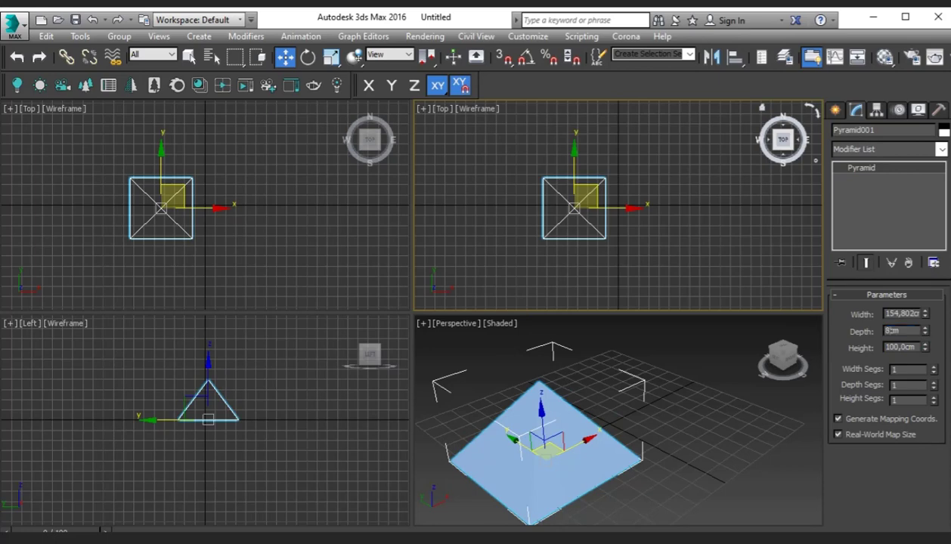
double_click(908, 314)
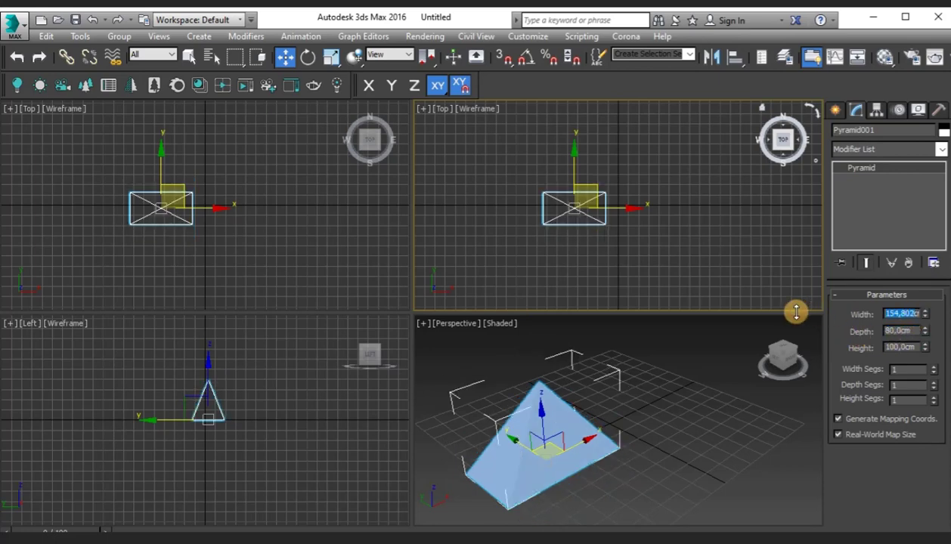
type("80")
key("Return")
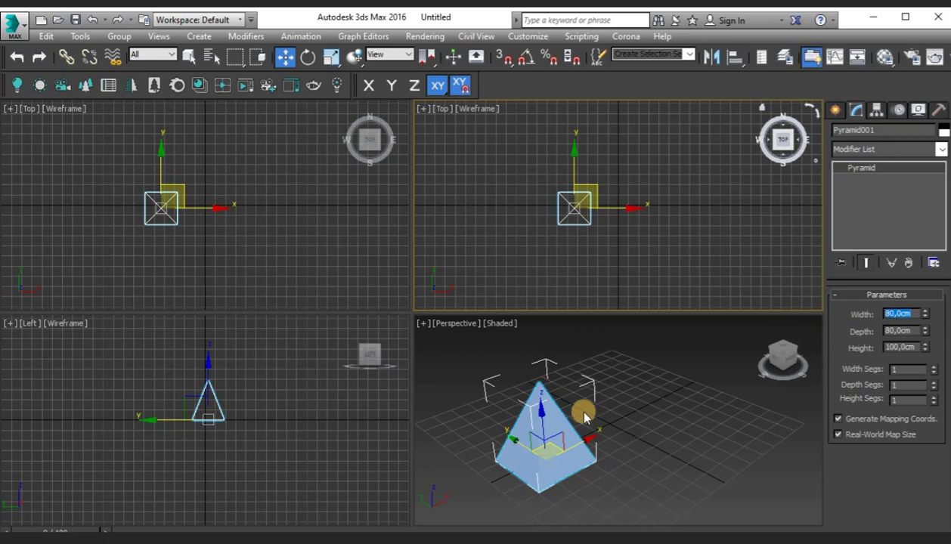
Rotate the pyramid about 45 degrees around its vertical axis in the Top view so its base forms a diamond
scroll(628, 213, "up", 4)
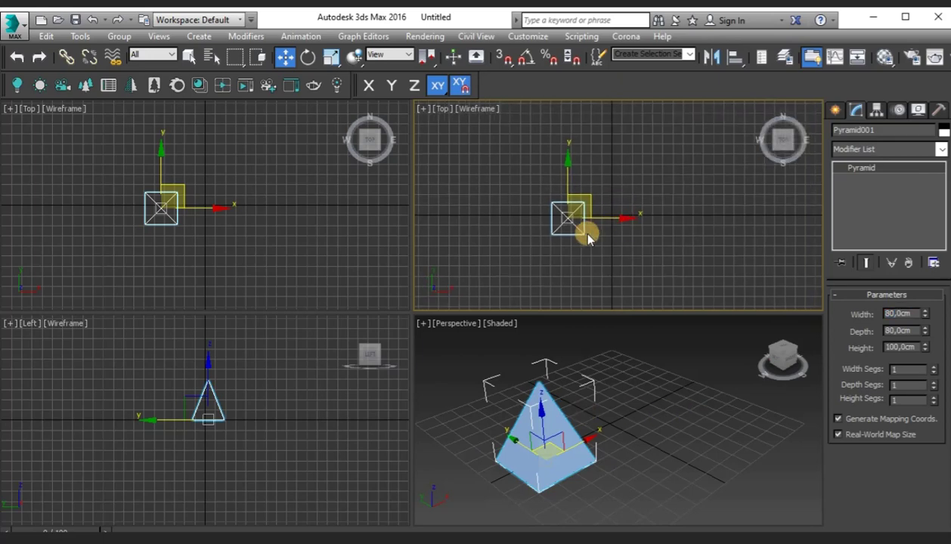
scroll(581, 227, "up", 2)
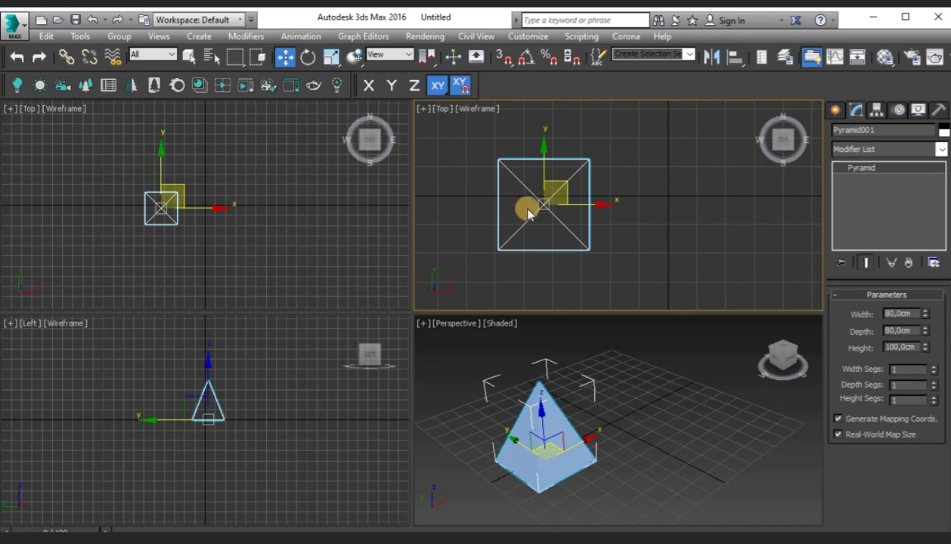
key("e")
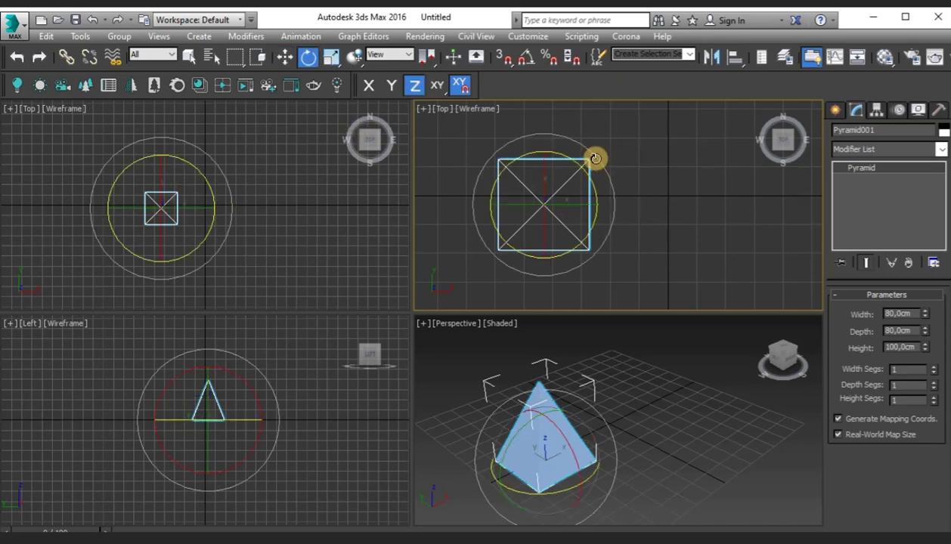
left_click_drag(597, 158, 630, 215)
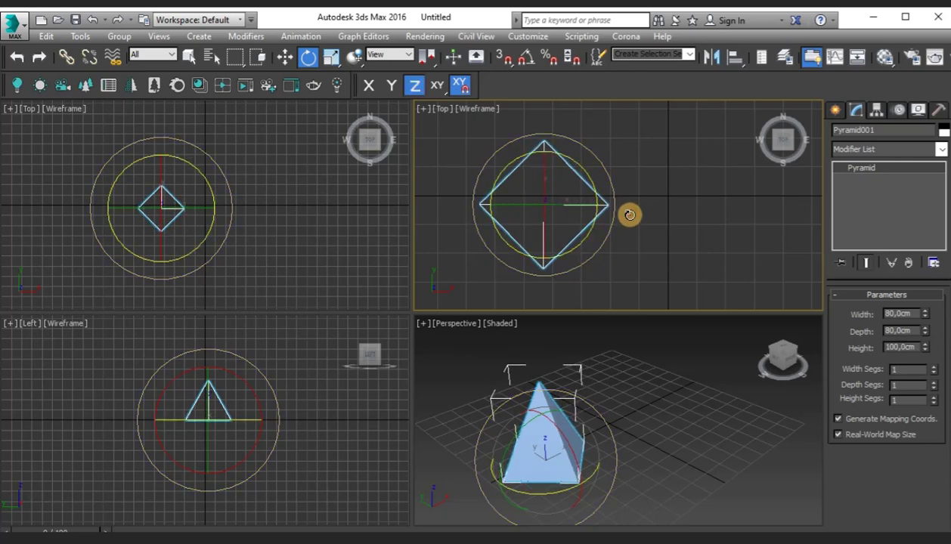
key("w")
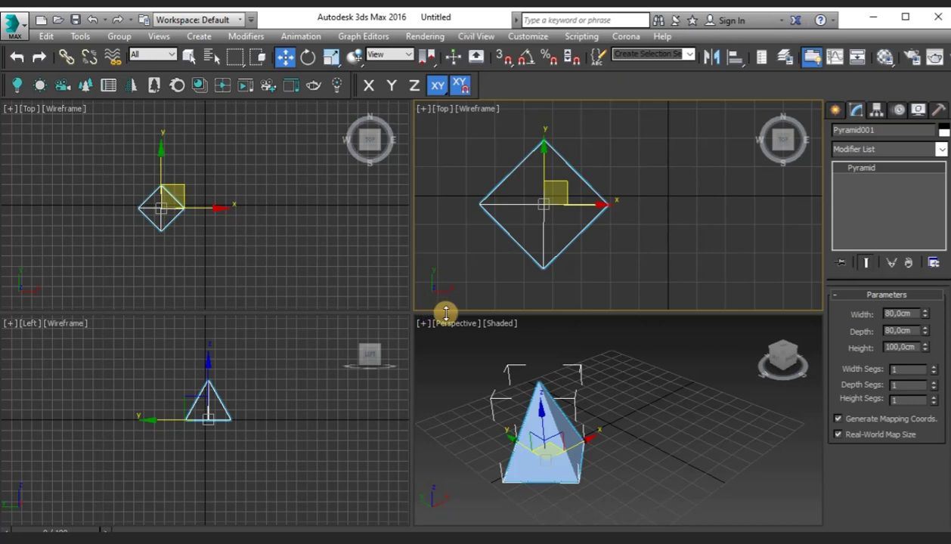
Mirror the pyramid along X as a copy in the maximized Top view, offset to leave a narrow gap beside the original
key("alt+w")
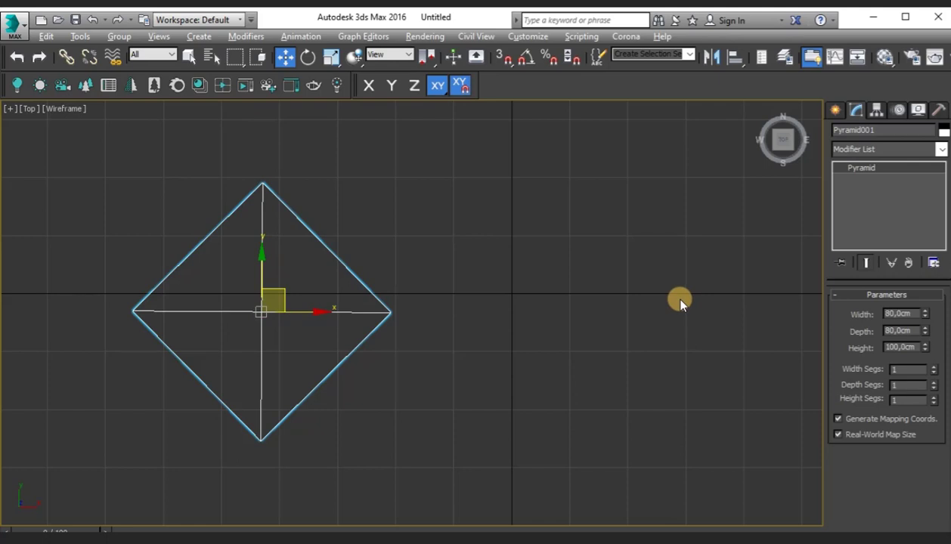
left_click(713, 60)
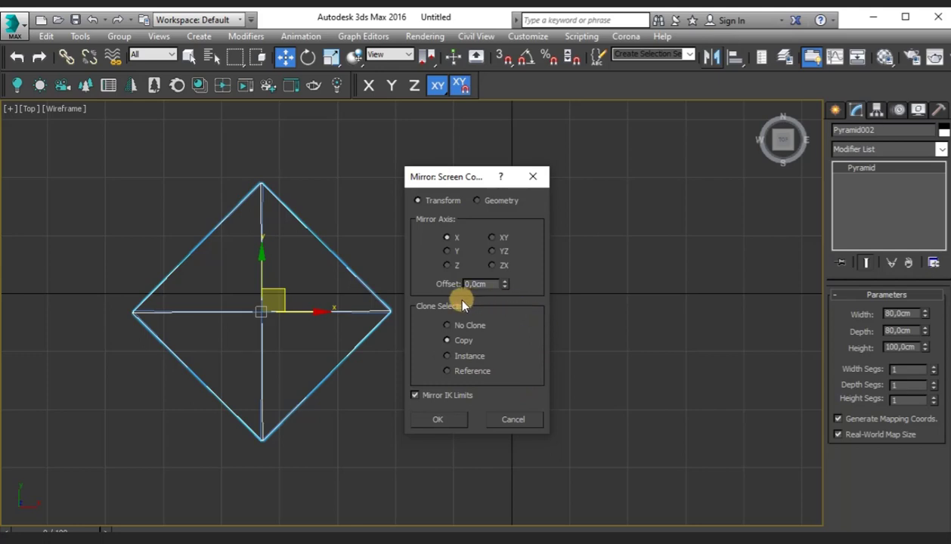
left_click_drag(449, 178, 631, 146)
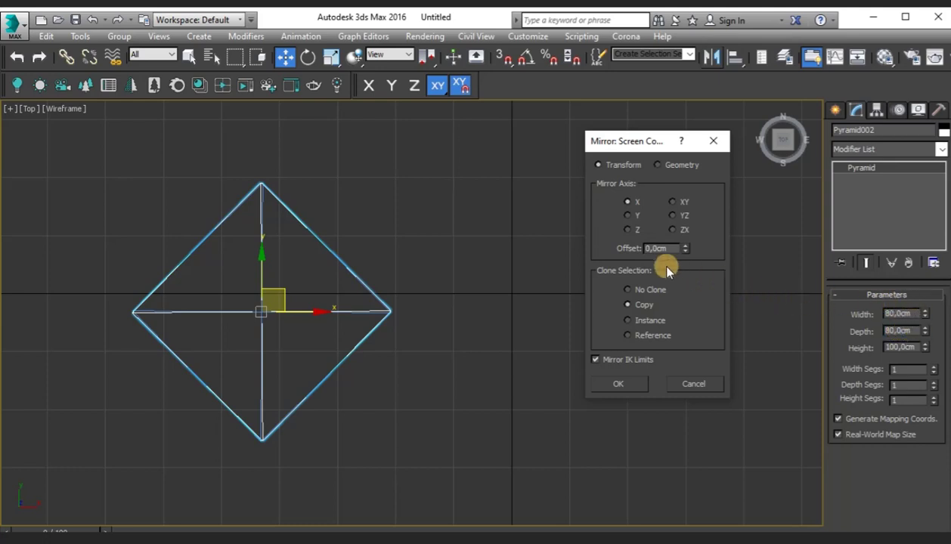
left_click(656, 248)
type("15m")
type("20")
left_click(629, 384)
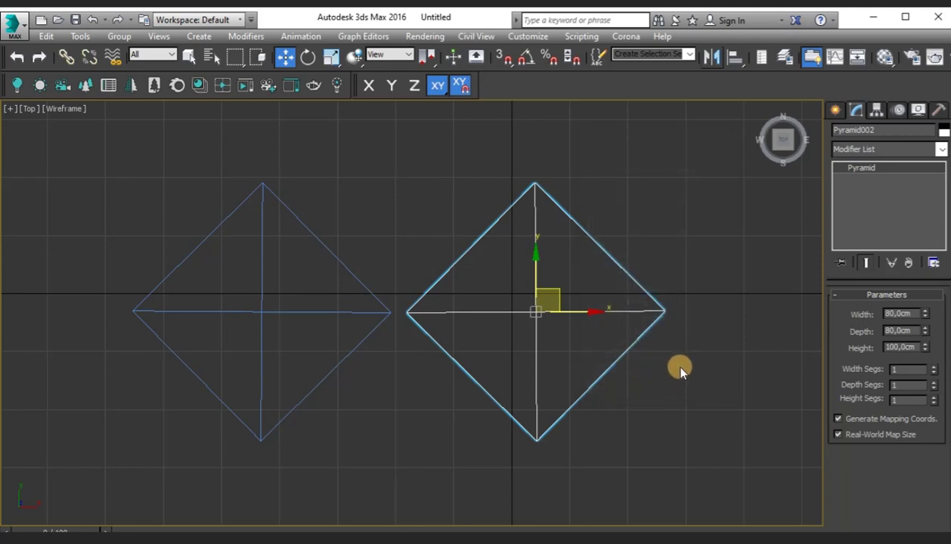
Mirror the second pyramid along Y as a copy with an offset of about 116.7 cm
middle_click_drag(679, 368, 486, 364)
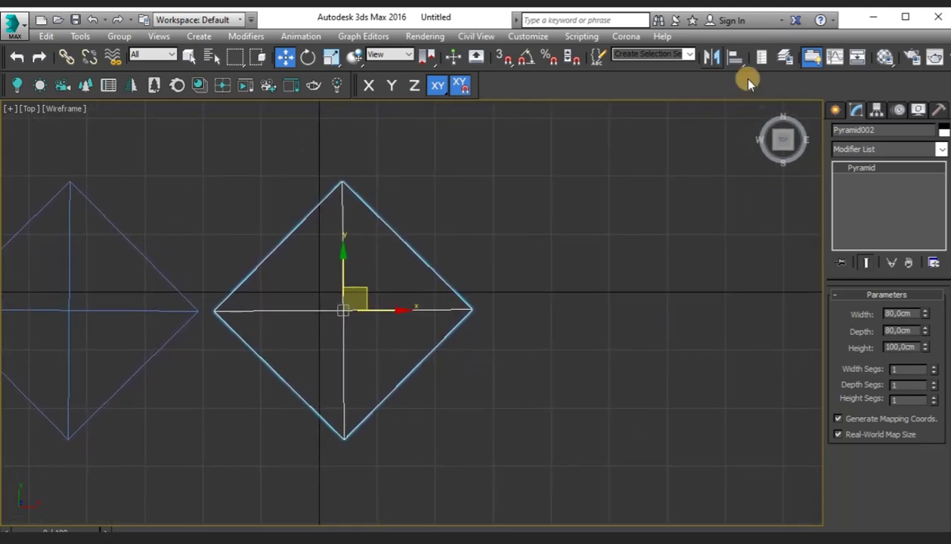
left_click(712, 61)
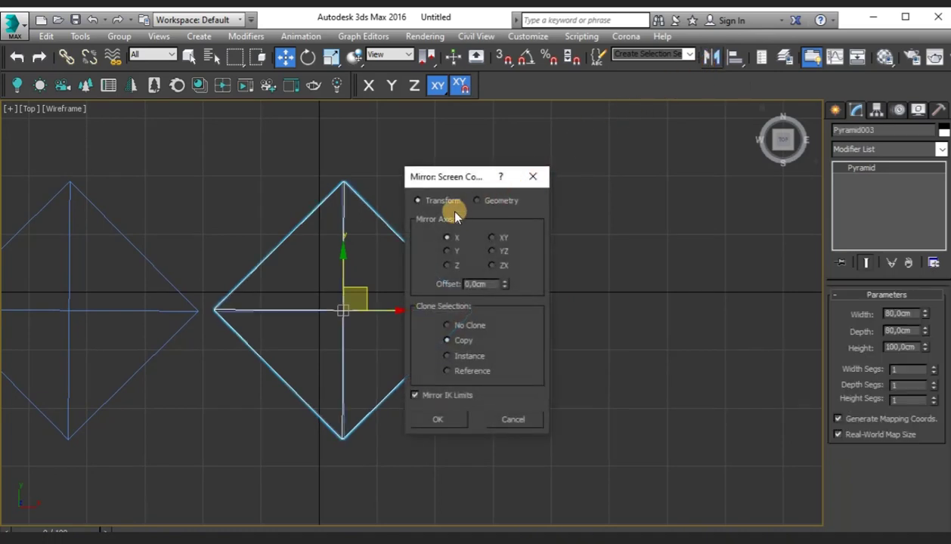
left_click_drag(457, 182, 636, 168)
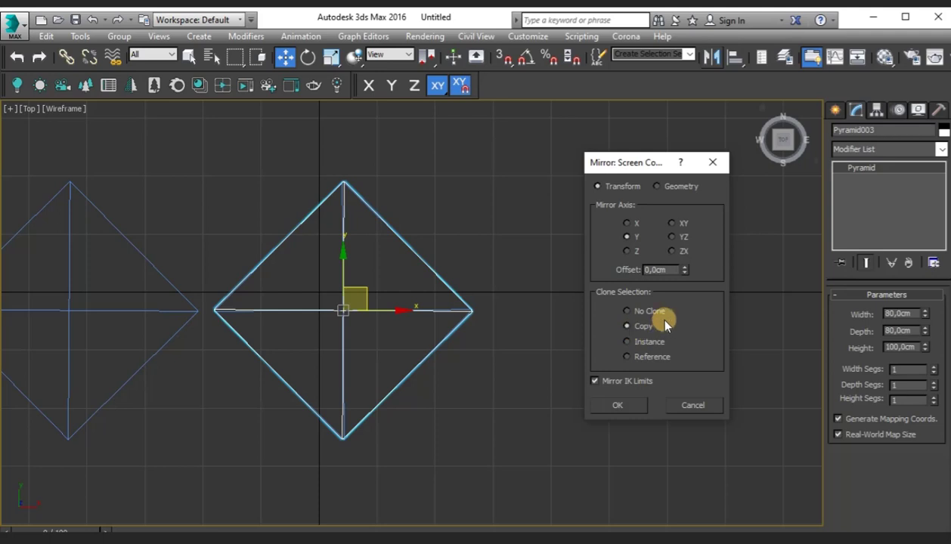
left_click_drag(644, 273, 434, 296)
left_click_drag(348, 513, 368, 36)
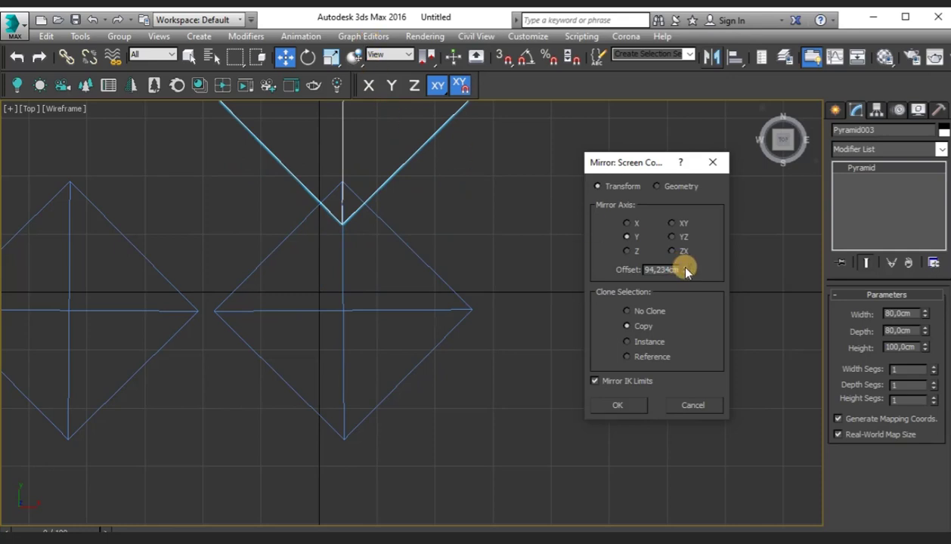
left_click_drag(686, 272, 686, 245)
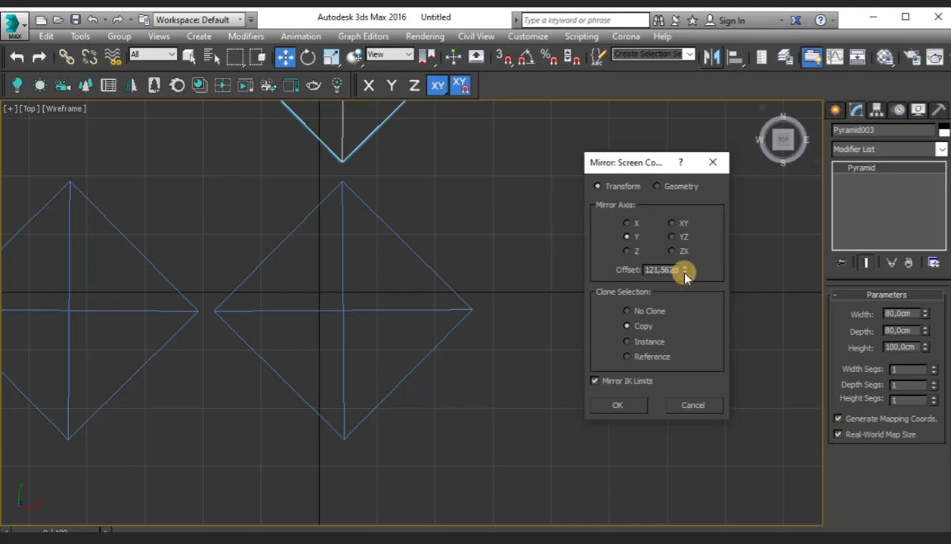
mouse_move(684, 274)
left_mouse_down()
mouse_move(689, 316)
mouse_move(686, 275)
left_mouse_up()
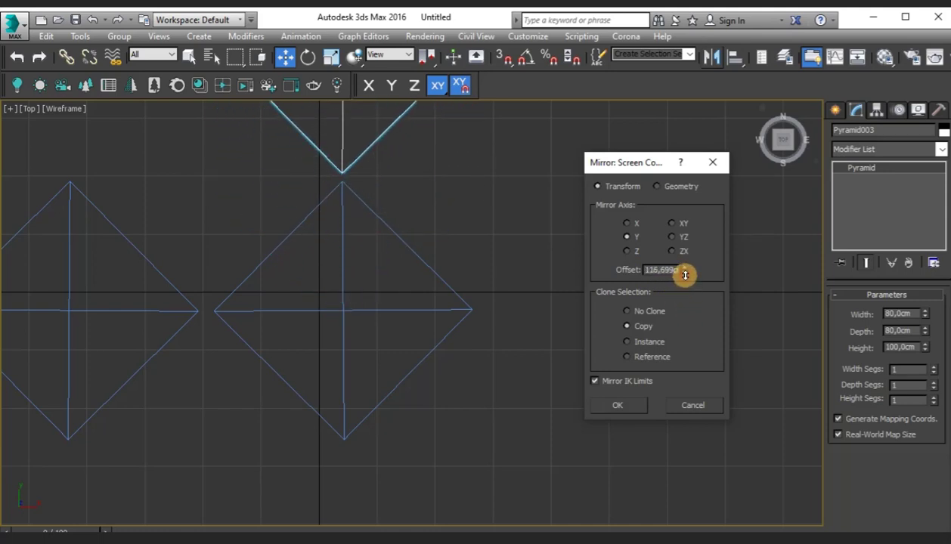
left_click(632, 409)
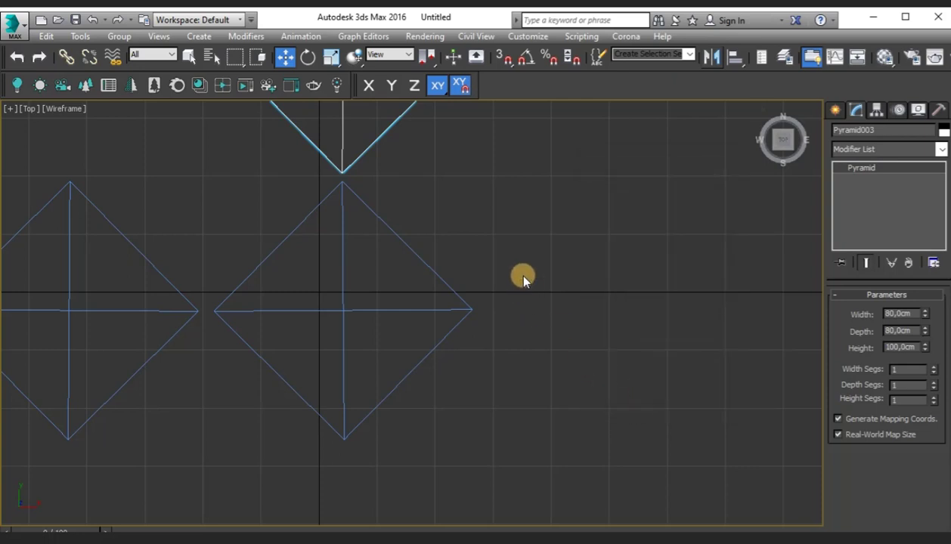
Maximize the Perspective viewport and orbit around the three pyramids to inspect their arrangement
middle_click_drag(523, 278, 616, 397)
scroll(606, 397, "down", 2)
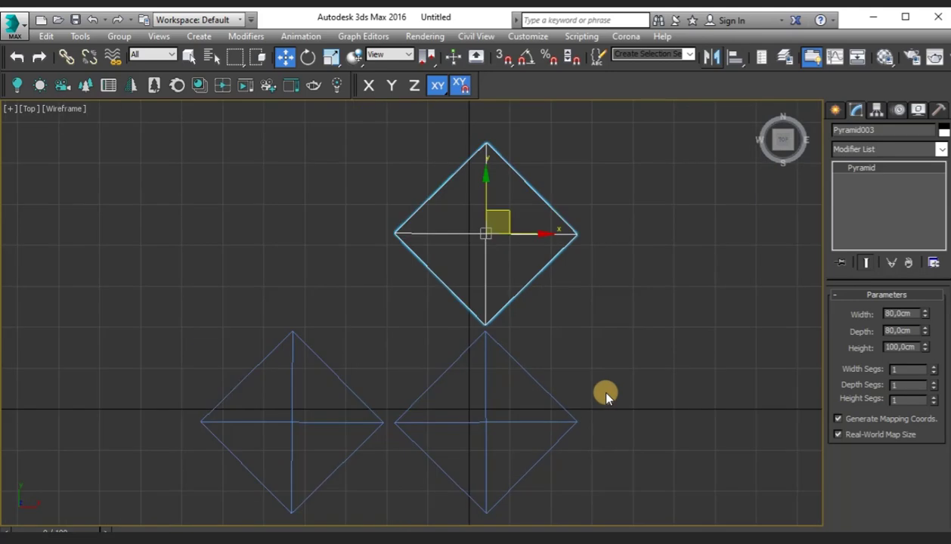
key("alt+w")
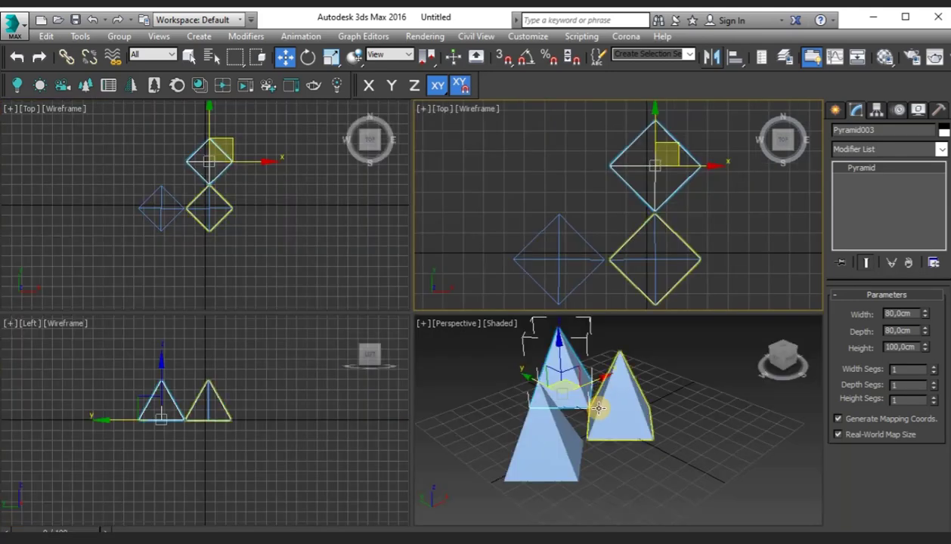
middle_click_drag(643, 443, 702, 457)
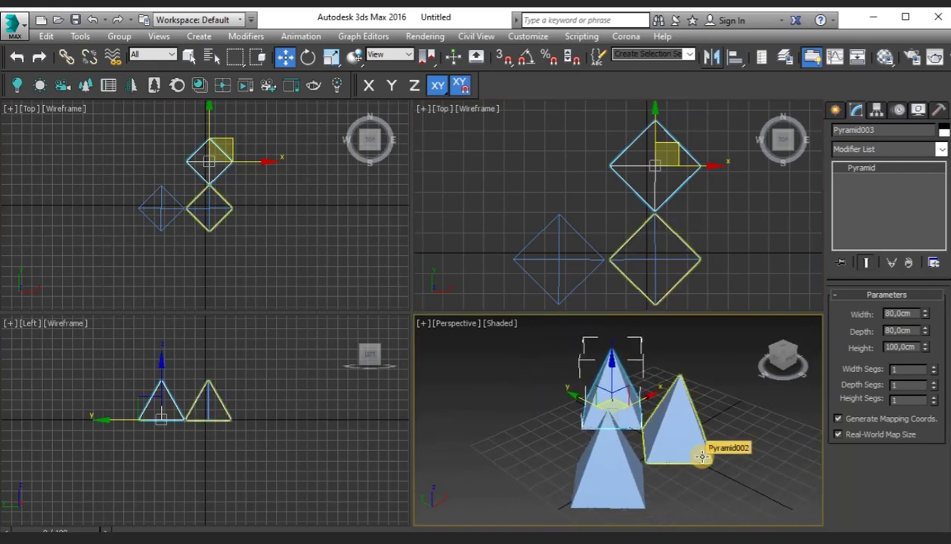
key("alt+w")
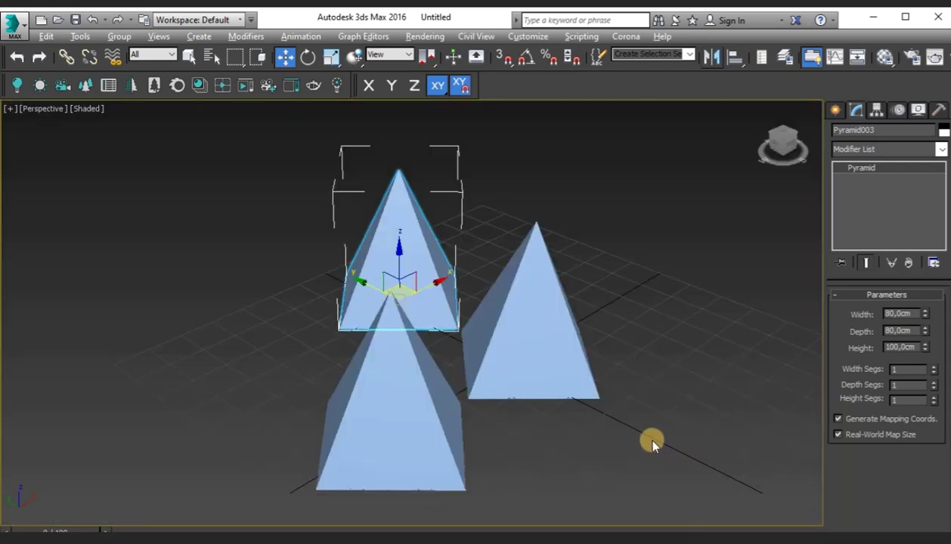
middle_click_drag(654, 445, 549, 459, "alt")
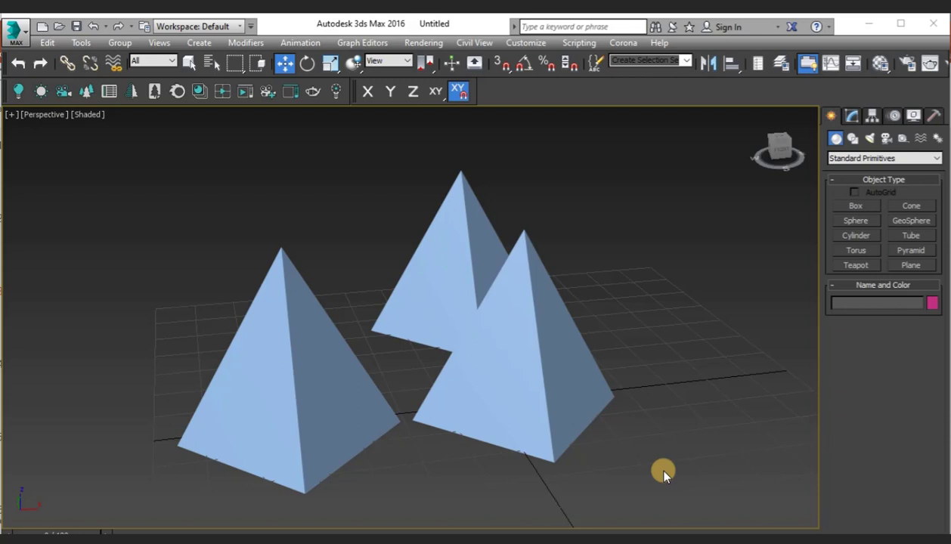
Align Pyramid003 to Pyramid002 in X and Y position, matching center to center
left_click(447, 207)
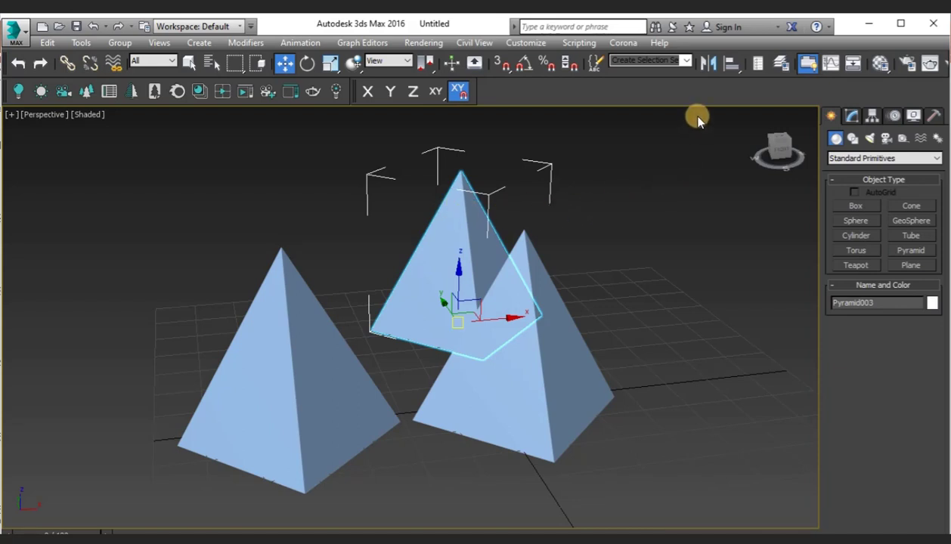
left_click(730, 66)
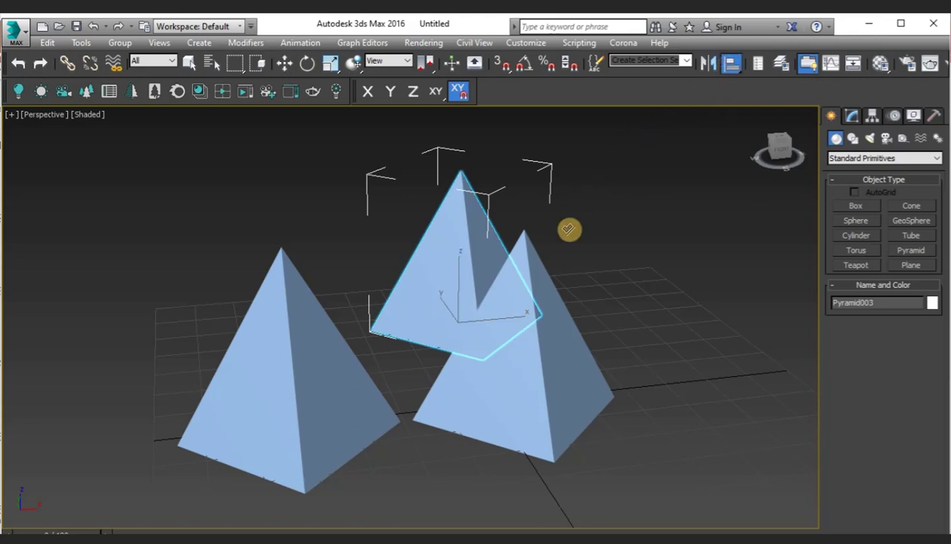
left_click(513, 368)
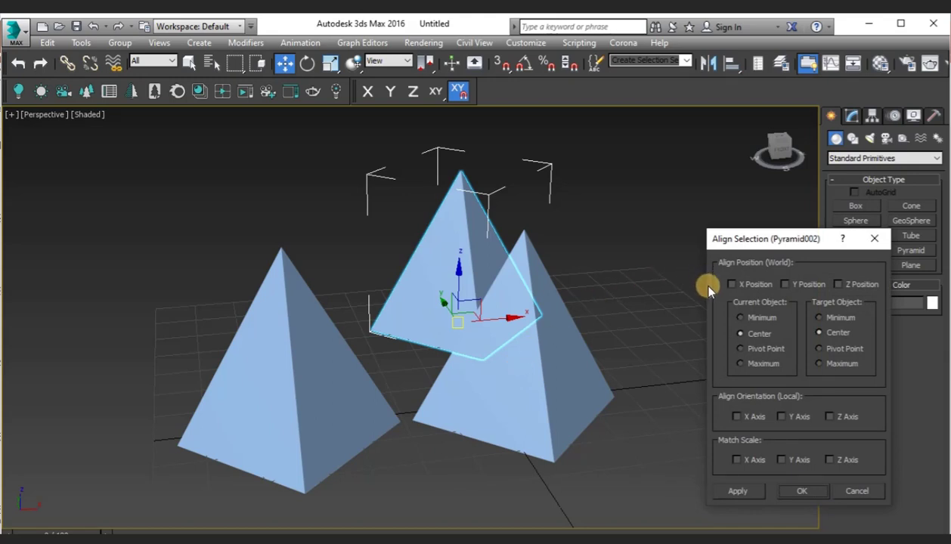
left_click(729, 284)
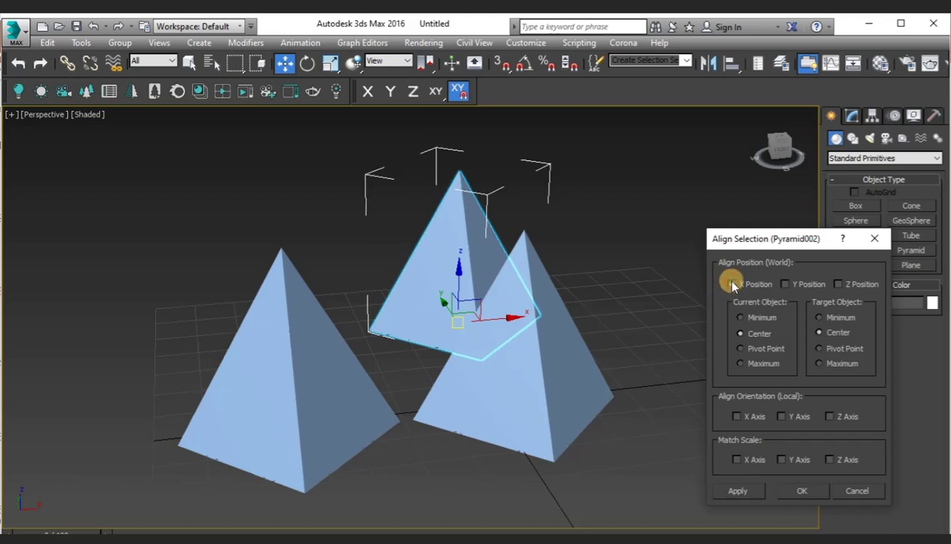
left_click(787, 285)
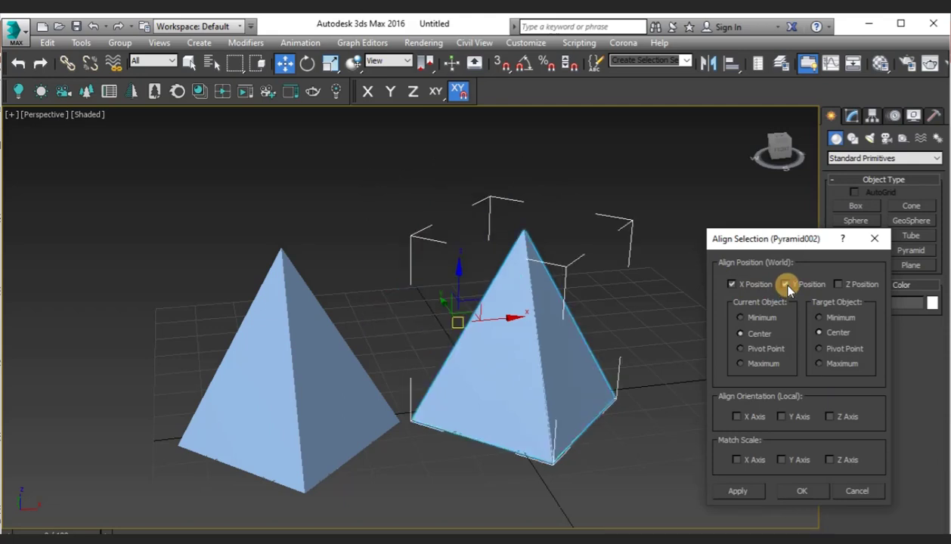
left_click(747, 331)
left_click(822, 333)
Try aligning Pyramid003's local X-axis orientation to Pyramid002, toggling it on and off to compare the preview
left_click(738, 417)
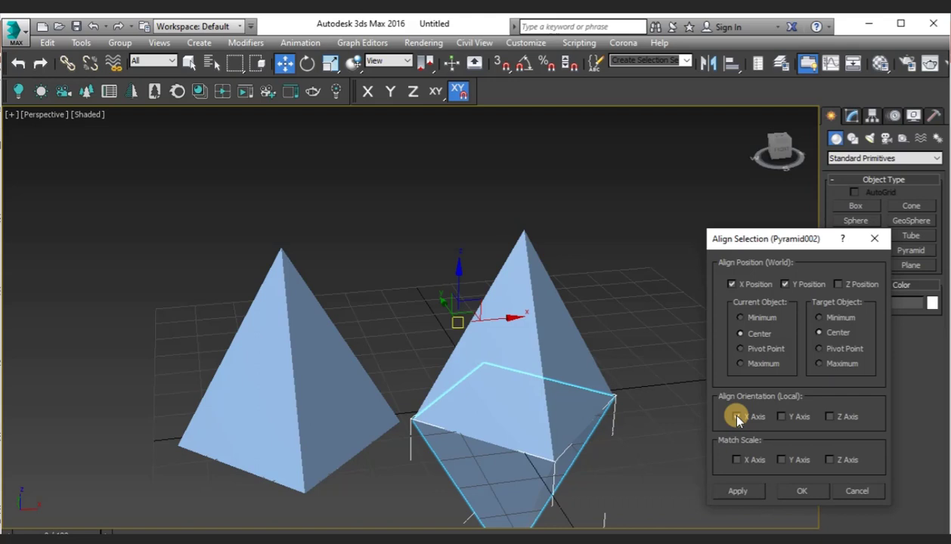
left_click(738, 418)
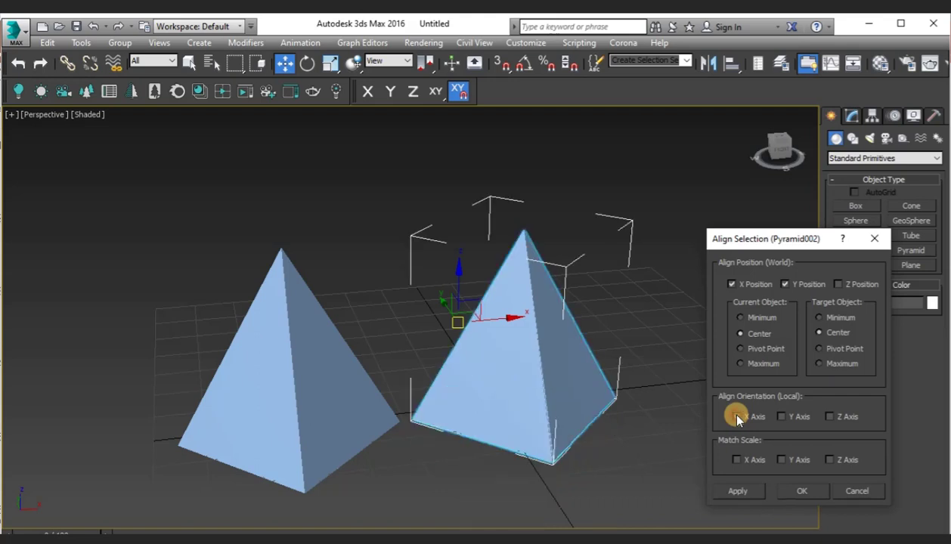
left_click(738, 417)
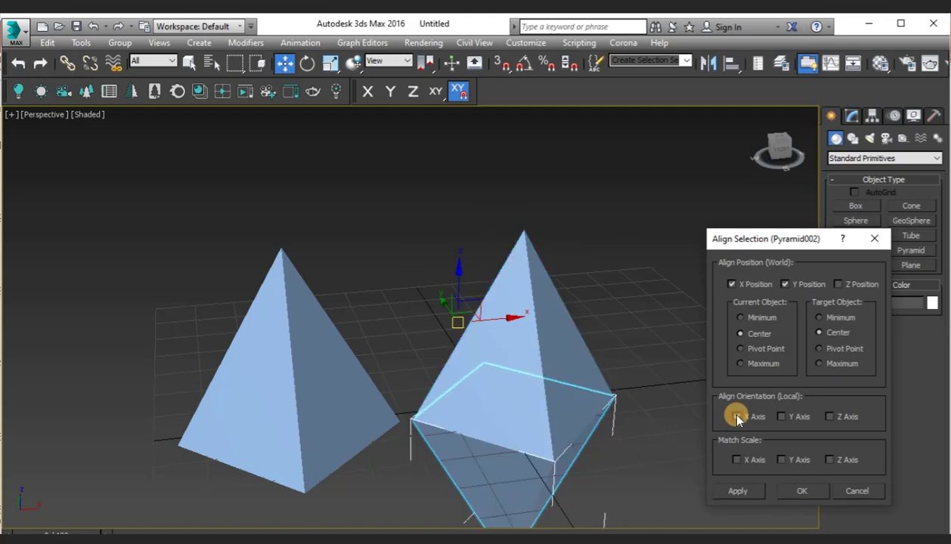
left_click(737, 417)
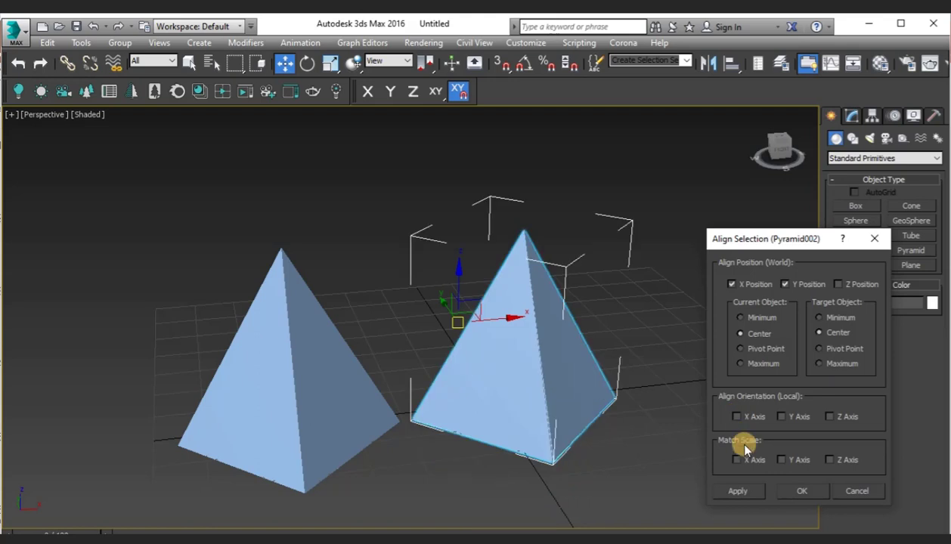
left_click(746, 492)
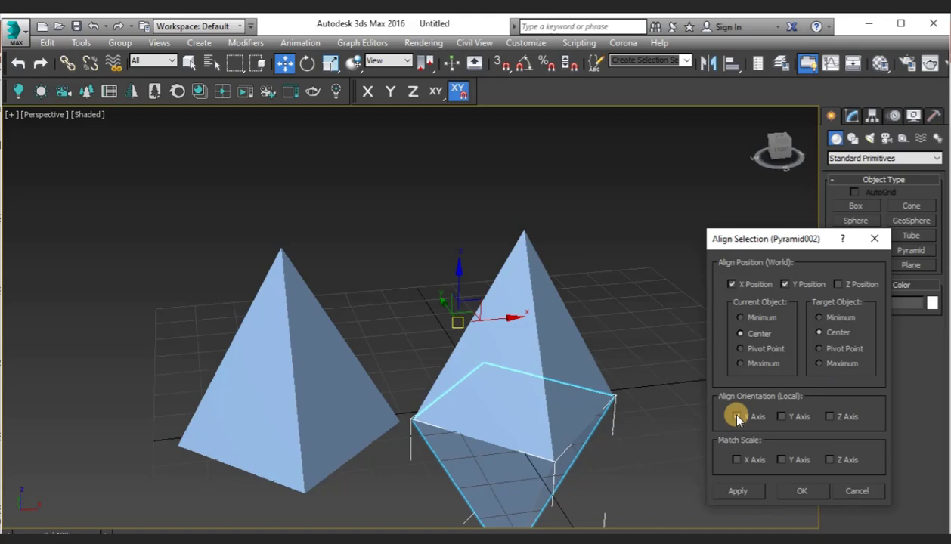
left_click(737, 417)
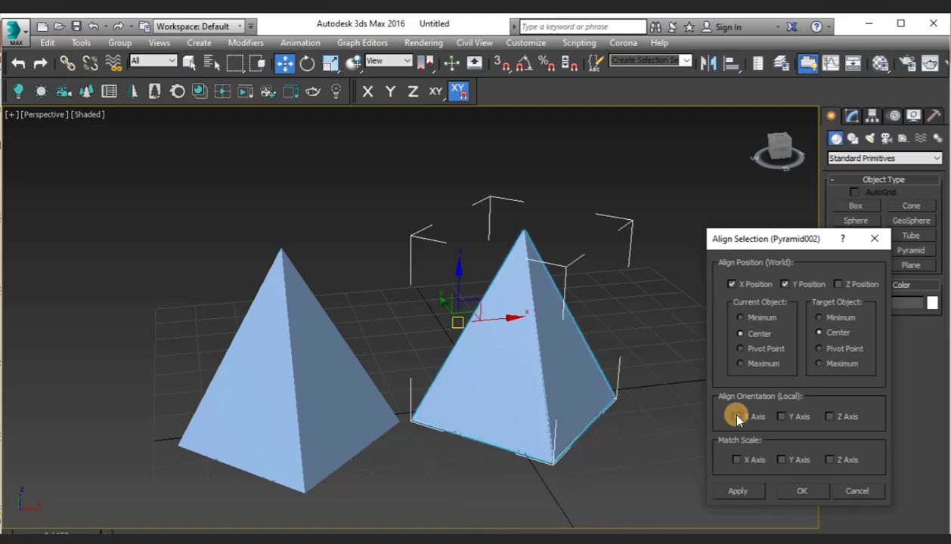
left_click(737, 417)
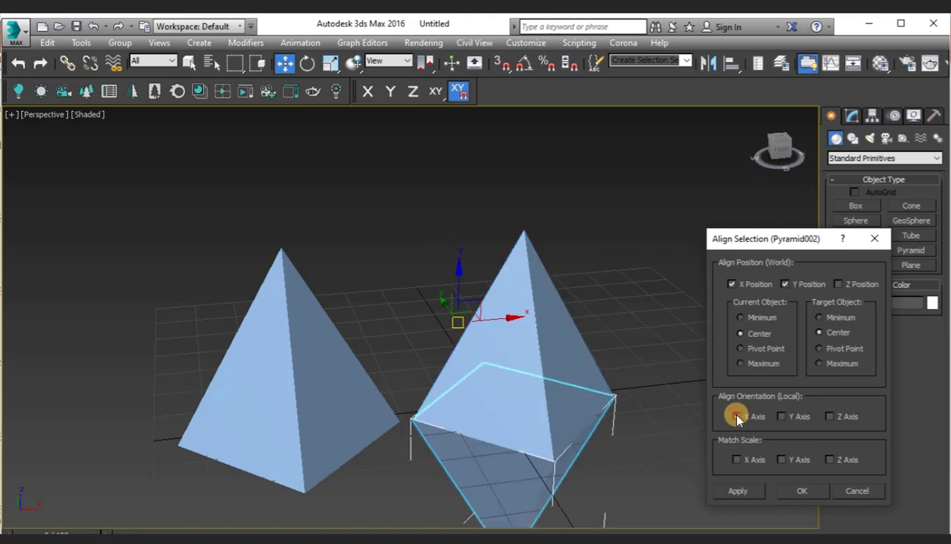
left_click(736, 416)
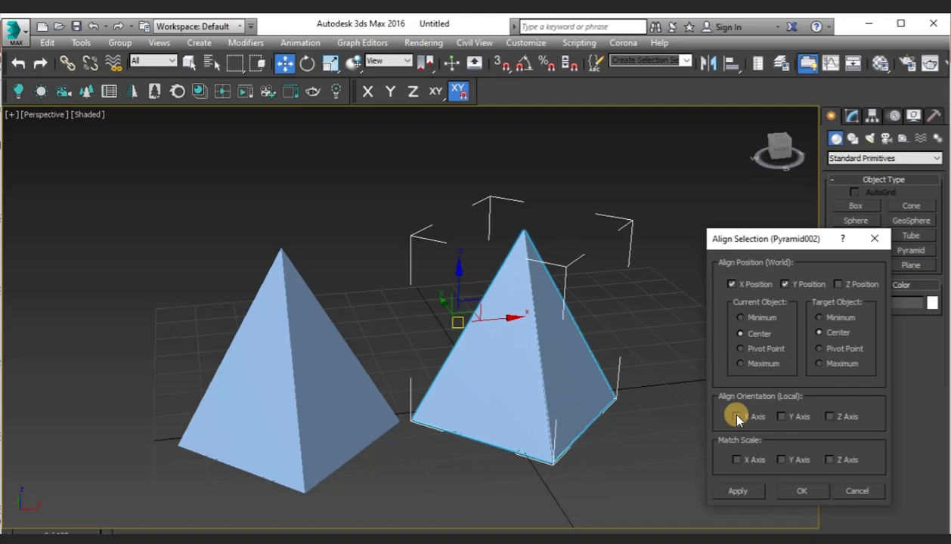
Apply the X and Y center alignment of Pyramid003, and move it along positive X in the Top view until it stands beside Pyramid002
left_click(745, 492)
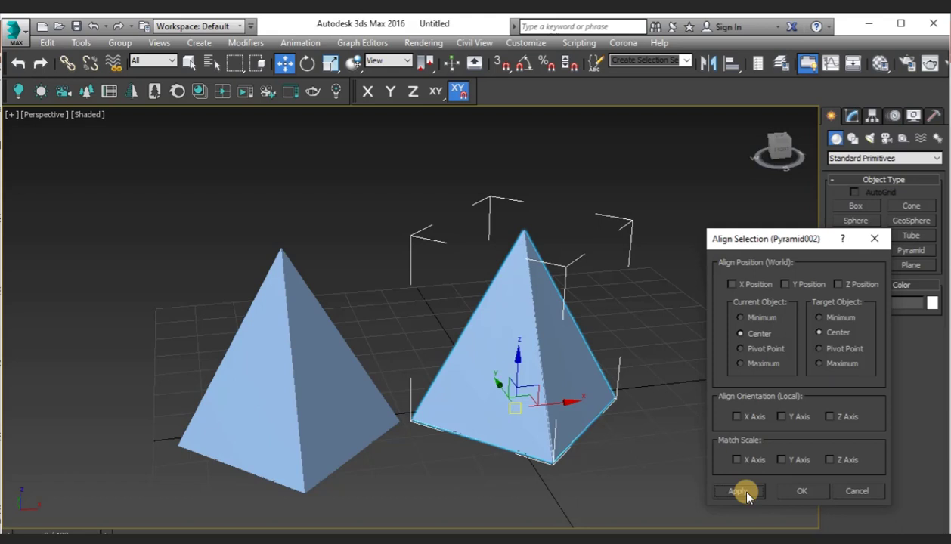
left_click(800, 492)
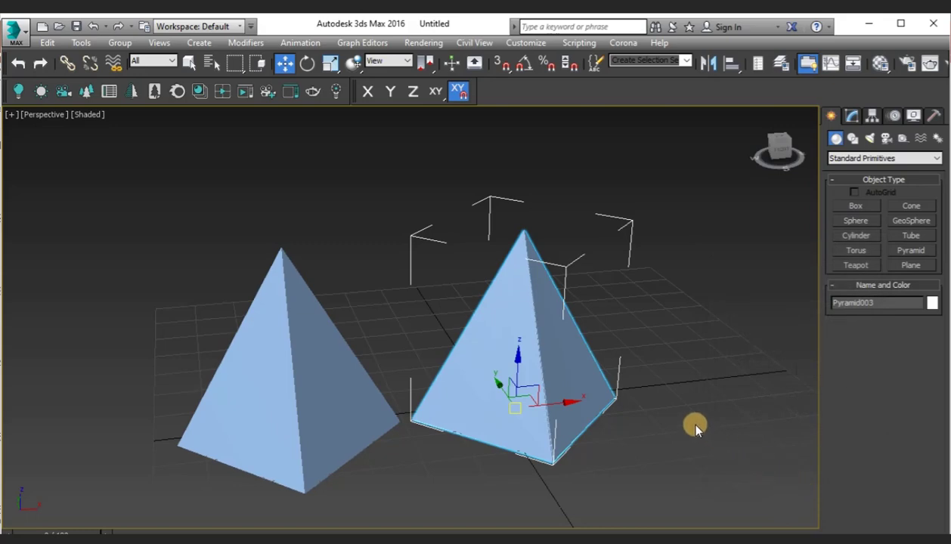
key("t")
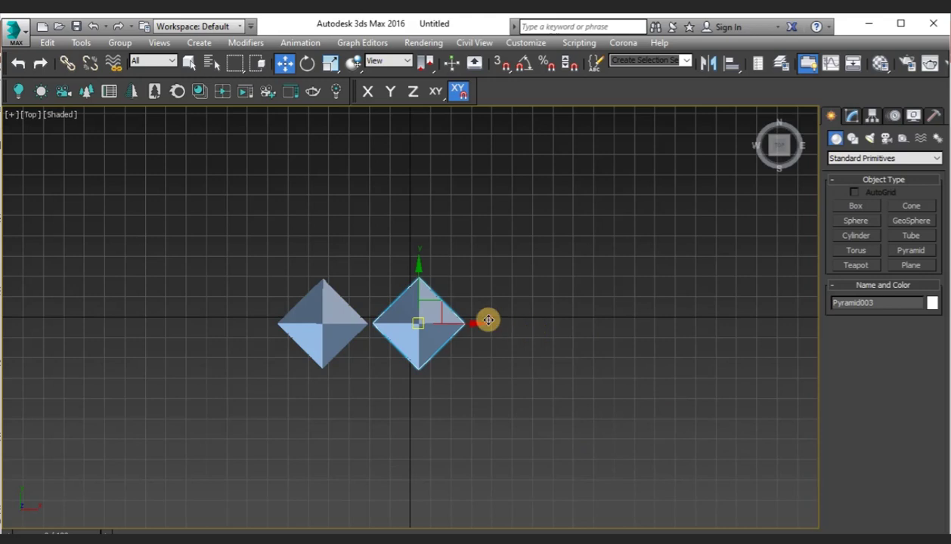
scroll(468, 300, "up", 5)
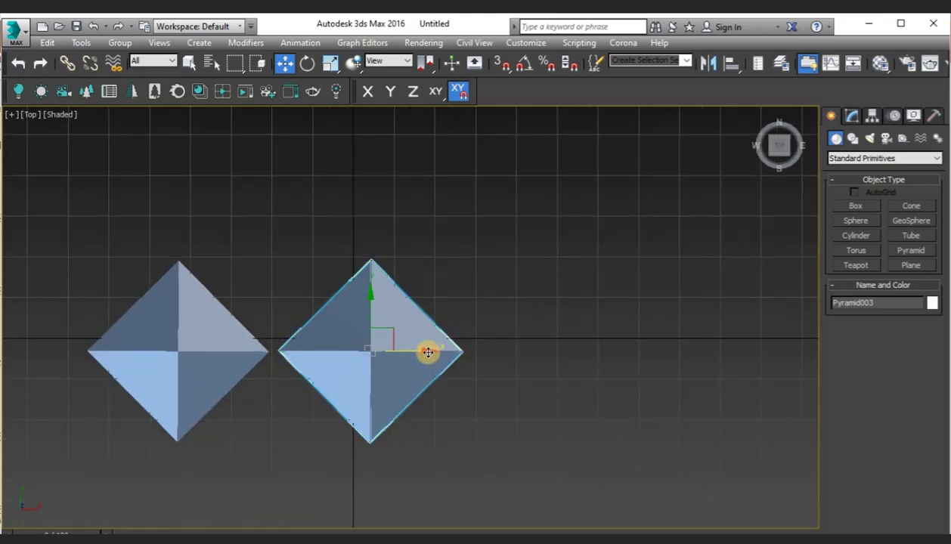
left_click_drag(427, 353, 614, 389)
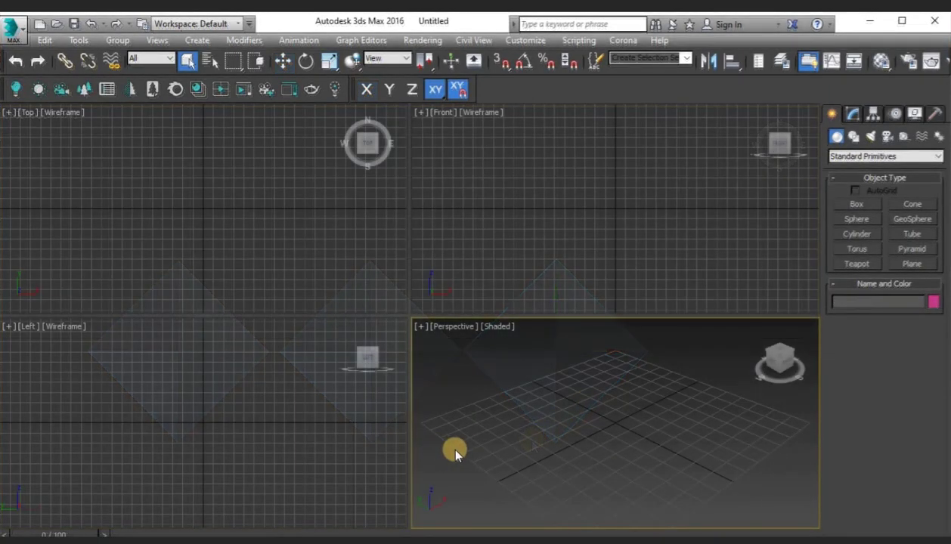
Configure the viewport layout as two stacked full-width views, with Top above Front
left_click(519, 235)
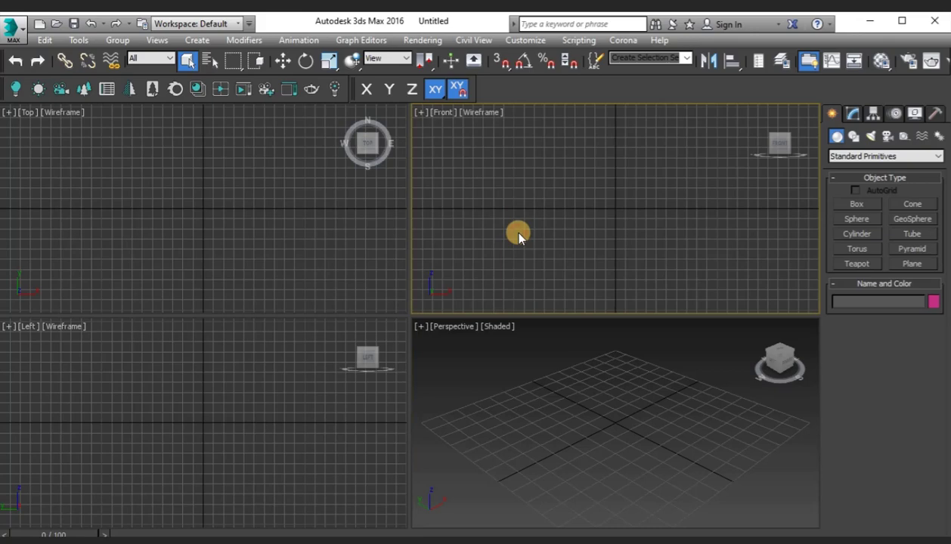
left_click(507, 384)
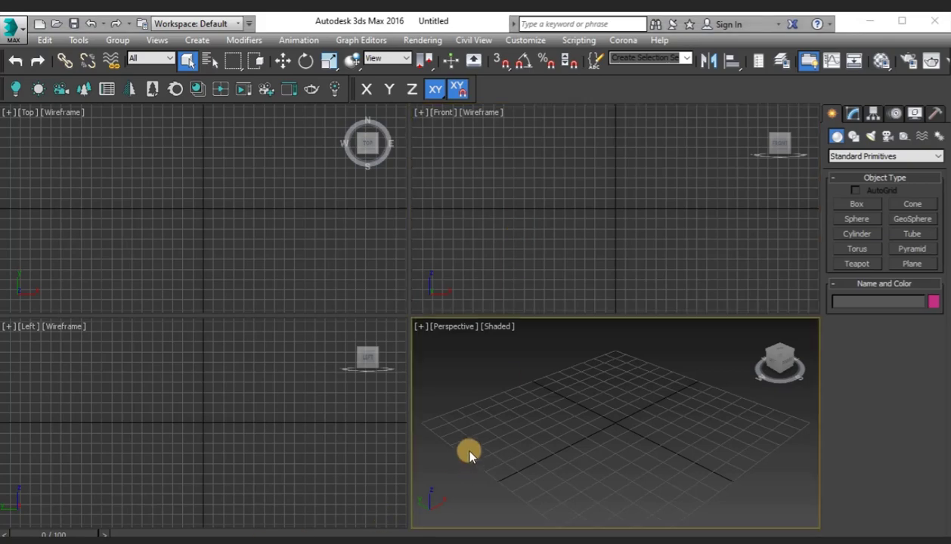
left_click(421, 330)
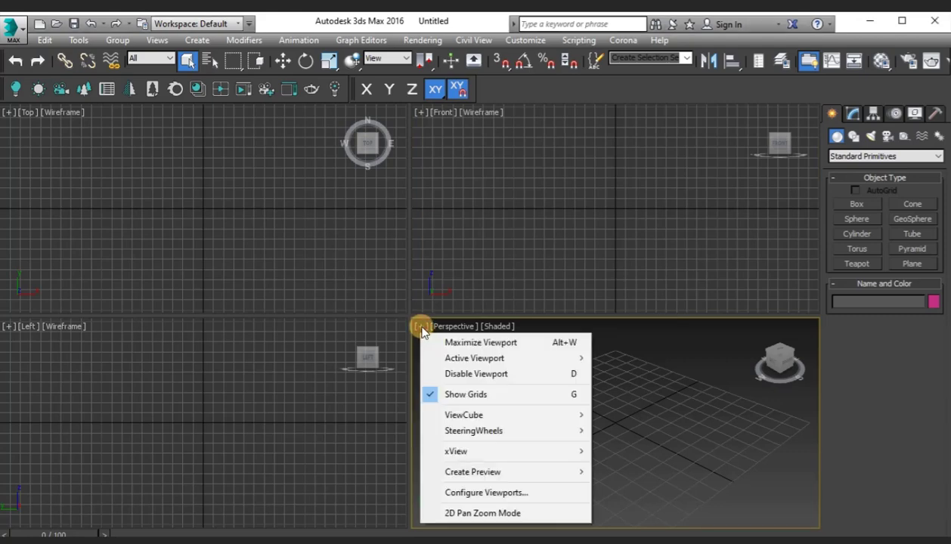
left_click(456, 494)
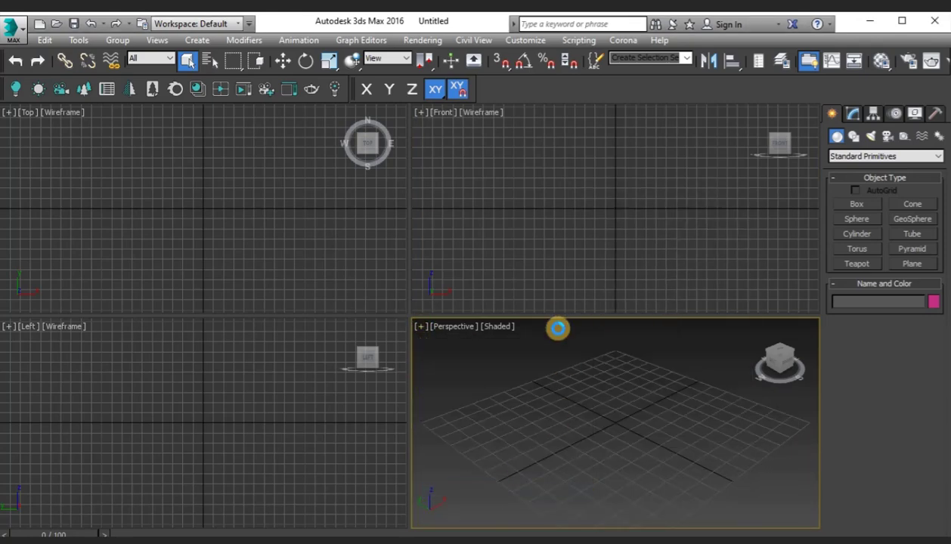
left_click(549, 162)
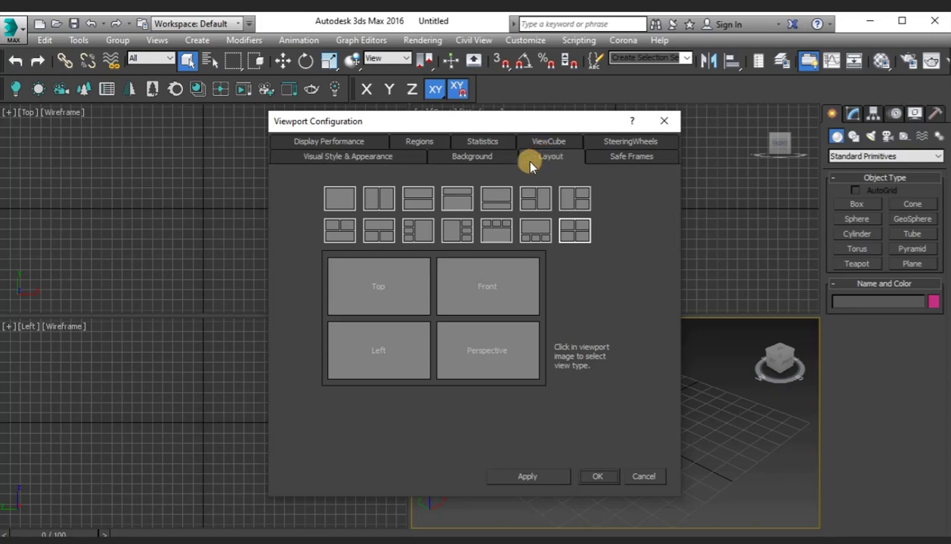
left_click(418, 198)
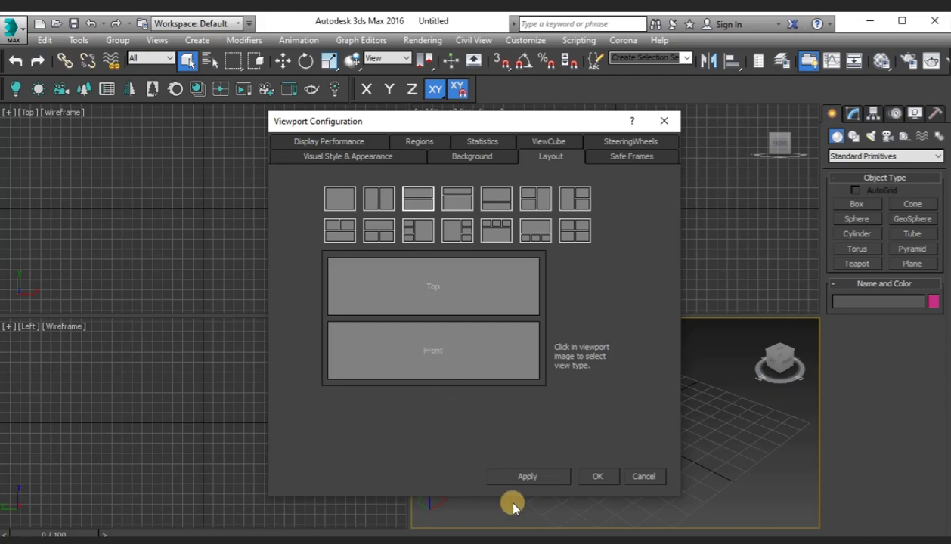
left_click(527, 476)
left_click(601, 478)
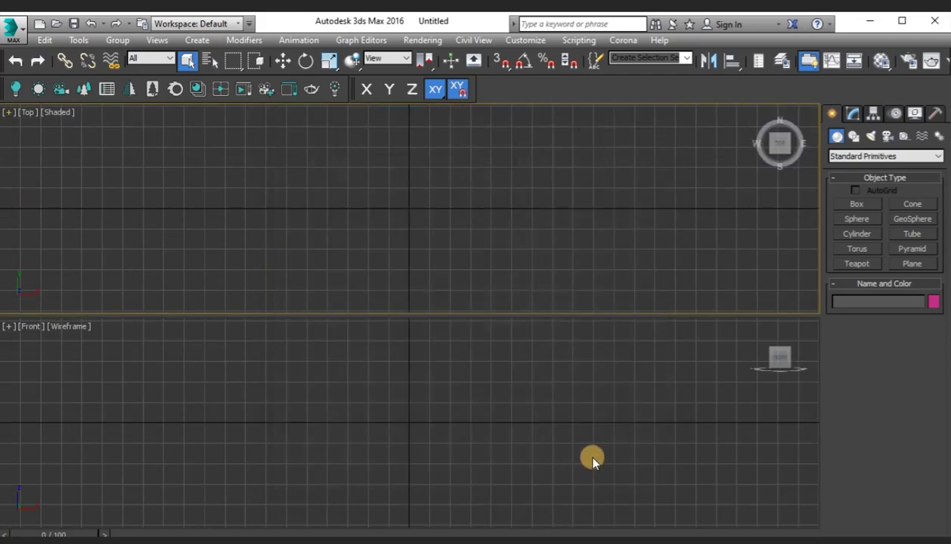
Change the Front viewport to Perspective and orbit it to an angled view from above the grid
left_click(534, 398)
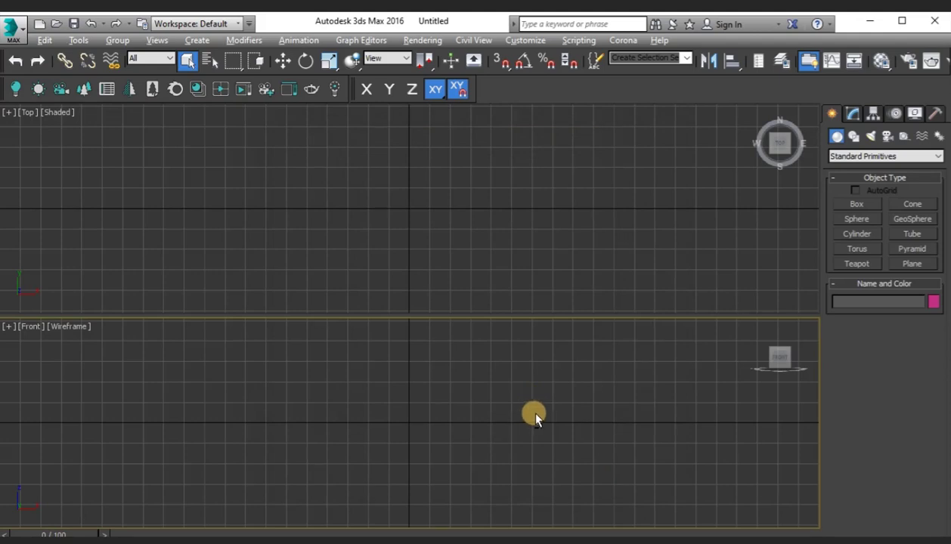
key("u")
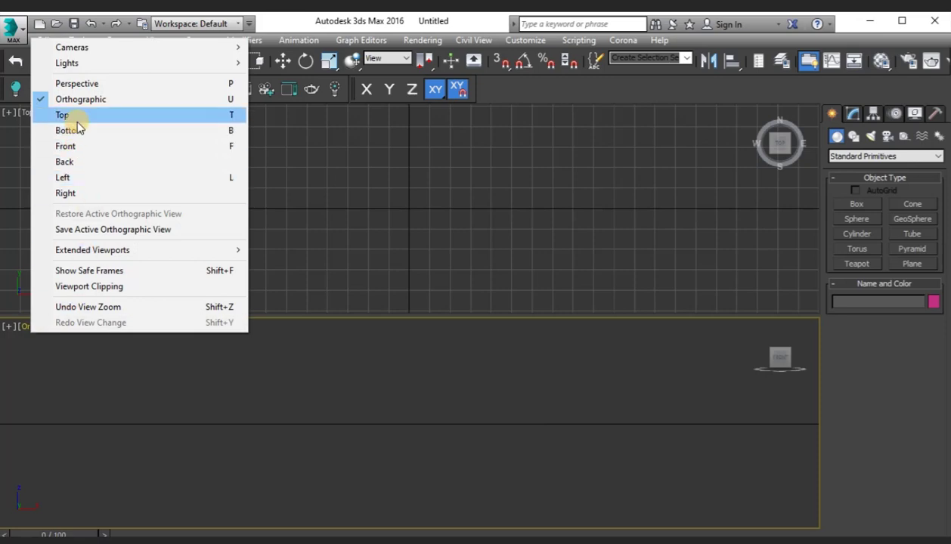
left_click(79, 83)
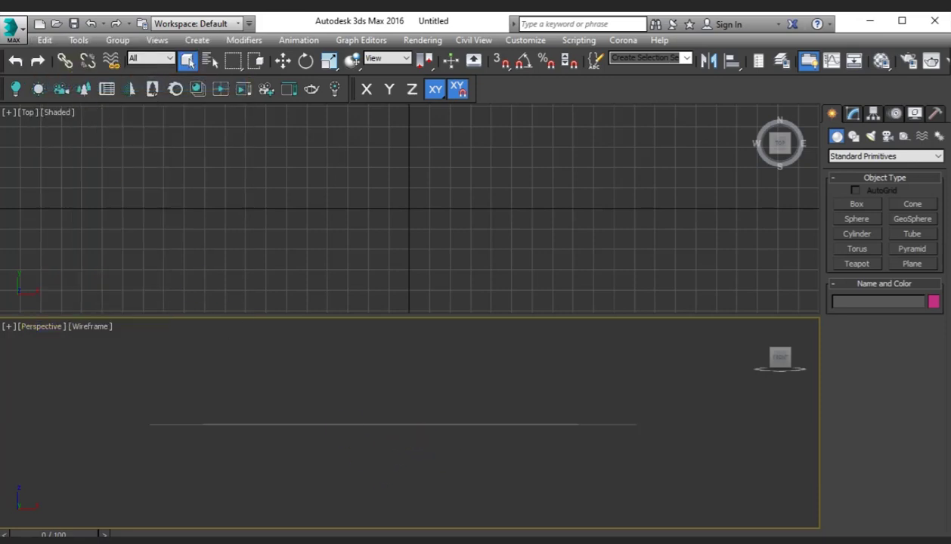
key("ctrl+r")
left_click_drag(435, 434, 394, 461)
key("Escape")
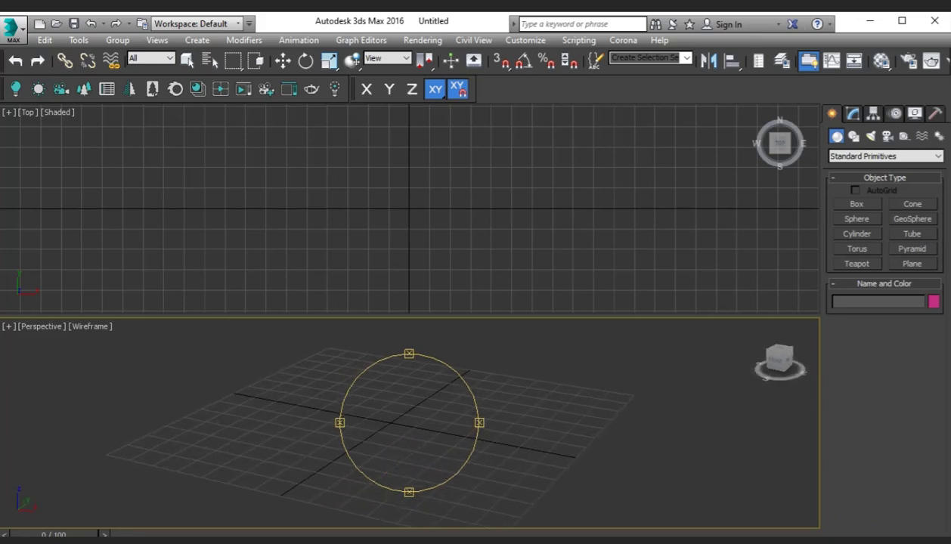
key("Escape")
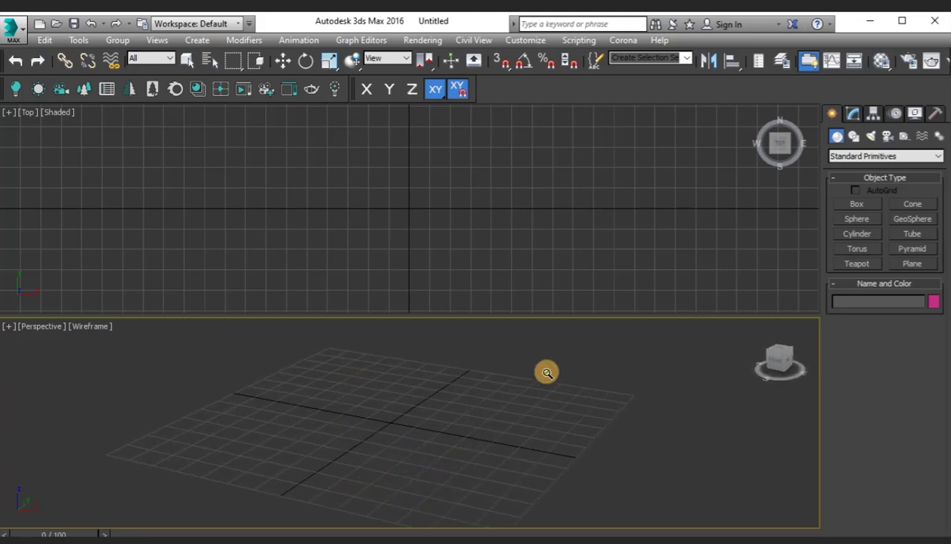
Create a box at the origin by keyboard entry with length 20 cm, width 10 cm and height 100 cm
left_click(285, 65)
left_click(344, 159)
middle_click_drag(429, 234, 418, 213)
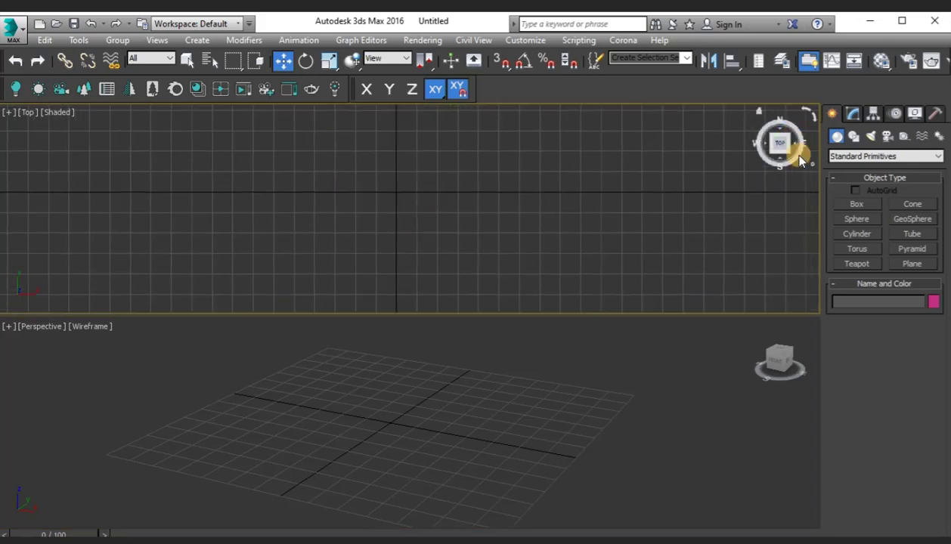
left_click(855, 204)
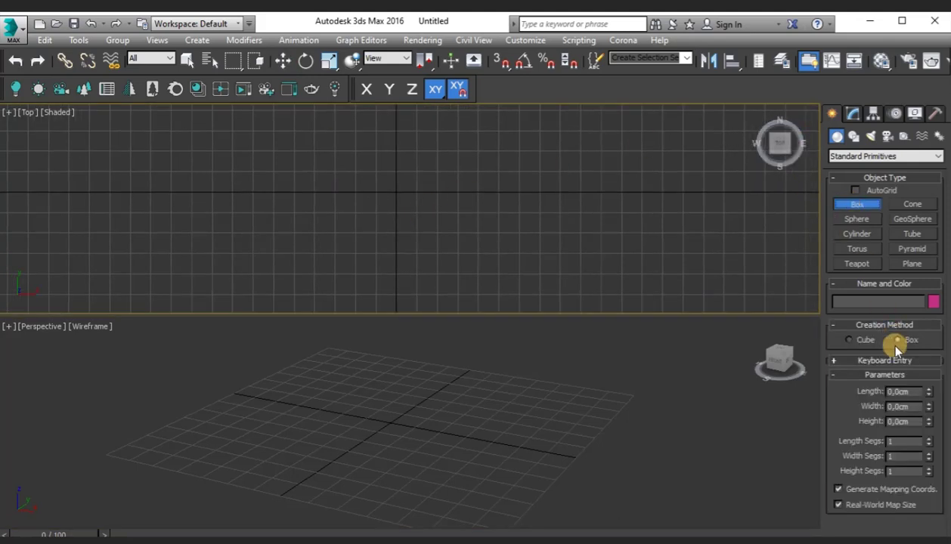
left_click(835, 363)
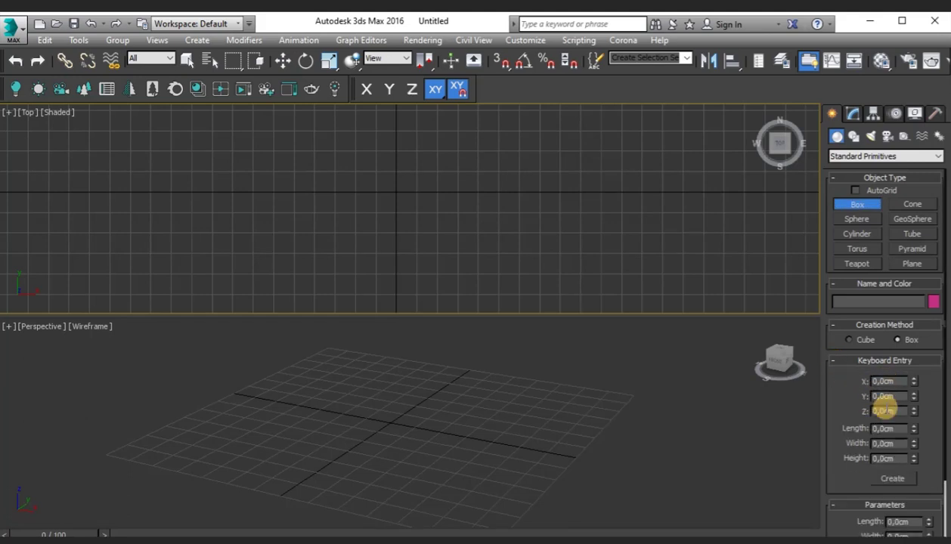
left_click_drag(883, 444, 850, 436)
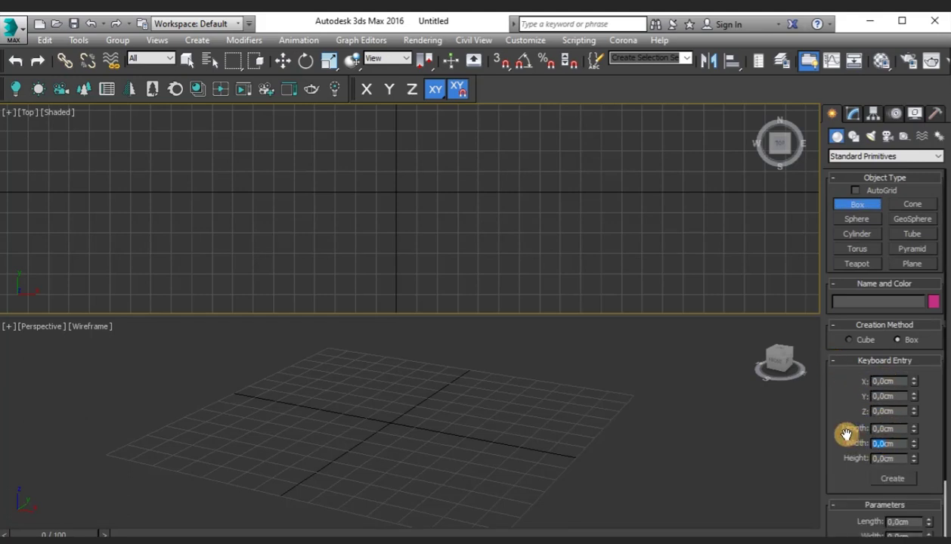
type("10")
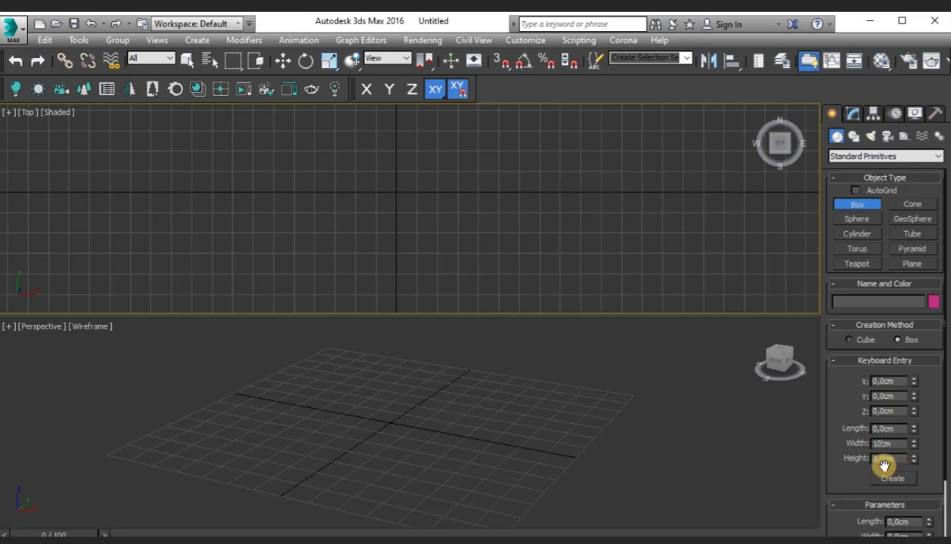
left_click_drag(883, 459, 815, 457)
type("100")
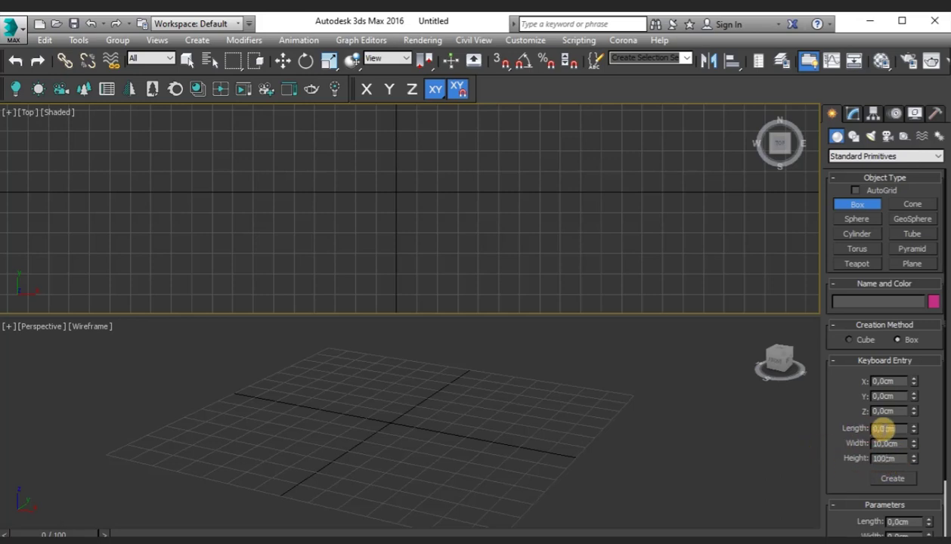
left_click_drag(881, 428, 824, 428)
type("20")
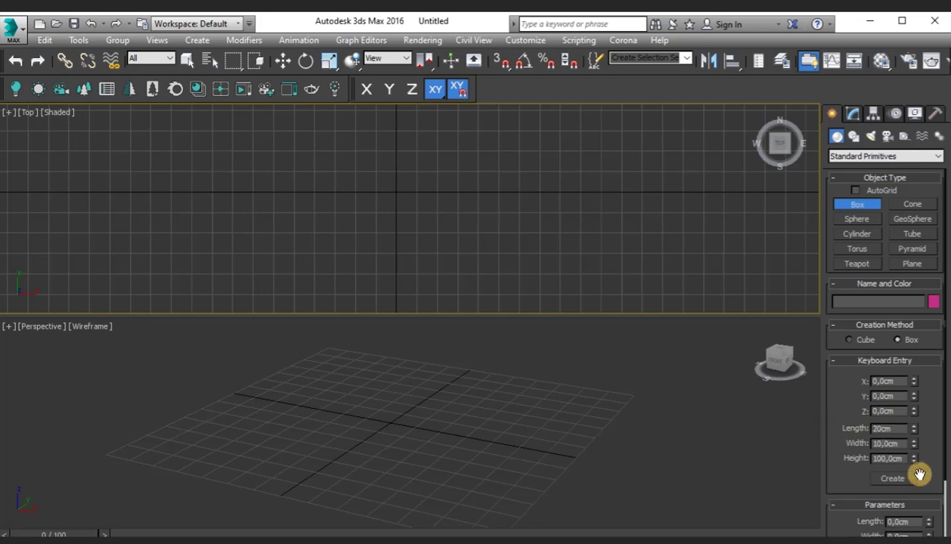
left_click(910, 482)
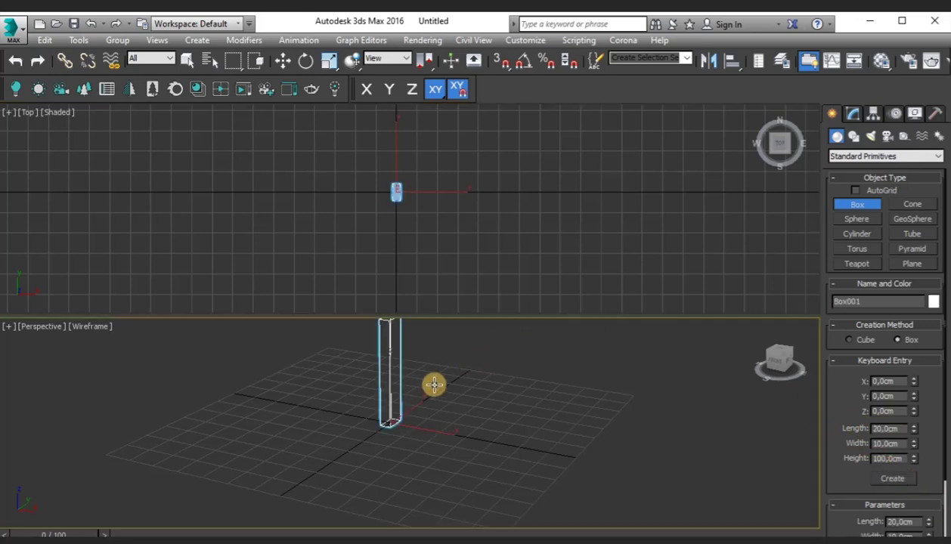
End box creation by showing its modify parameters, and deselect the box with the Move tool active
middle_click_drag(435, 386, 417, 406)
left_click(852, 114)
key("w")
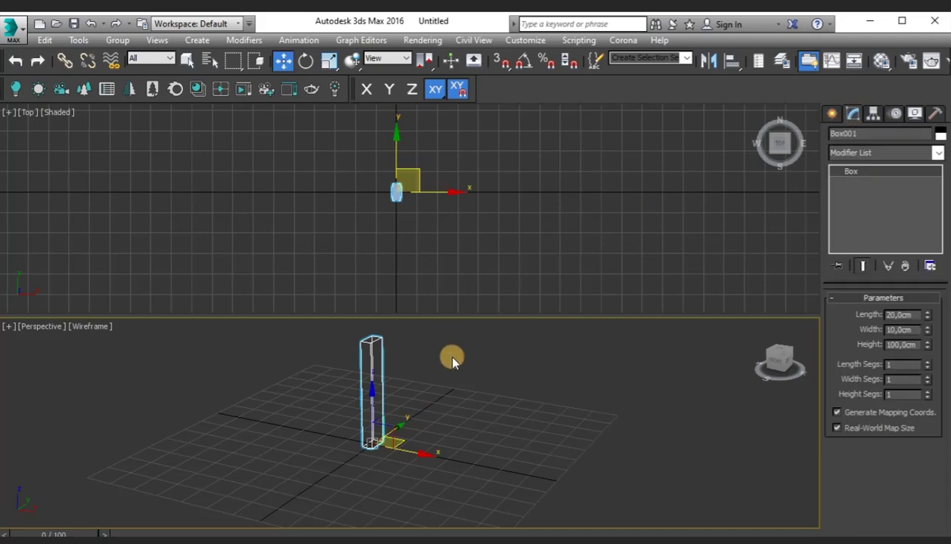
left_click(418, 236)
left_click(400, 368)
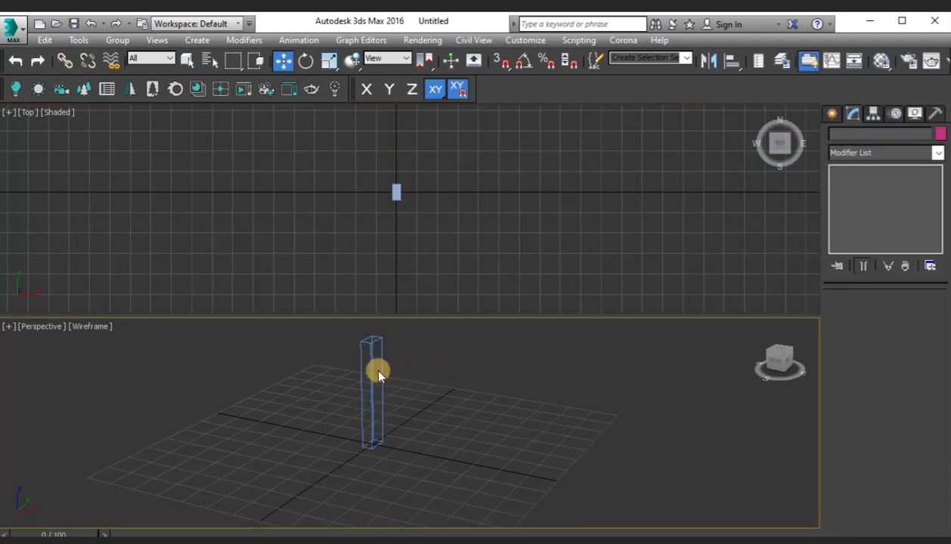
Set the Perspective view to Realistic shading and inspect the box from a closer, rotated angle
left_click(101, 330)
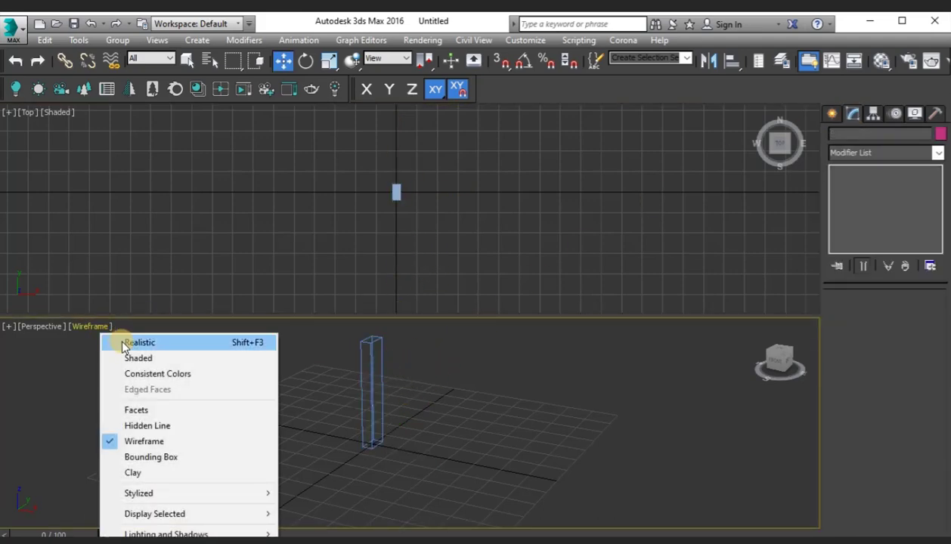
left_click(122, 342)
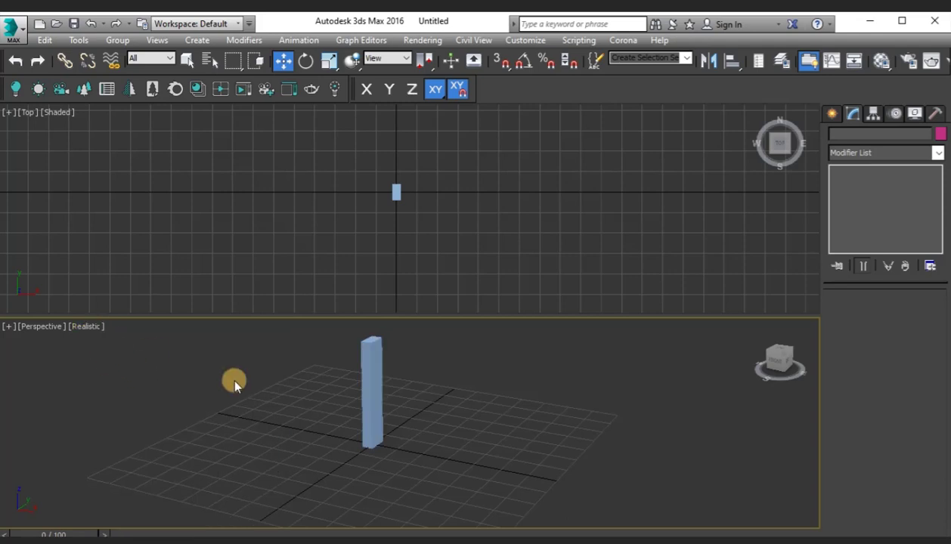
middle_click_drag(371, 399, 327, 435)
scroll(349, 433, "up", 3)
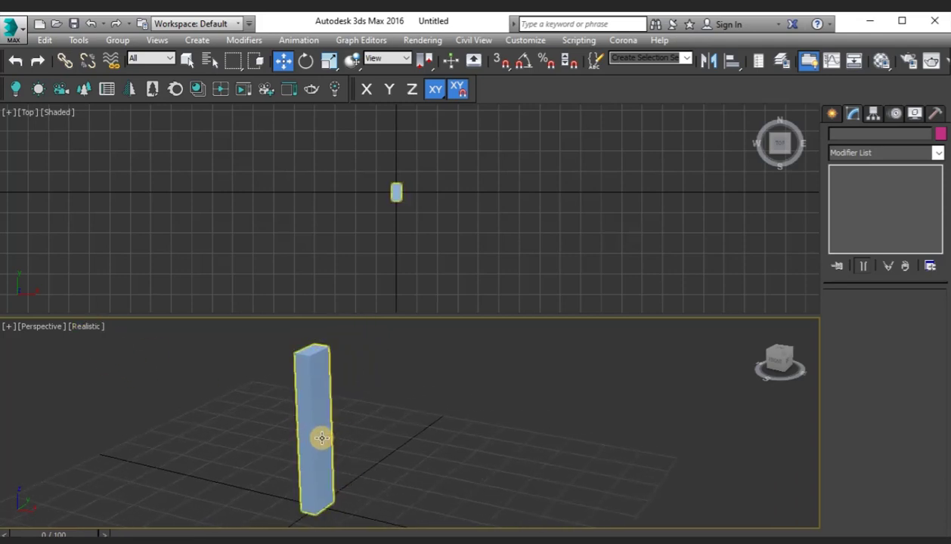
middle_click_drag(423, 447, 373, 458, "alt")
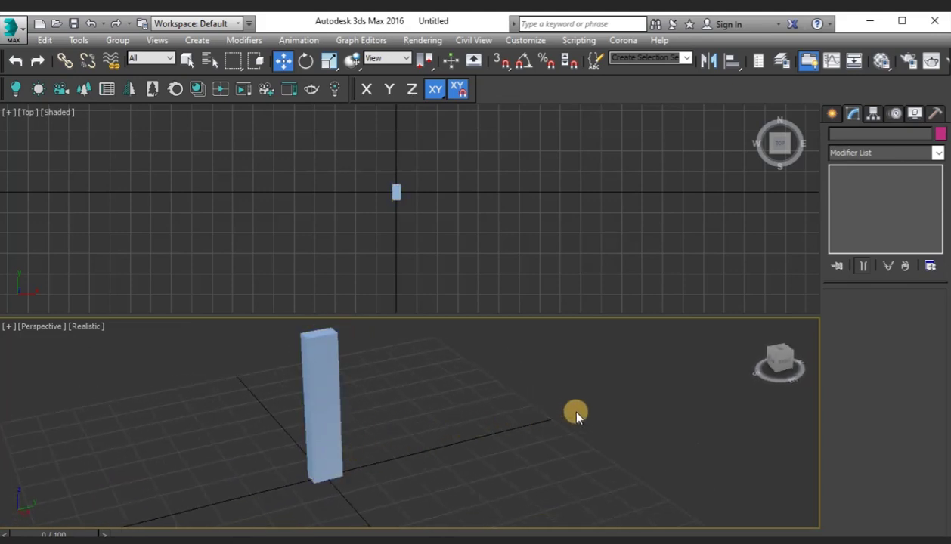
Select the box and reframe both views to leave free space along its positive X direction
left_click(395, 195)
middle_click_drag(450, 229, 380, 246)
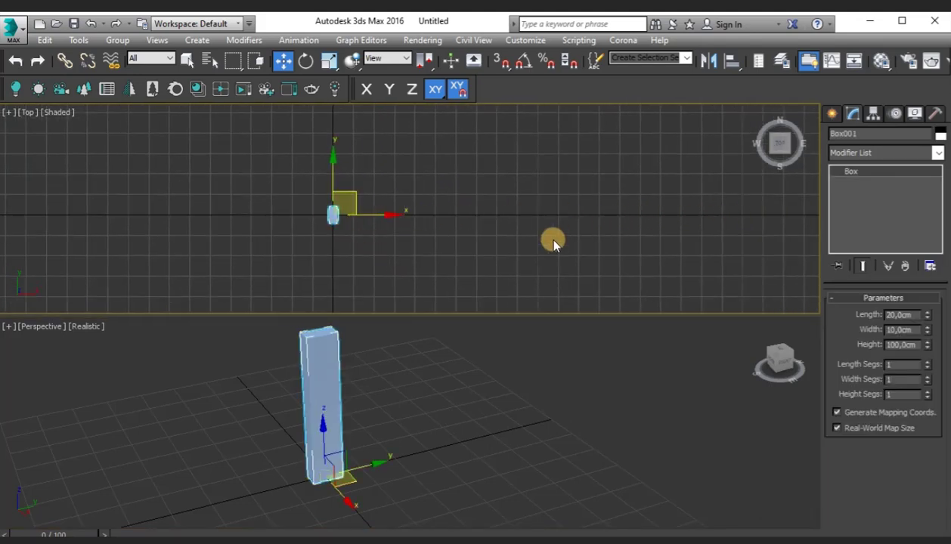
middle_click_drag(554, 242, 442, 247)
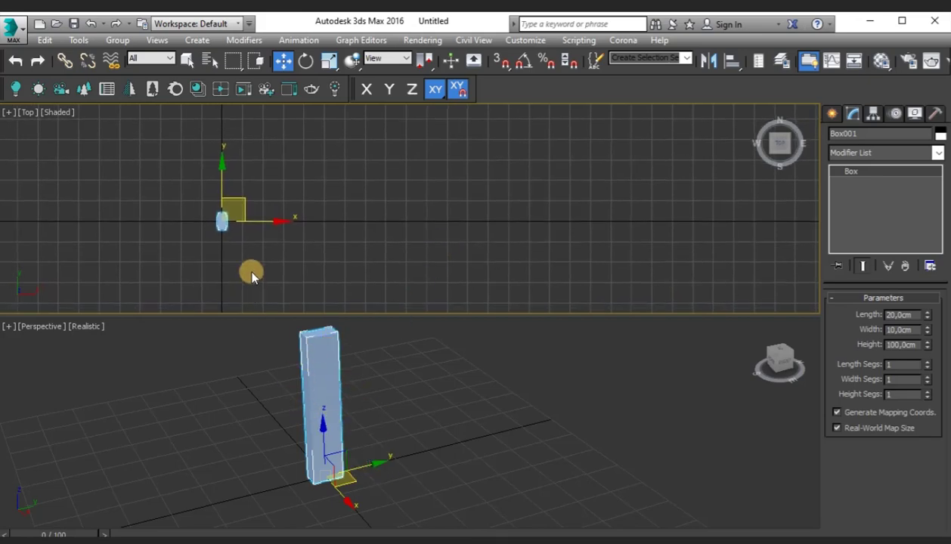
middle_click_drag(253, 445, 406, 424, "alt")
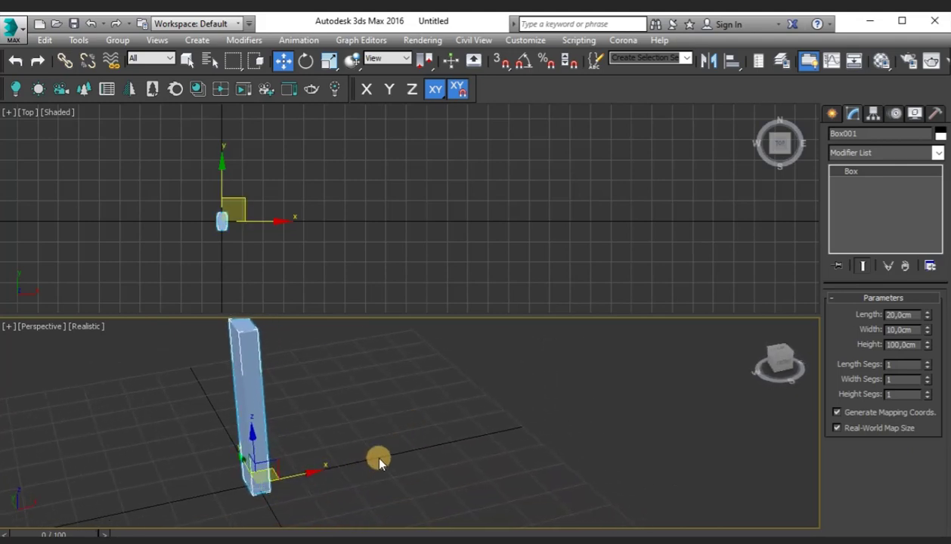
middle_click_drag(507, 414, 484, 436)
left_click(226, 220)
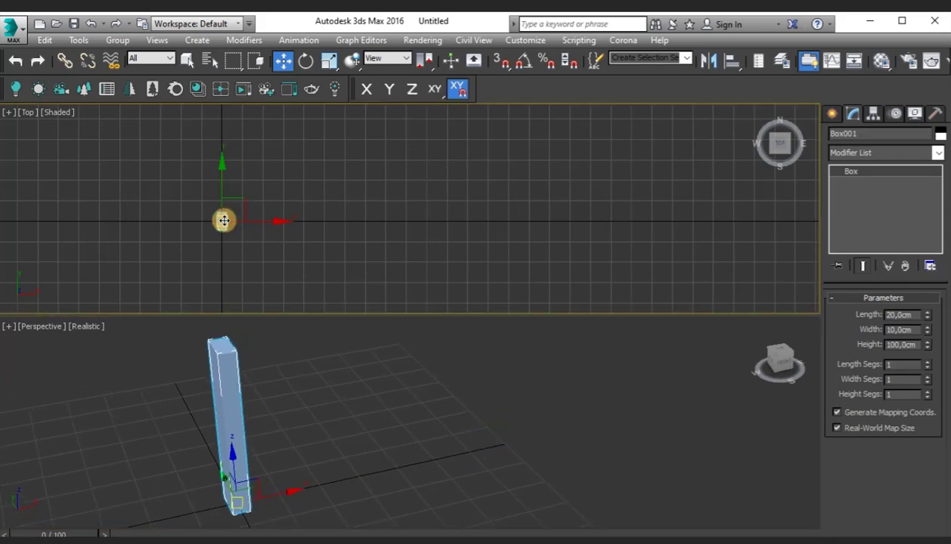
left_click(224, 371)
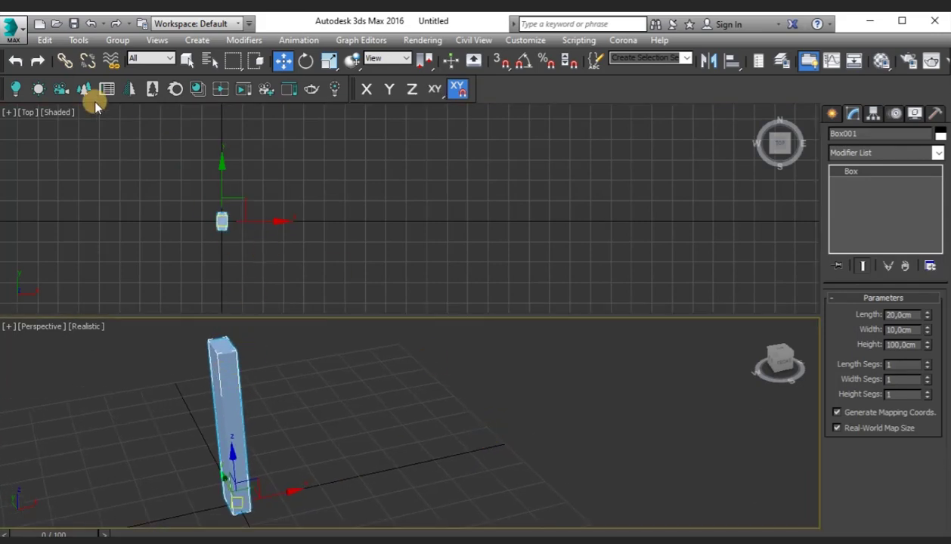
Start an Array of the box with the preview on and an incremental X move of 33.02 cm
left_click(76, 40)
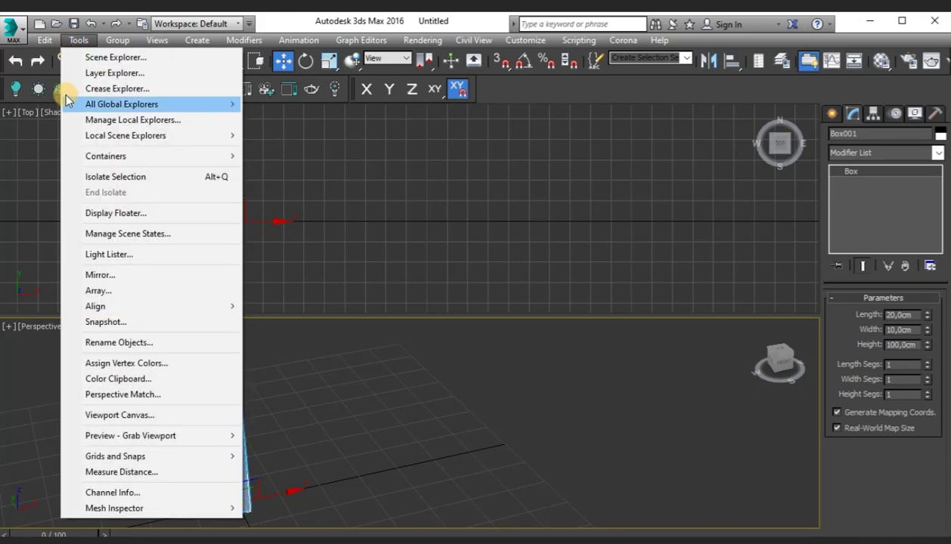
left_click(98, 291)
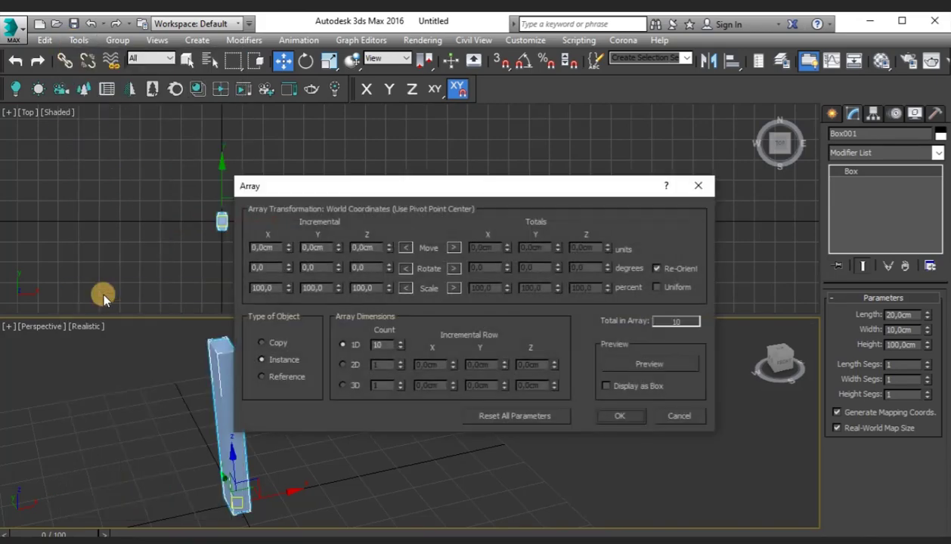
left_click_drag(407, 198, 563, 90)
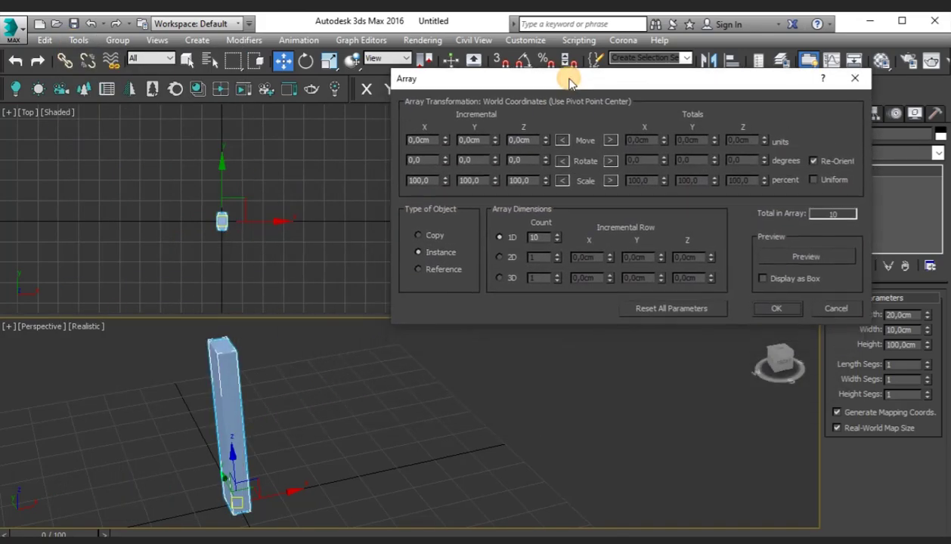
left_click(783, 261)
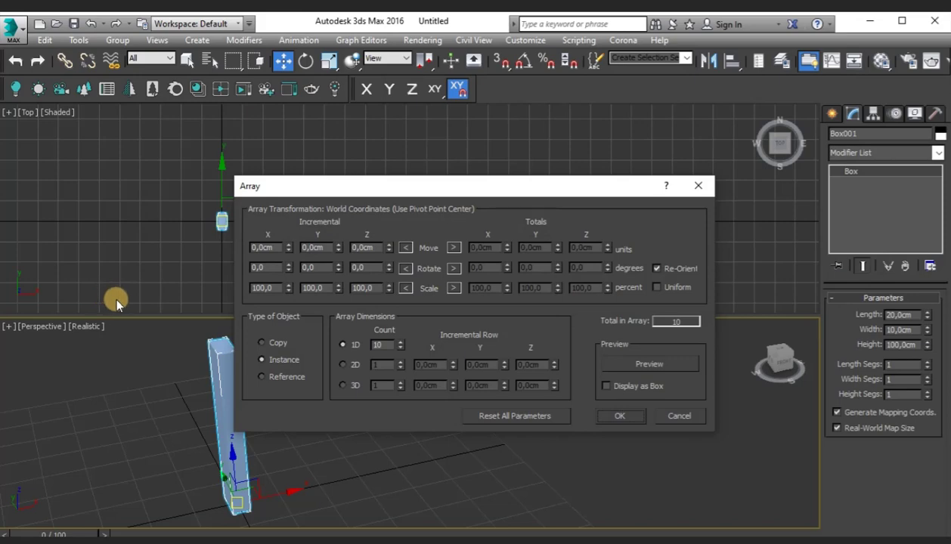
left_click_drag(415, 187, 571, 80)
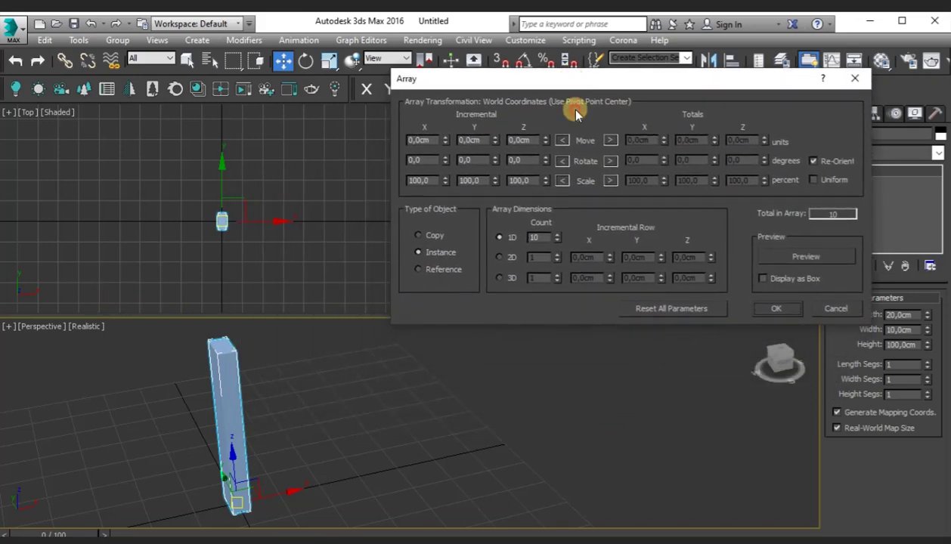
left_click(783, 259)
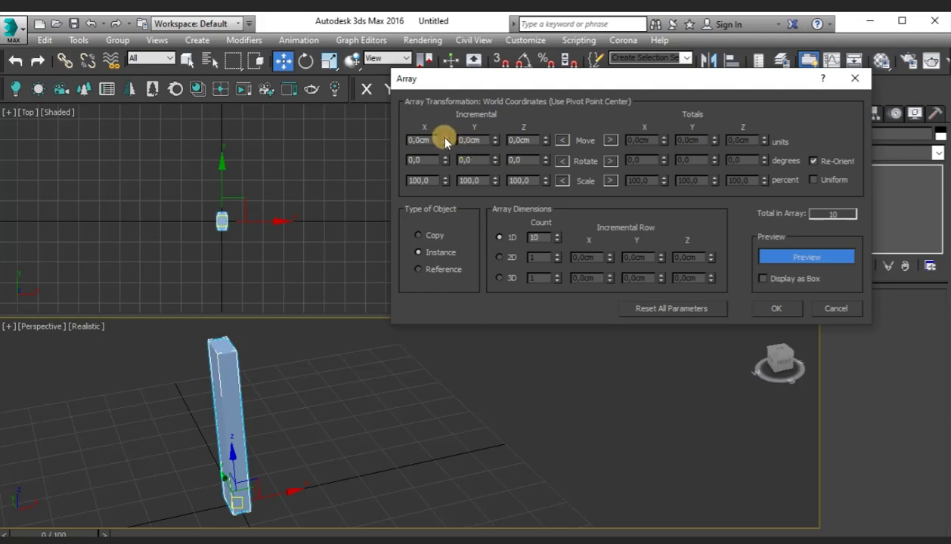
left_click_drag(444, 139, 446, 134)
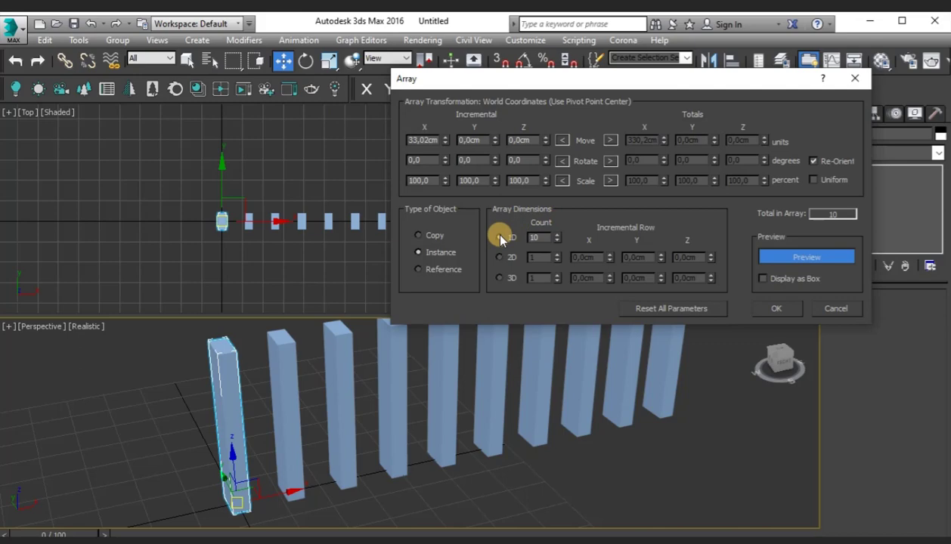
Set the 1D array count to 20 and bring the whole previewed row into the Perspective view
double_click(540, 239)
type("20")
key("Return")
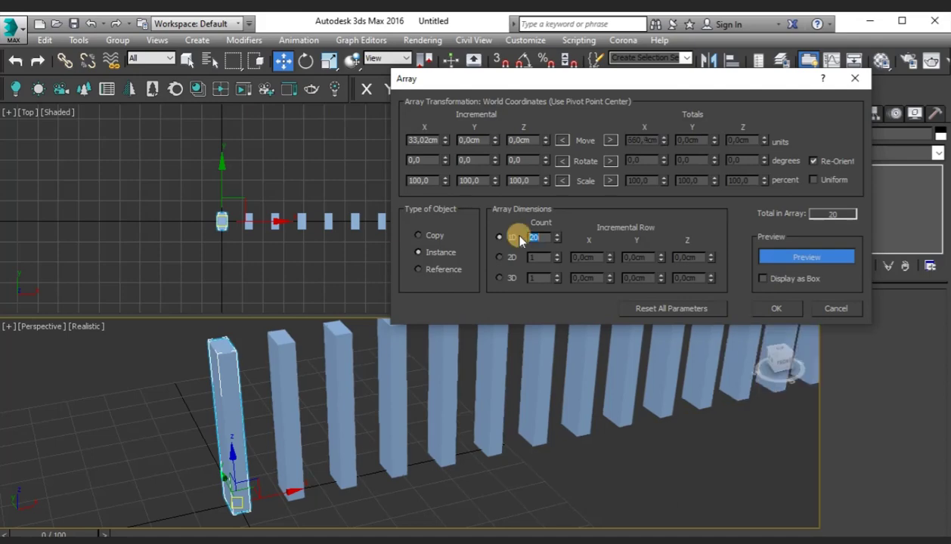
middle_click_drag(602, 404, 511, 448)
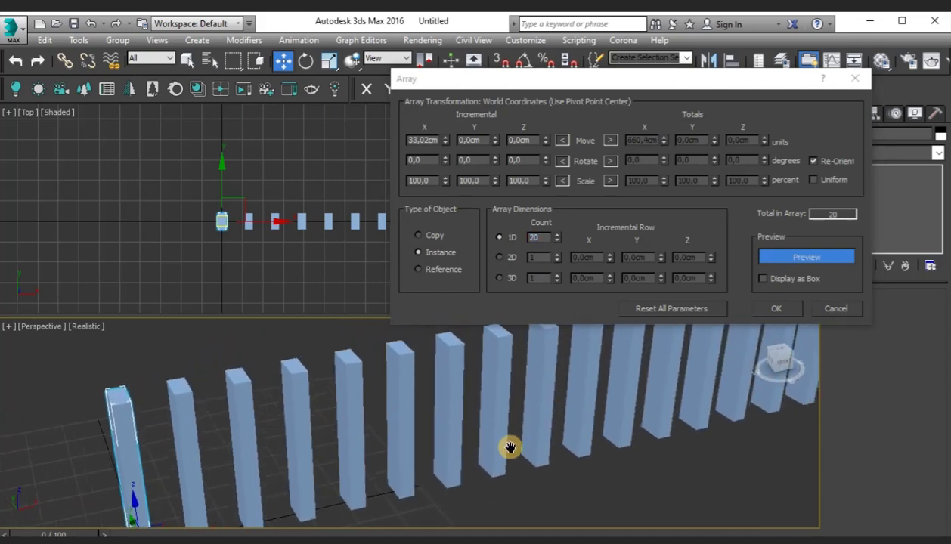
scroll(507, 449, "down", 2)
middle_click_drag(614, 435, 512, 454)
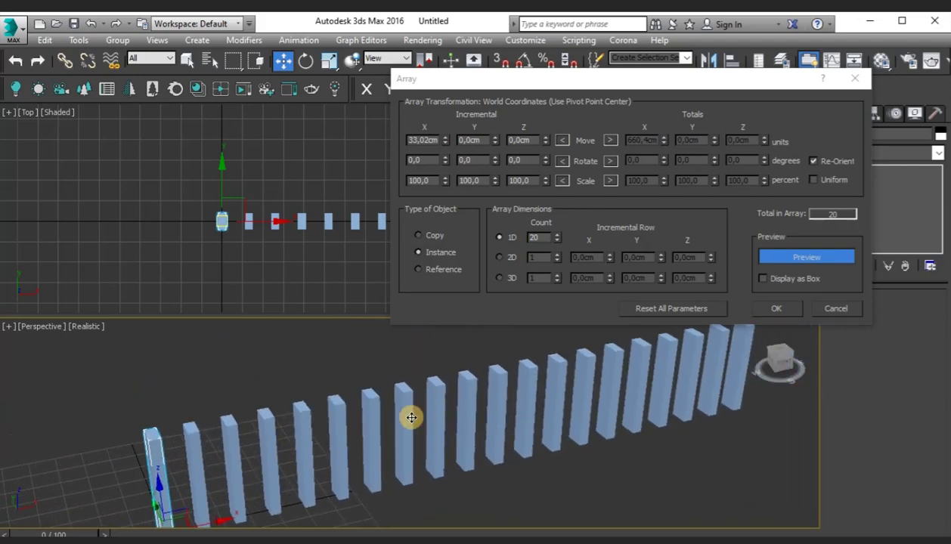
Set the array's incremental X move to 12 cm
left_click(427, 140)
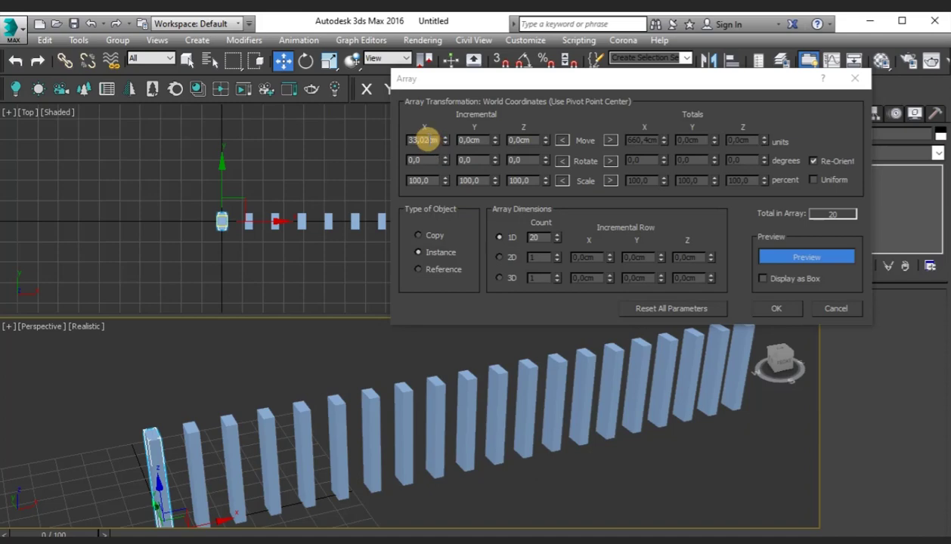
left_click_drag(430, 140, 389, 139)
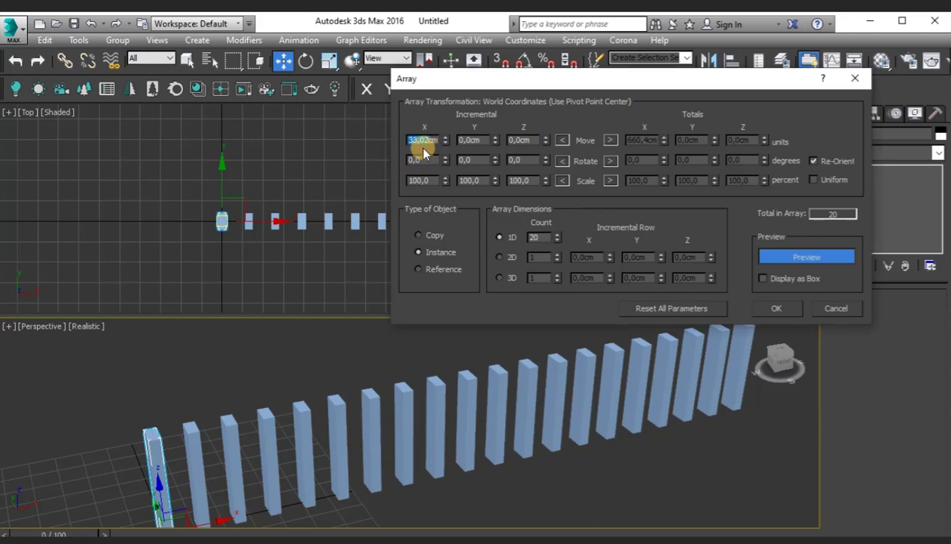
type("12")
key("Return")
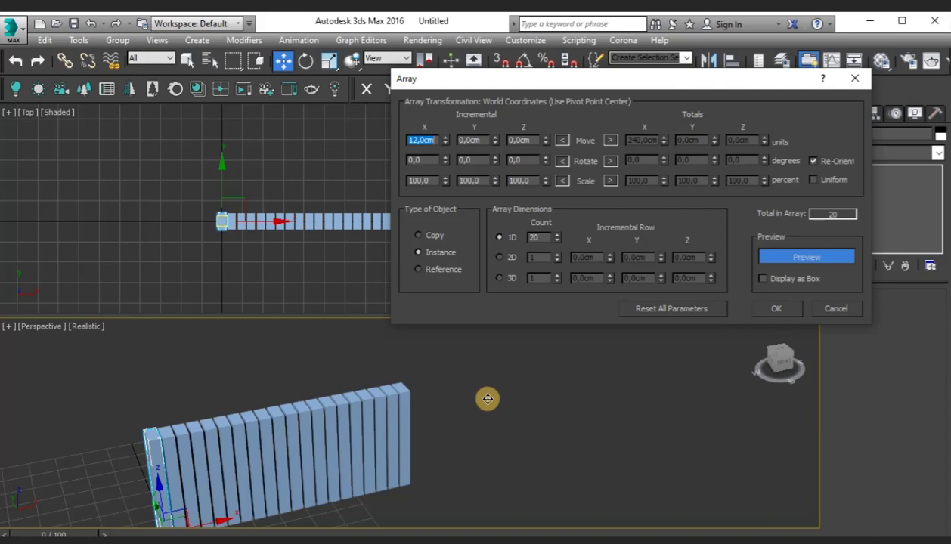
Try the box display of the array preview, restore the solid preview, and create the array
left_click(763, 279)
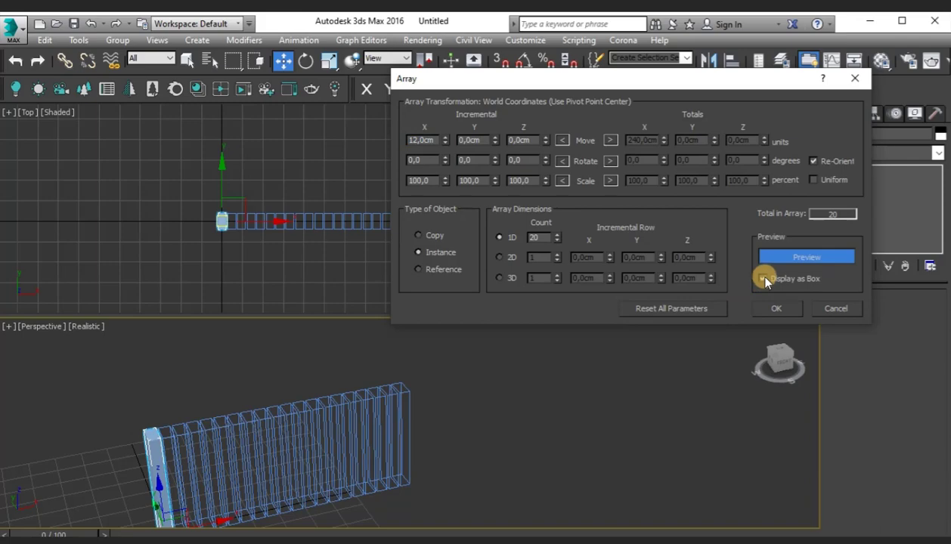
left_click(764, 279)
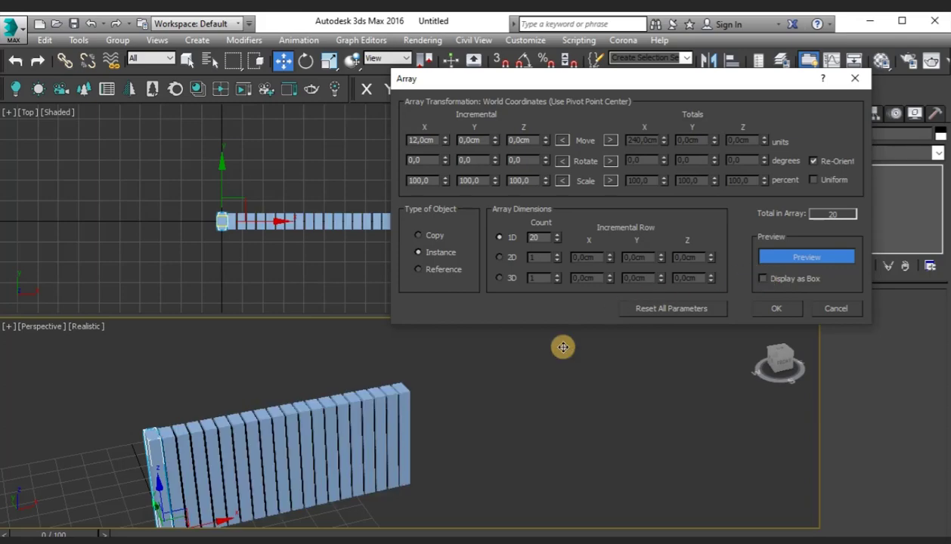
left_click(529, 410)
middle_click_drag(529, 410, 628, 379)
left_click(780, 312)
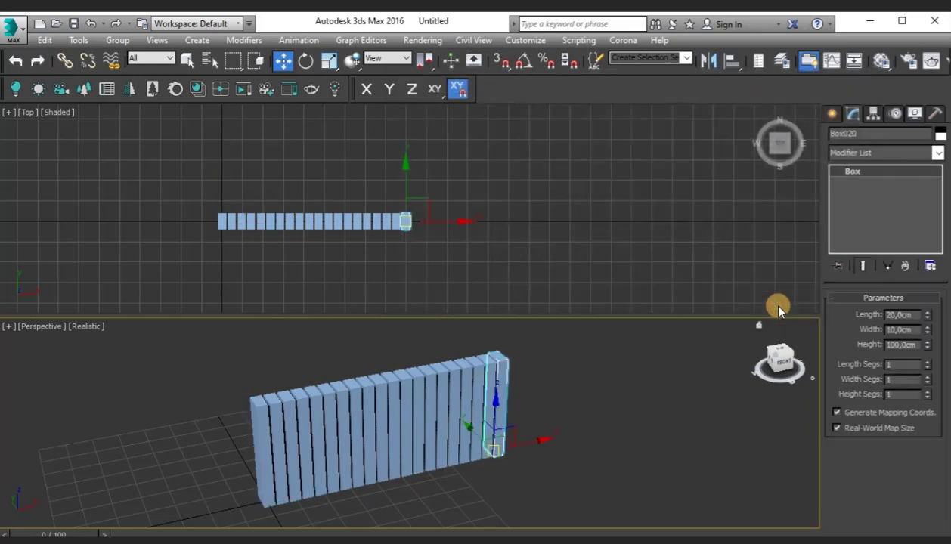
Create a torus in front of the first box with radii of about 9.8 cm and 1.9 cm, and squash it slightly along Y
middle_click_drag(484, 279, 558, 242)
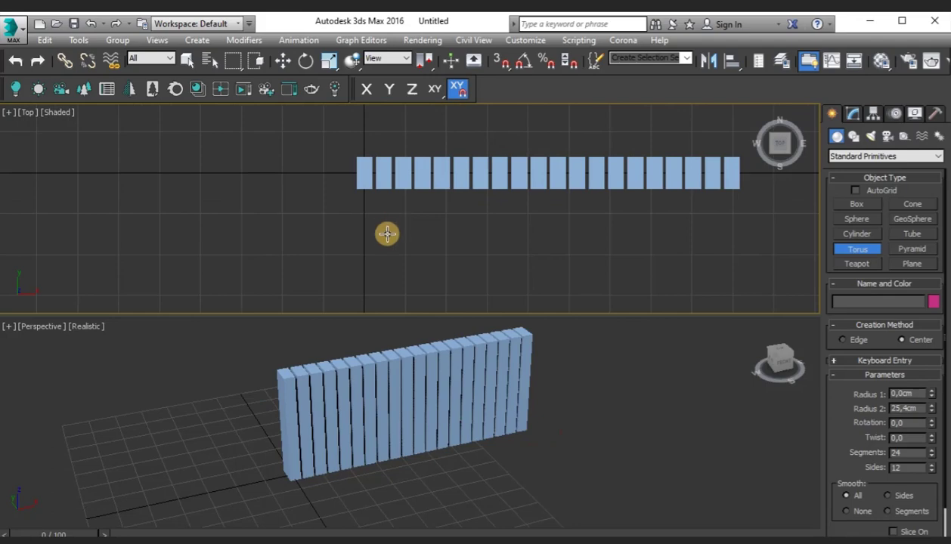
left_click_drag(365, 223, 373, 241)
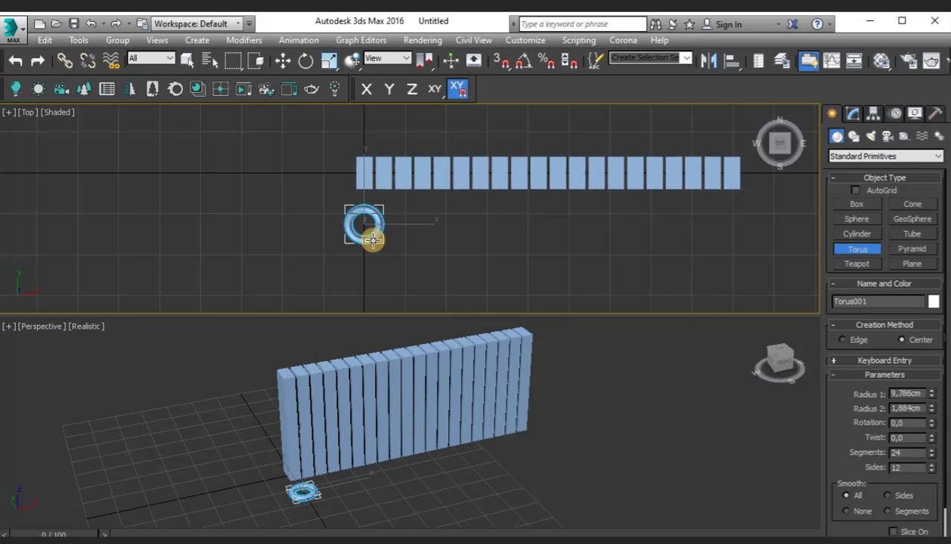
left_click(329, 60)
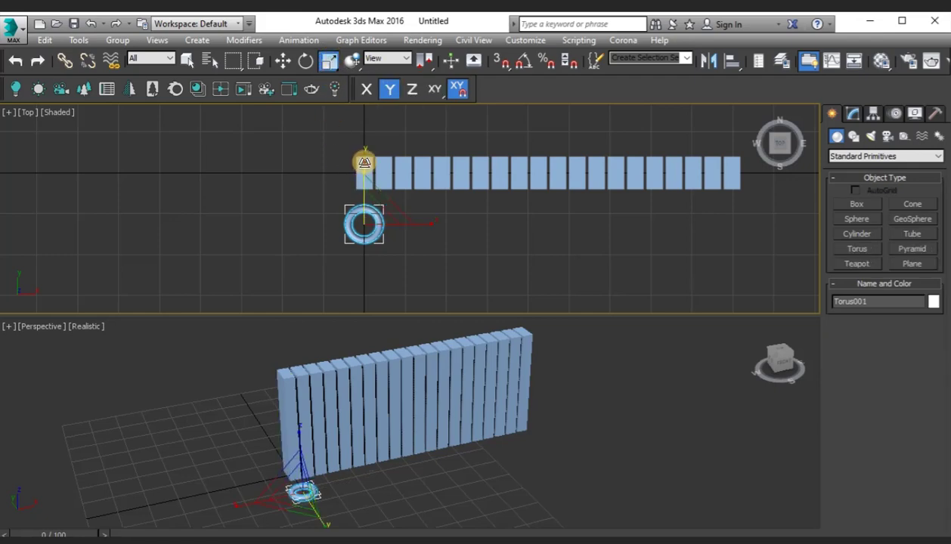
left_click_drag(364, 168, 361, 176)
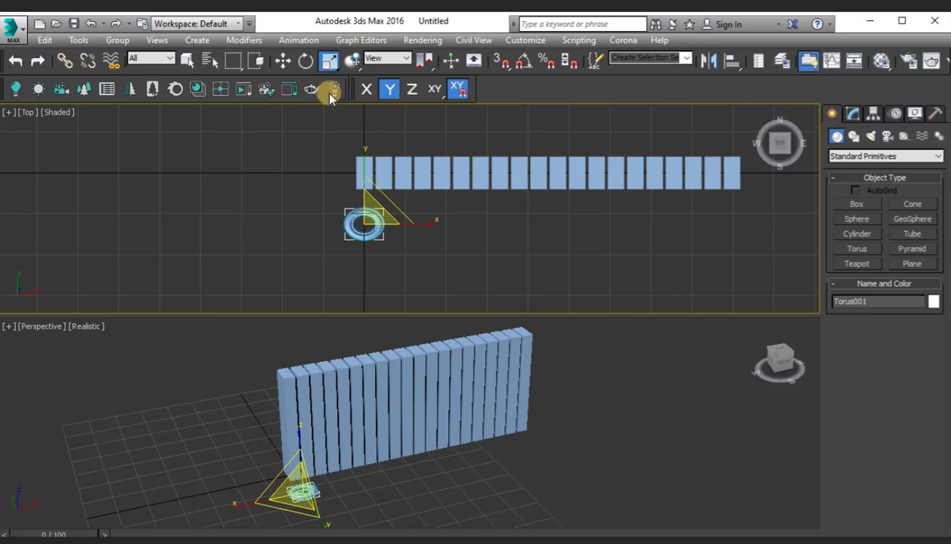
Move the torus along negative Y in the Top view, farther away from the row of boxes
left_click(283, 60)
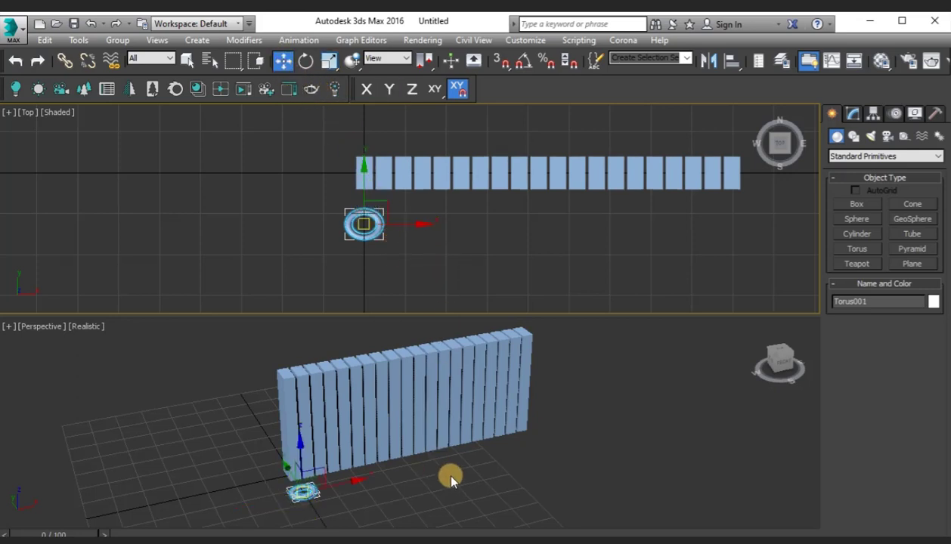
middle_click_drag(450, 474, 458, 467)
left_click(363, 200)
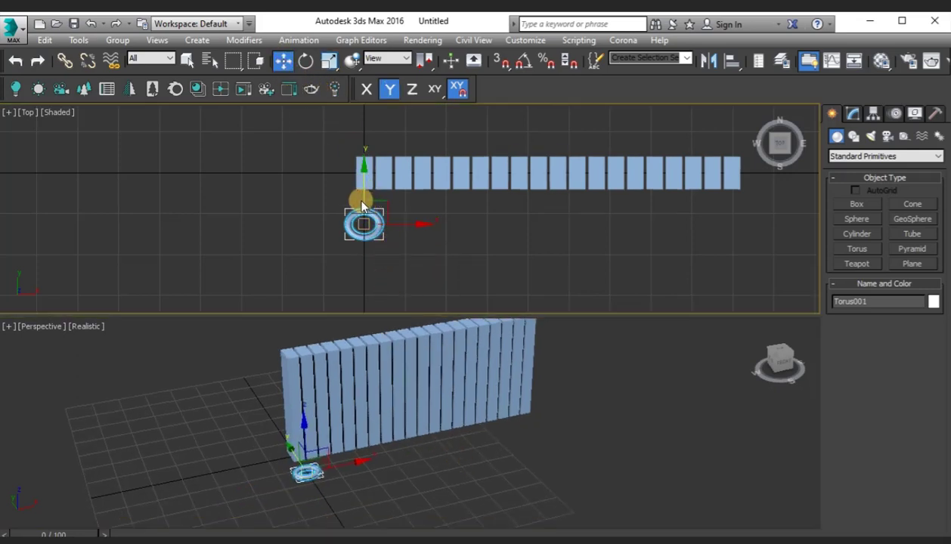
left_click_drag(366, 199, 366, 267)
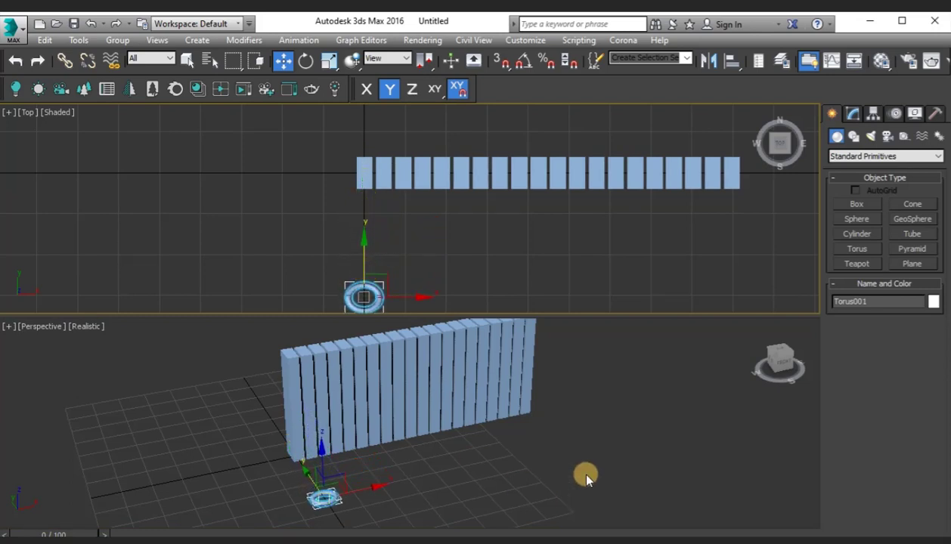
Open the Array tool for the torus, turn on the live preview, and set the 1D count to 25
middle_click_drag(576, 467, 591, 456)
middle_click_drag(442, 466, 459, 462, "alt")
scroll(378, 490, "up", 3)
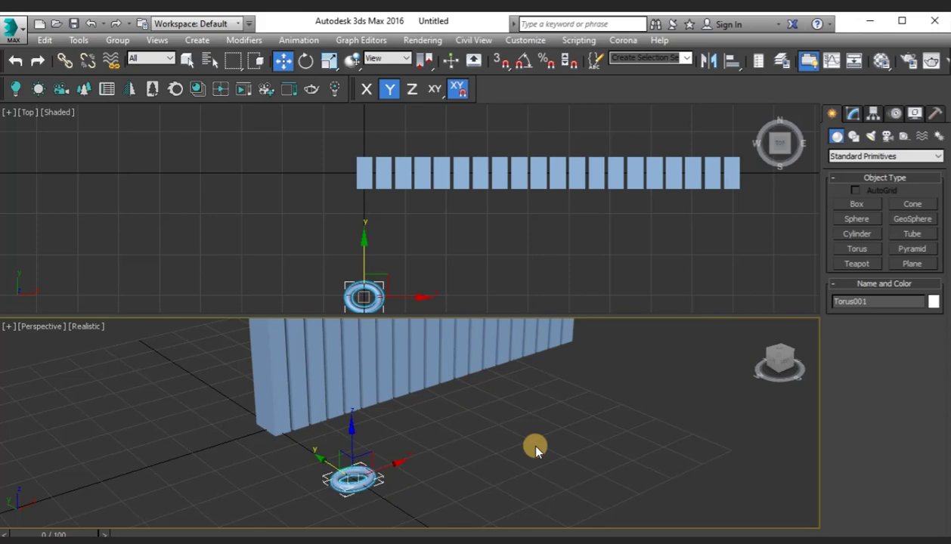
left_click(79, 39)
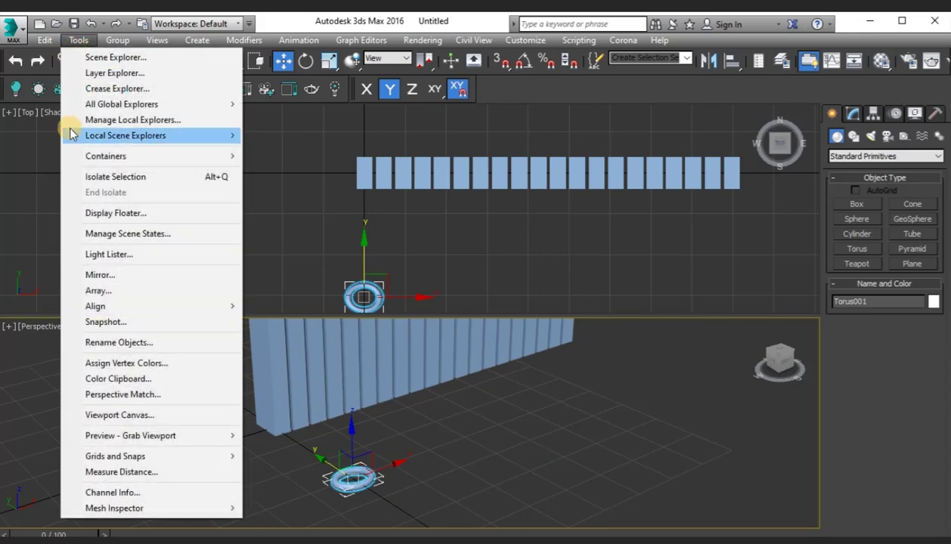
left_click(99, 291)
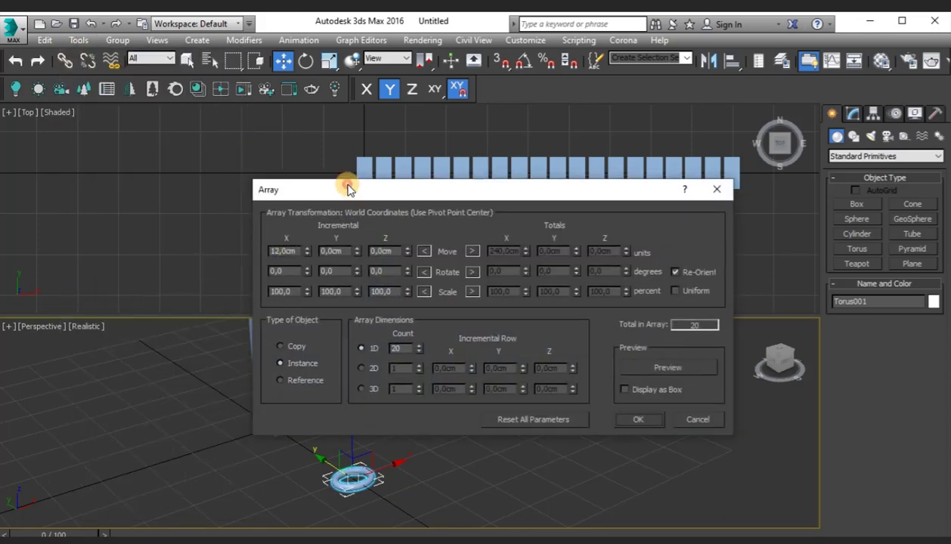
left_click_drag(346, 186, 413, 60)
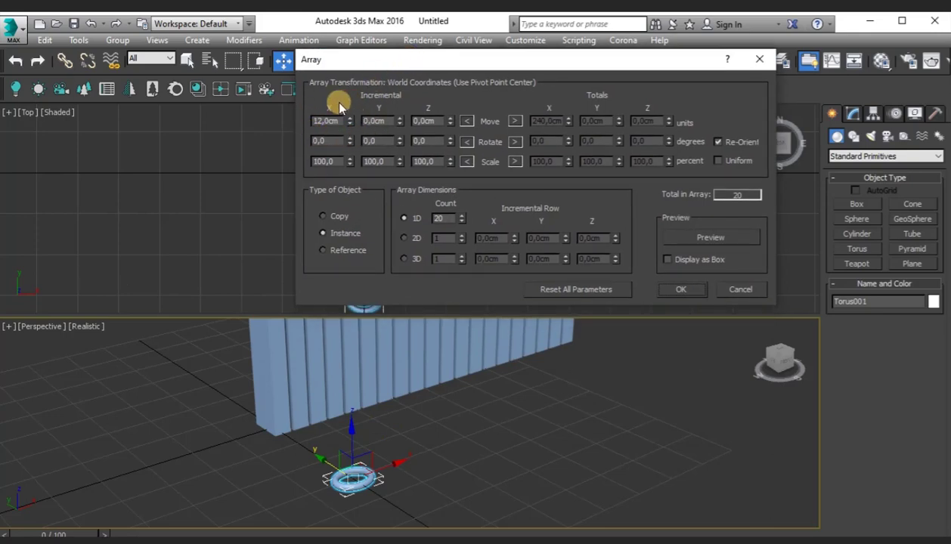
left_click(689, 239)
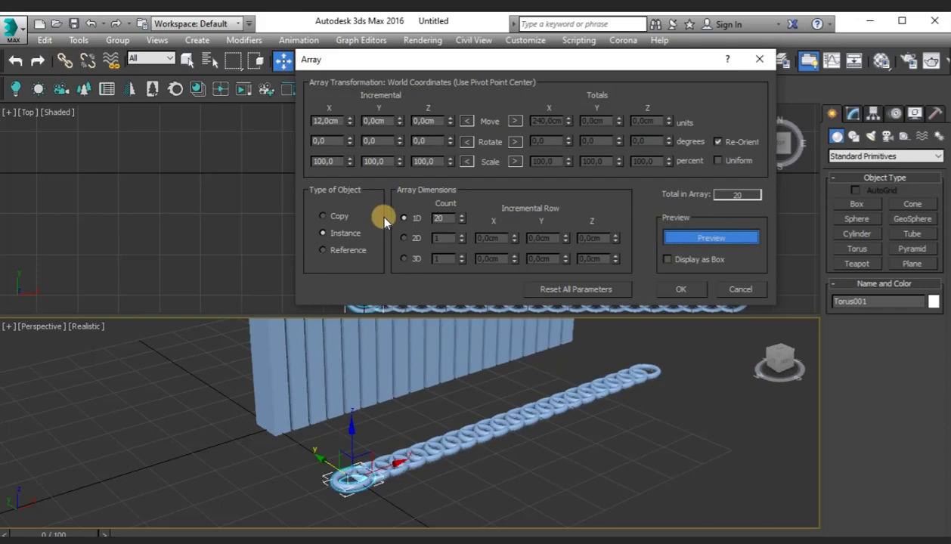
type("25")
left_click(411, 217)
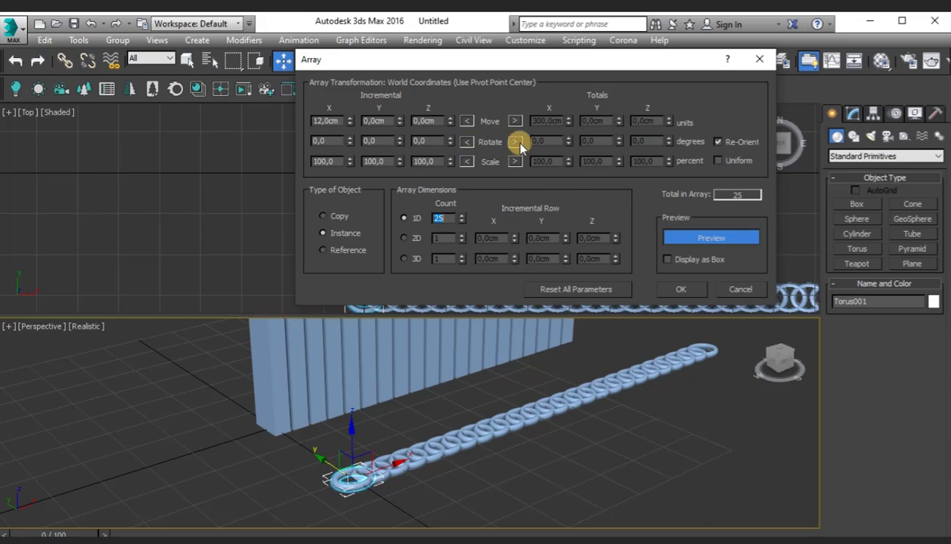
Try an incremental X rotation of 65 degrees on the torus array, and reset it to 0
left_click(350, 137)
left_click_drag(349, 137, 349, 94)
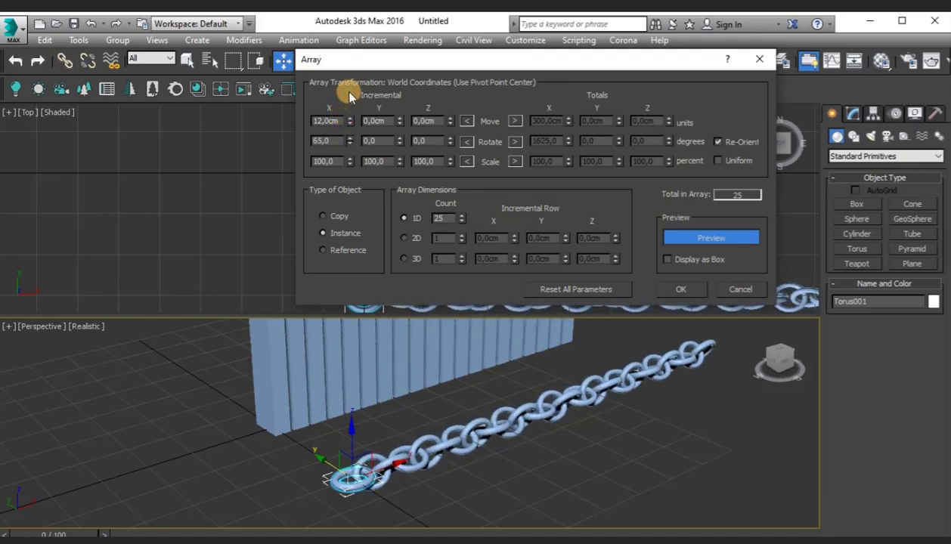
left_click(333, 121)
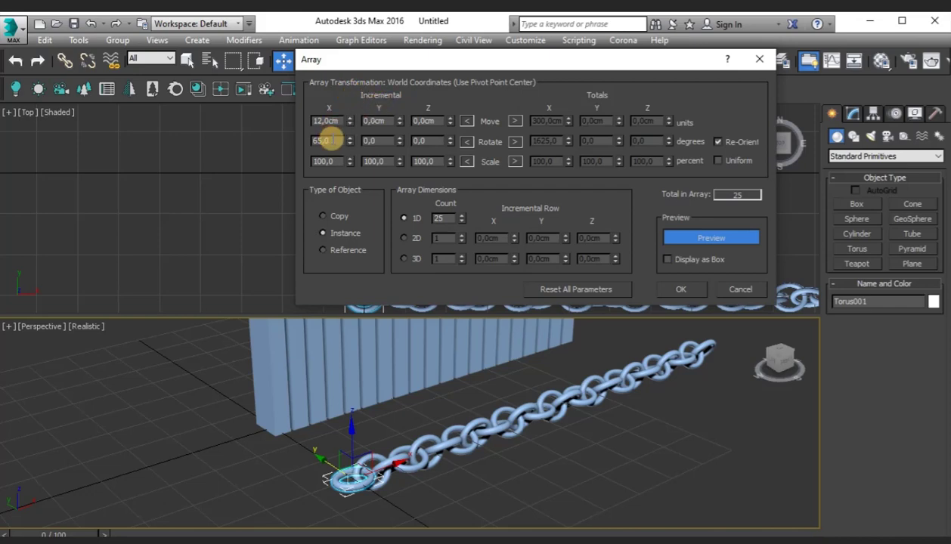
left_click_drag(331, 140, 300, 146)
type("0")
key("Return")
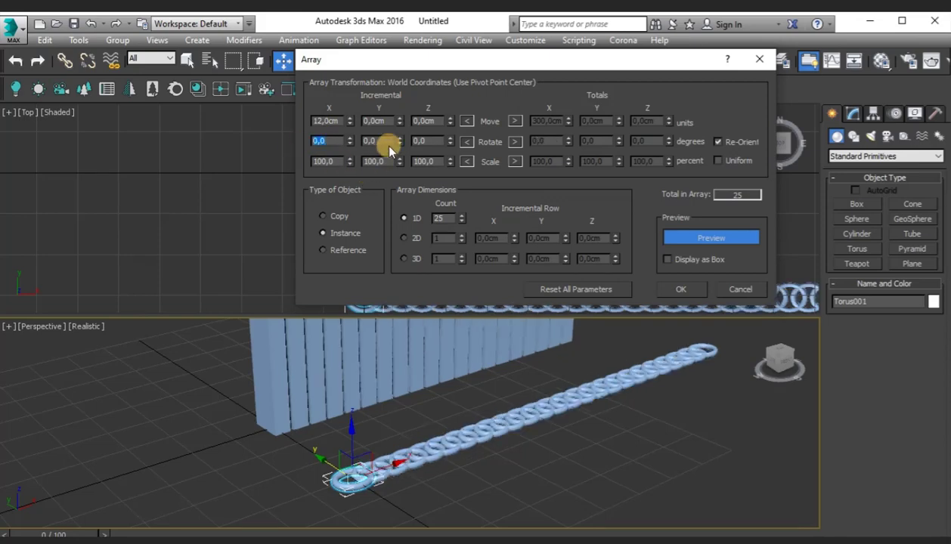
Try an incremental Y rotation of 5 degrees on the torus array, and reset it to 0
mouse_move(400, 142)
left_mouse_down()
mouse_move(399, 126)
mouse_move(399, 140)
left_mouse_up()
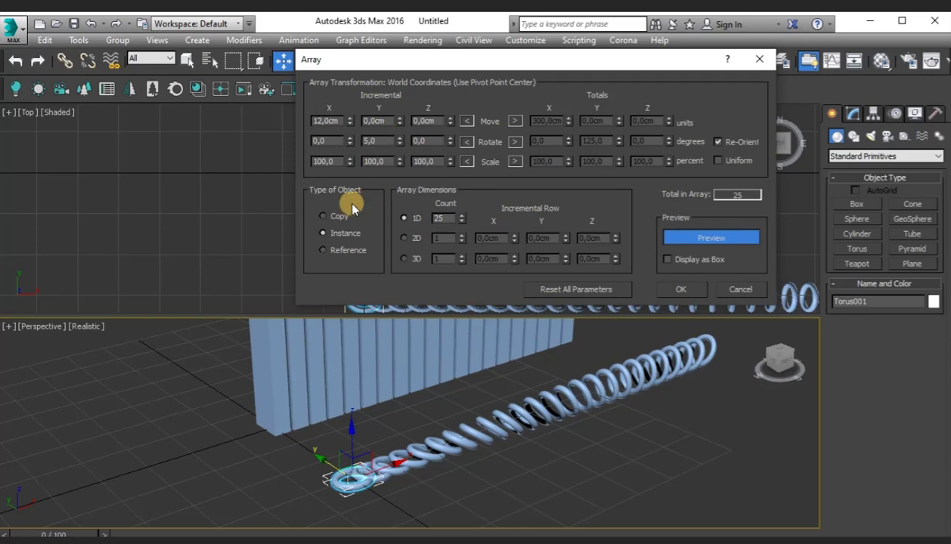
double_click(372, 141)
type("0")
key("Return")
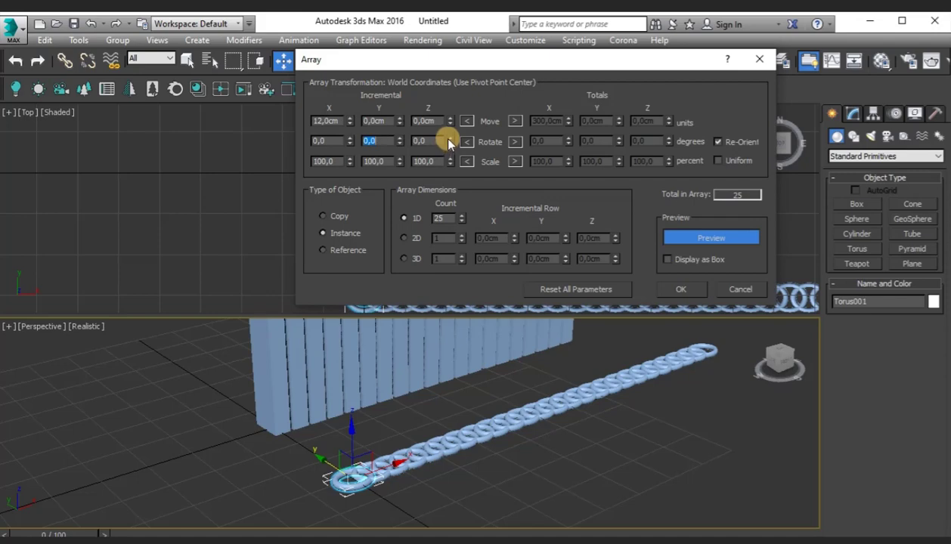
Try an incremental Z rotation of 73 degrees on the torus array, and reset it to 0
left_click_drag(448, 141, 475, 86)
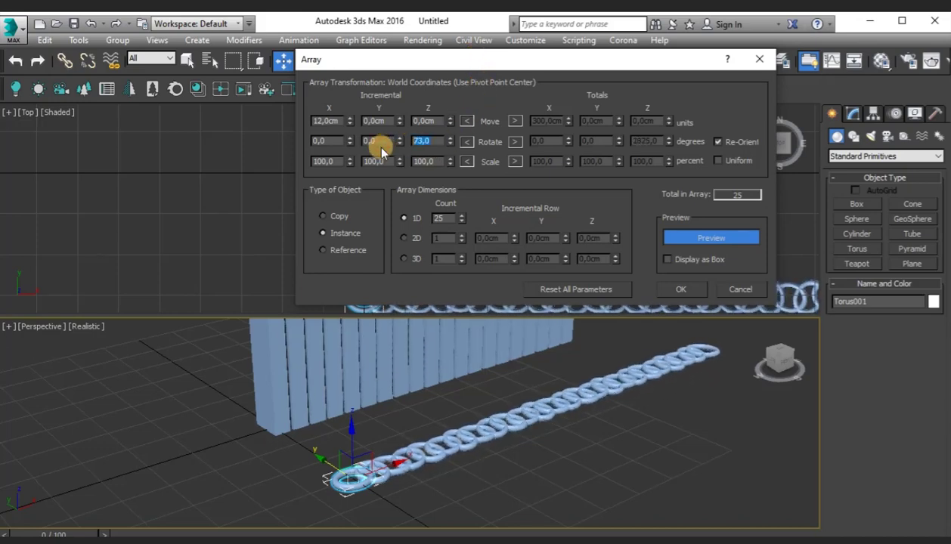
type("0")
key("Return")
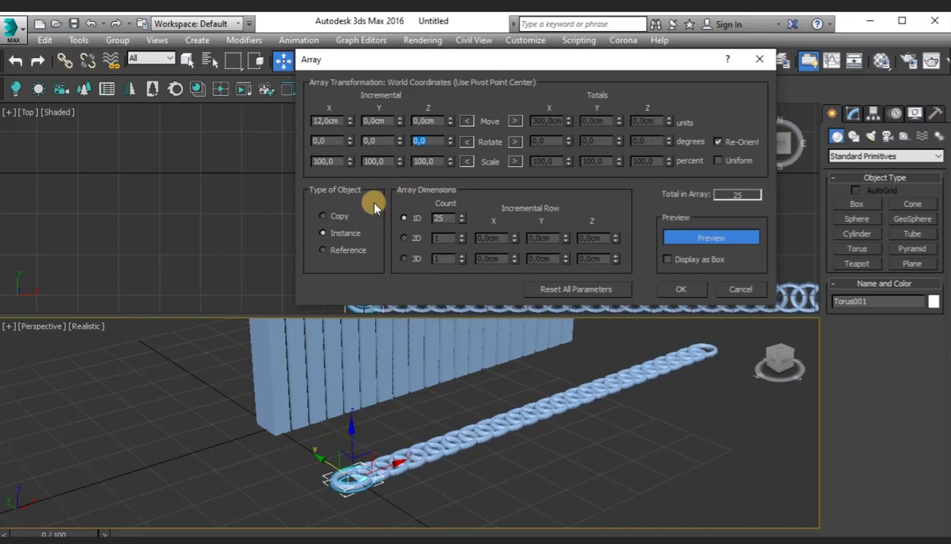
Set the incremental X rotation to 65 degrees, create the torus chain, and deselect it
left_click(324, 142)
type("65")
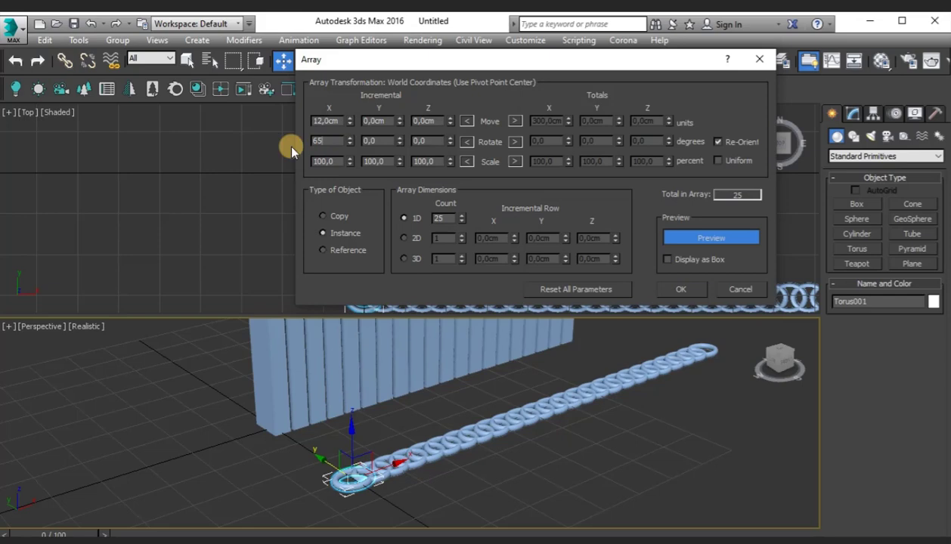
key("Return")
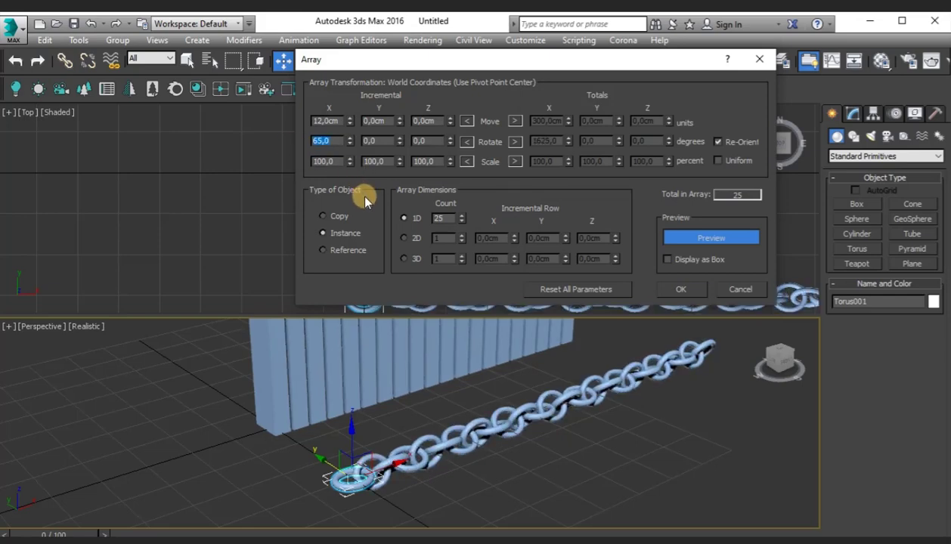
left_click(688, 290)
left_click(674, 418)
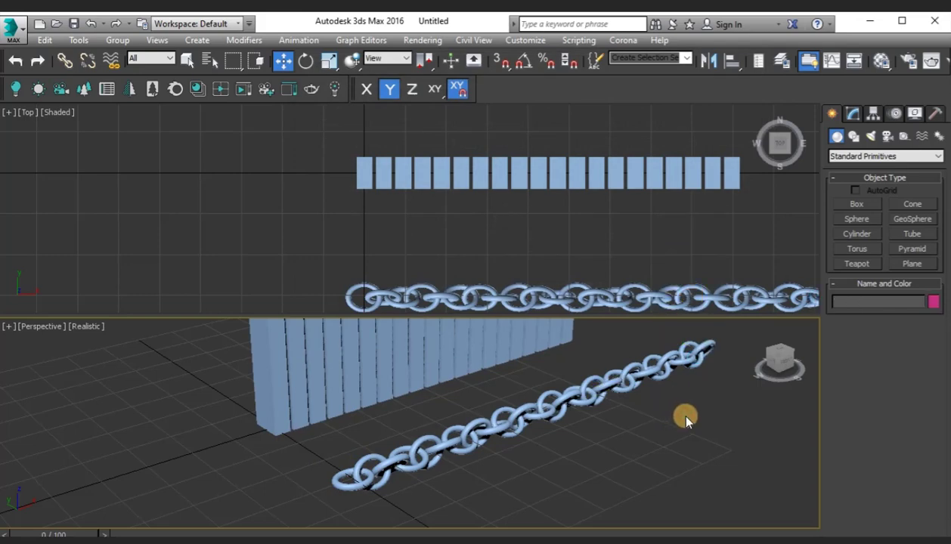
Create a sphere with a radius of about 17.3 cm in the Top view, in front of the chain's first link
middle_click_drag(680, 416, 643, 398)
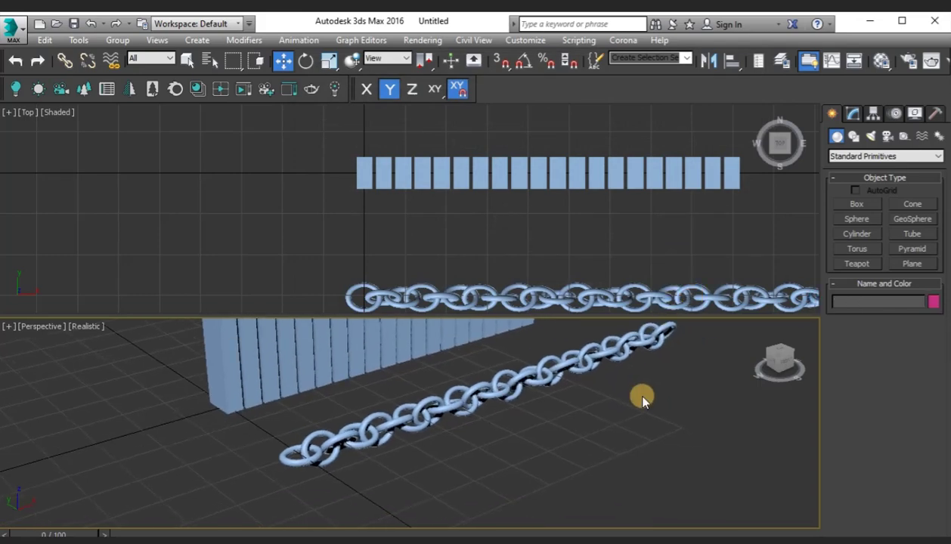
middle_click_drag(531, 247, 502, 201)
scroll(502, 201, "down", 2)
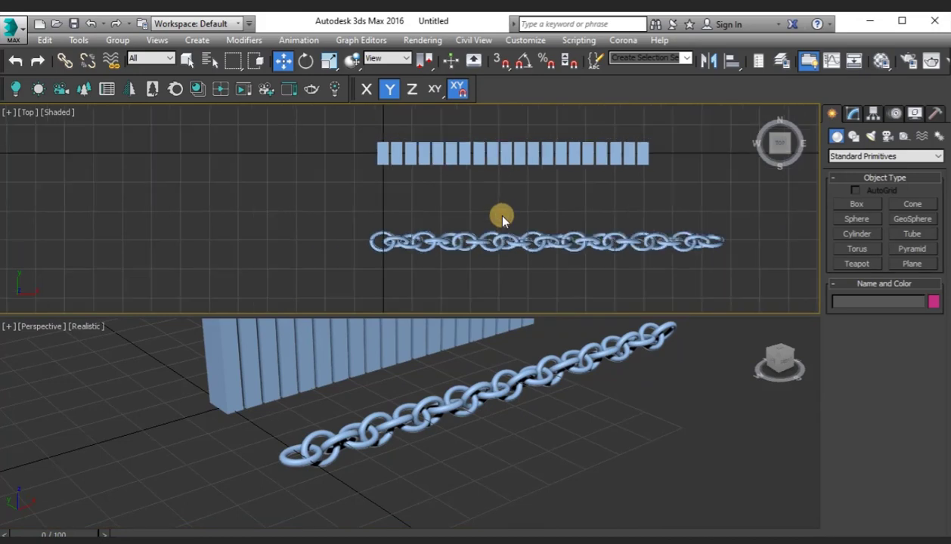
middle_click_drag(562, 287, 554, 244)
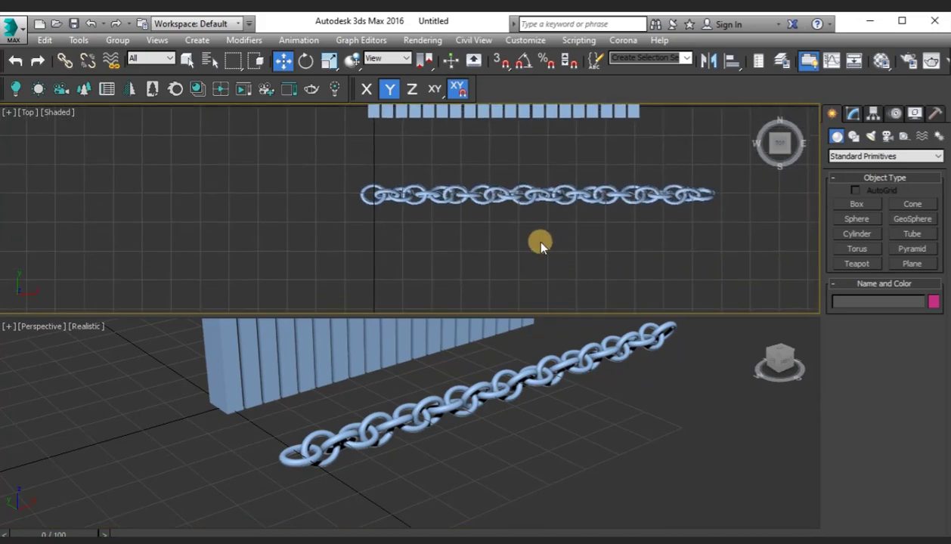
middle_click_drag(614, 258, 592, 228)
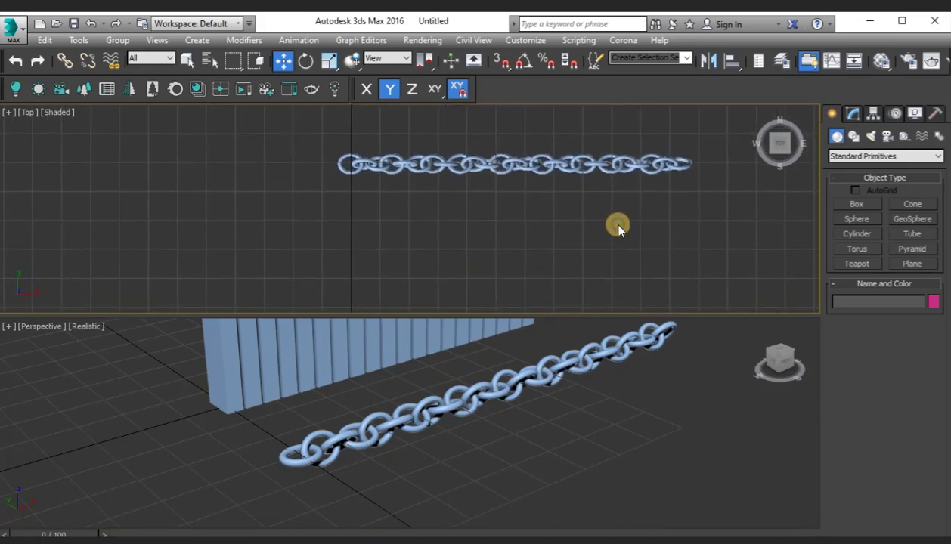
left_click(857, 219)
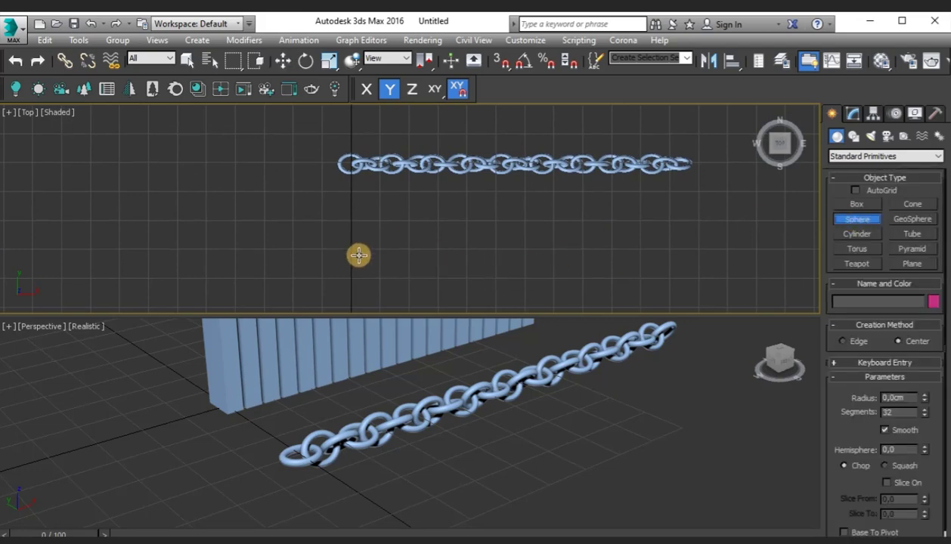
left_click_drag(355, 252, 369, 266)
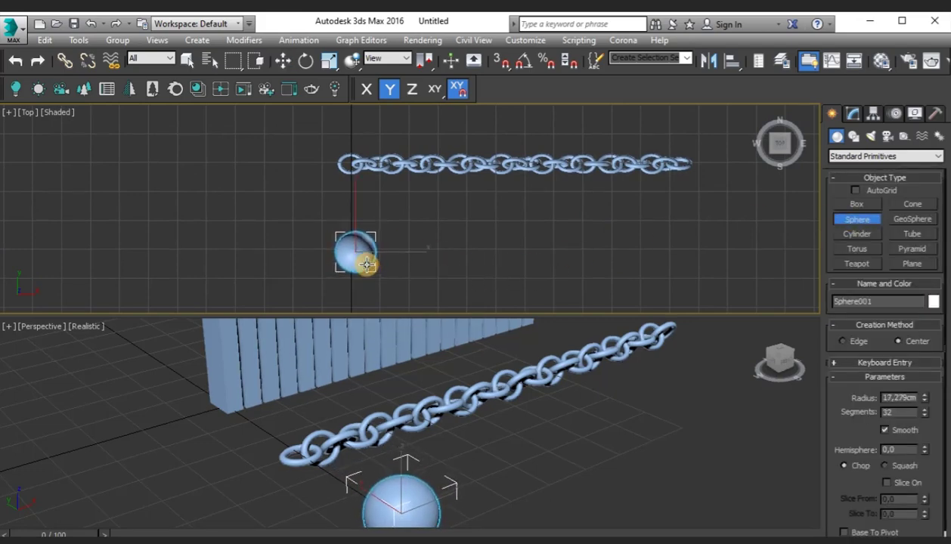
middle_click_drag(561, 452, 434, 408)
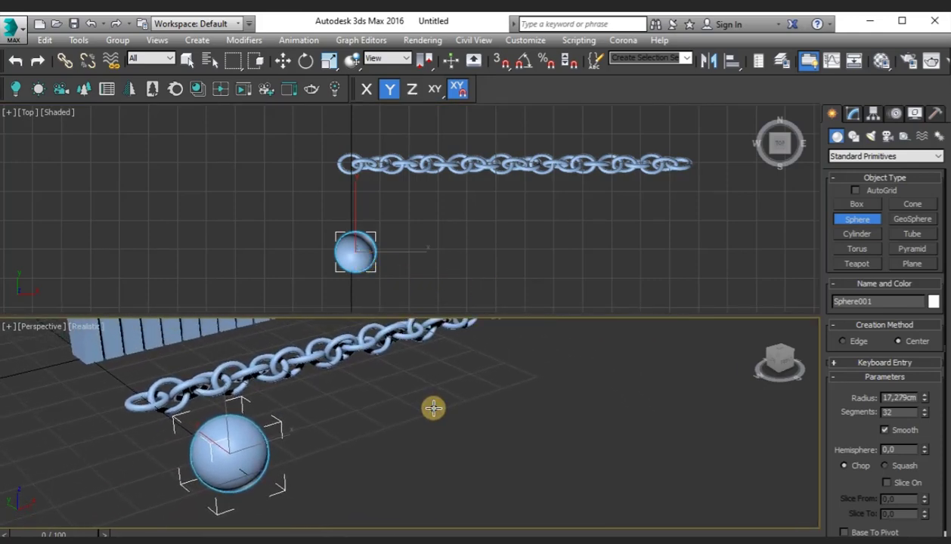
middle_click_drag(471, 246, 364, 212)
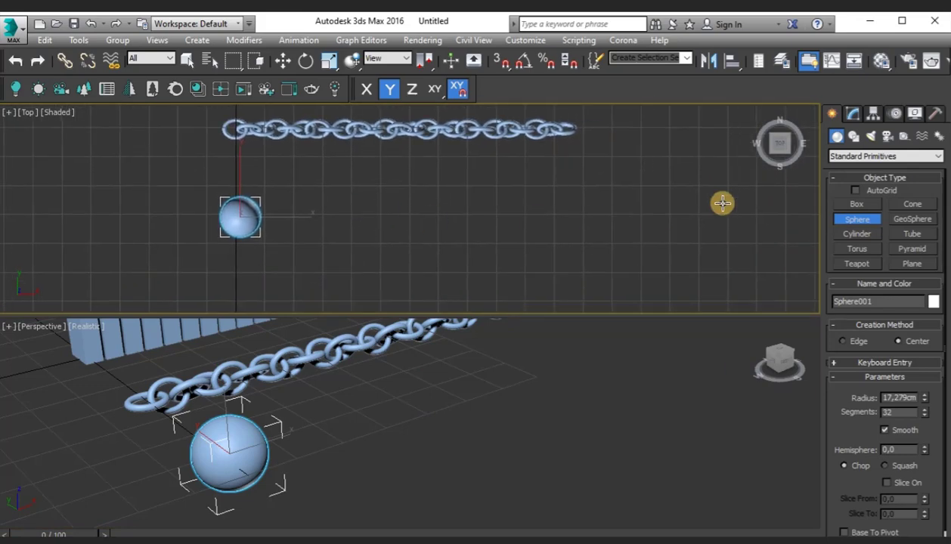
left_click(852, 114)
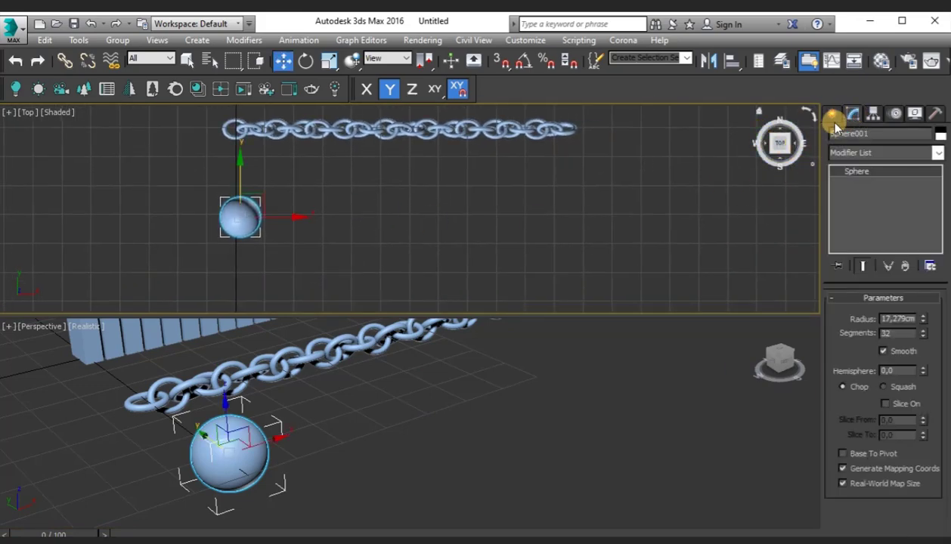
Open the Array tool for the sphere, reset the incremental X rotation to 0, and turn on the preview
left_click(76, 40)
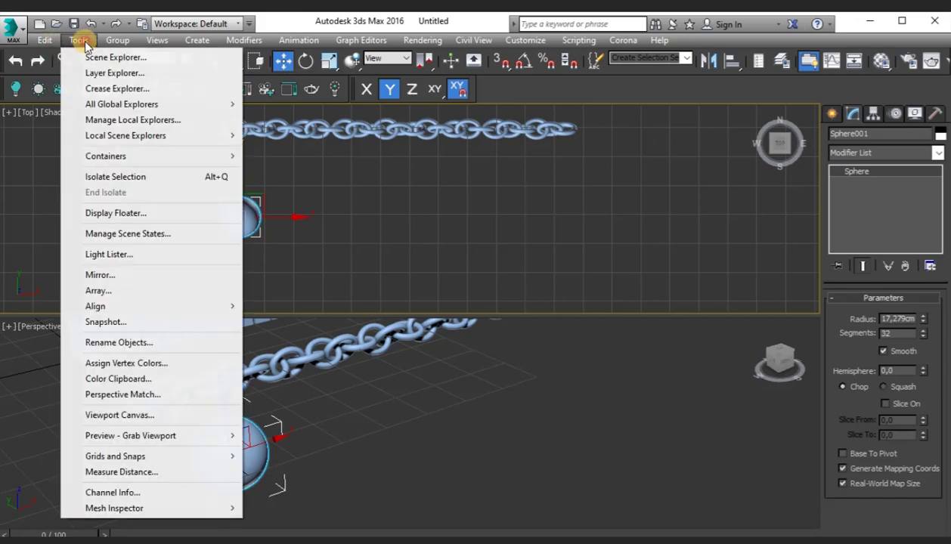
left_click(98, 291)
left_click_drag(413, 188, 655, 42)
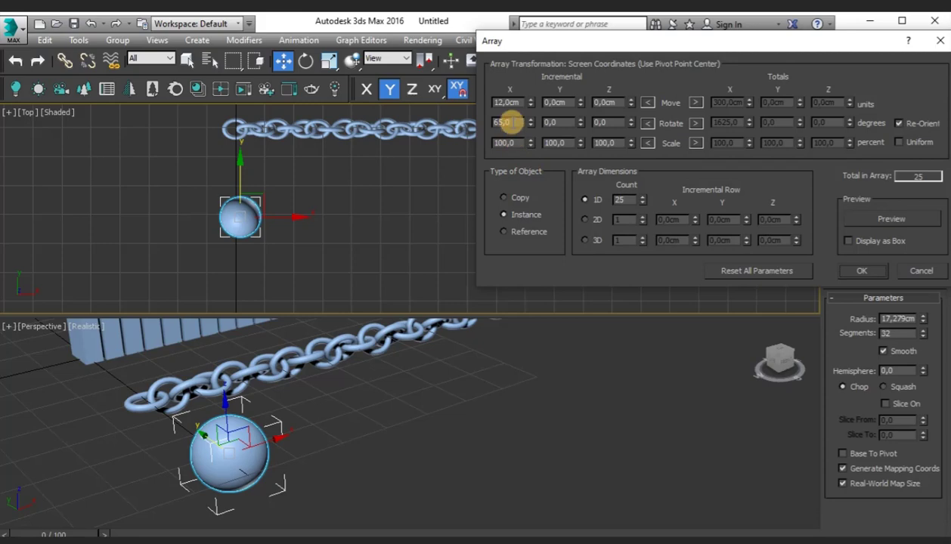
left_click_drag(512, 122, 436, 124)
type("0")
key("Return")
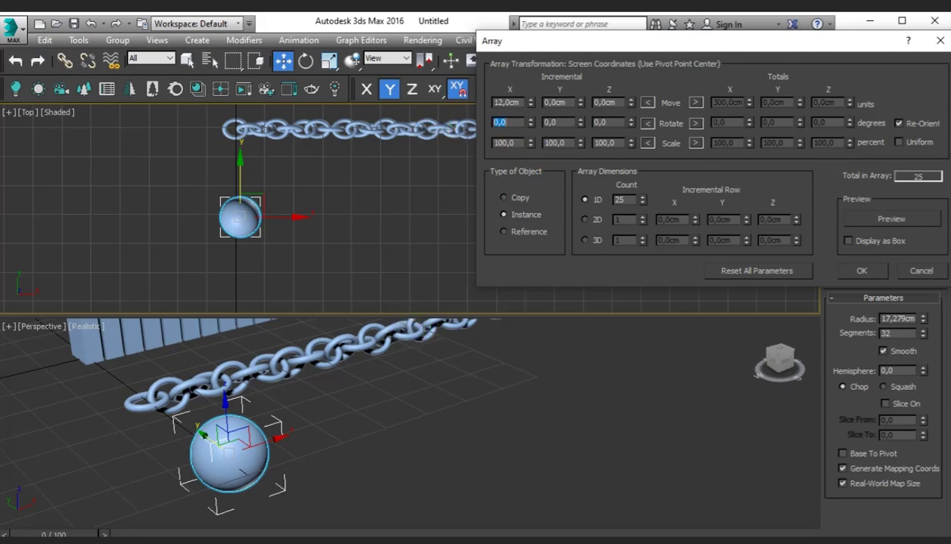
left_click(856, 219)
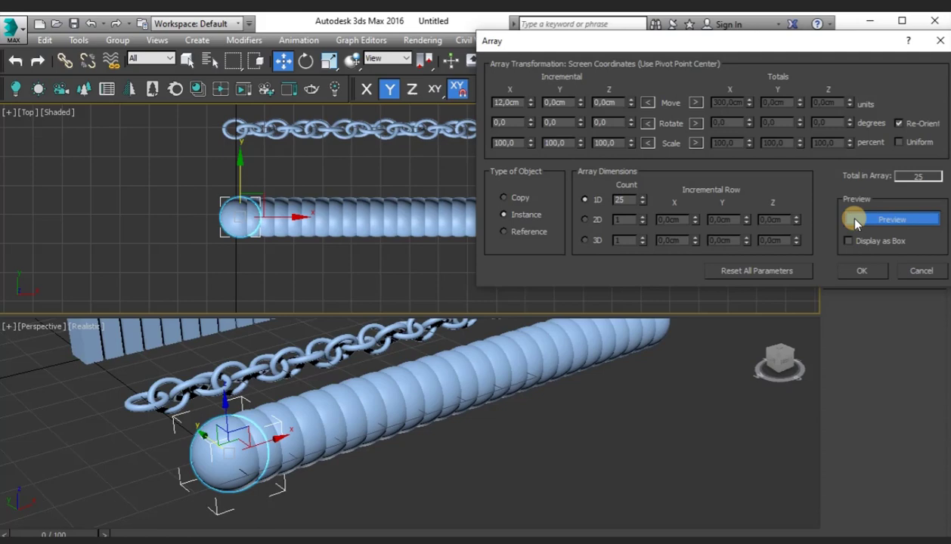
Set the sphere array's incremental X move to about 22.16 cm and open the 1D count for editing
middle_click_drag(590, 406, 519, 444)
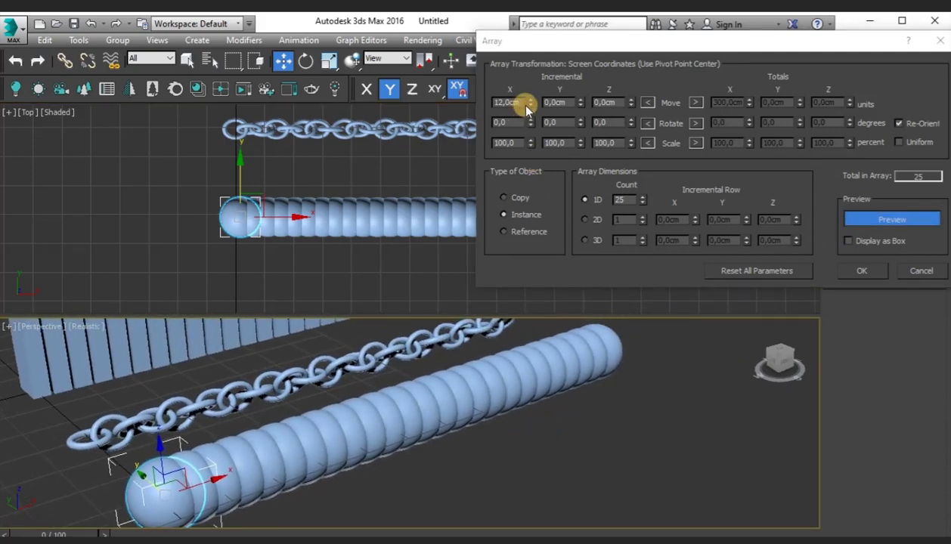
left_click_drag(531, 99, 531, 97)
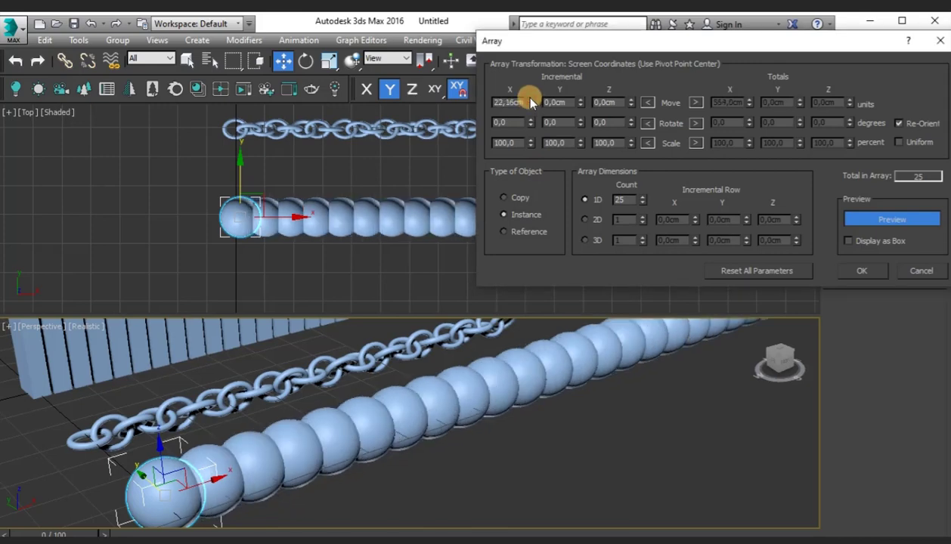
double_click(627, 202)
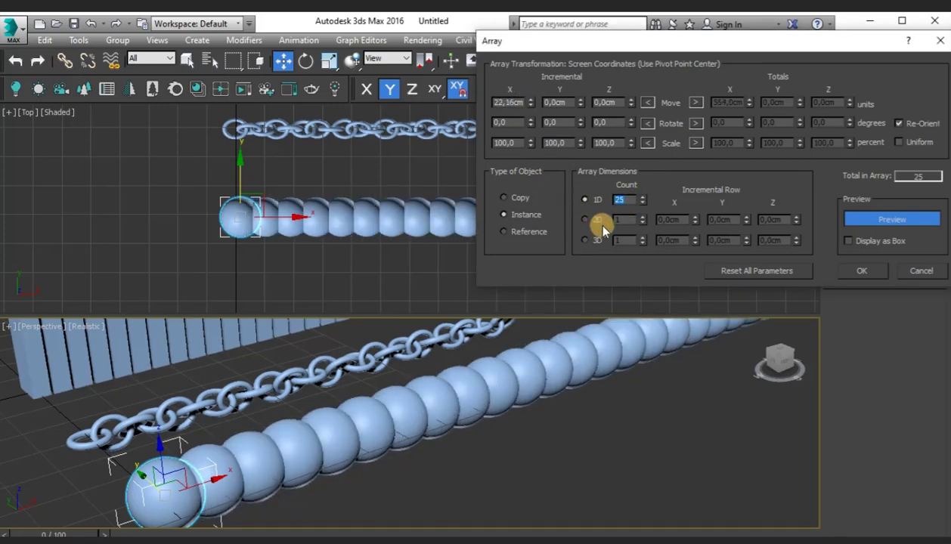
Set the sphere array's 1D count to 15 and its incremental X move to 35 cm
type("10")
key("Return")
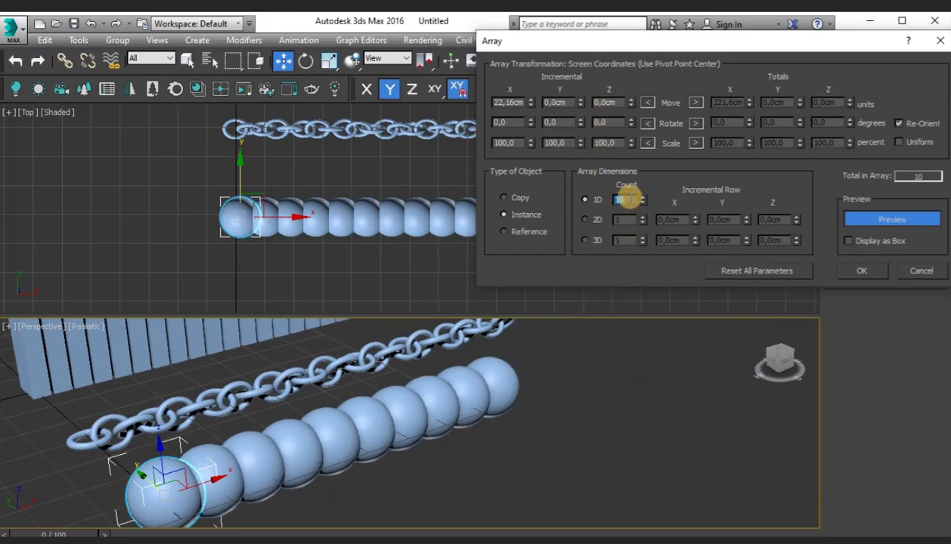
type("15")
key("Return")
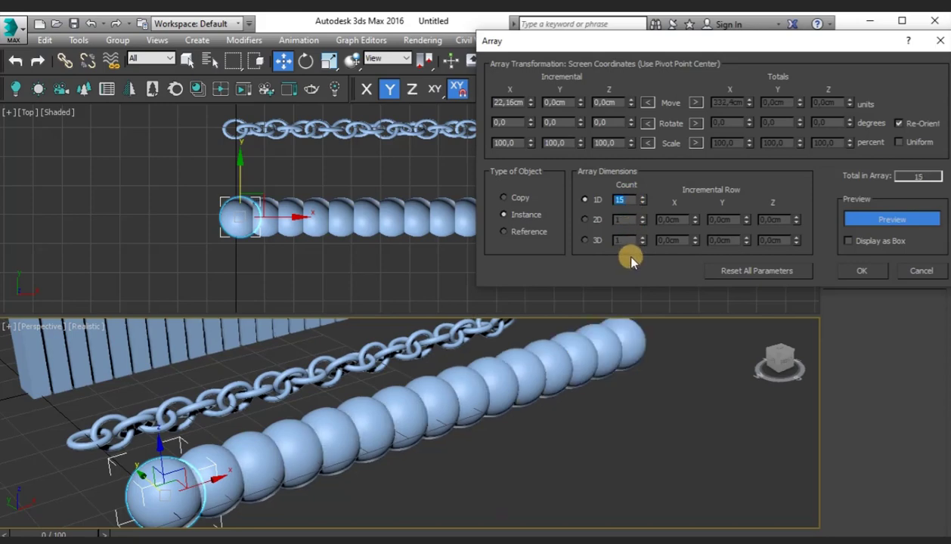
left_click_drag(532, 102, 532, 102)
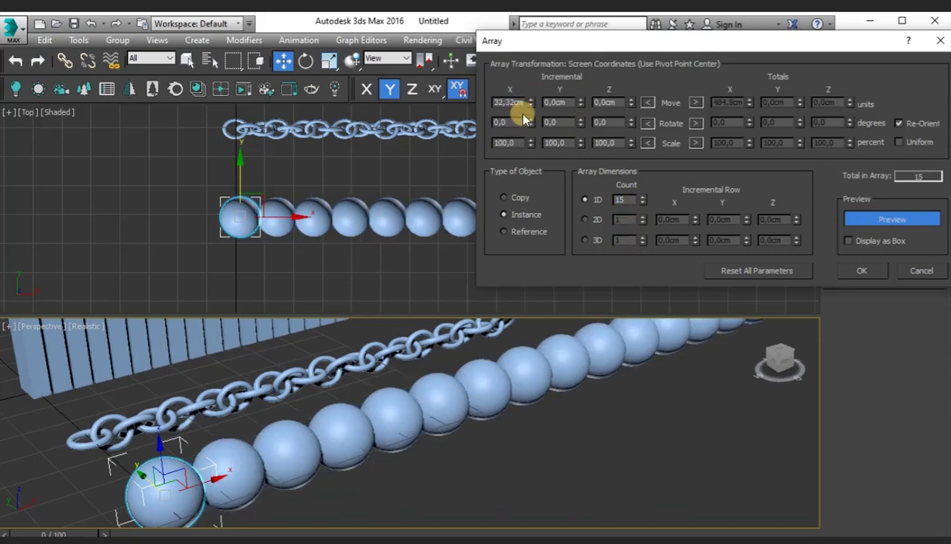
double_click(508, 102)
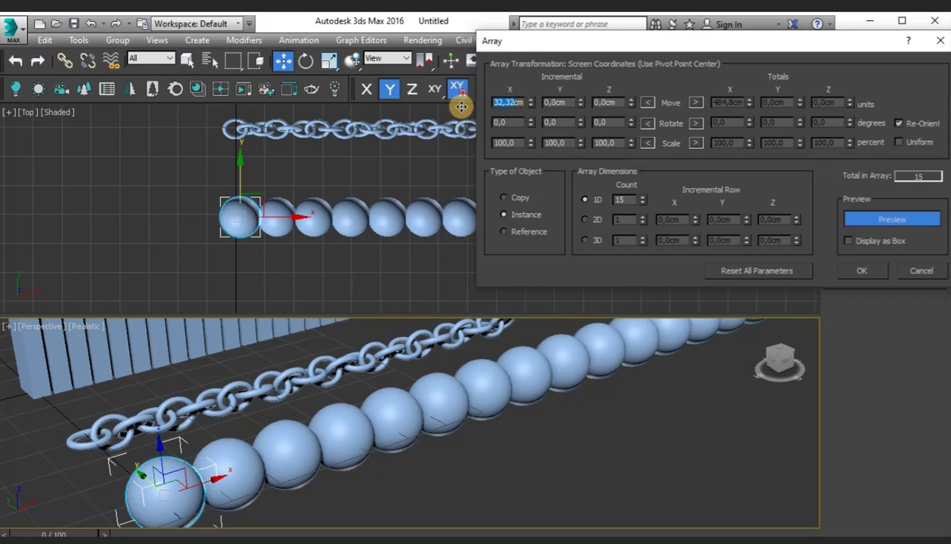
type("35cm")
key("Return")
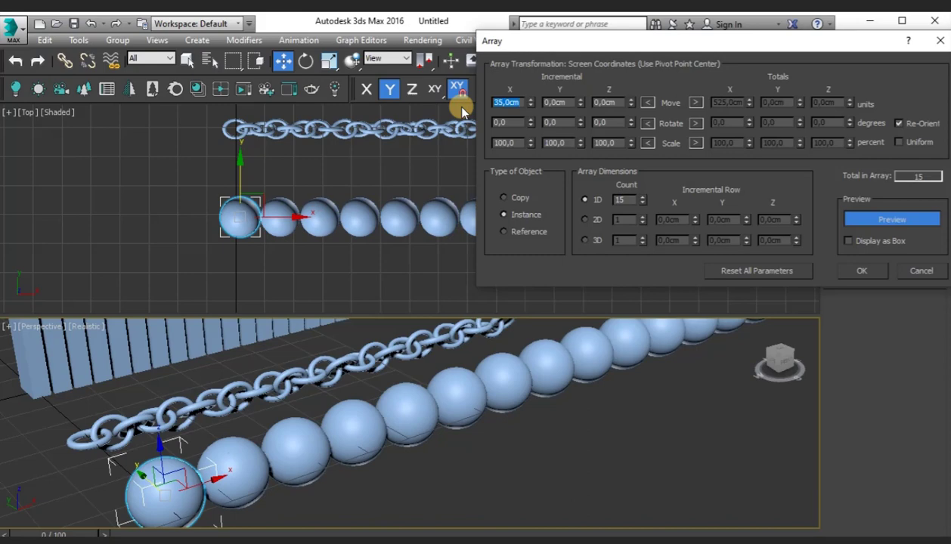
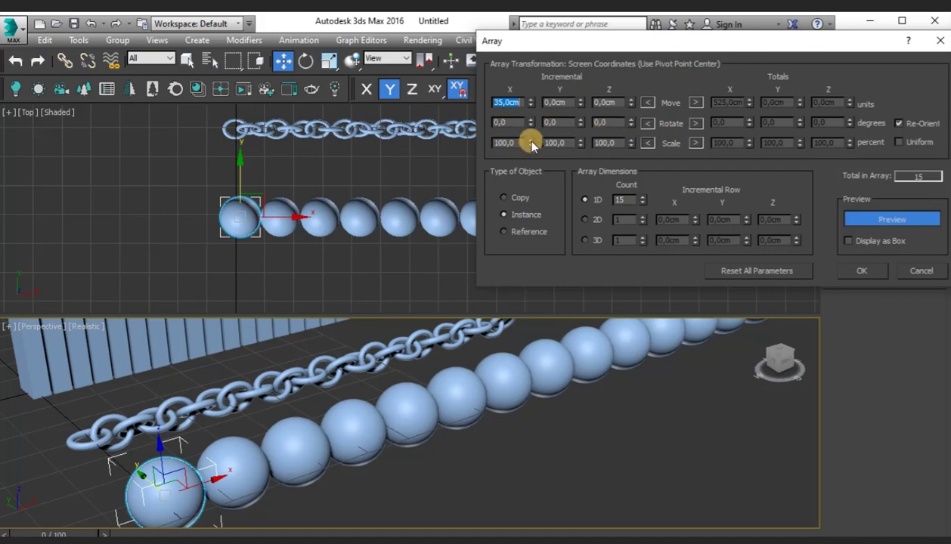
Try incremental scales of 107 percent in X and 112 percent in Y, and reset both to 100 percent
mouse_move(530, 133)
left_mouse_down()
mouse_move(523, 129)
mouse_move(533, 143)
mouse_move(531, 133)
left_mouse_up()
scroll(611, 404, "down", 5)
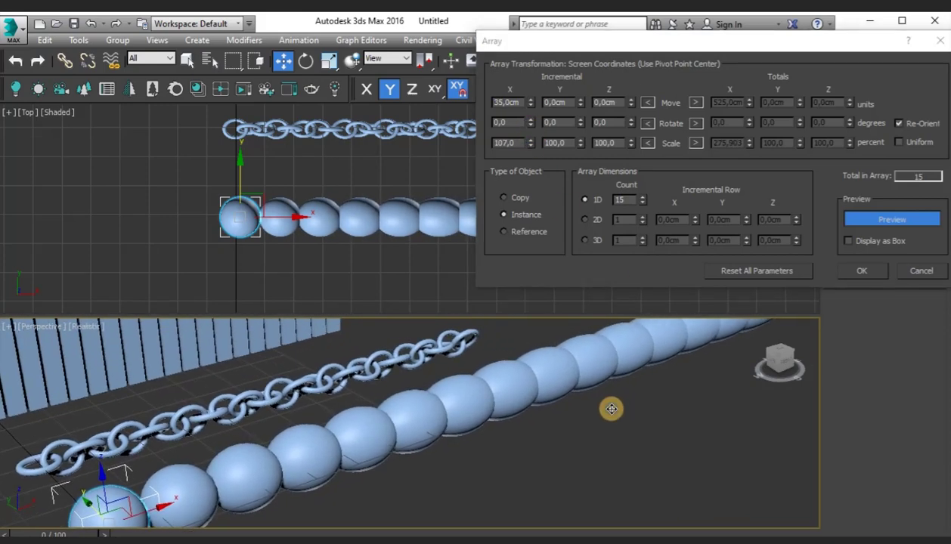
middle_click_drag(643, 425, 563, 436)
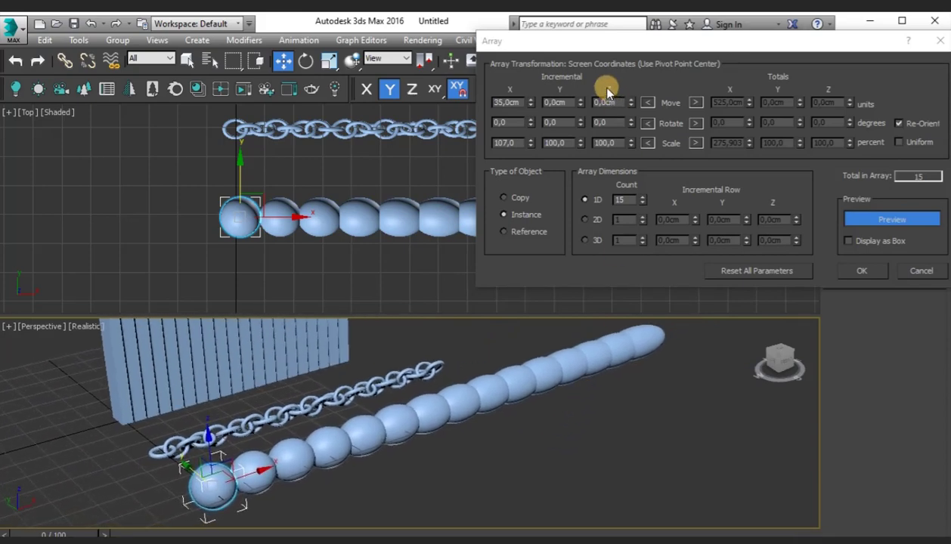
left_click_drag(580, 139, 581, 134)
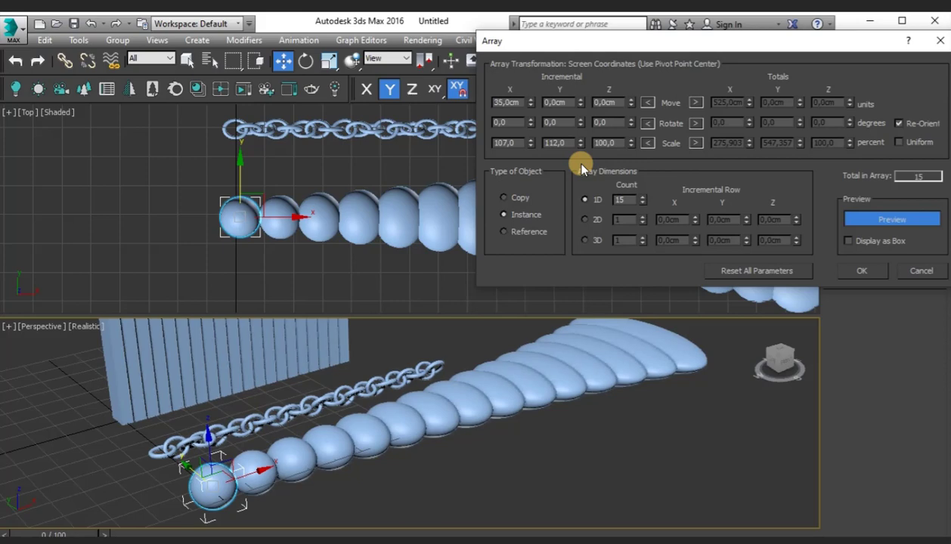
left_click_drag(571, 145, 521, 143)
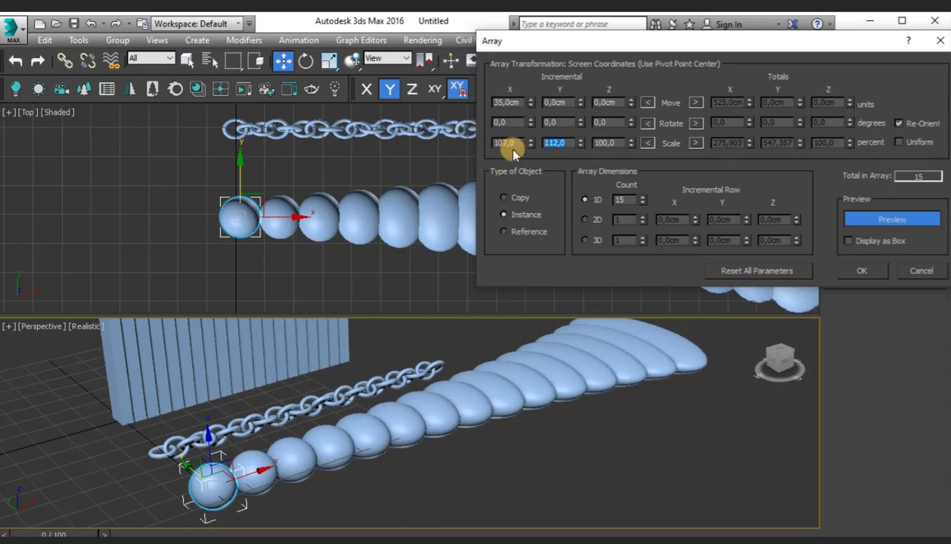
type("100")
double_click(503, 142)
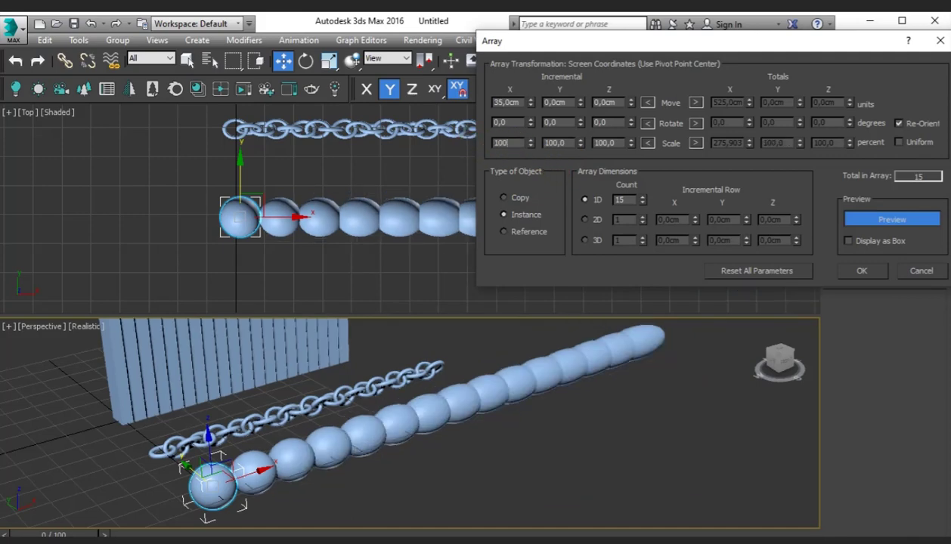
type("100")
key("Return")
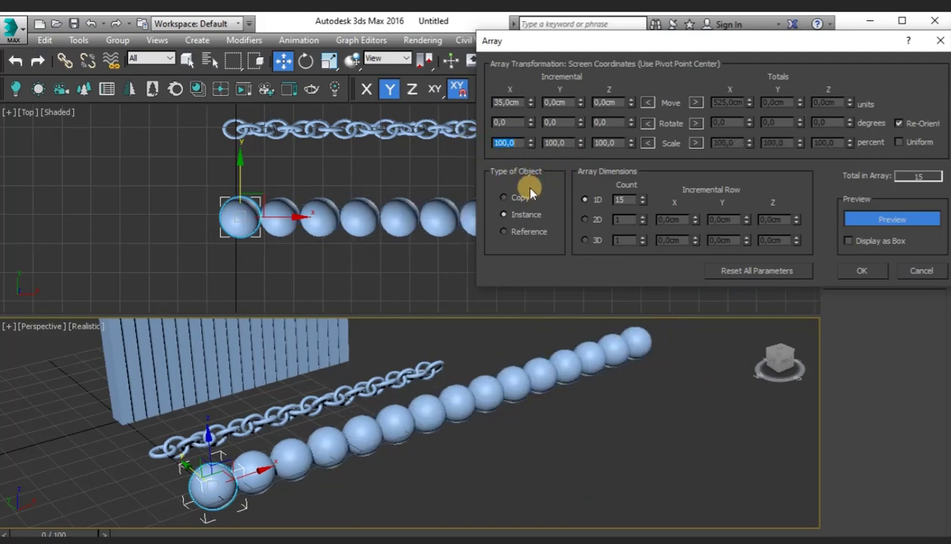
Set the sphere array's incremental scale to 50 percent in X and Y
left_click(511, 142)
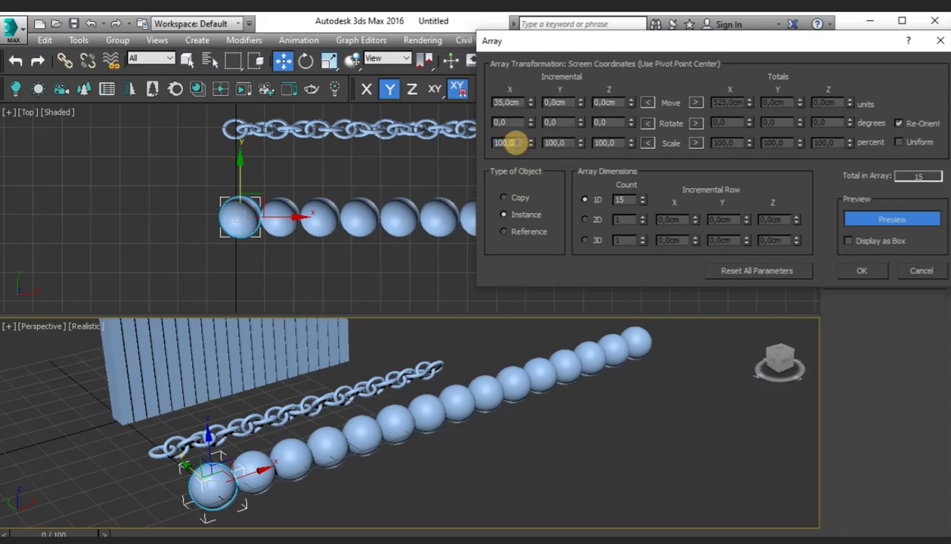
double_click(514, 142)
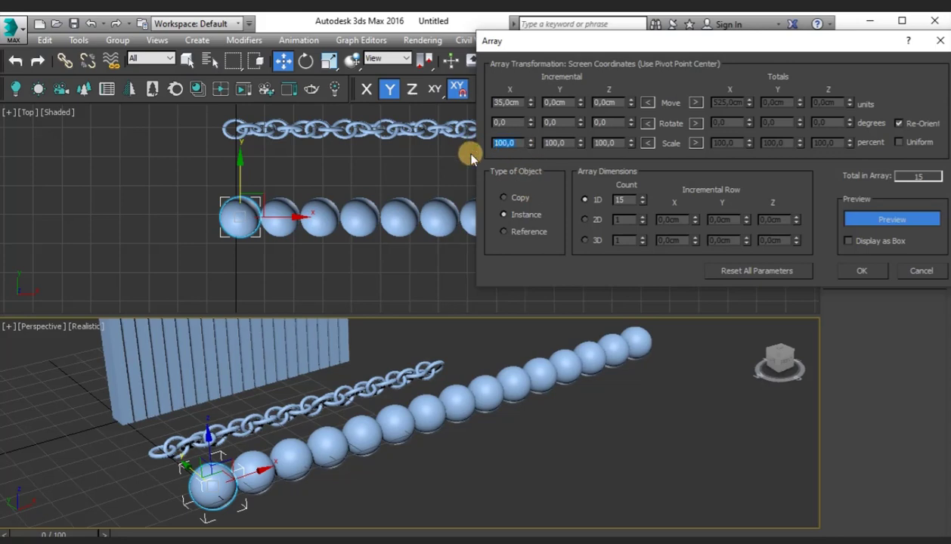
type("50")
key("Return")
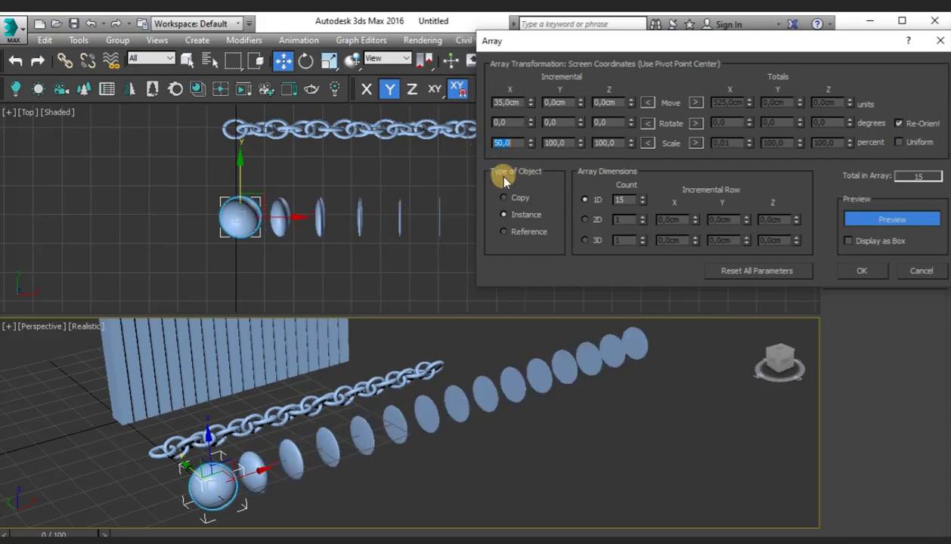
double_click(566, 142)
type("50")
key("Return")
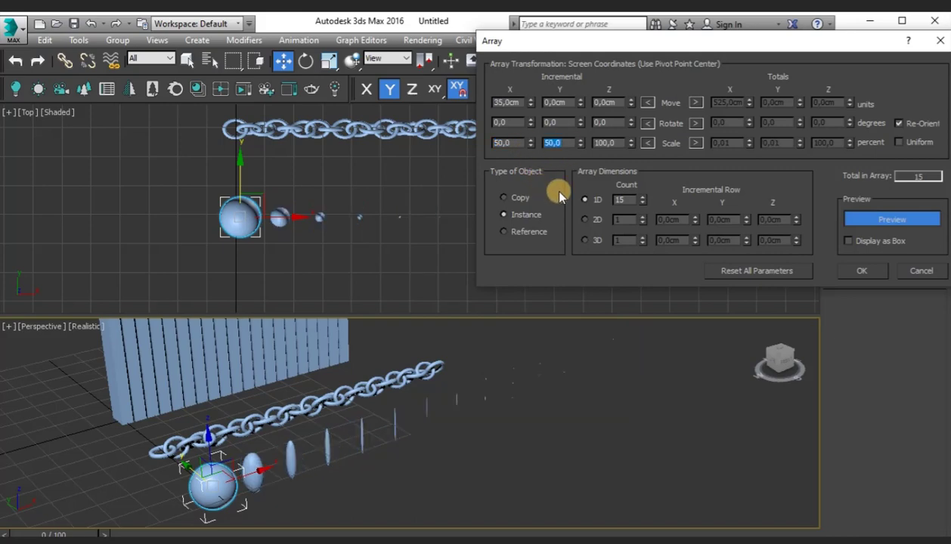
Set the array's incremental scale to 90 percent in X, Y and Z and create the array of spheres
double_click(502, 143)
type("90")
key("Tab")
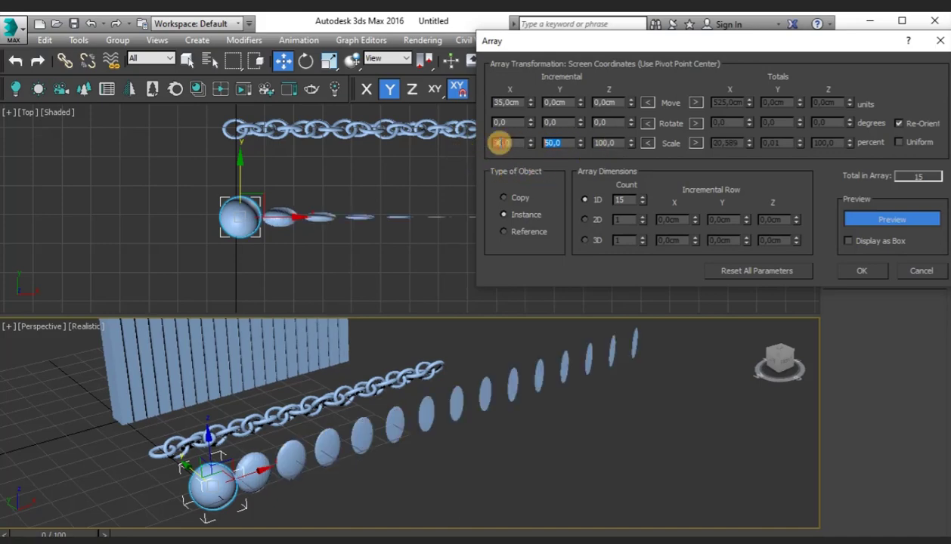
type("90")
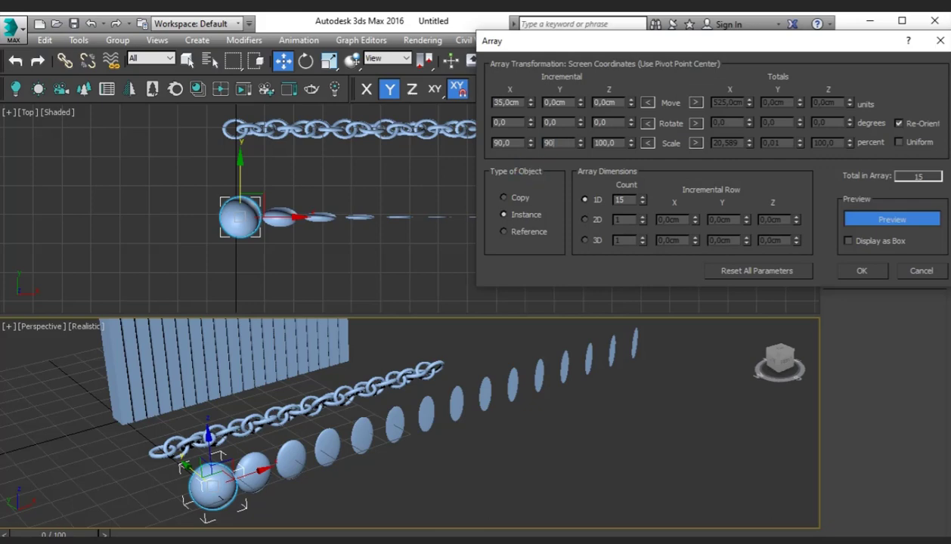
key("Return")
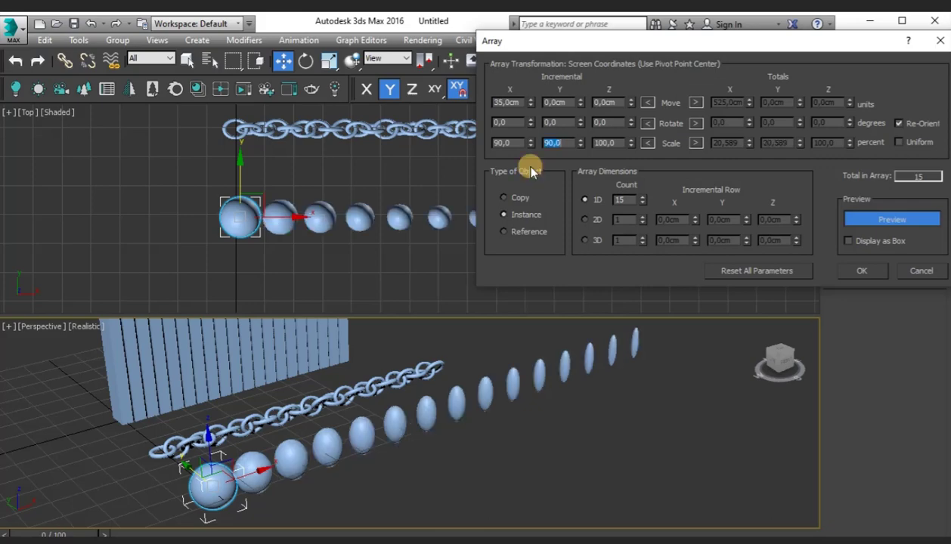
double_click(616, 142)
type("90")
key("Return")
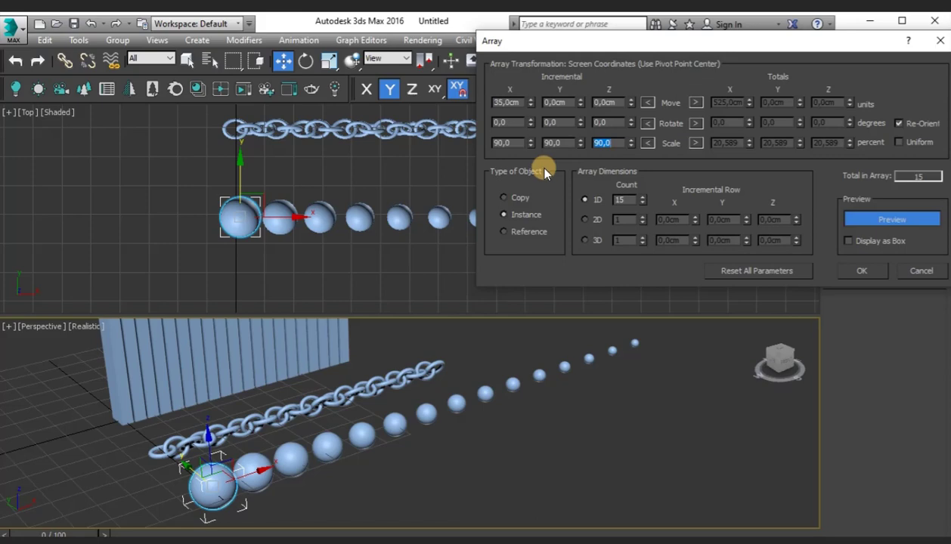
left_click(854, 272)
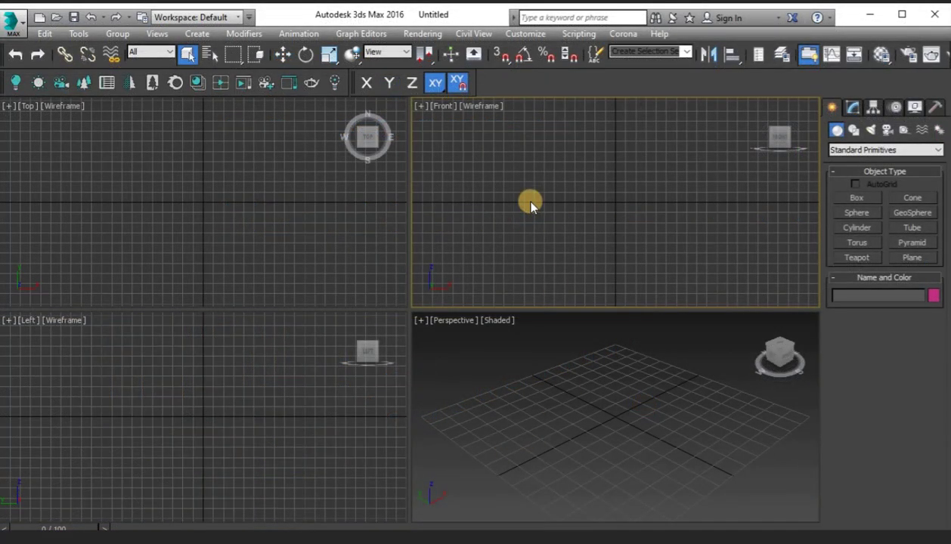
Switch the Front viewport to the Top view and enlarge it within the four-viewport layout
key("t")
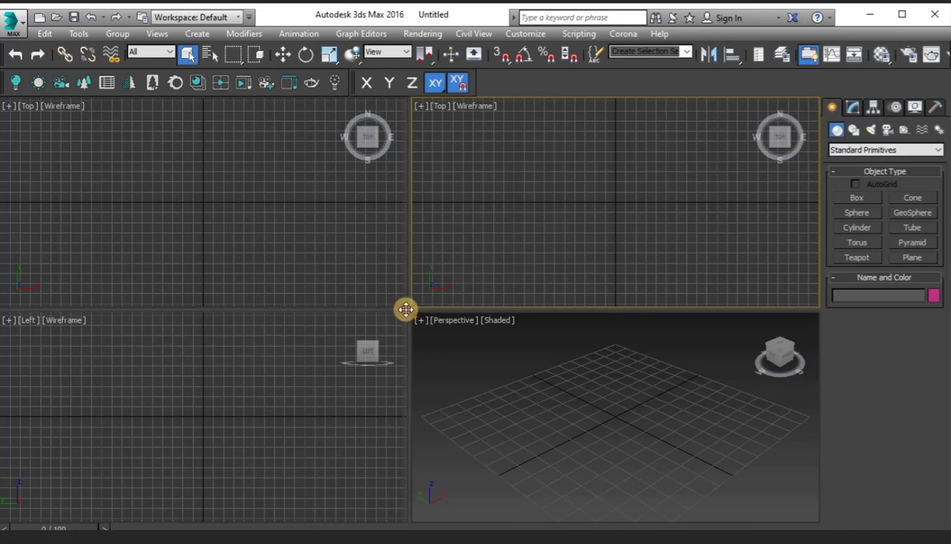
left_click_drag(407, 310, 353, 322)
Create a box at the origin with length 10 cm, width 10 cm and height 300 cm, and deselect it
left_click(853, 197)
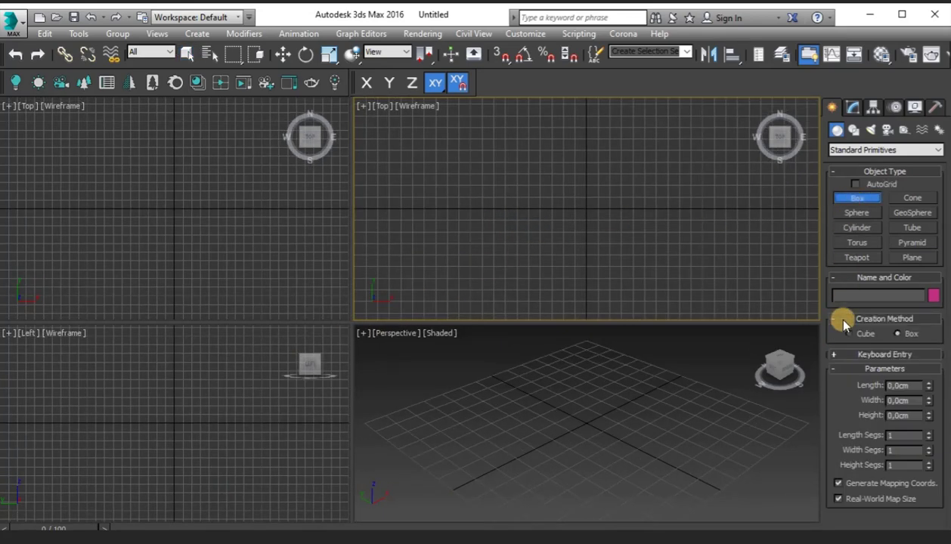
left_click(837, 360)
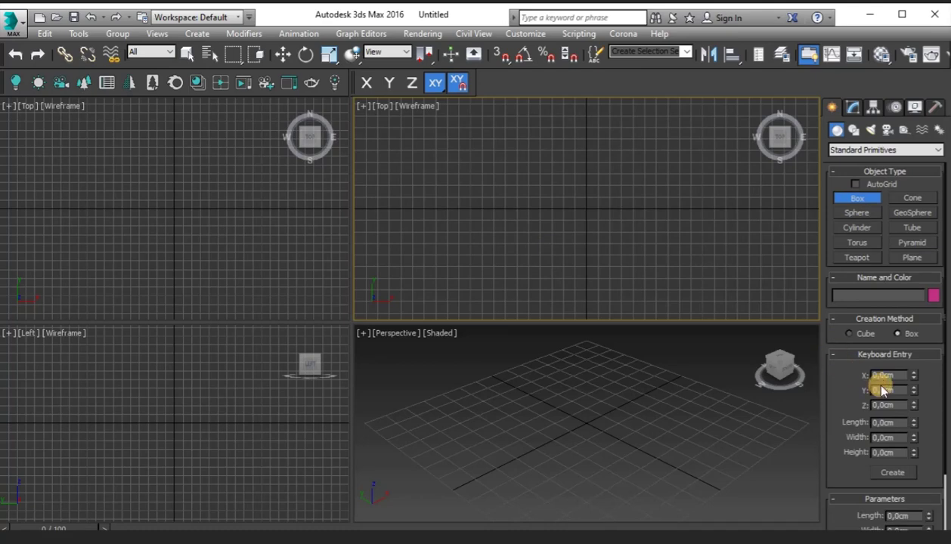
left_click_drag(883, 425, 855, 425)
type("1")
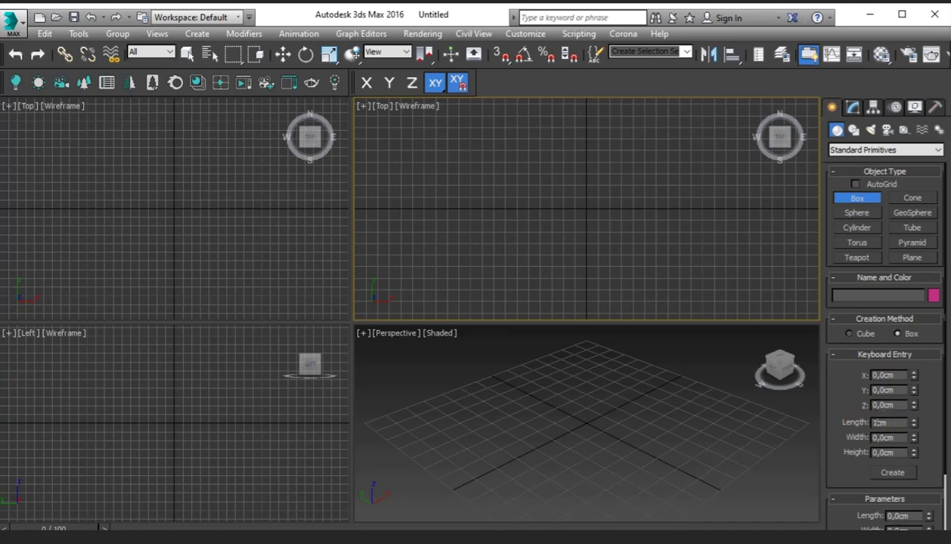
key("Tab")
type("10")
key("Tab")
type("300")
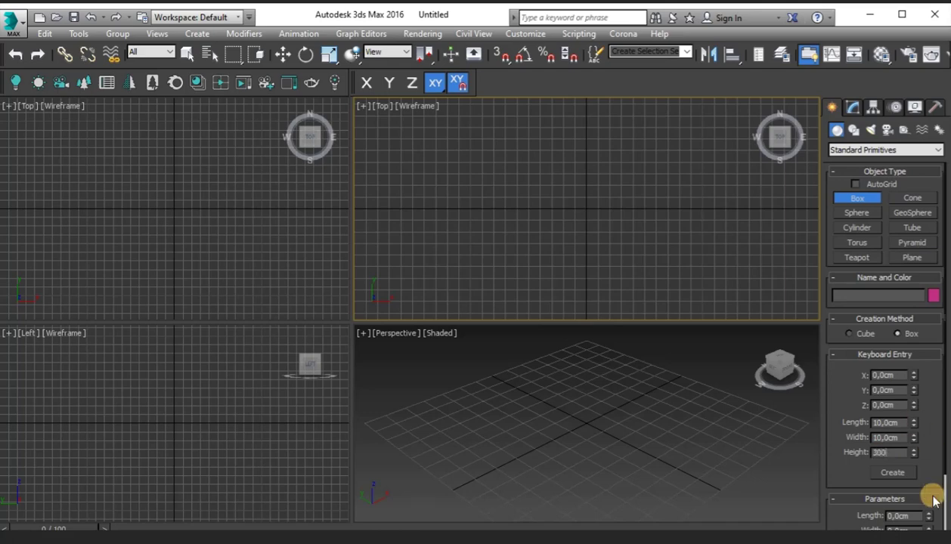
left_click(898, 471)
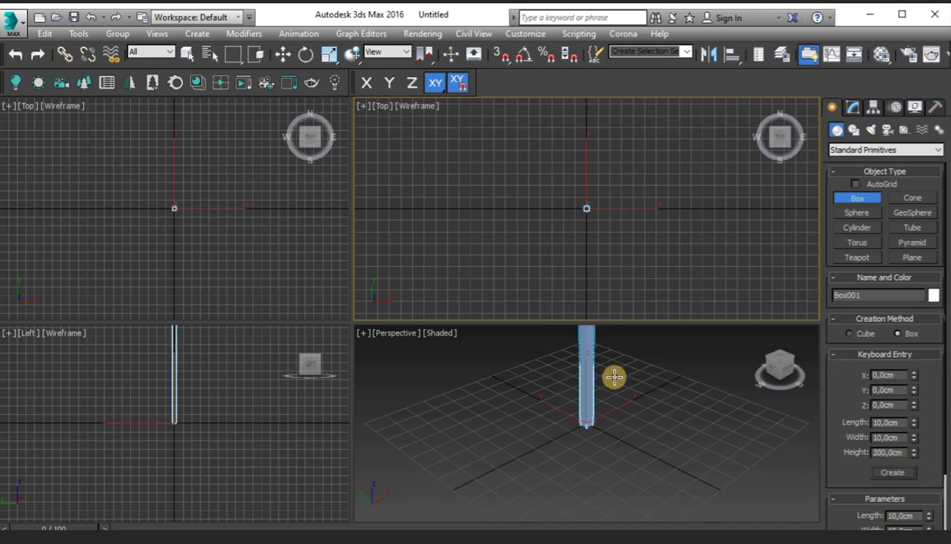
scroll(618, 400, "down", 3)
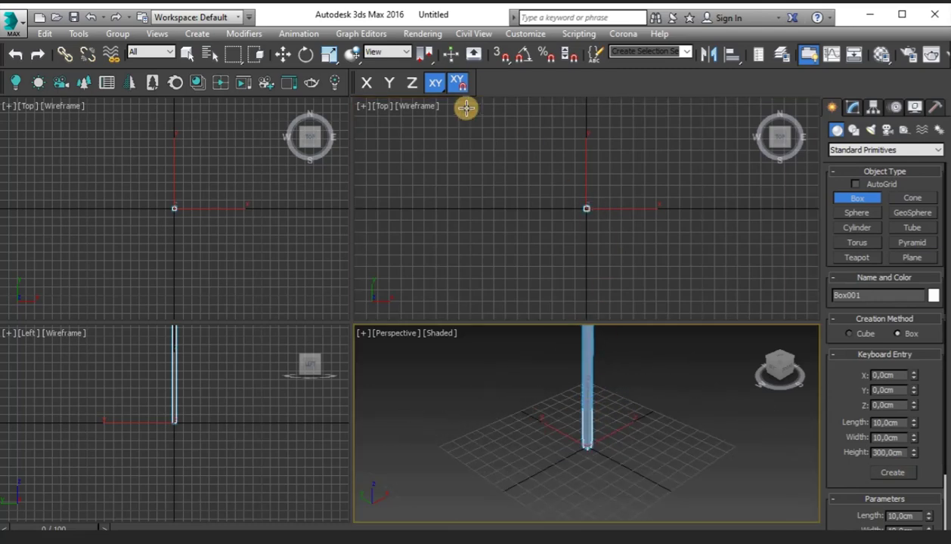
left_click(282, 54)
middle_click_drag(615, 364, 644, 418)
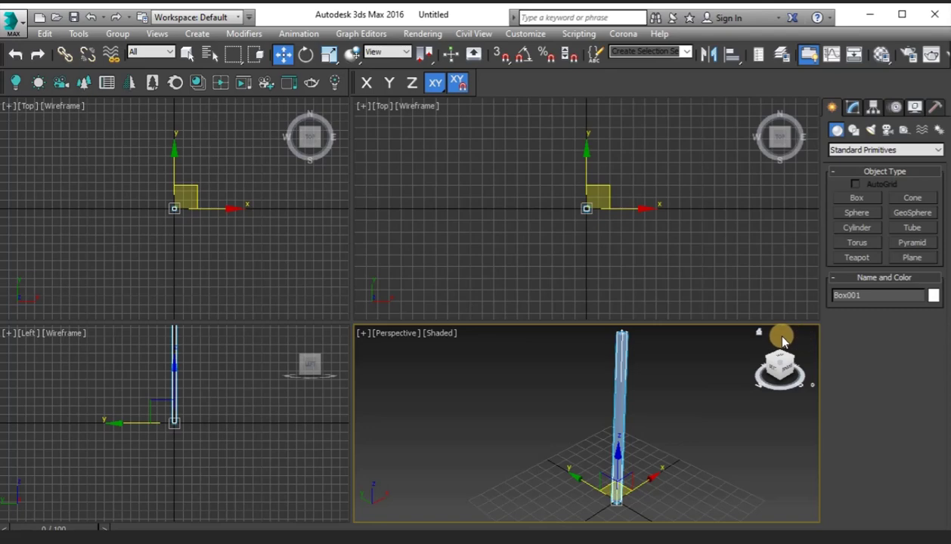
left_click(560, 253)
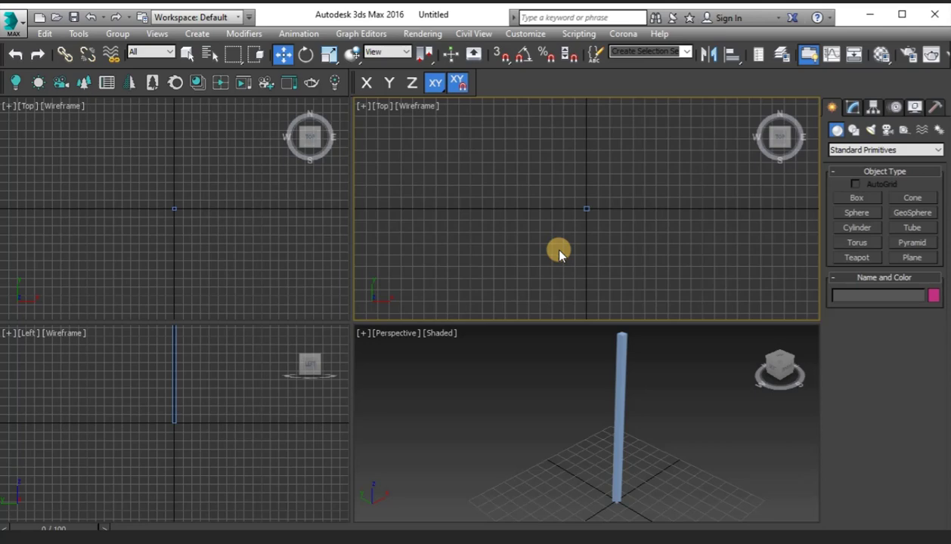
Draw a low horizontal box in the Top view from the post's corner, about 207 cm wide, 10 cm long and 7 cm high
left_click(843, 196)
scroll(537, 216, "up", 2)
scroll(568, 223, "up", 2)
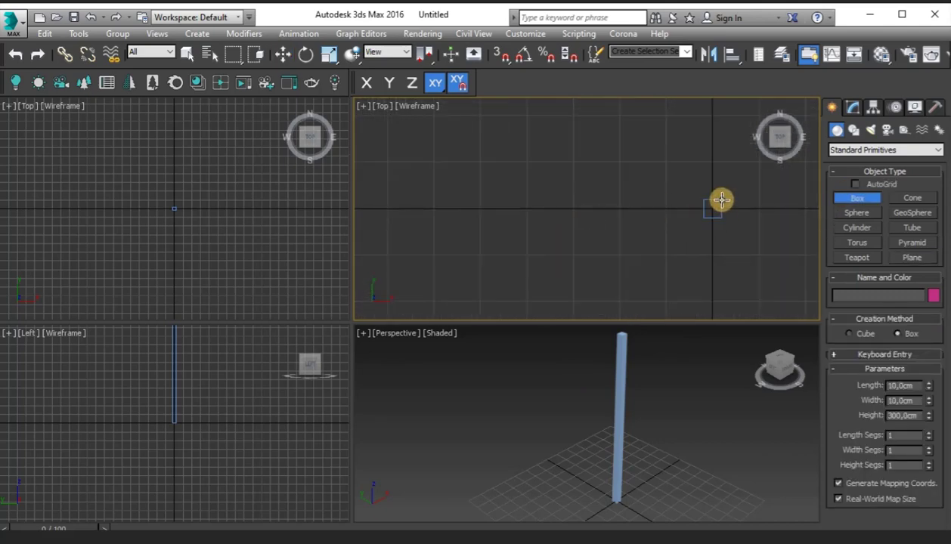
left_click_drag(723, 200, 342, 217)
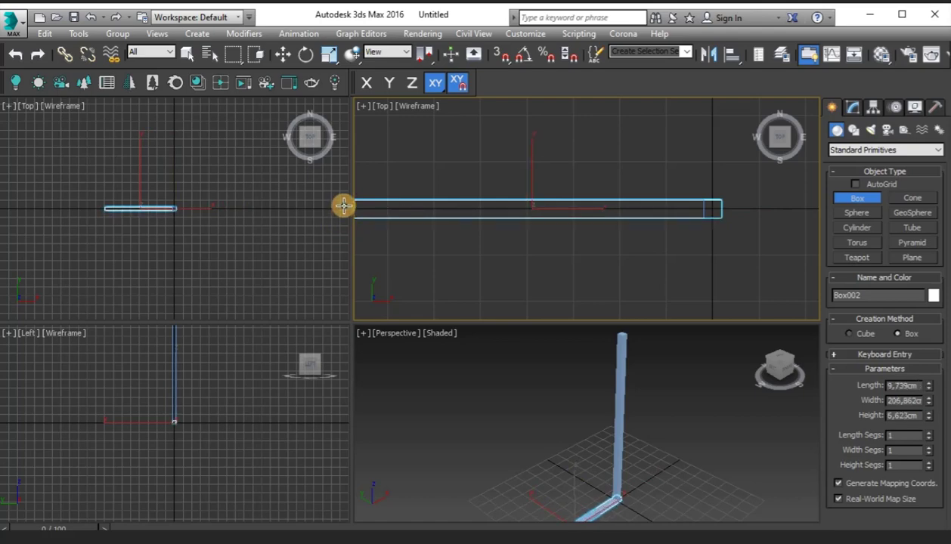
left_click(341, 204)
Set the horizontal box's length to 10 m
left_click(854, 109)
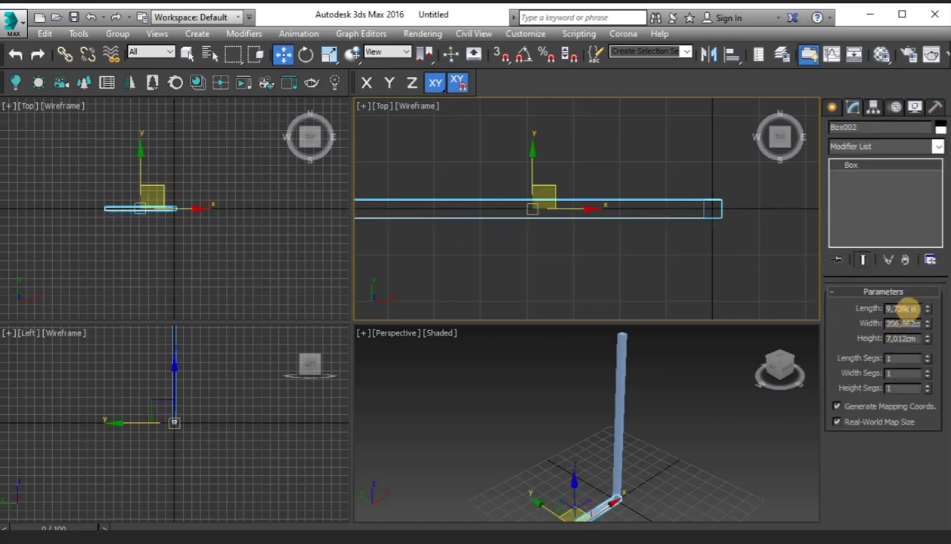
left_click(886, 309)
type("10m")
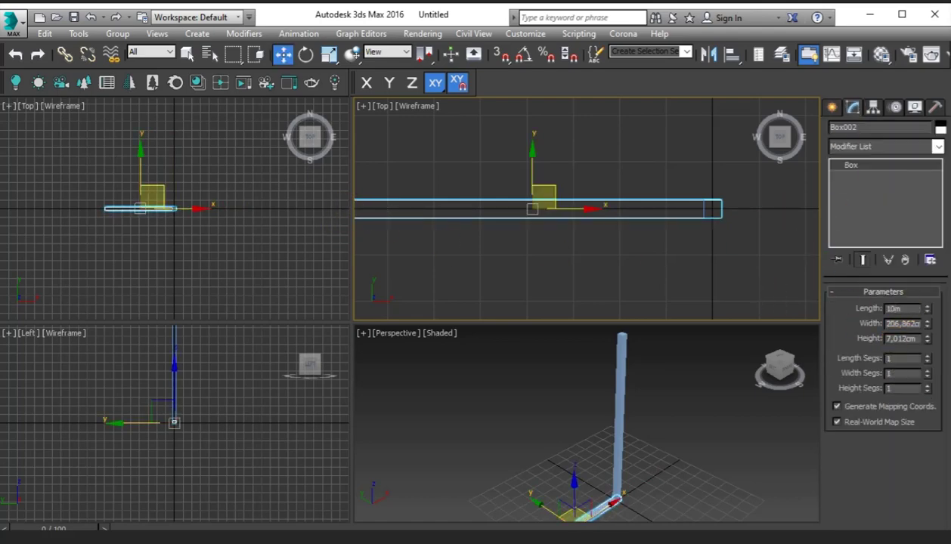
key("Return")
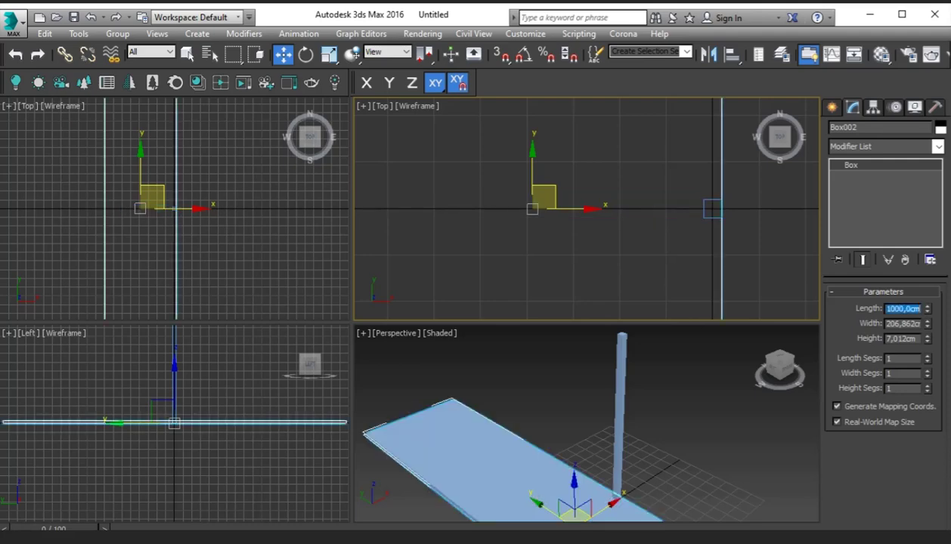
Set the horizontal box's length to 10 cm, width to 400 cm and height to 10 cm
type("10")
key("Return")
left_click(904, 324)
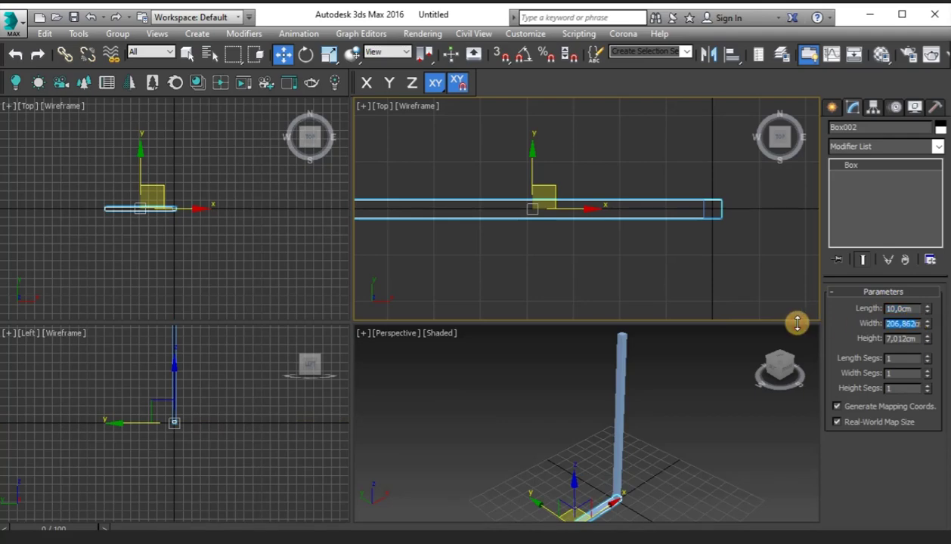
type("4")
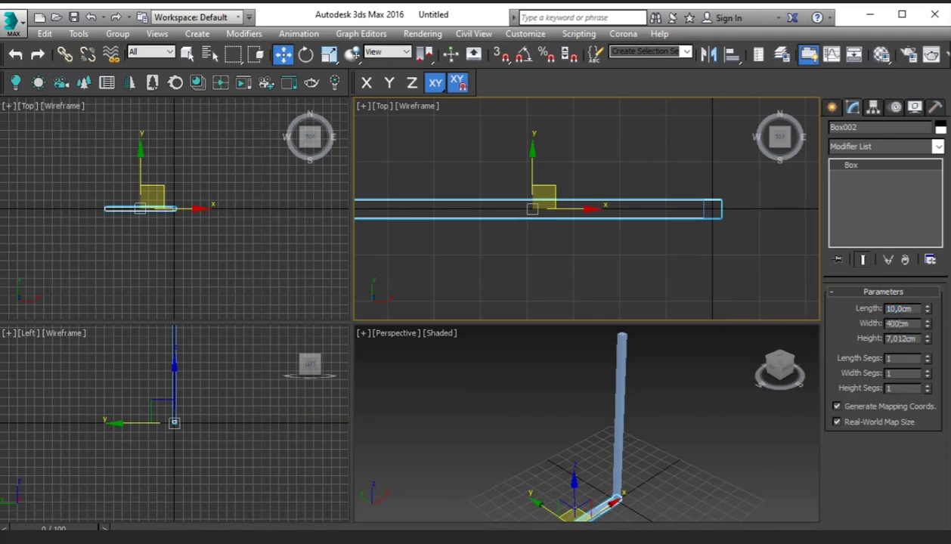
type("00")
key("Return")
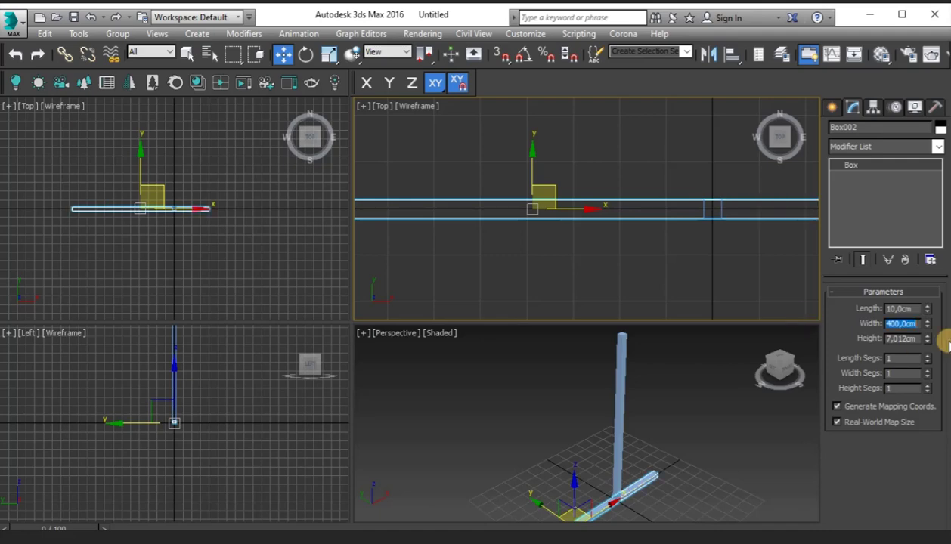
left_click(904, 340)
type("10")
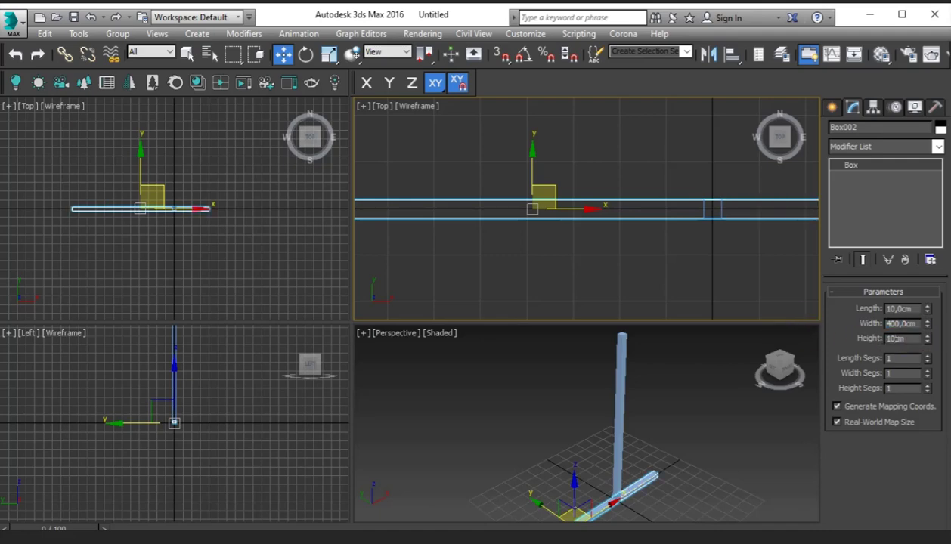
key("Return")
Move the horizontal box along X in the Top view until its end lines up with the vertical post's base
middle_click_drag(736, 267, 701, 259)
scroll(696, 257, "down", 5)
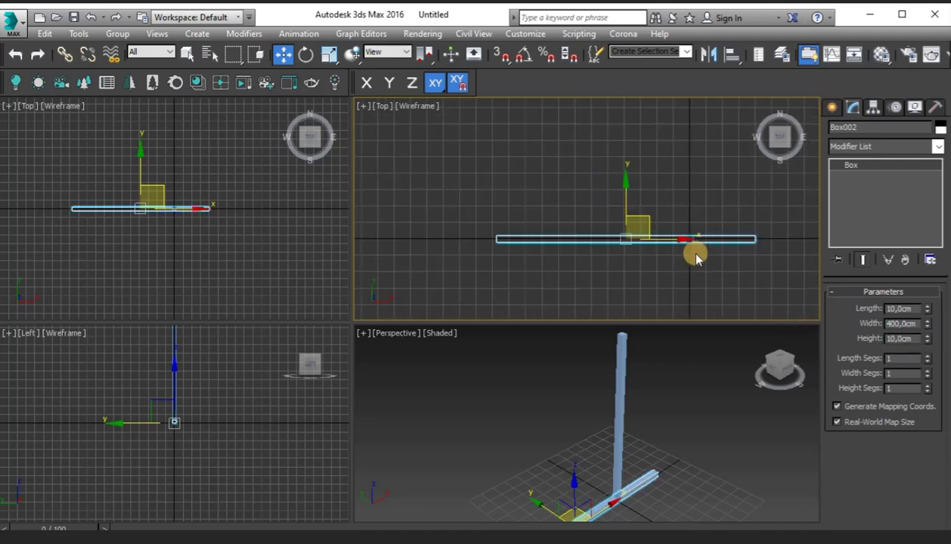
left_click_drag(670, 242, 605, 244)
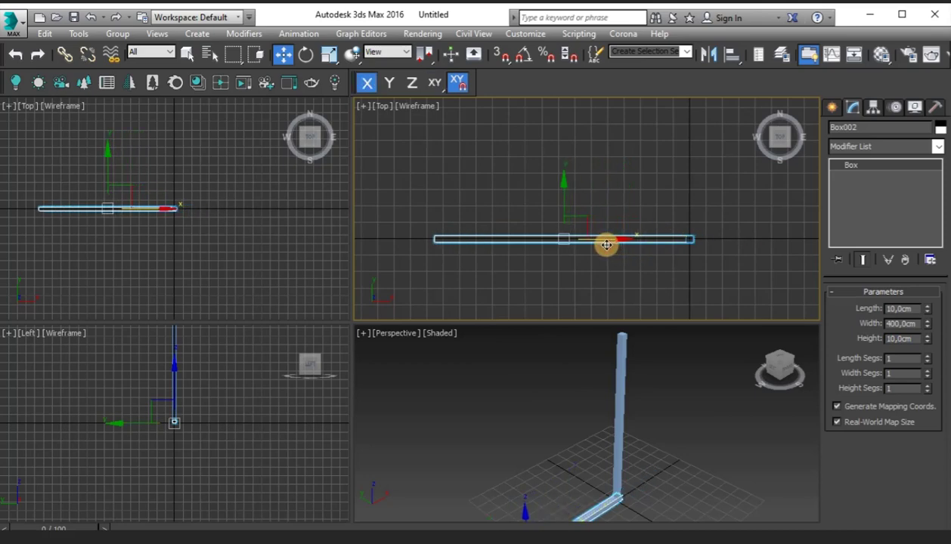
middle_click_drag(686, 407, 640, 420)
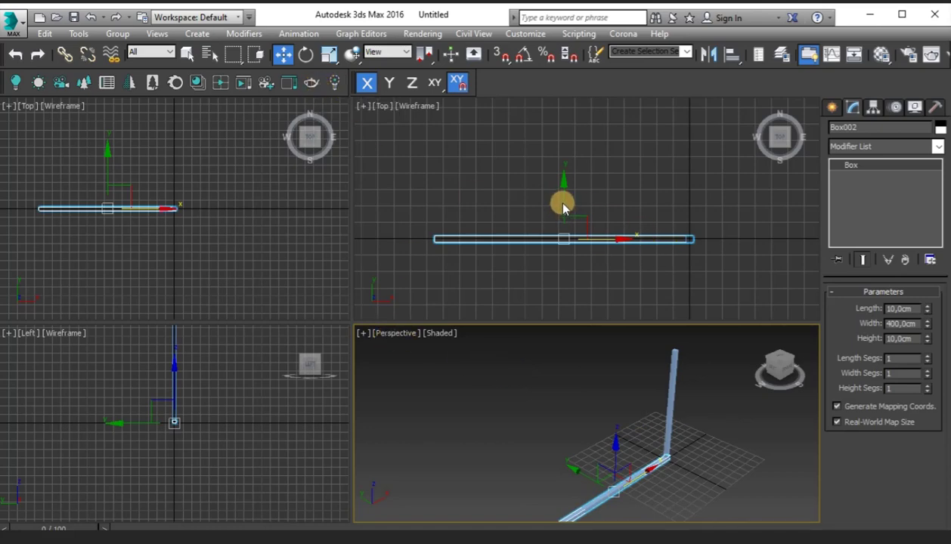
Make one copy of the horizontal box offset along Y, and rotate the copy about Y into a sloping diagonal
left_click(565, 237)
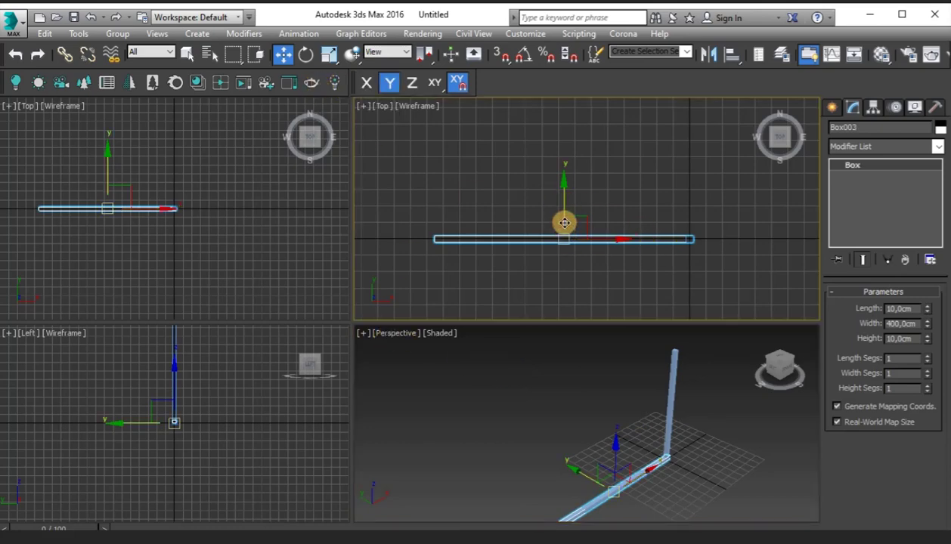
left_click_drag(565, 224, 567, 203, "shift")
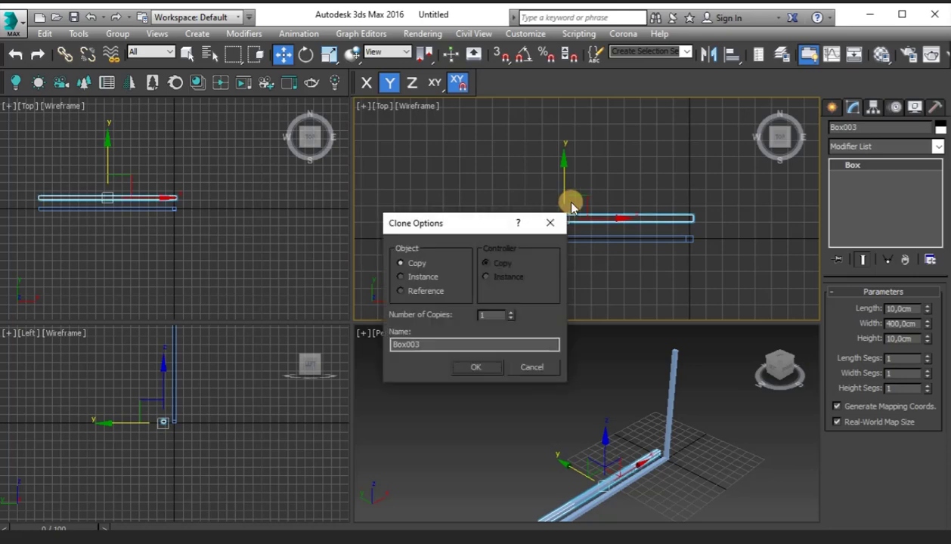
left_click(483, 368)
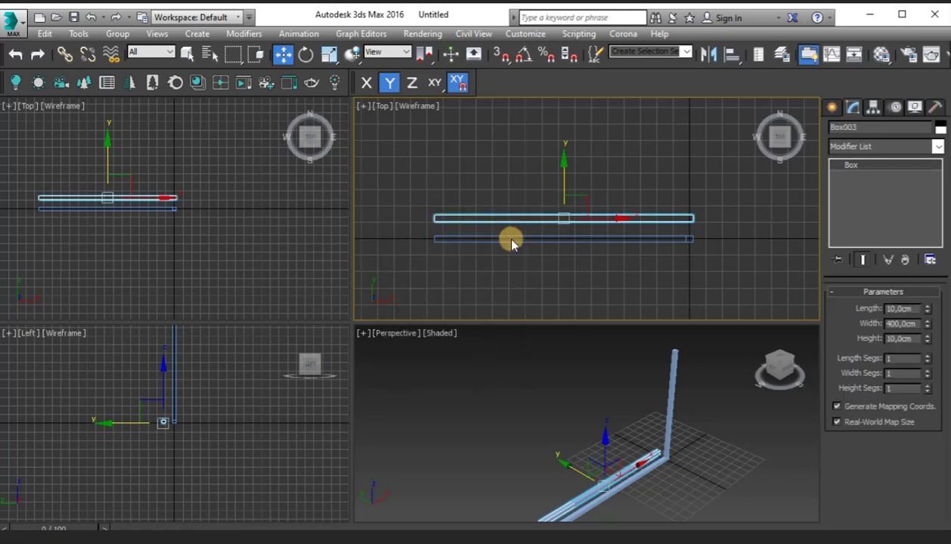
left_click(305, 54)
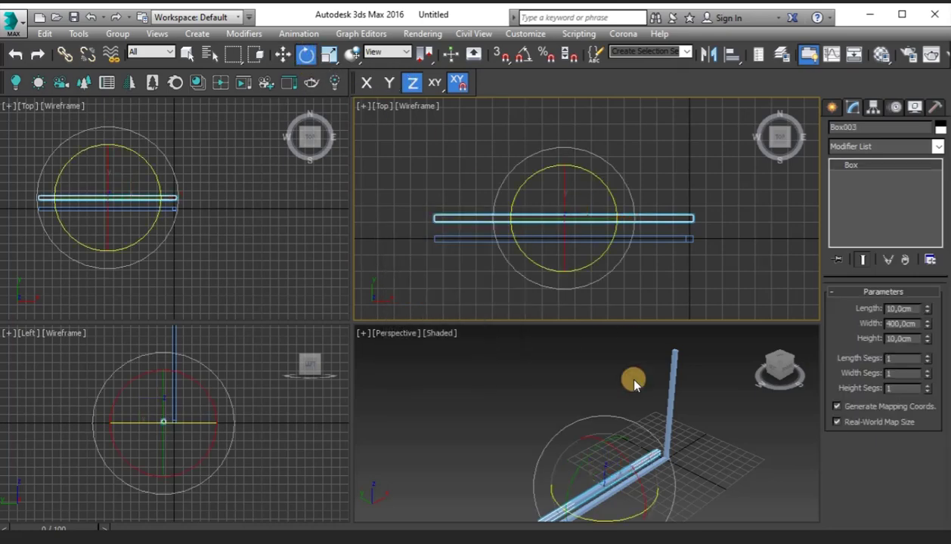
left_click_drag(593, 447, 568, 499)
Move the diagonal copy back in line with the base beam, enlarge the Perspective viewport and raise the copy between beam and post
left_click(283, 54)
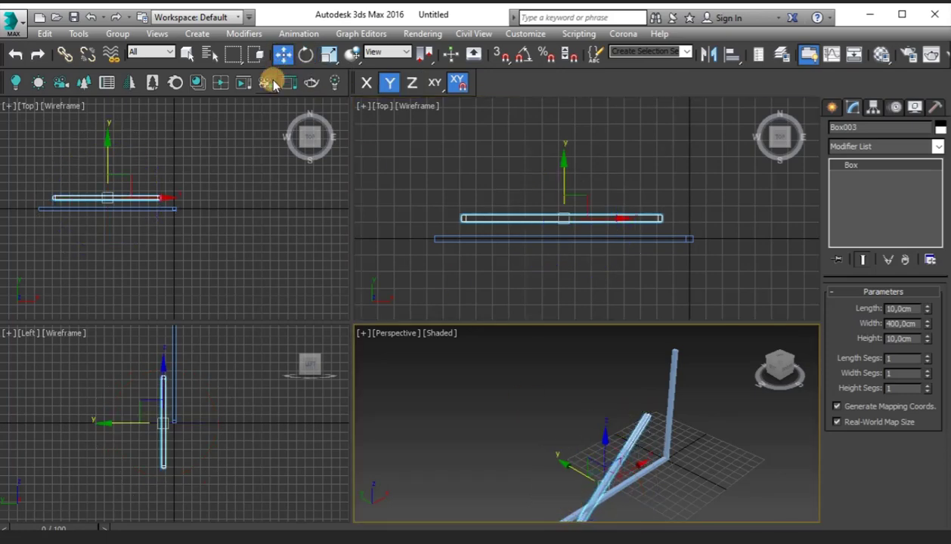
left_click_drag(562, 174, 564, 195)
right_click(631, 395)
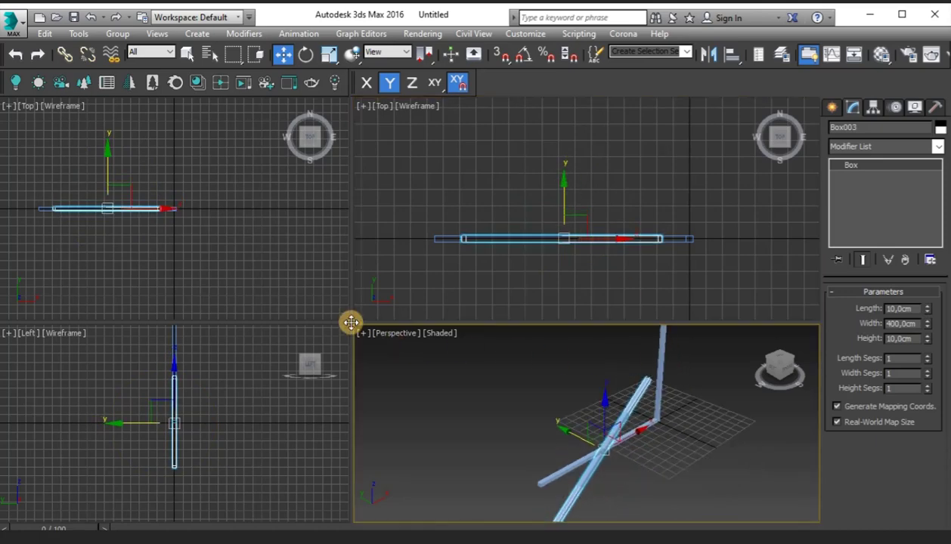
left_click_drag(350, 323, 318, 210)
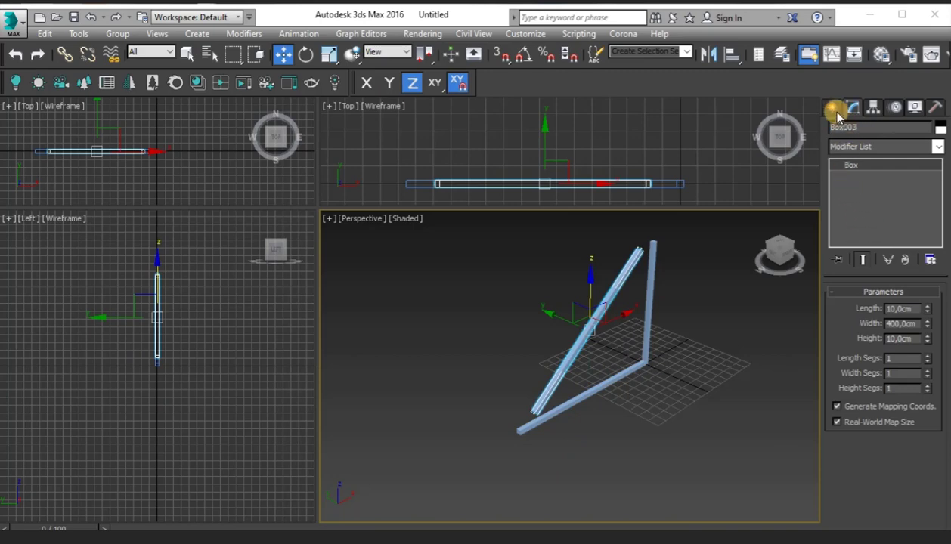
Set the diagonal beam's width to 480 cm and adjust its tilt and height to join the beam's end with the post's top
left_click_drag(928, 319, 928, 306)
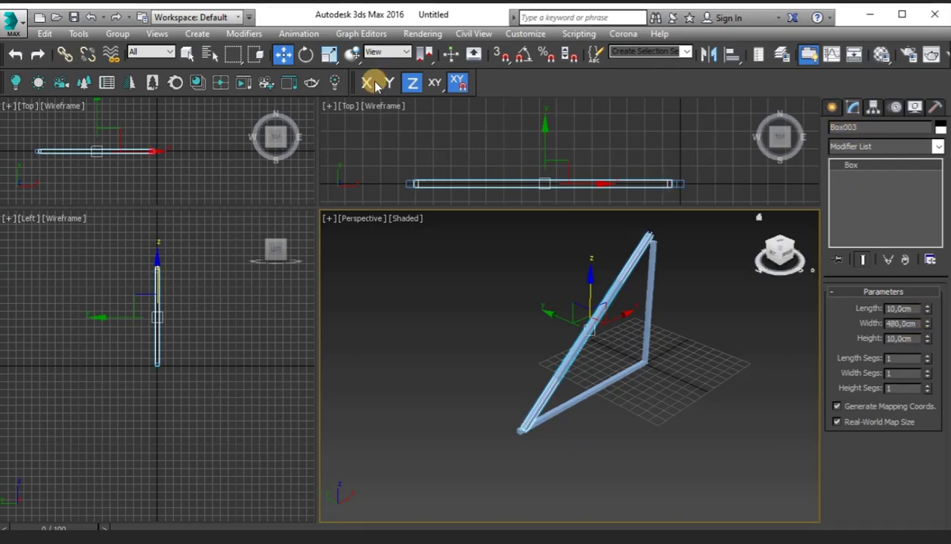
left_click(305, 54)
left_click_drag(569, 302, 569, 285)
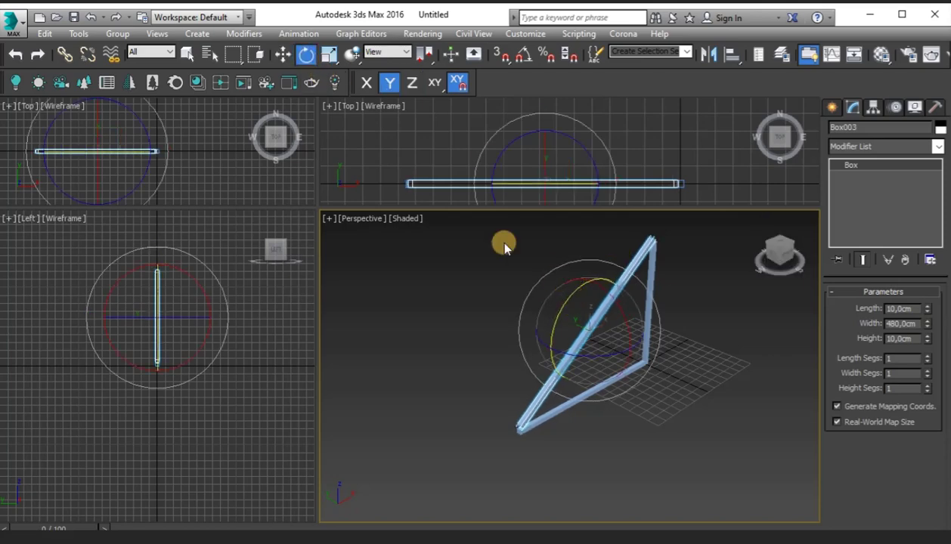
left_click(283, 59)
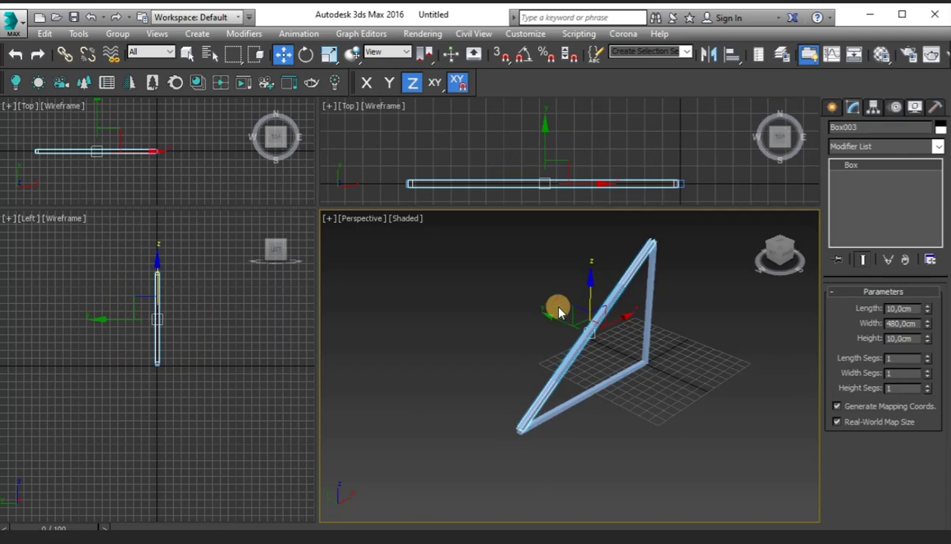
In the Top view, draw a low box about 182 cm long and 38 cm wide across the base beam's free end, centred on it along Y
middle_click_drag(557, 308, 516, 332)
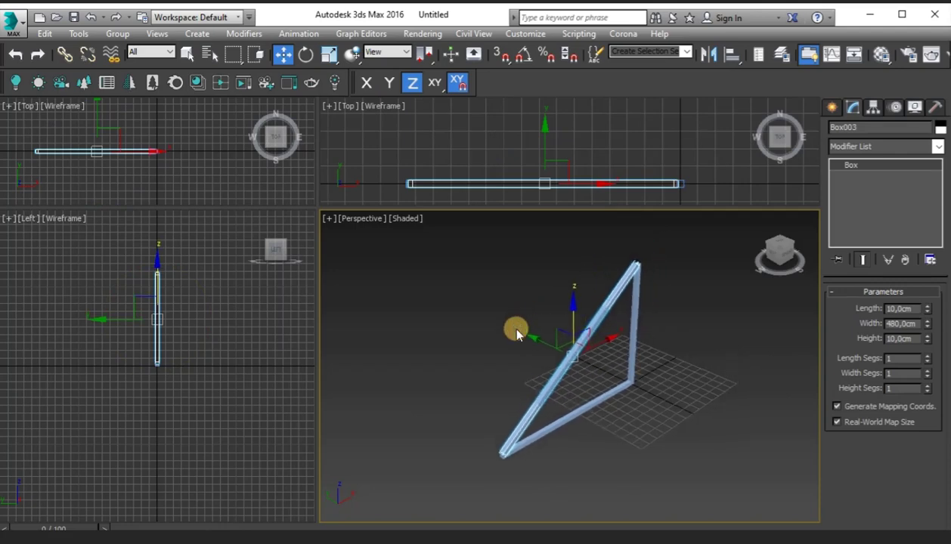
scroll(516, 334, "up", 2)
scroll(516, 334, "down", 2)
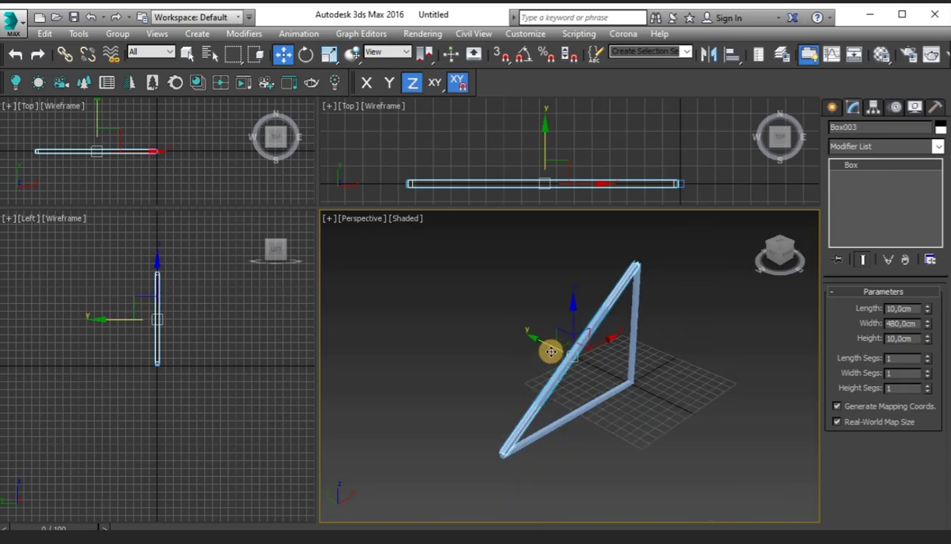
middle_click_drag(581, 167, 607, 148)
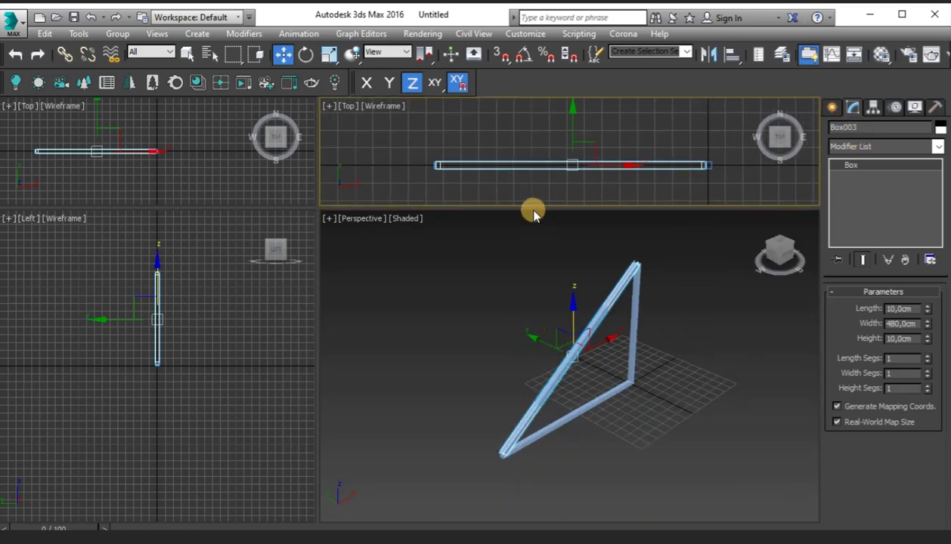
key("alt+w")
left_click(834, 108)
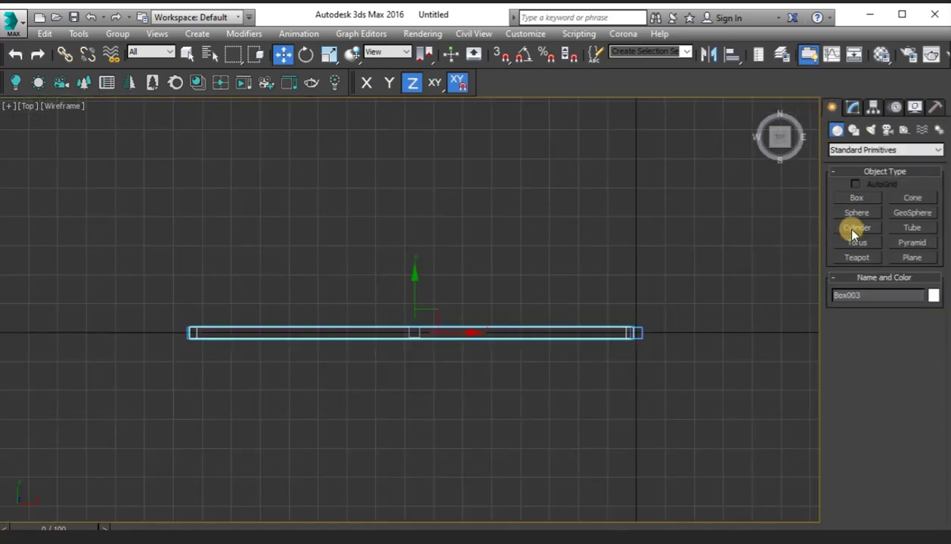
left_click(856, 198)
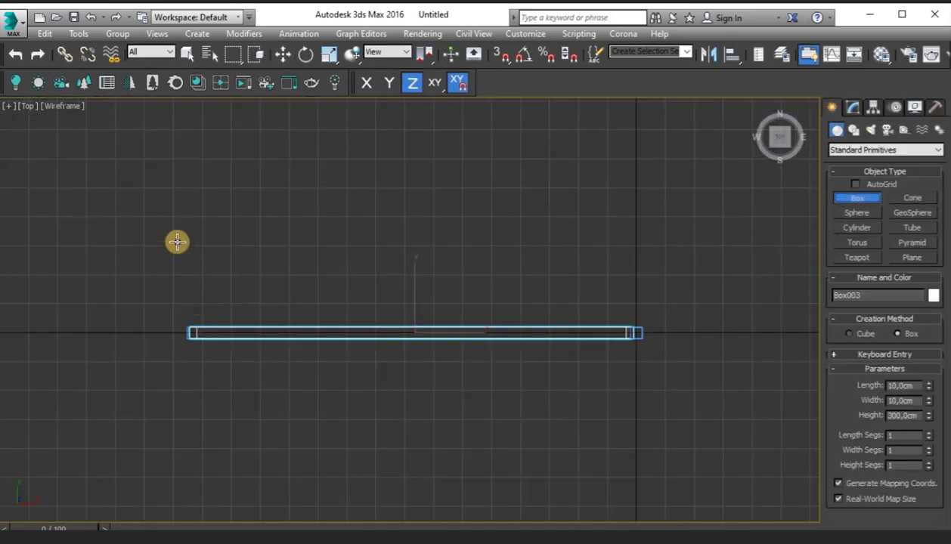
left_click_drag(177, 242, 221, 450)
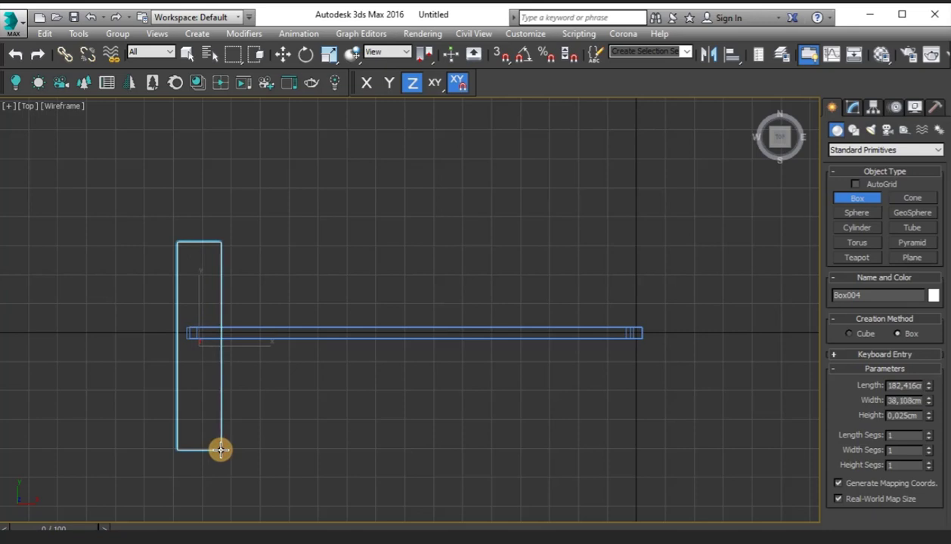
left_click(217, 442)
left_click(283, 53)
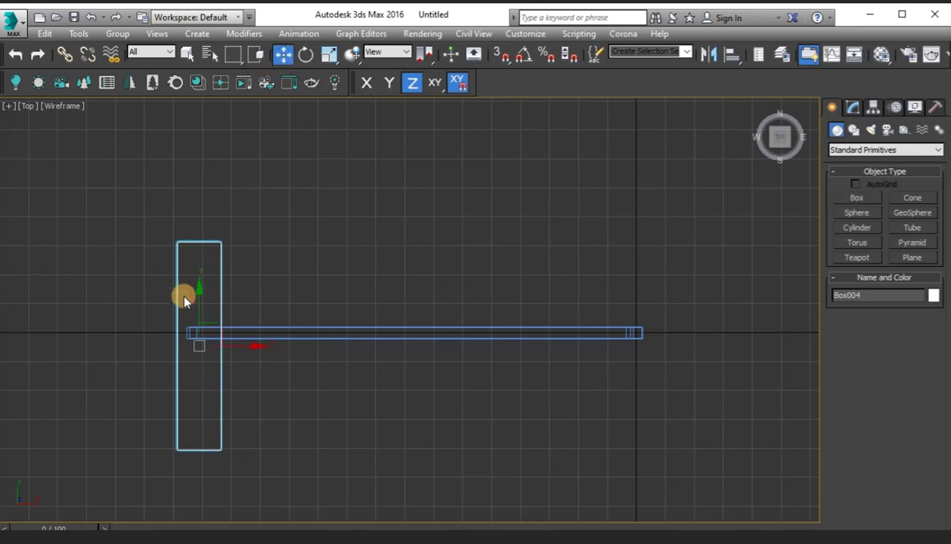
left_click_drag(197, 294, 198, 285)
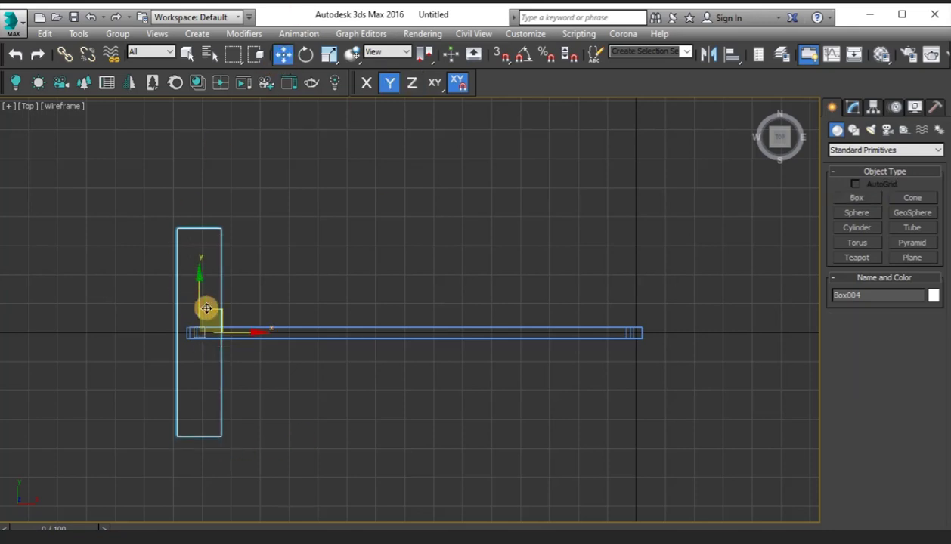
Start the Array tool on the low box, with the viewports clear of the dialog and the preview turned on
key("alt+w")
middle_click_drag(461, 360, 444, 346)
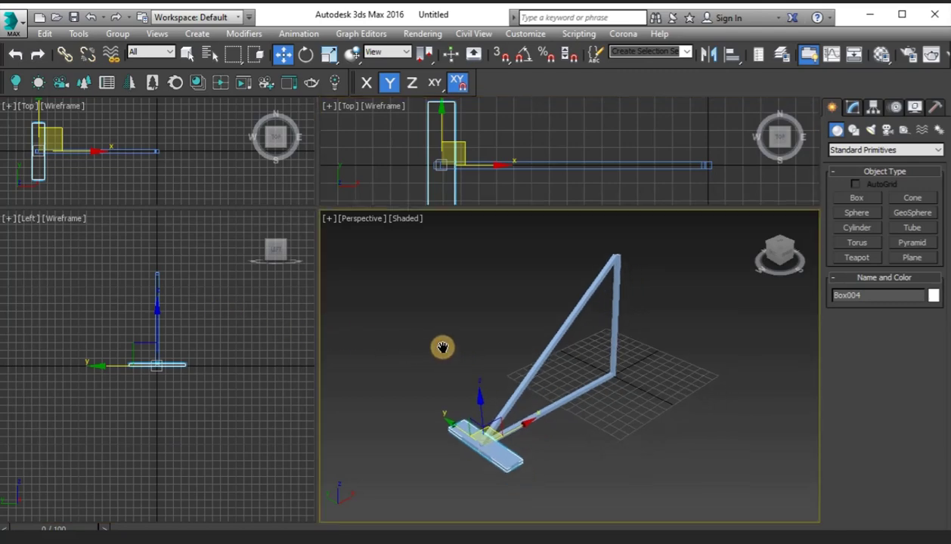
left_click(80, 34)
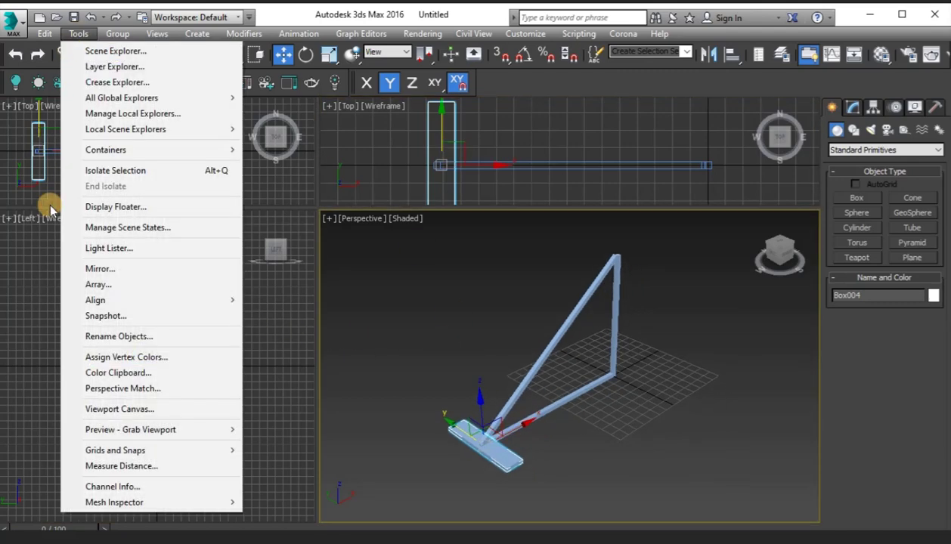
left_click(104, 286)
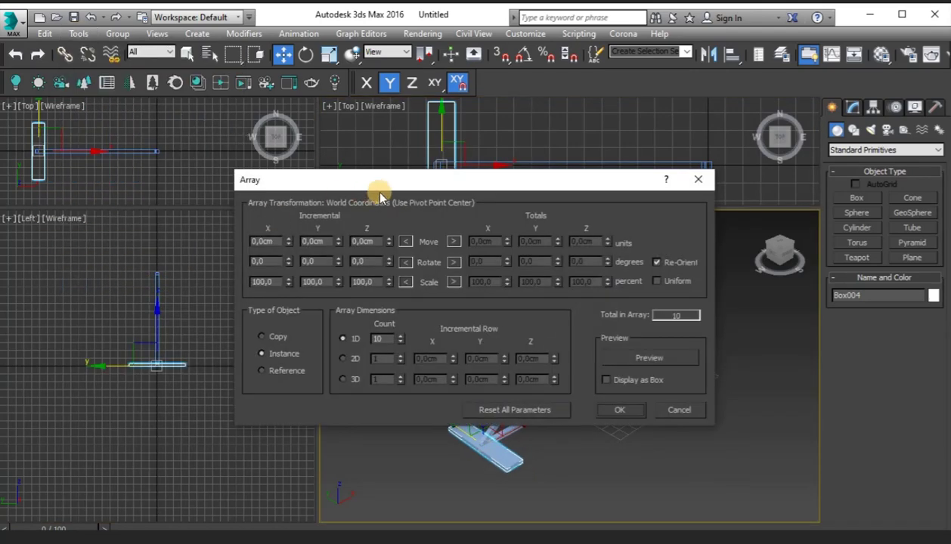
left_click_drag(378, 187, 435, 29)
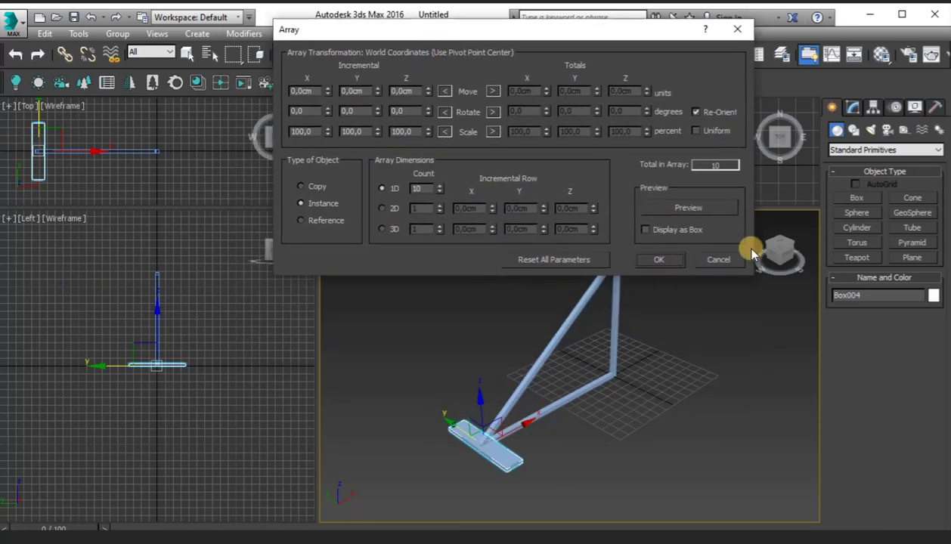
left_click(706, 209)
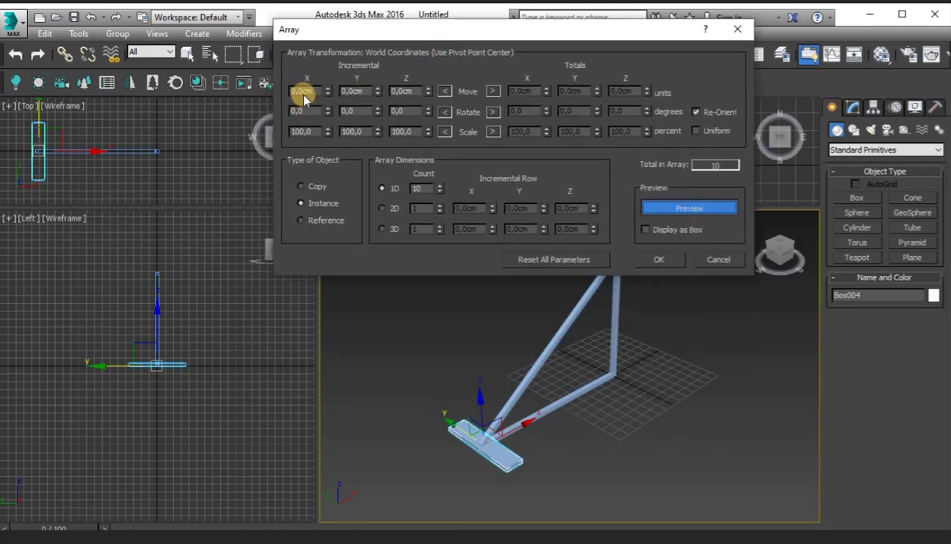
Set the array's incremental move to 63.5 cm in X and 50.8 cm in Z to form rising stair treads
left_click_drag(327, 89, 332, 73)
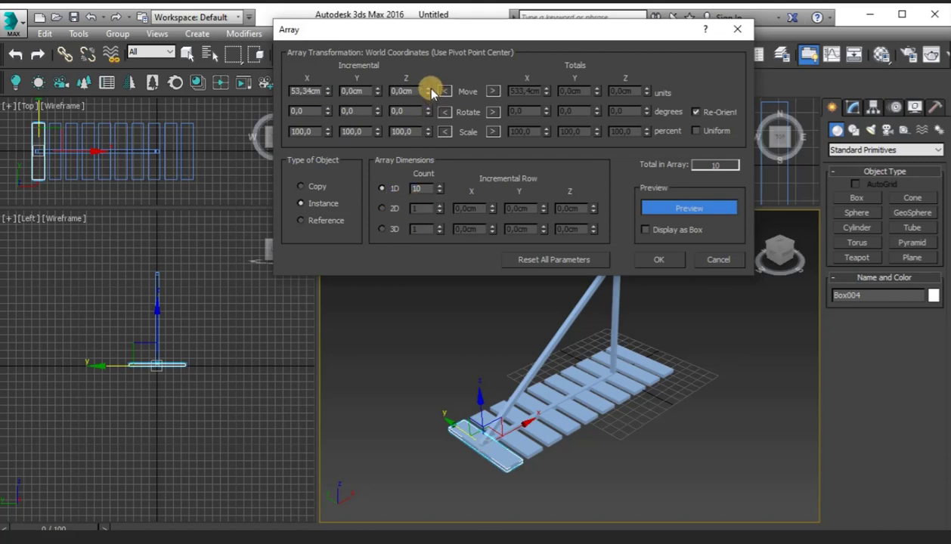
left_click_drag(429, 89, 428, 71)
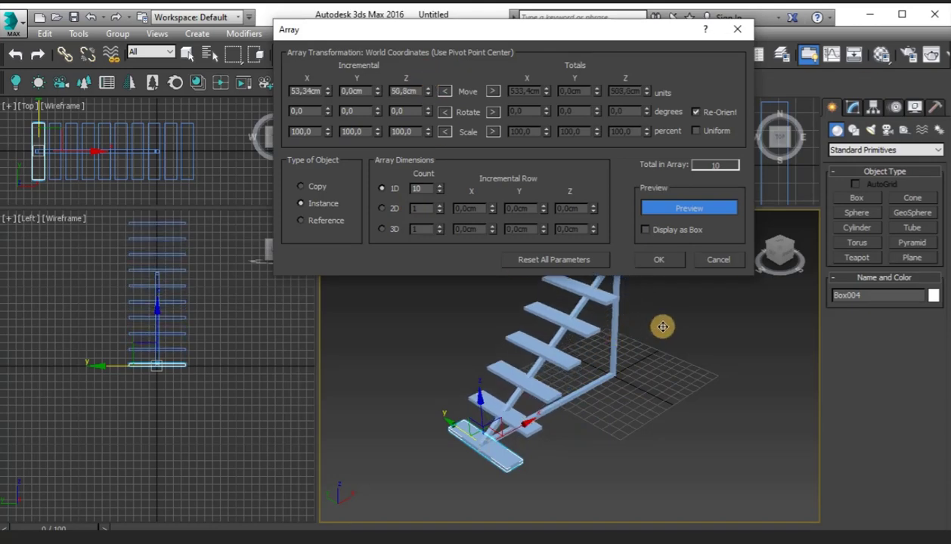
middle_click_drag(662, 326, 690, 391)
scroll(665, 379, "down", 3)
left_click_drag(322, 99, 327, 94)
left_click_drag(329, 91, 326, 71)
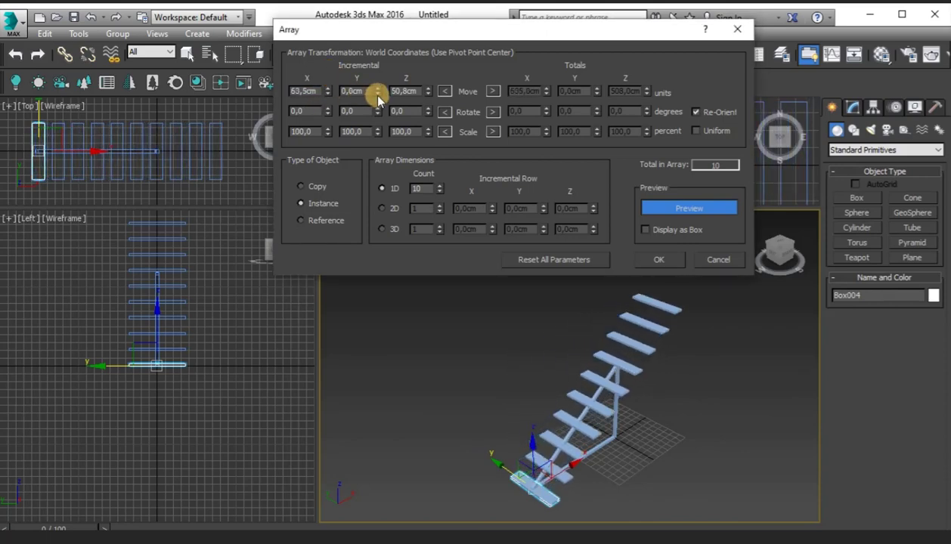
Try an incremental Y move of 7.62 cm for the array and reset it to 0 cm
left_click_drag(376, 94, 380, 95)
double_click(357, 91)
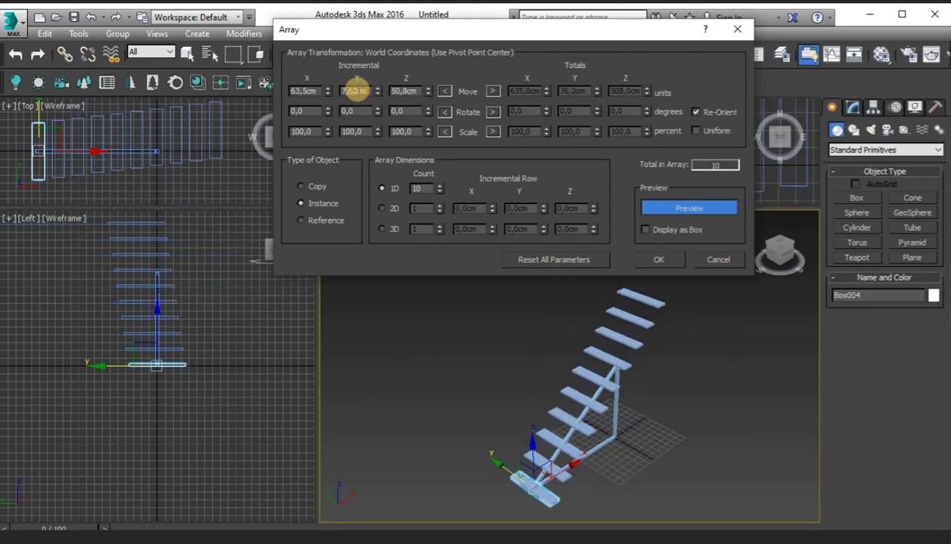
type("0")
key("Return")
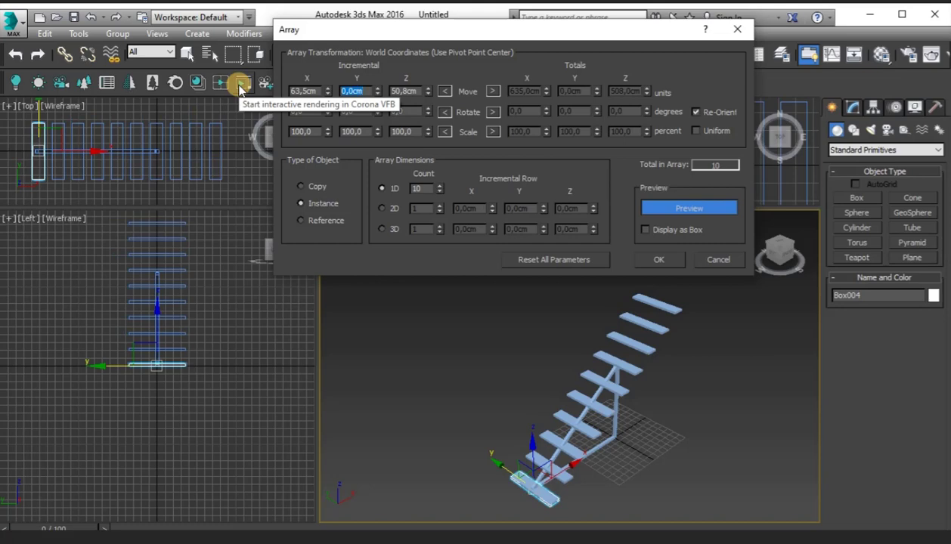
Try an array count of 5 with an incremental X move of 91.44 cm, then reset all array parameters
double_click(420, 188)
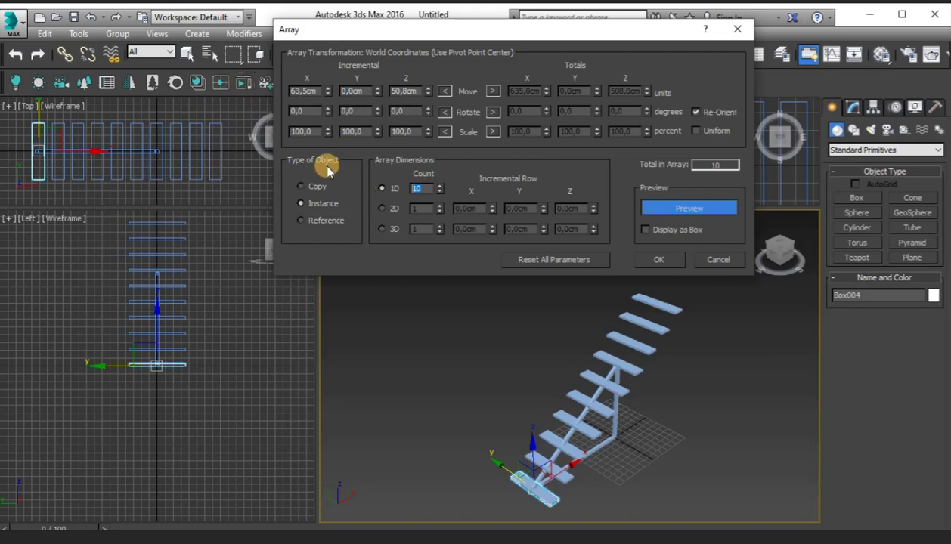
type("5")
key("Return")
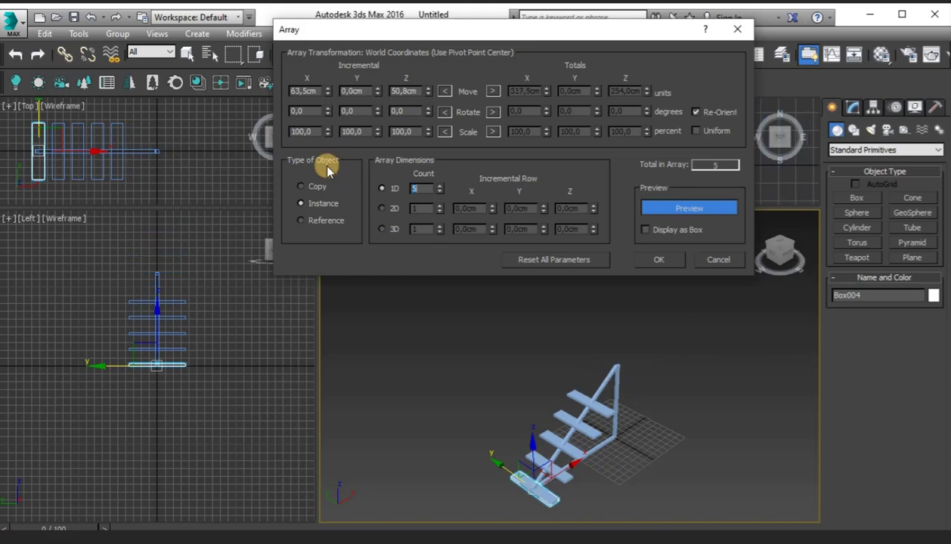
left_click_drag(327, 94, 331, 87)
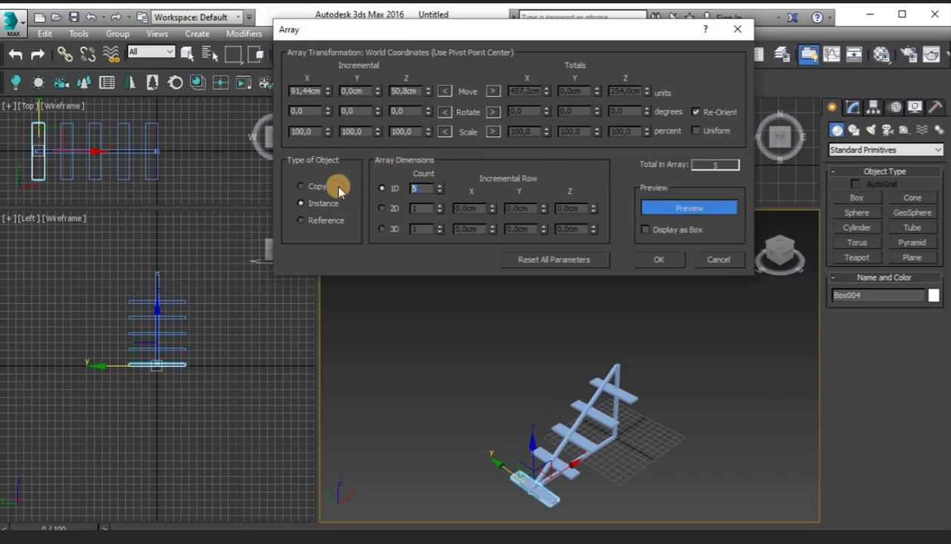
left_click(545, 260)
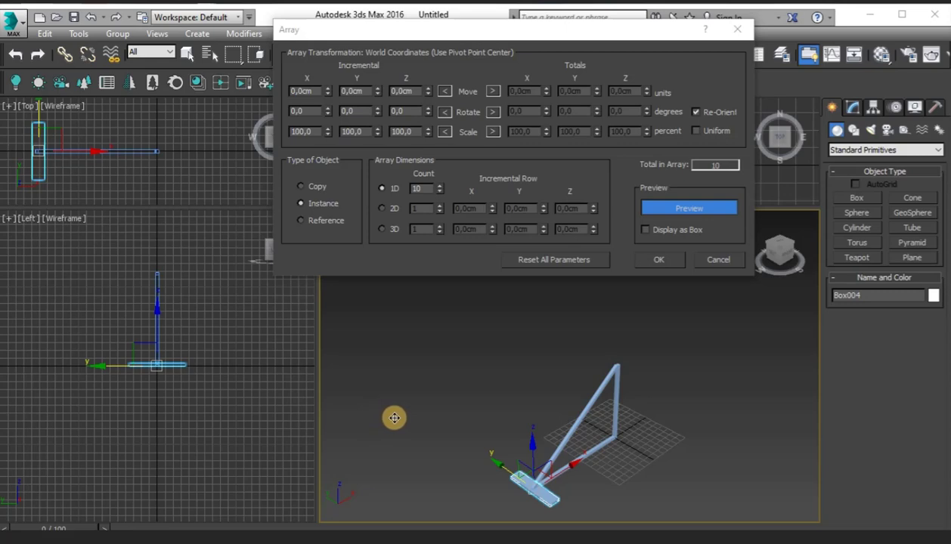
Switch the array's move to totals of 400 cm in X and 300 cm in Z, and create the stair treads
left_click(491, 92)
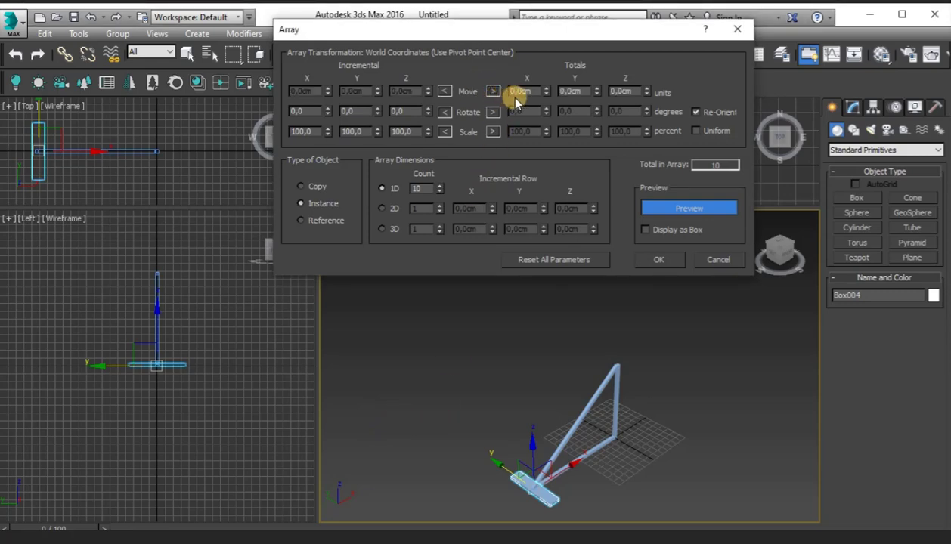
scroll(612, 472, "up", 4)
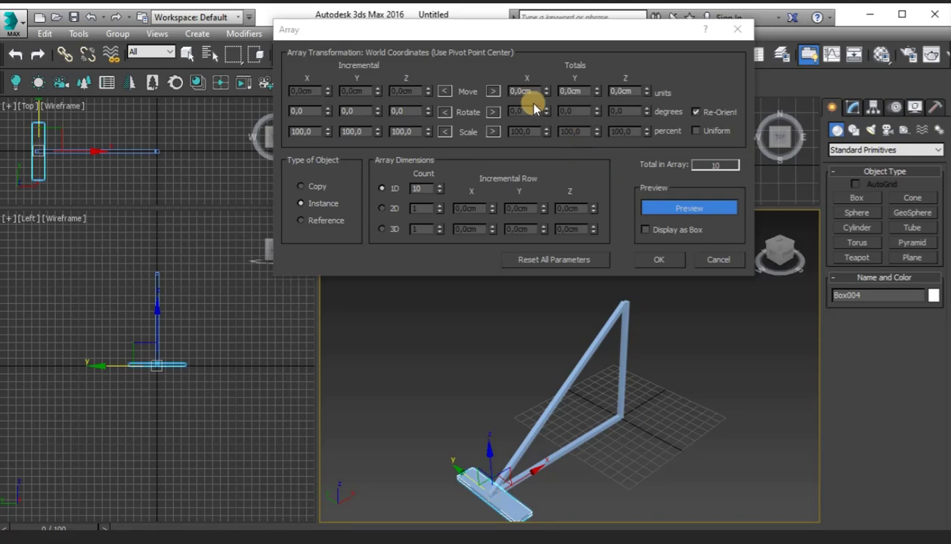
double_click(514, 91)
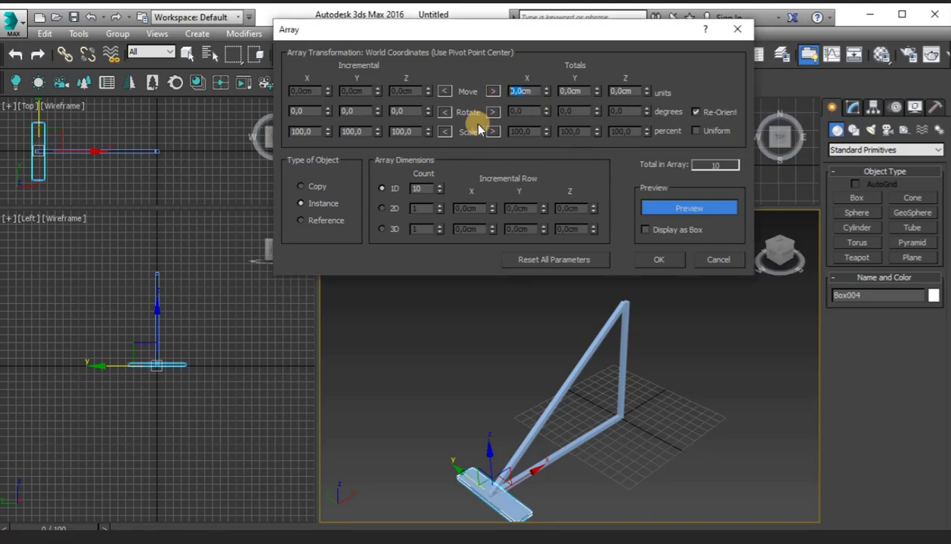
type("400")
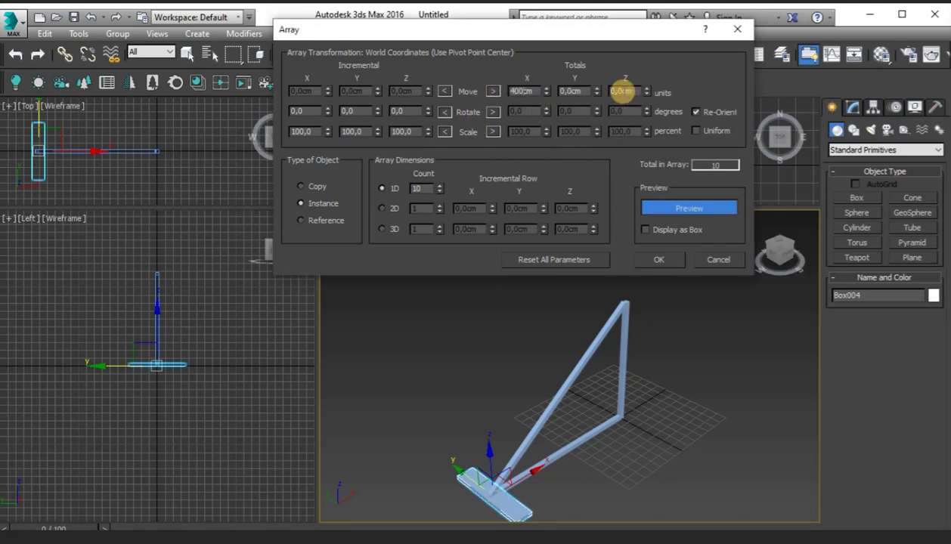
double_click(621, 91)
type("300")
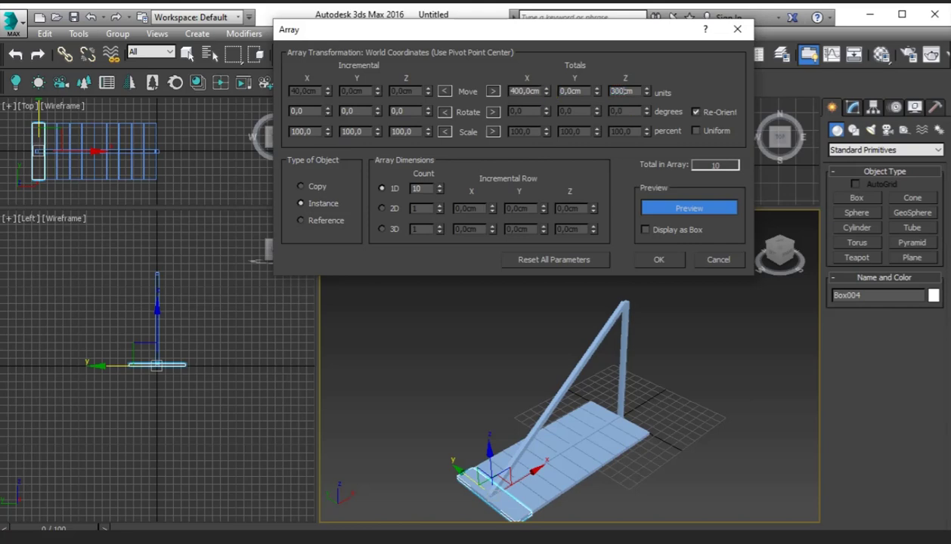
key("Return")
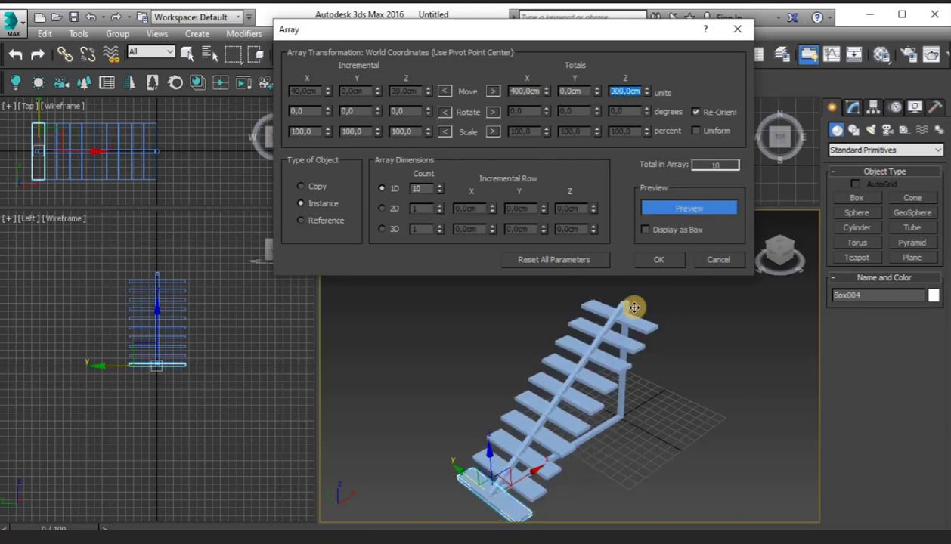
left_click(661, 259)
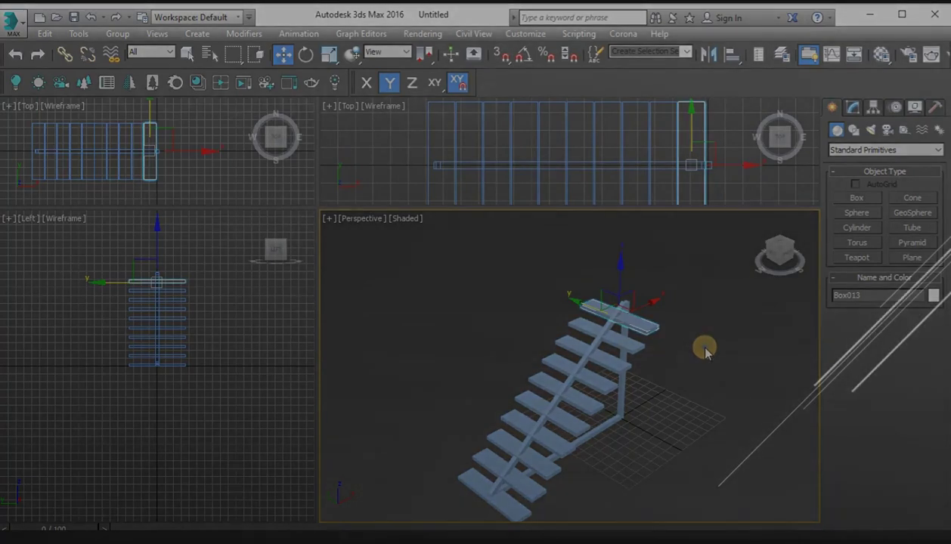
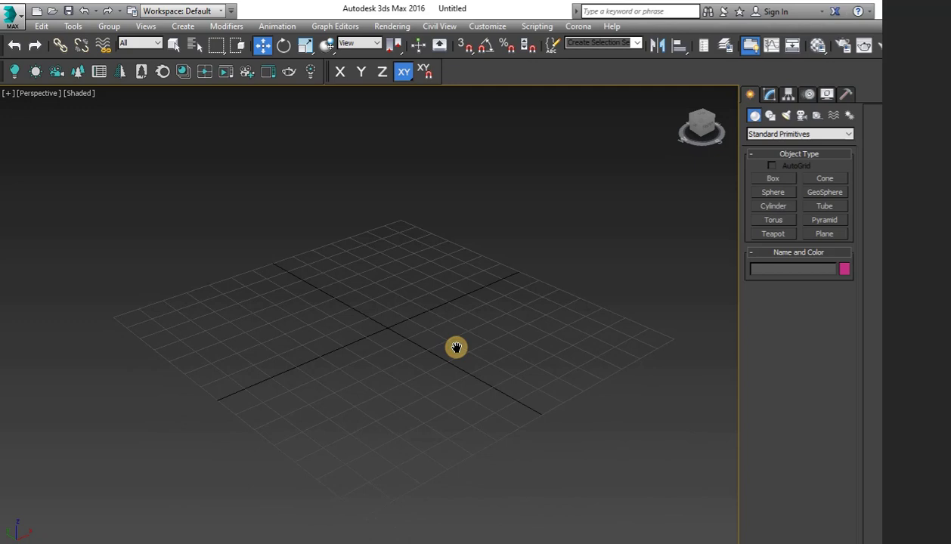
In the new scene's Top view, create a plane 600 cm long and 800 cm wide at the origin using keyboard entry
key("alt+w")
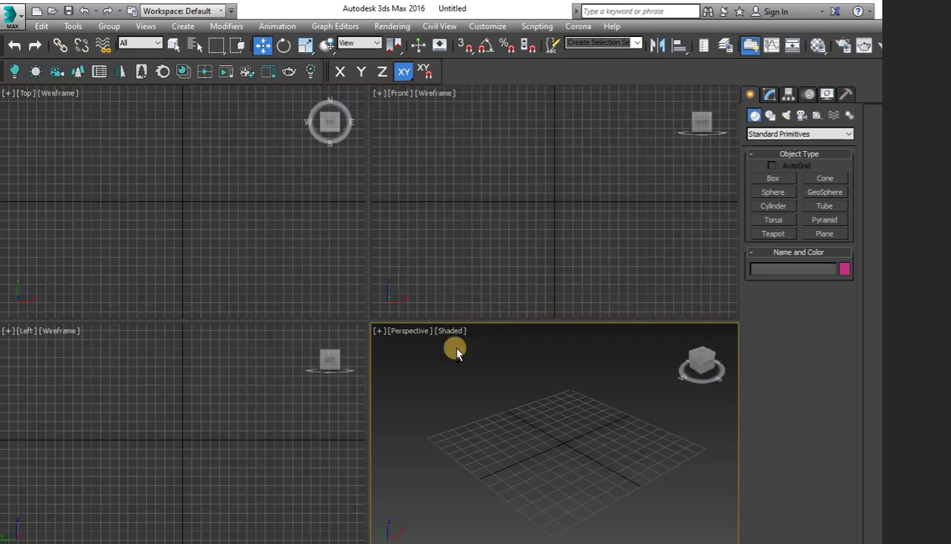
left_click(116, 164)
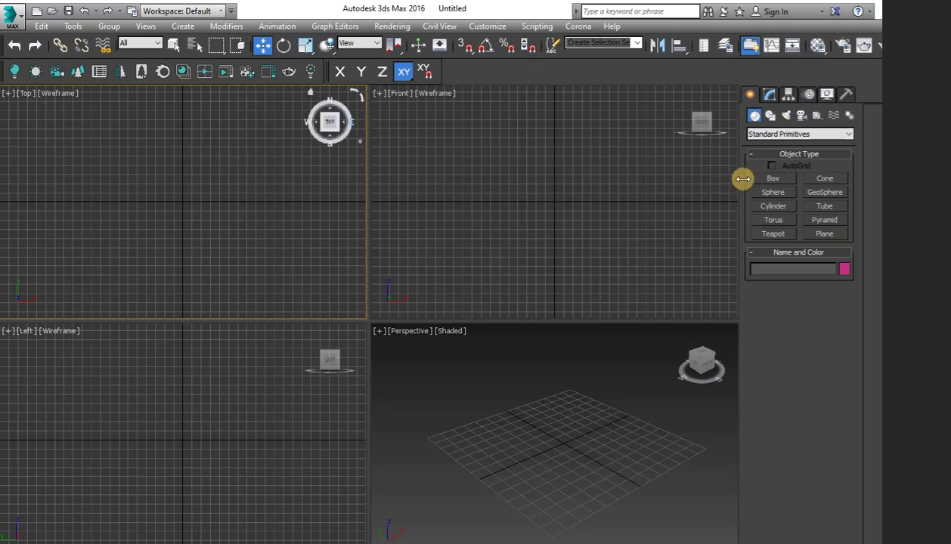
left_click(823, 234)
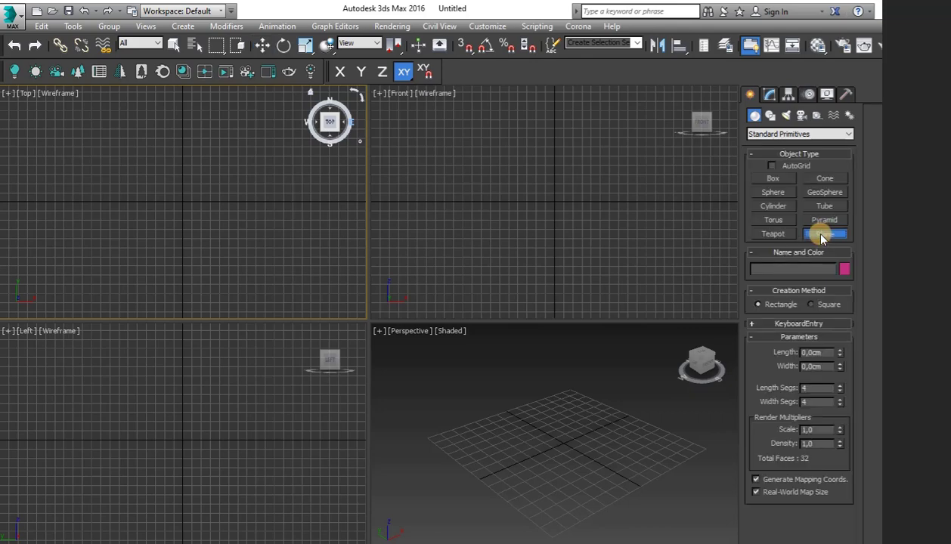
left_click(752, 326)
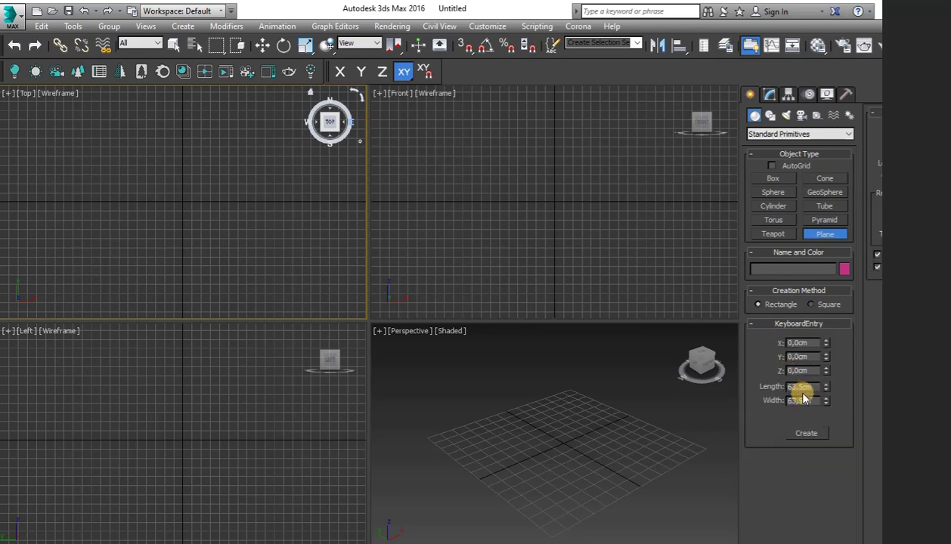
left_click_drag(800, 387, 764, 391)
type("600")
left_click(802, 407)
left_click_drag(803, 409, 778, 403)
type("800")
left_click(805, 434)
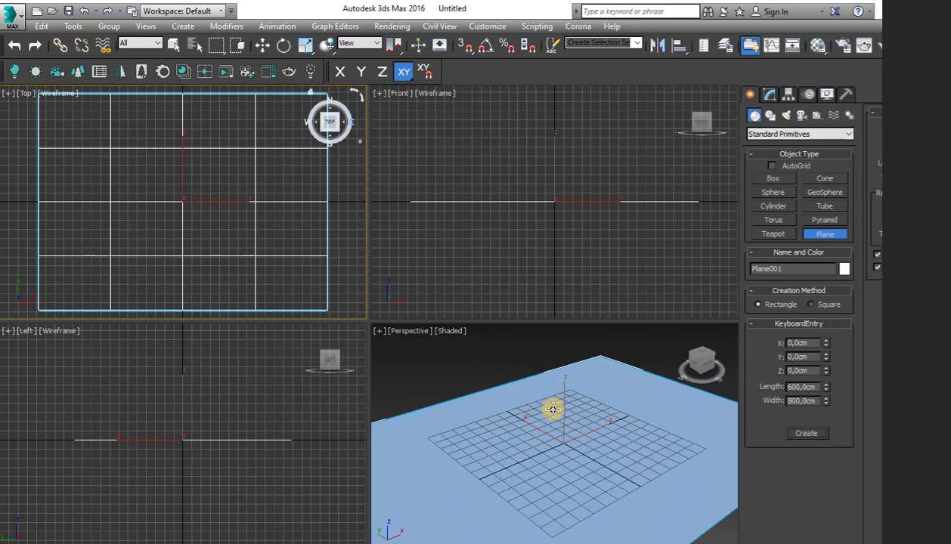
Maximize the Perspective viewport and change the plane's object color to green
left_click(425, 360)
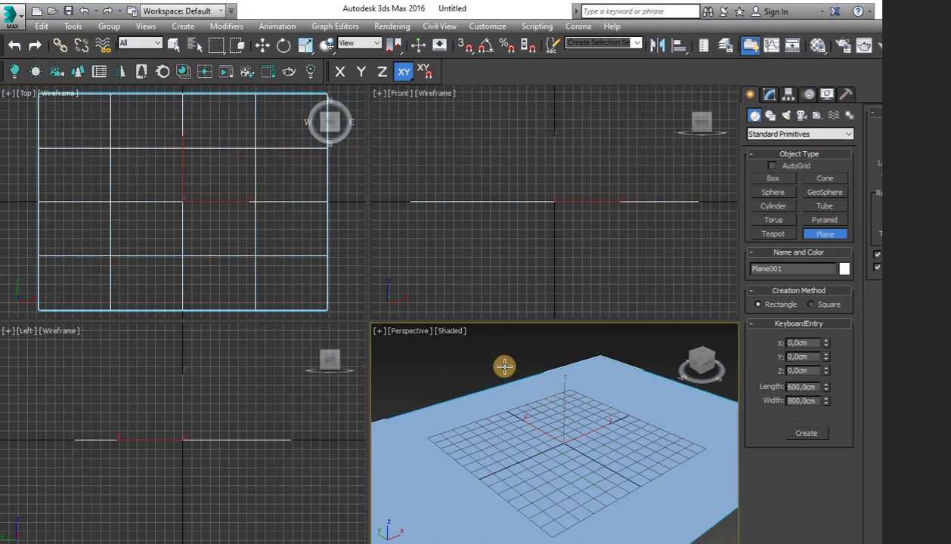
key("alt+w")
scroll(557, 351, "down", 3)
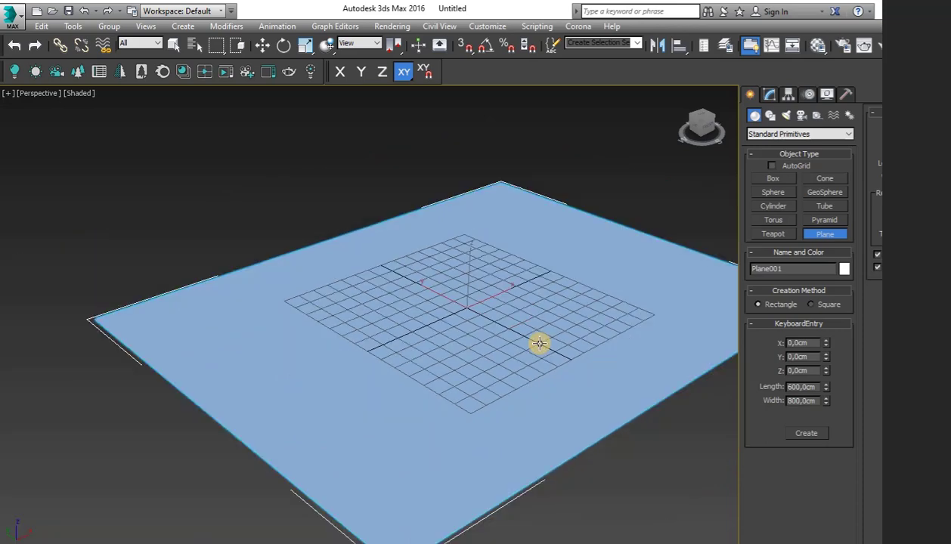
middle_click_drag(553, 343, 474, 352)
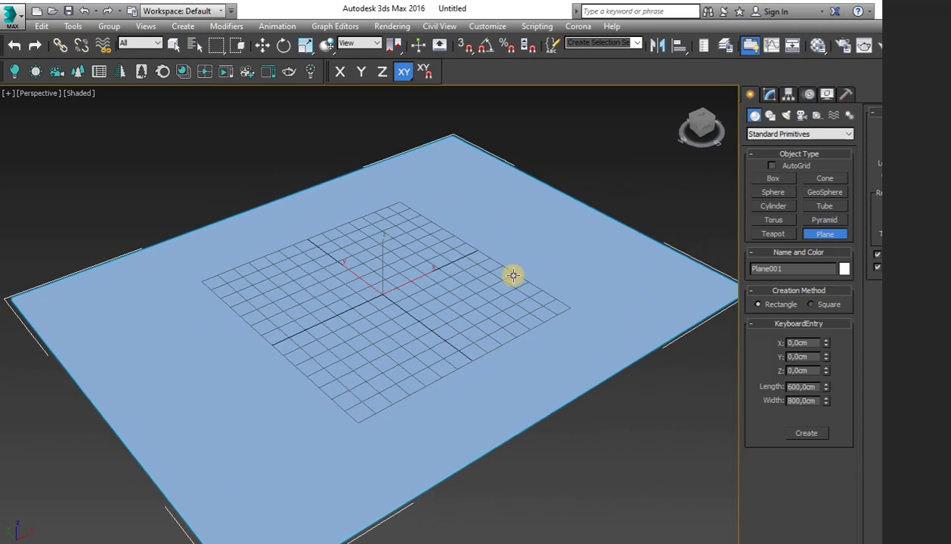
left_click(770, 94)
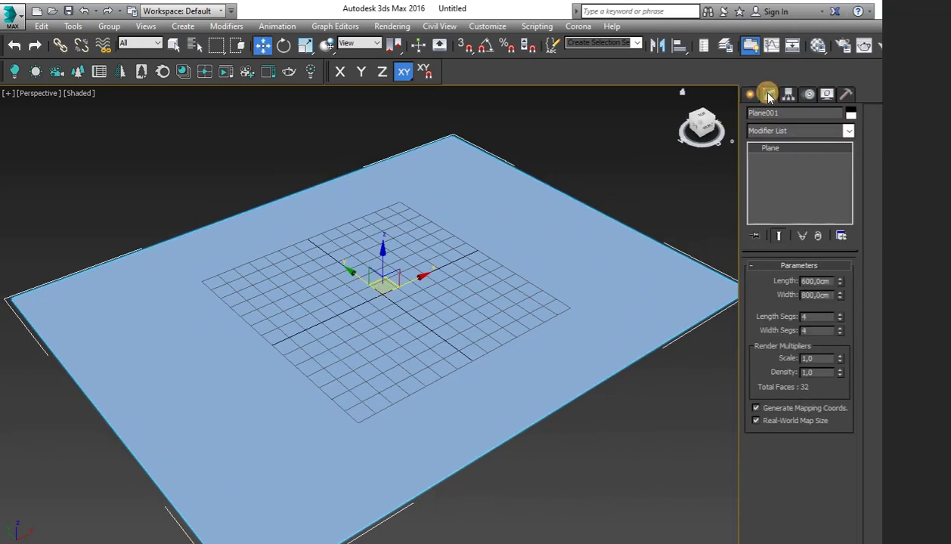
left_click(851, 115)
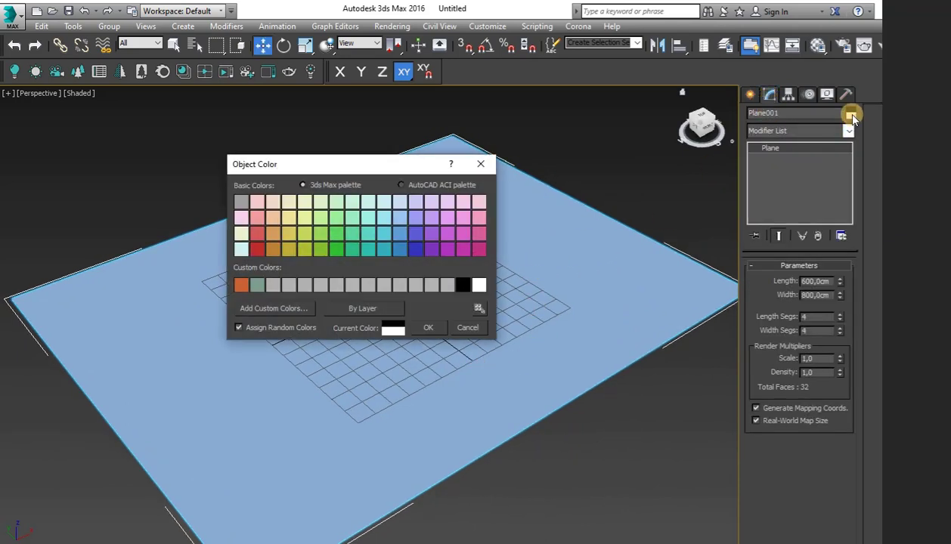
left_click(337, 251)
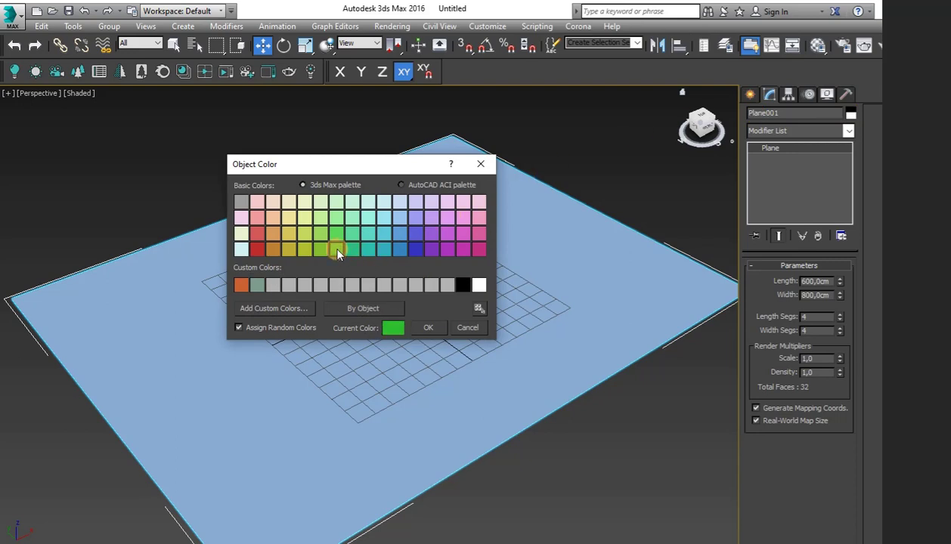
left_click(427, 330)
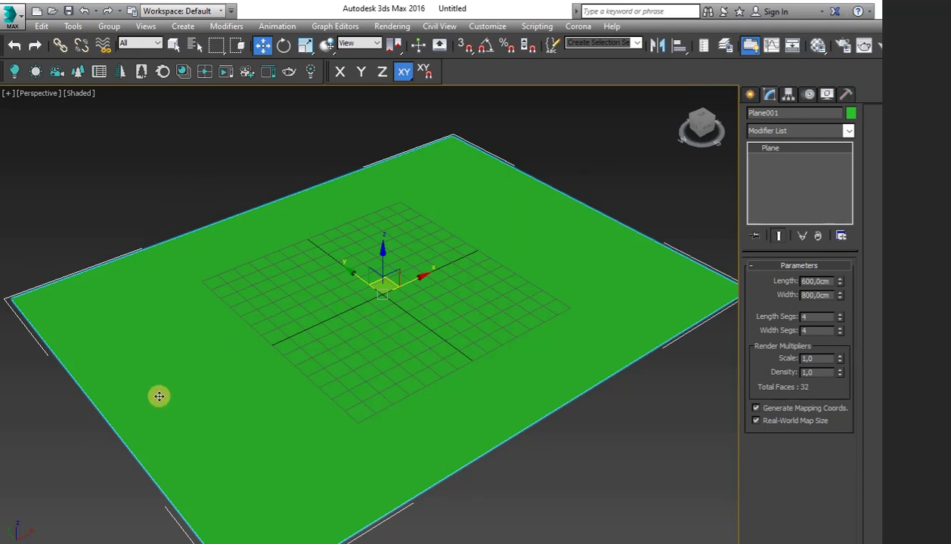
Freeze the green plane so it cannot be selected
middle_click_drag(447, 353, 491, 340)
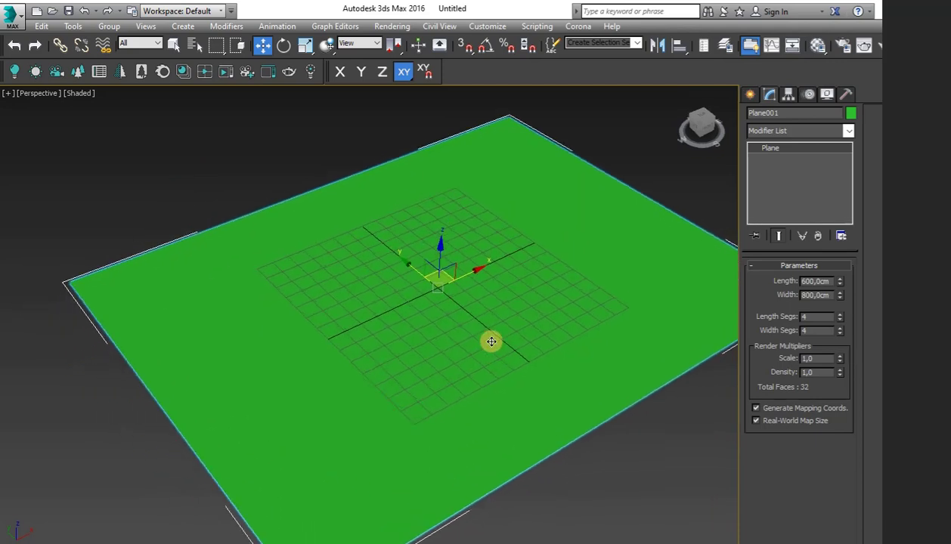
right_click(338, 220)
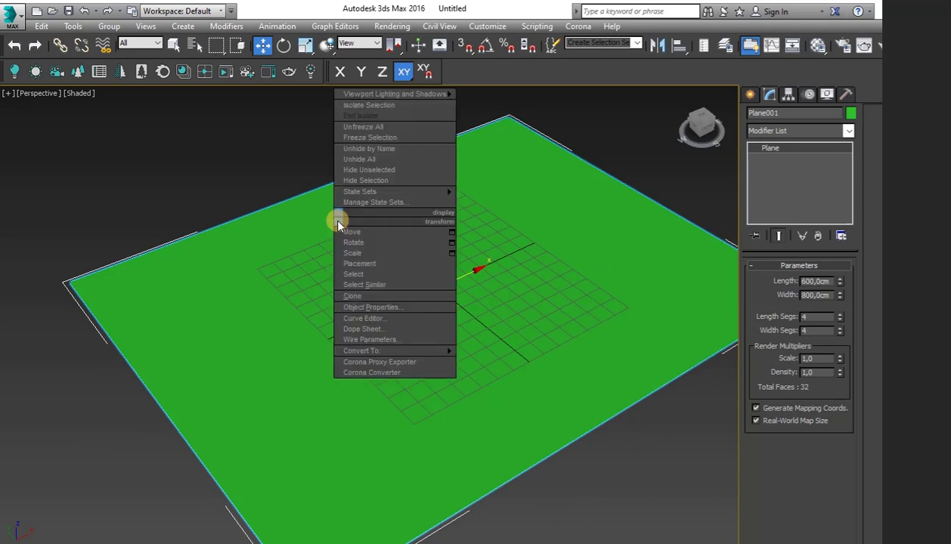
left_click(427, 139)
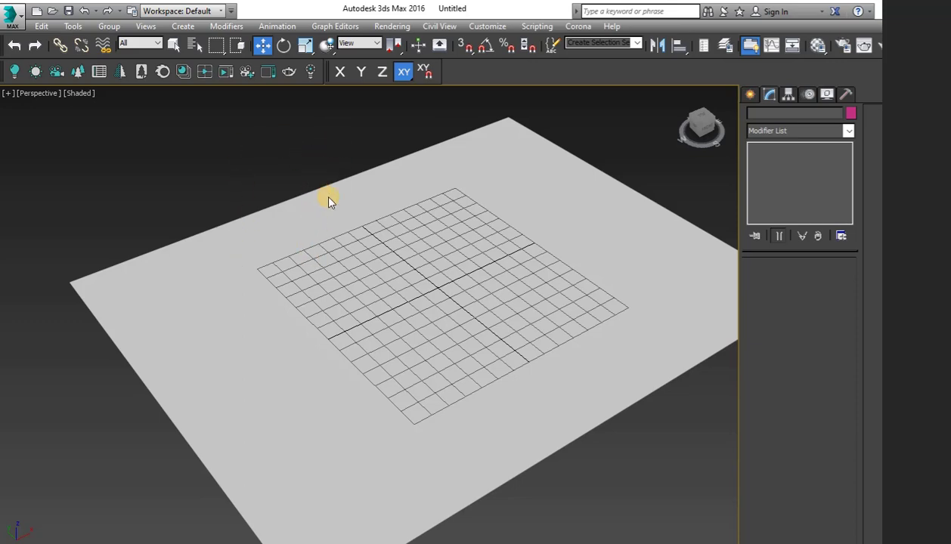
mouse_move(317, 262)
middle_mouse_down("alt")
mouse_move(312, 268)
mouse_move(314, 248)
mouse_move(324, 252)
middle_mouse_up("alt")
middle_click_drag(421, 301, 385, 308)
Restore the four-viewport layout, change the Front viewport to a Top view and enlarge it to fit the whole plane
left_click(747, 95)
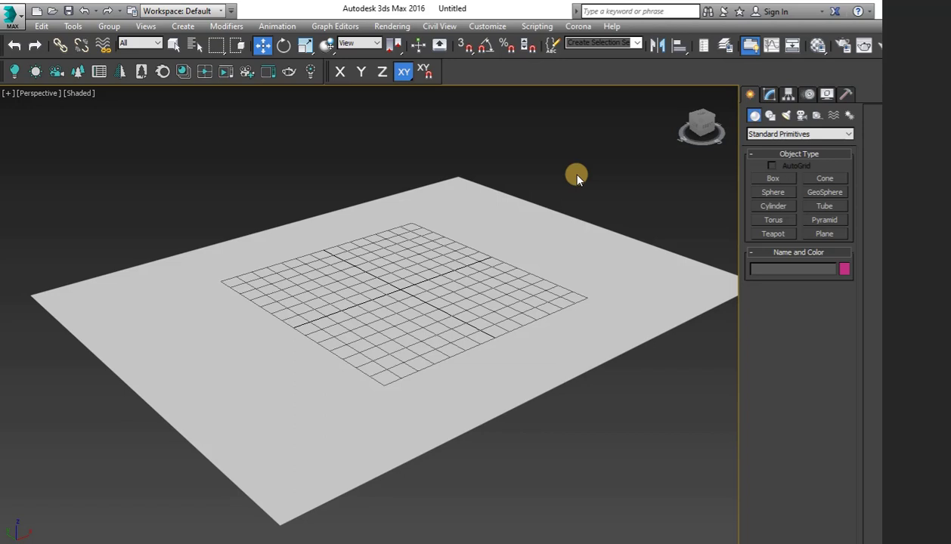
key("alt+w")
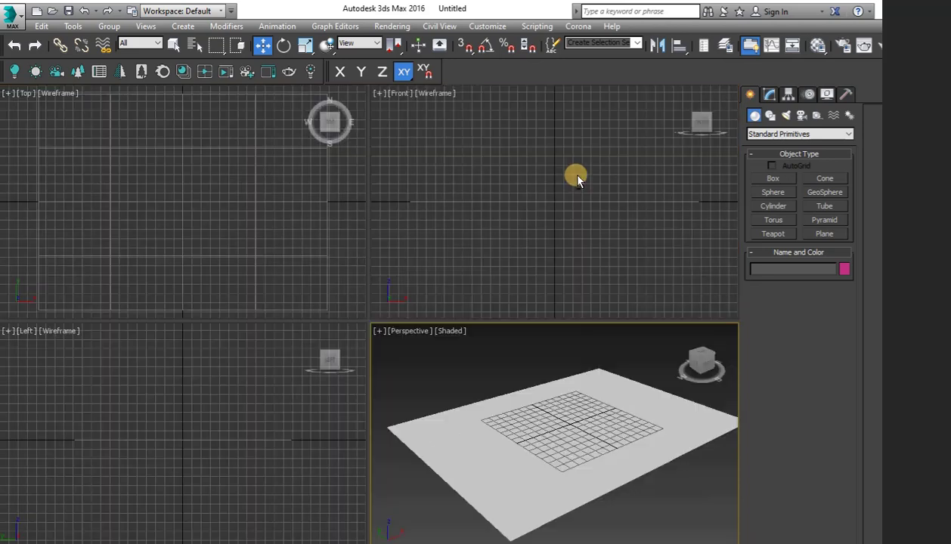
left_click(577, 178)
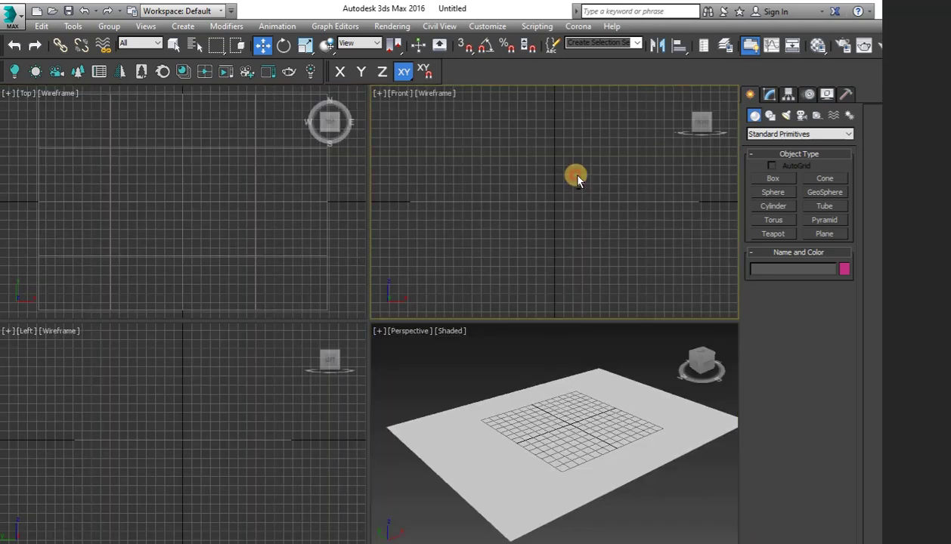
left_click(404, 96)
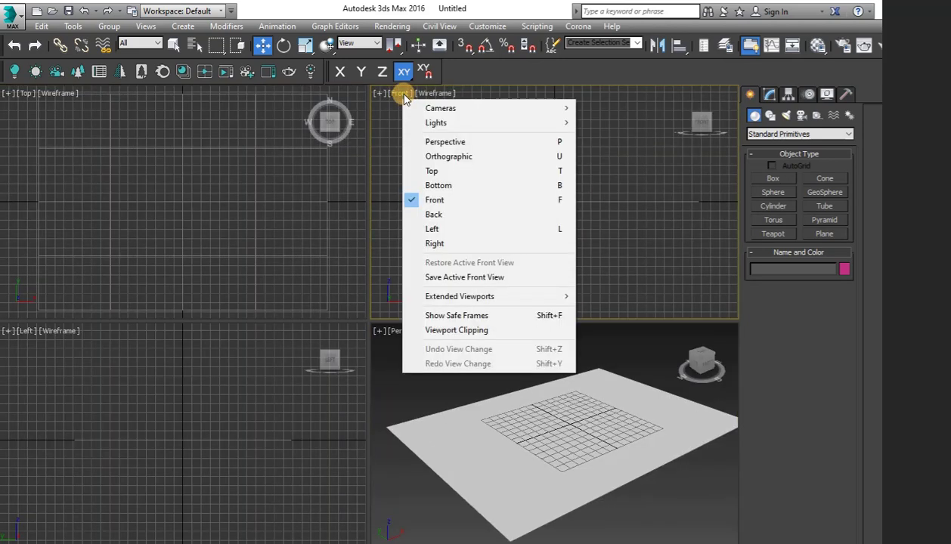
left_click(432, 168)
scroll(529, 211, "down", 4)
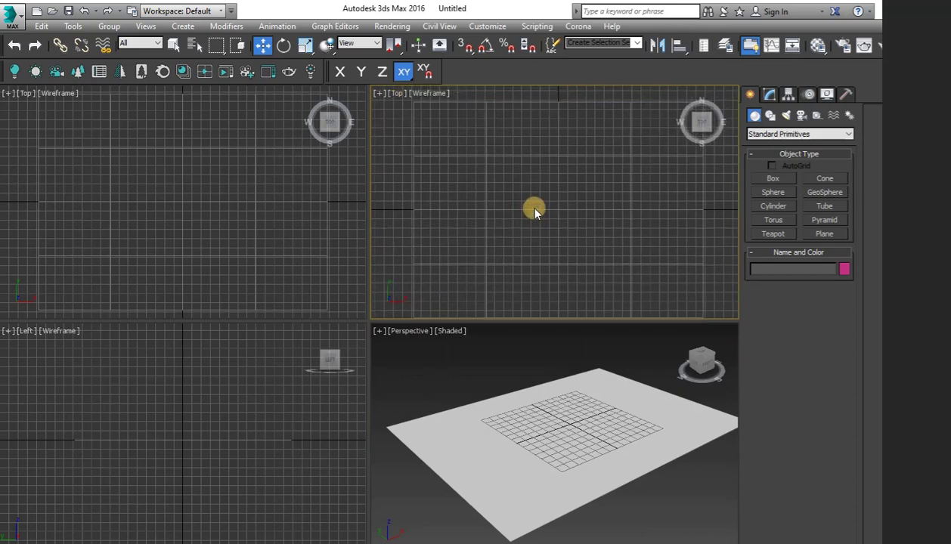
left_click_drag(369, 322, 300, 341)
middle_click_drag(573, 236, 559, 234)
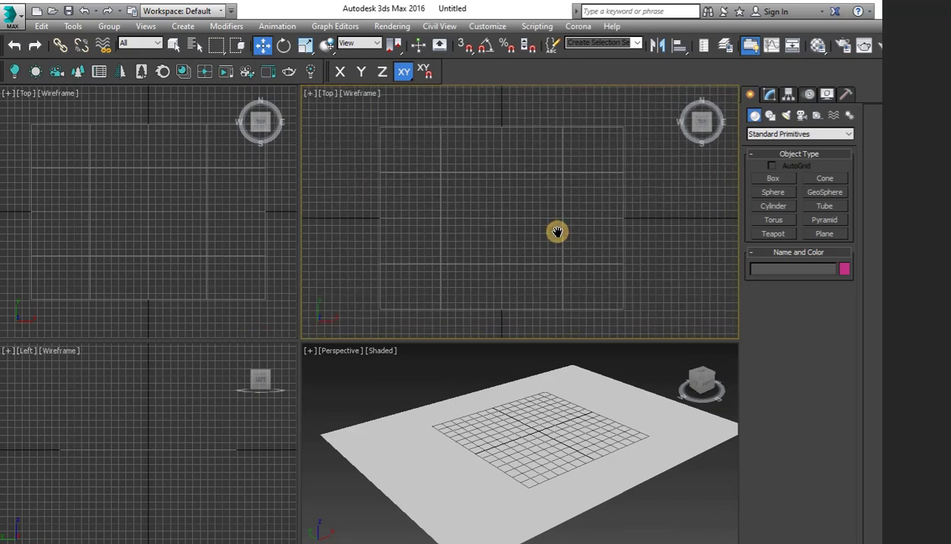
Create a box at the origin using keyboard entry, with length 150 cm, width 150 cm and height 30 cm
left_click(774, 180)
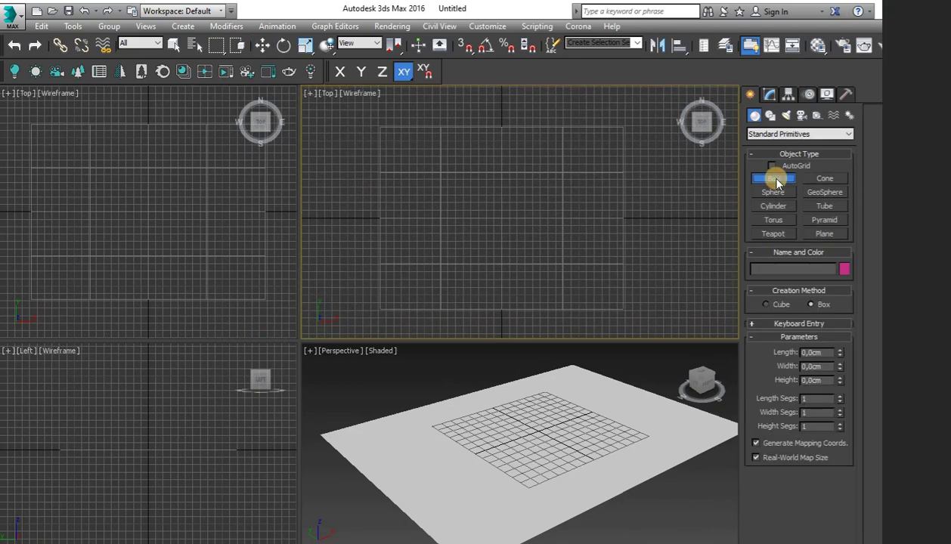
left_click(754, 326)
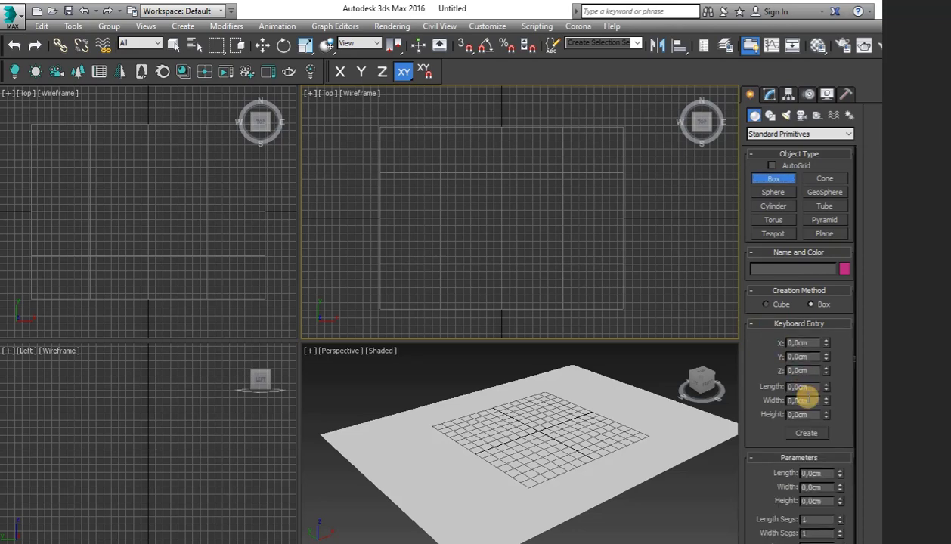
left_click(798, 388)
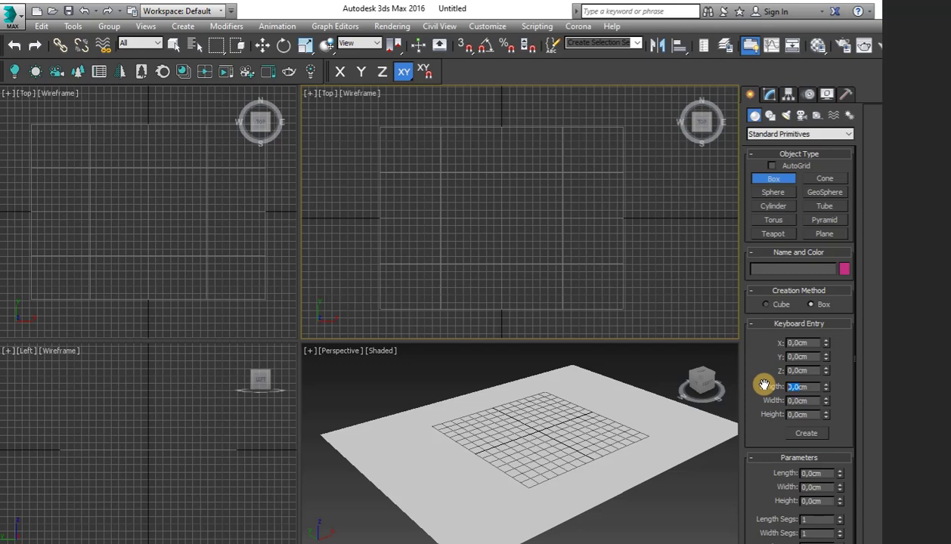
type("50")
double_click(798, 401)
type("50")
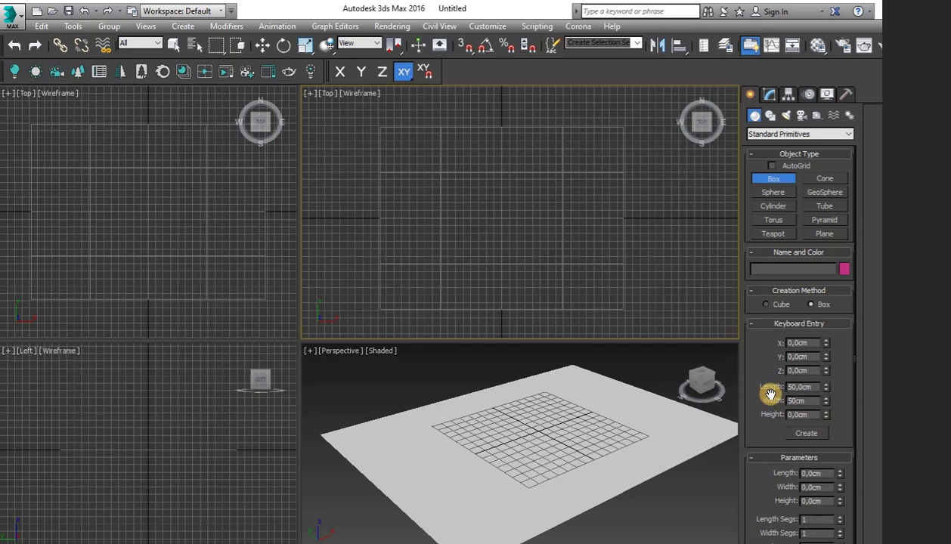
double_click(798, 414)
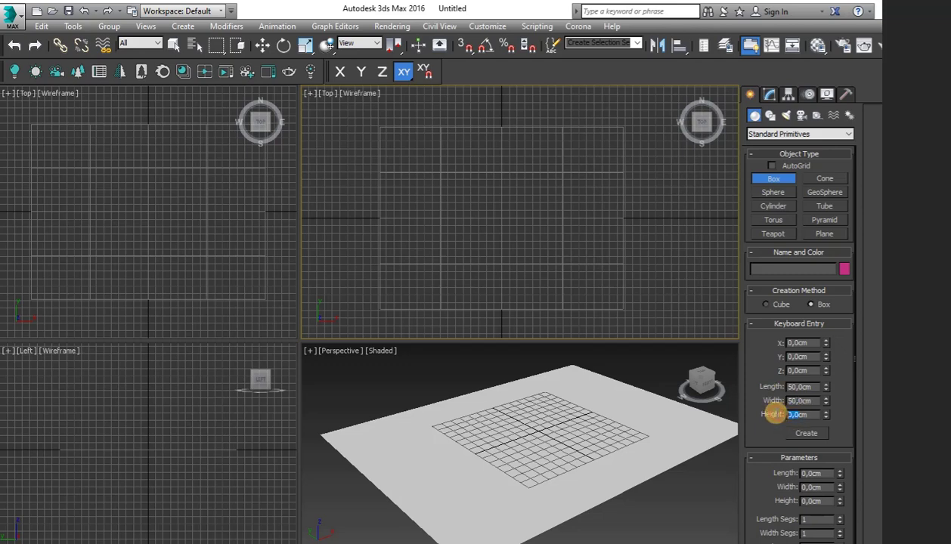
type("30")
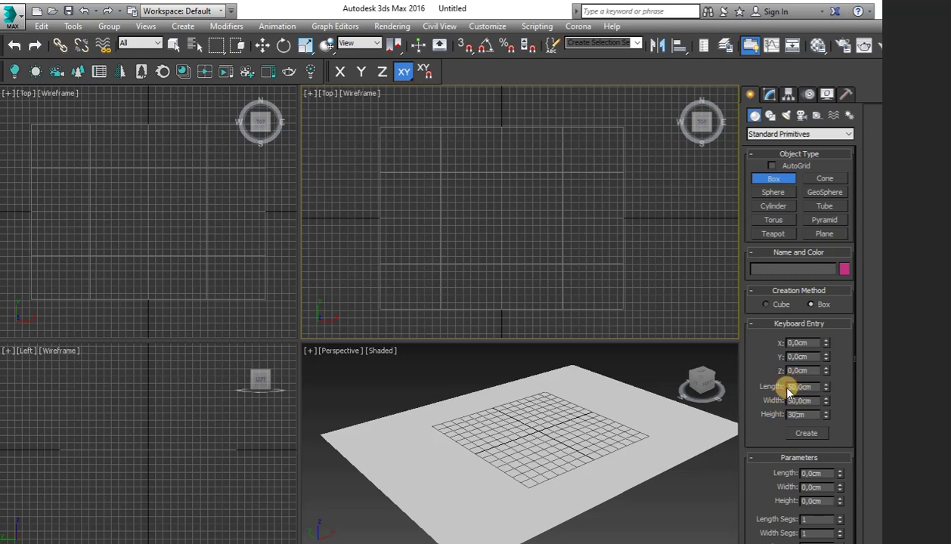
left_click(765, 391)
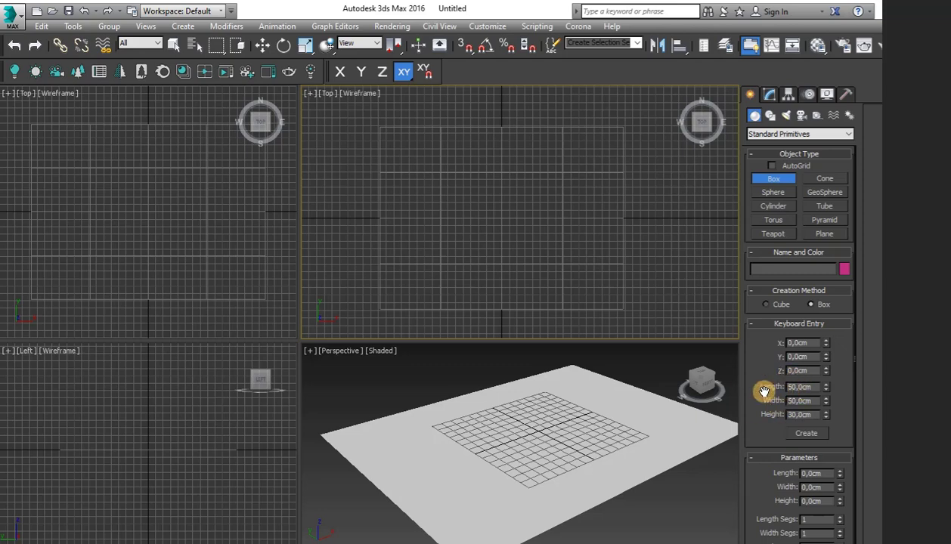
type("1")
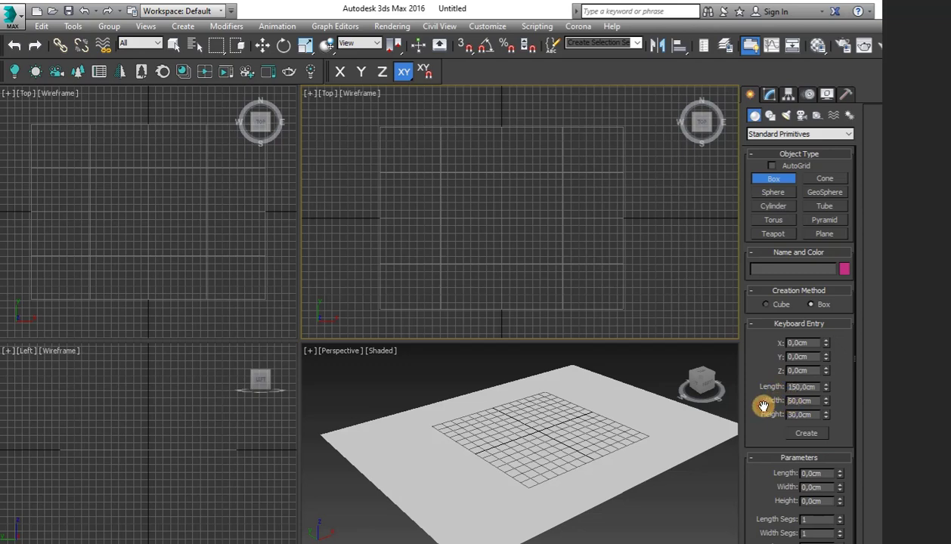
type("1")
left_click(803, 436)
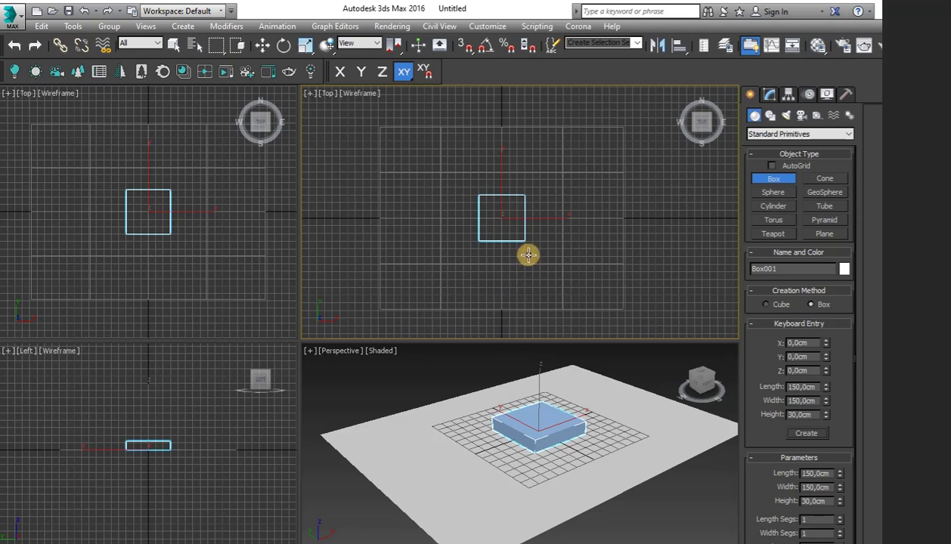
Clone the box as an independent copy, offset slightly along the X axis
key("w")
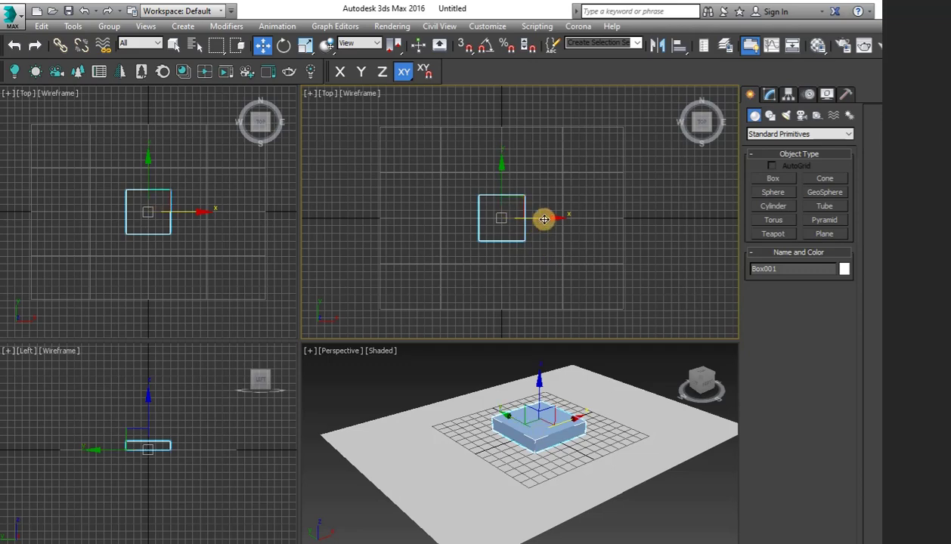
left_click_drag(544, 219, 549, 218, "shift")
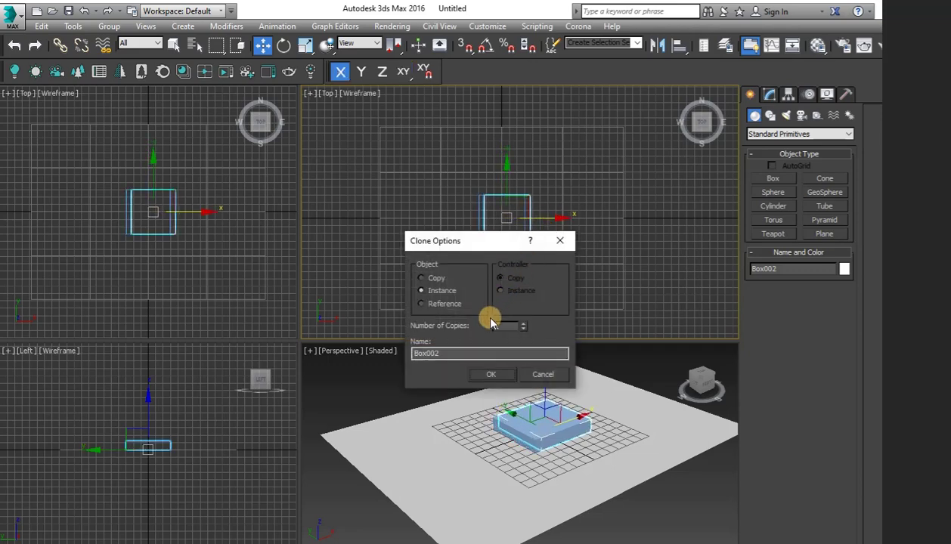
left_click(425, 277)
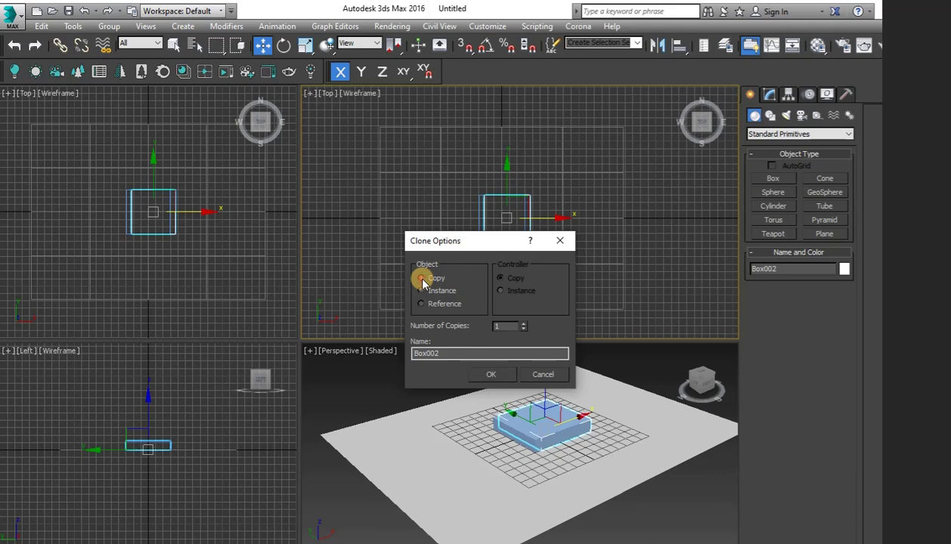
left_click(491, 373)
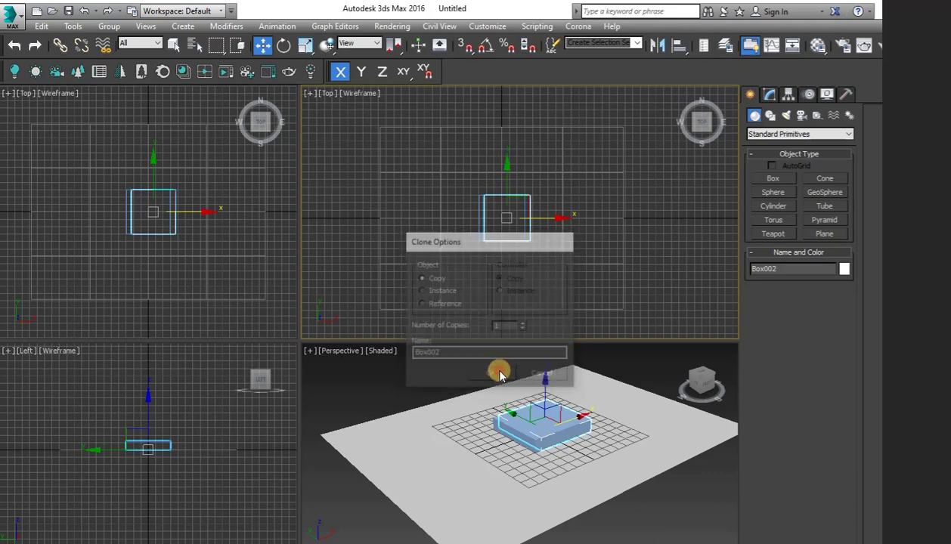
scroll(565, 236, "up", 1)
scroll(515, 232, "up", 3)
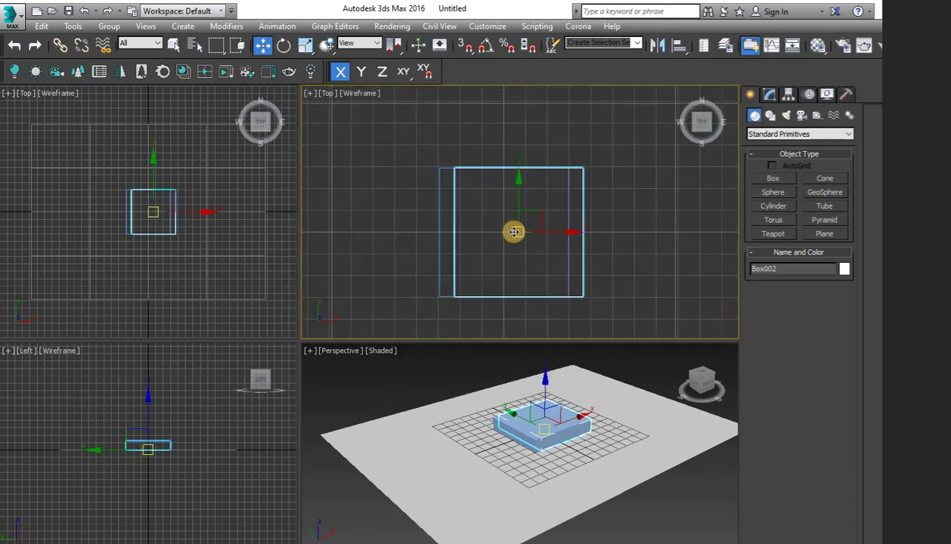
scroll(544, 403, "up", 4)
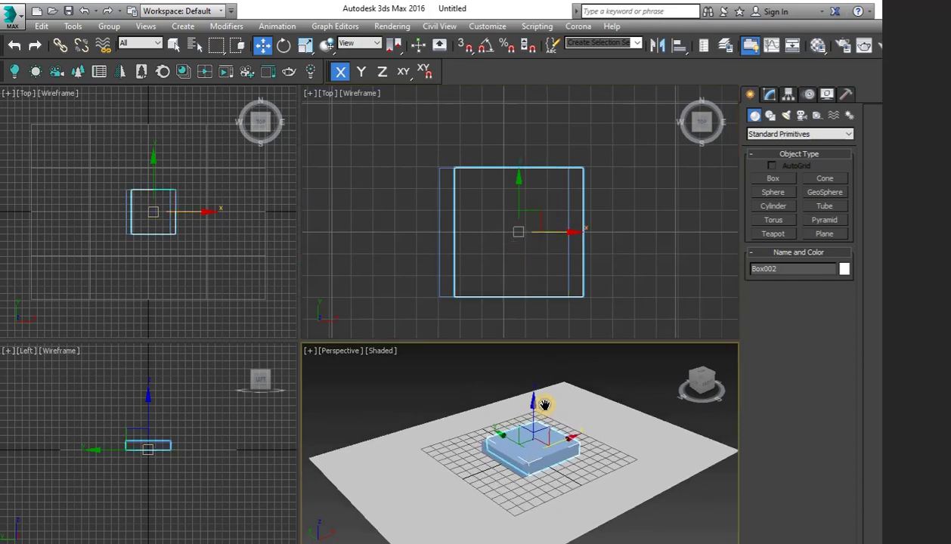
middle_click_drag(574, 446, 556, 460)
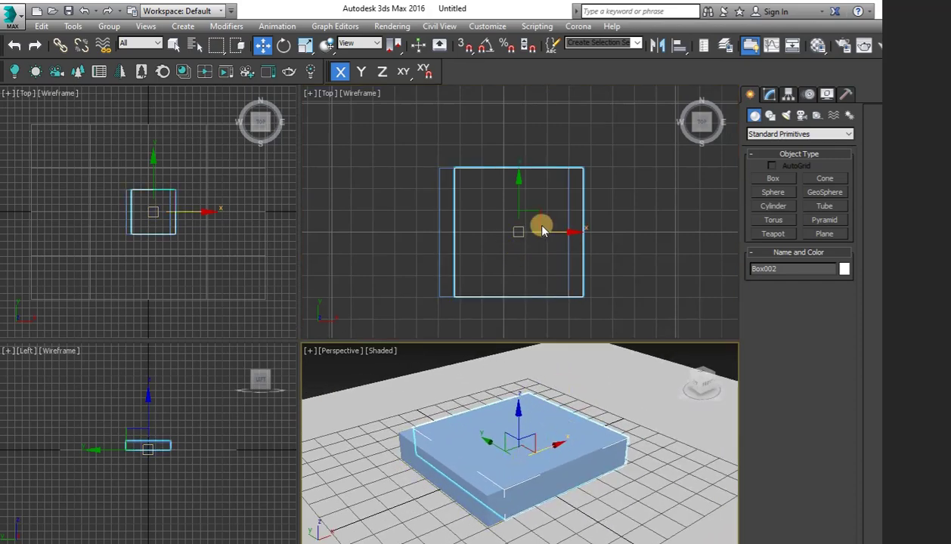
Scale the copied box down uniformly and center it inside the original box as seen from above
left_click(303, 47)
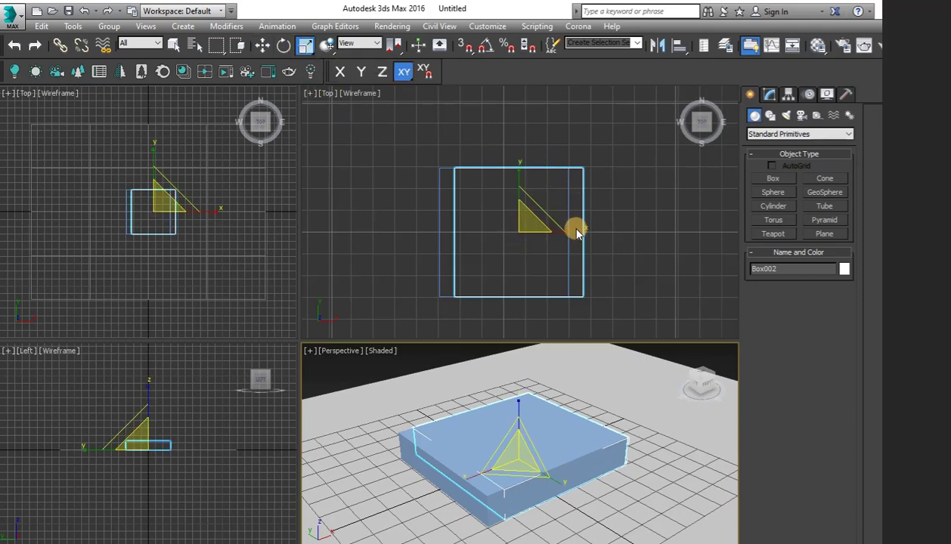
left_click(525, 234)
left_click_drag(525, 234, 551, 233)
key("w")
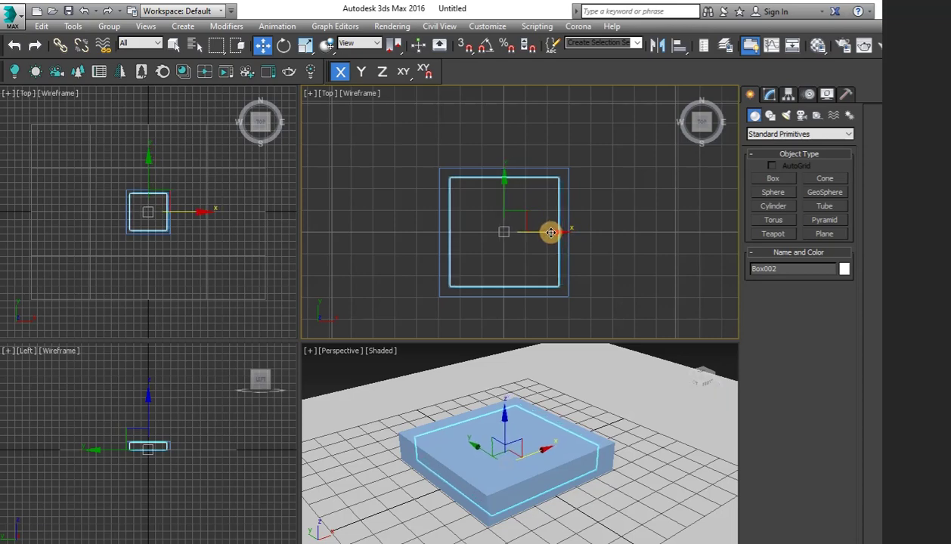
Switch the enlarged Top view to Front and raise the smaller box so its upper part sticks out above the original
key("f")
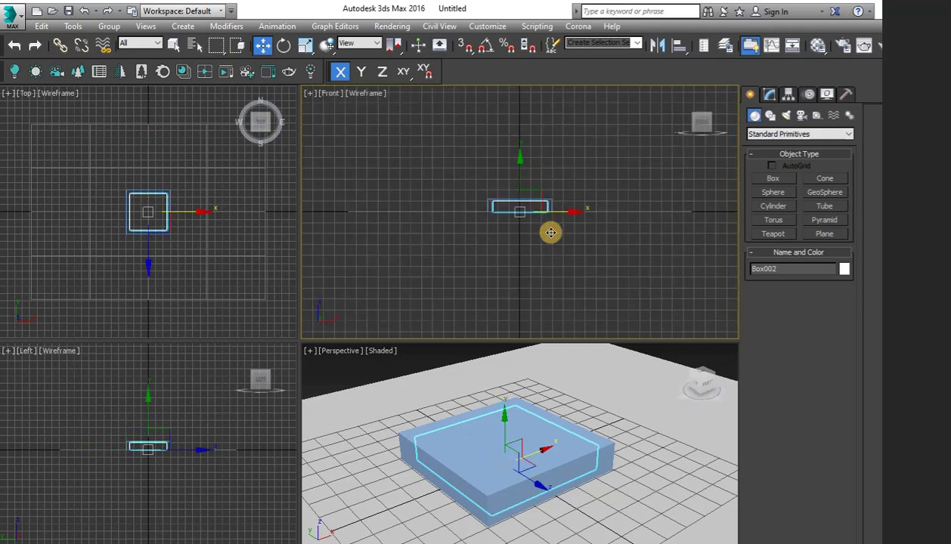
middle_click_drag(528, 202, 533, 227)
scroll(533, 230, "up", 6)
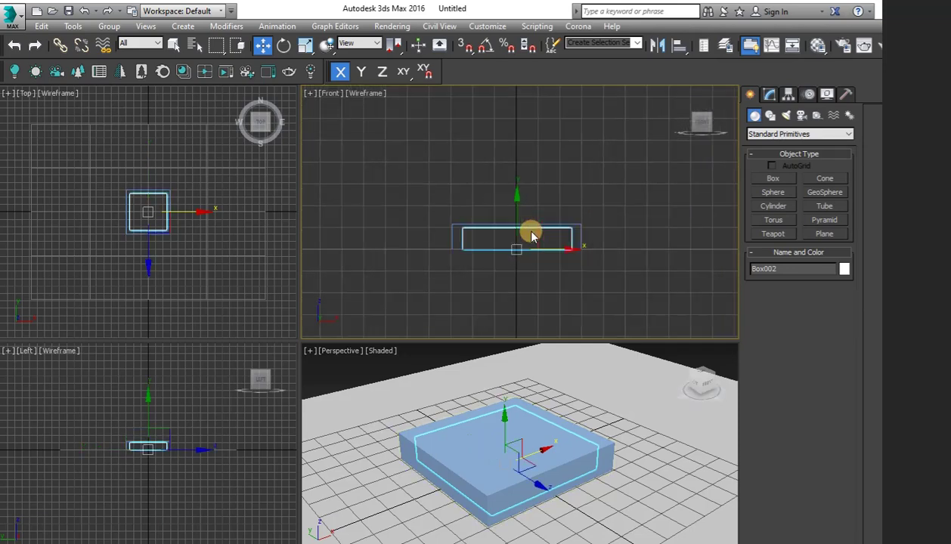
left_click_drag(493, 230, 492, 208)
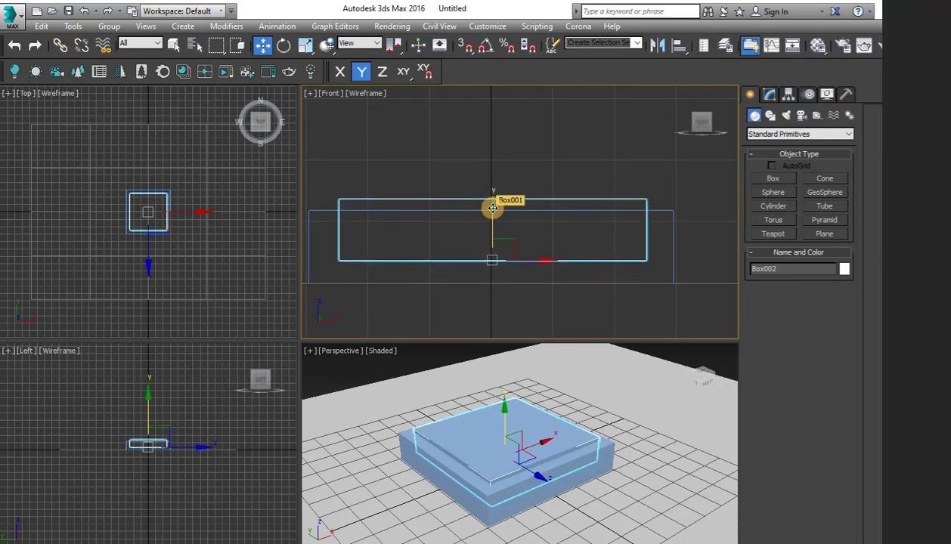
Scale the inner box up slightly and uniformly to leave a thinner wall around it
left_click(305, 45)
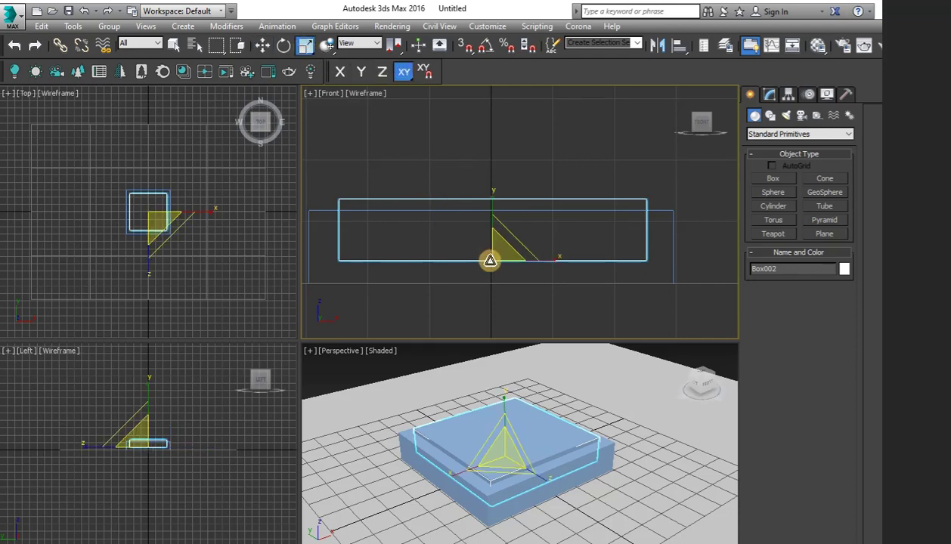
left_click_drag(490, 258, 490, 253)
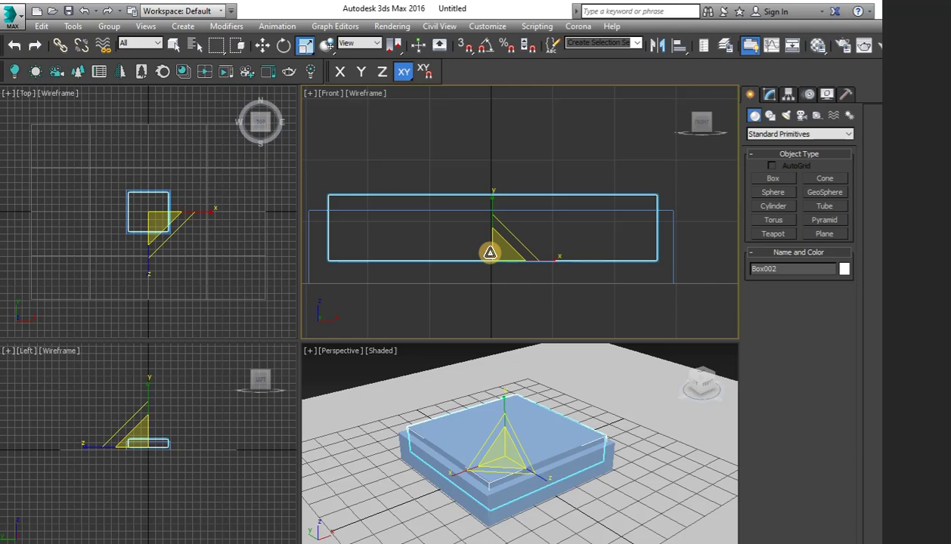
key("w")
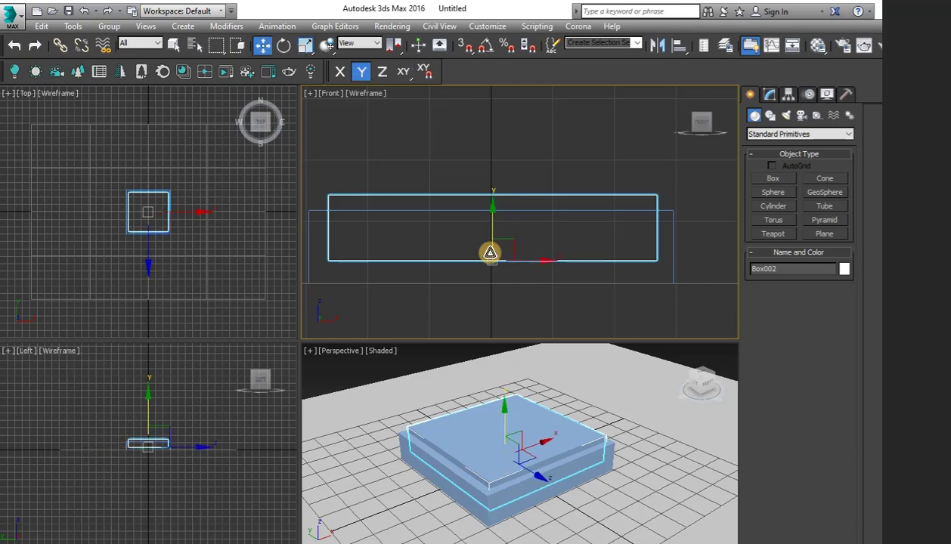
Subtract the inner box from the outer box with a Boolean Subtraction (A-B), and return to the Standard Primitives object types
left_click(672, 273)
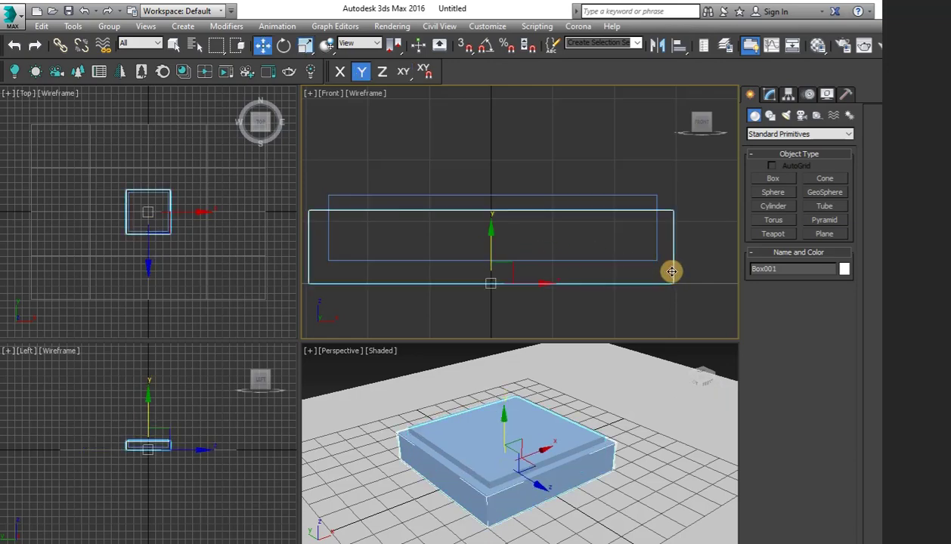
left_click(762, 136)
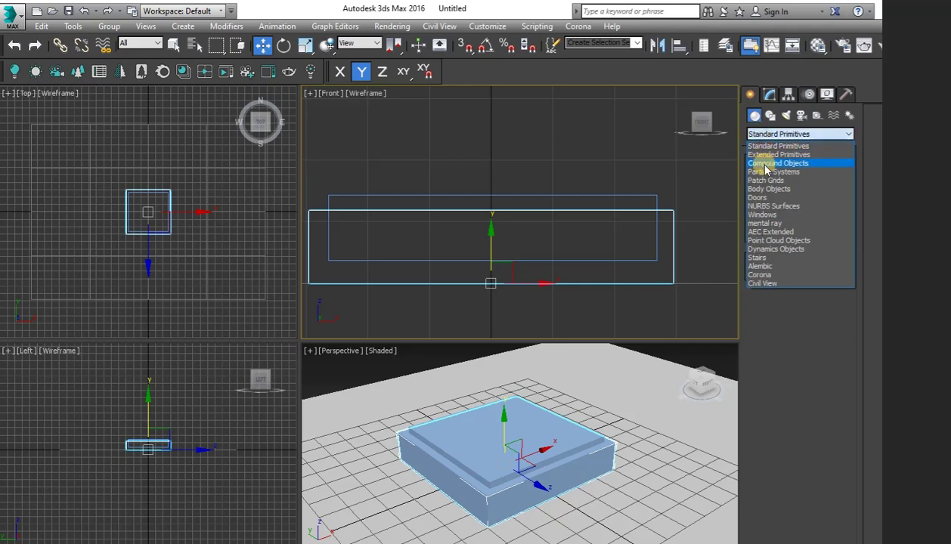
left_click(766, 163)
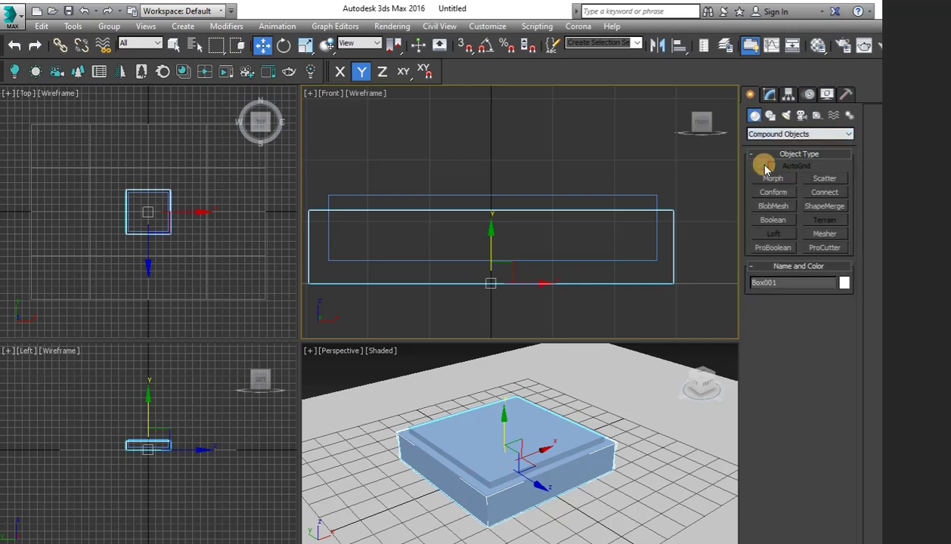
left_click(772, 220)
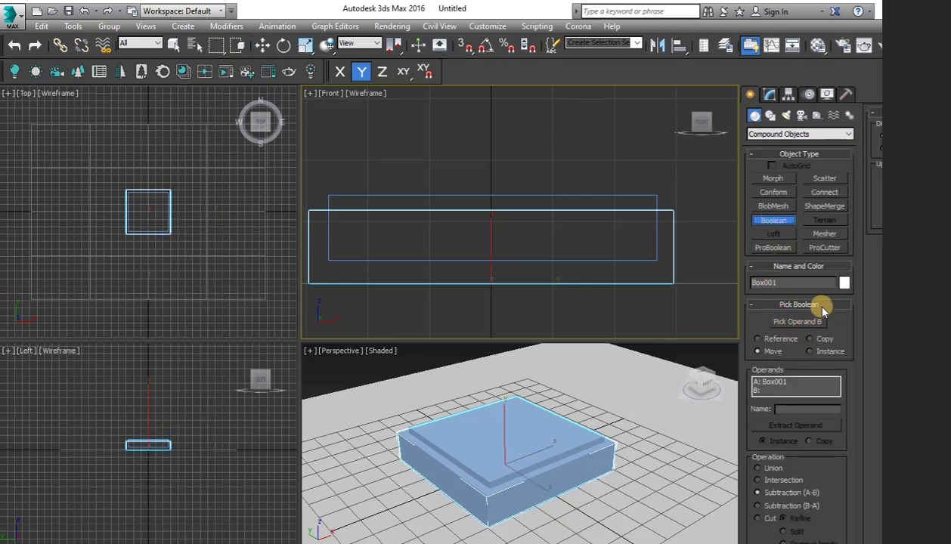
left_click(783, 323)
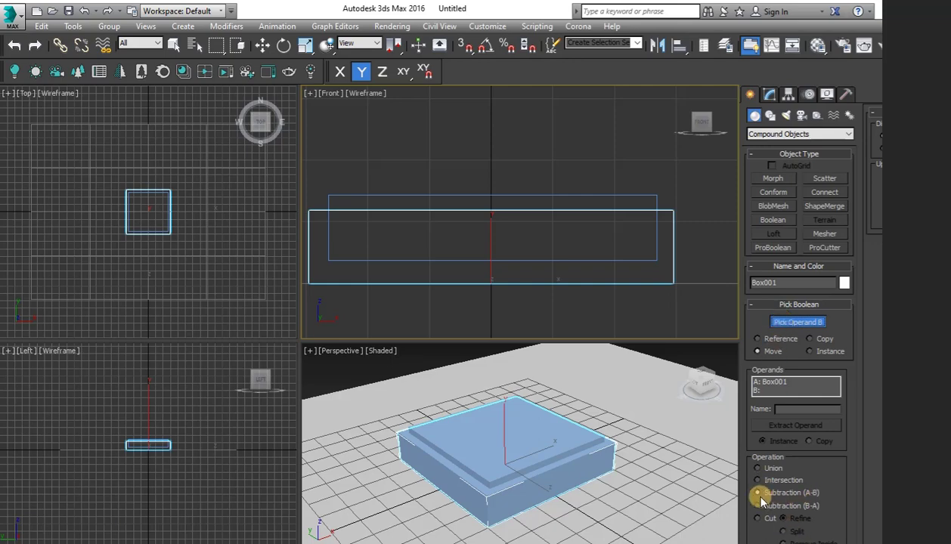
left_click(651, 196)
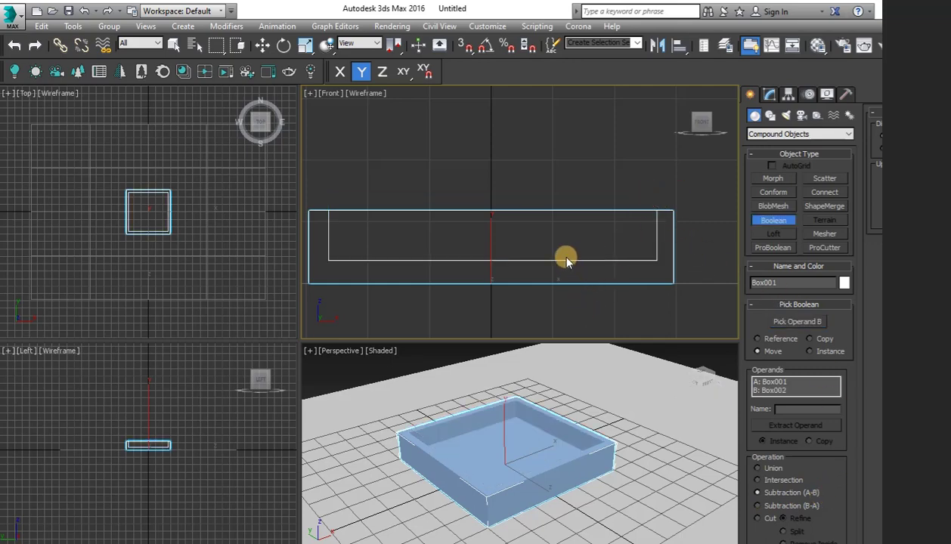
middle_click_drag(565, 257, 592, 248)
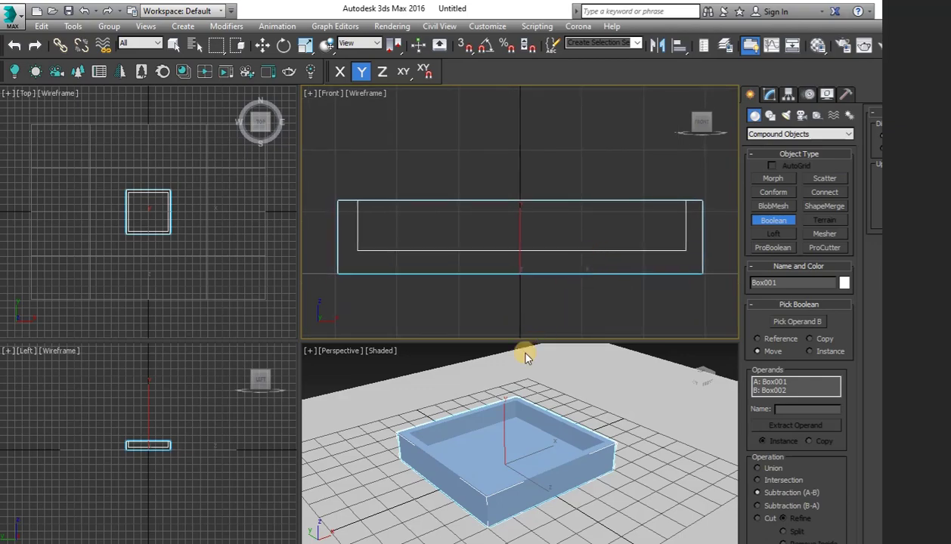
middle_click_drag(520, 388, 548, 380)
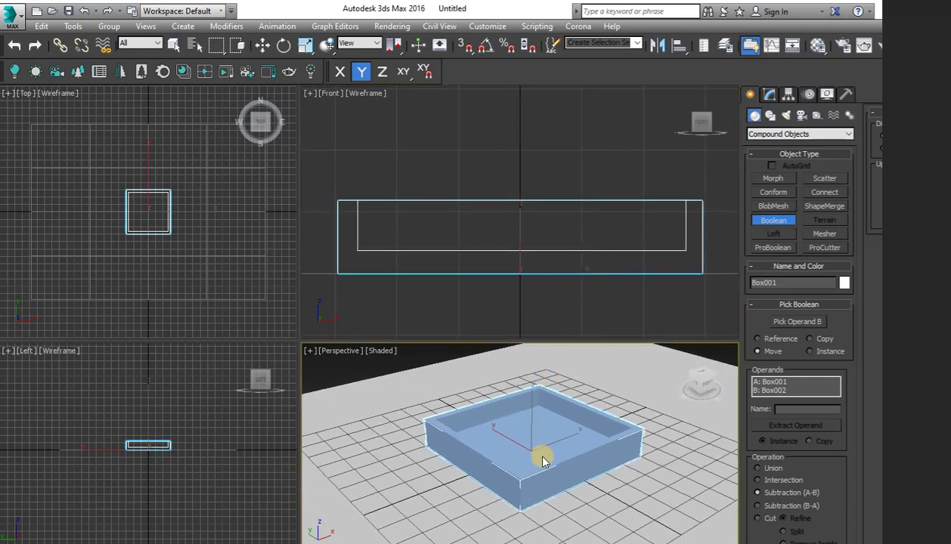
middle_click_drag(543, 461, 549, 481, "alt")
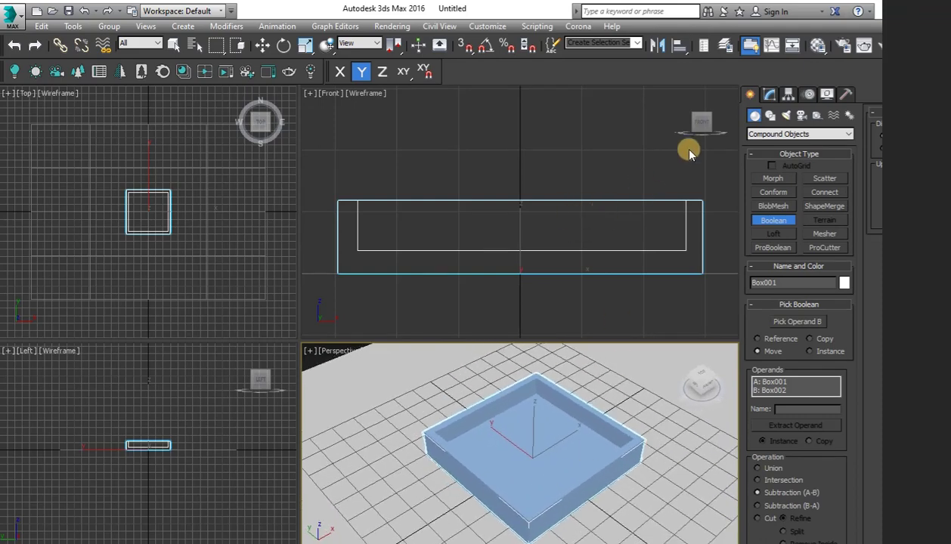
left_click(755, 135)
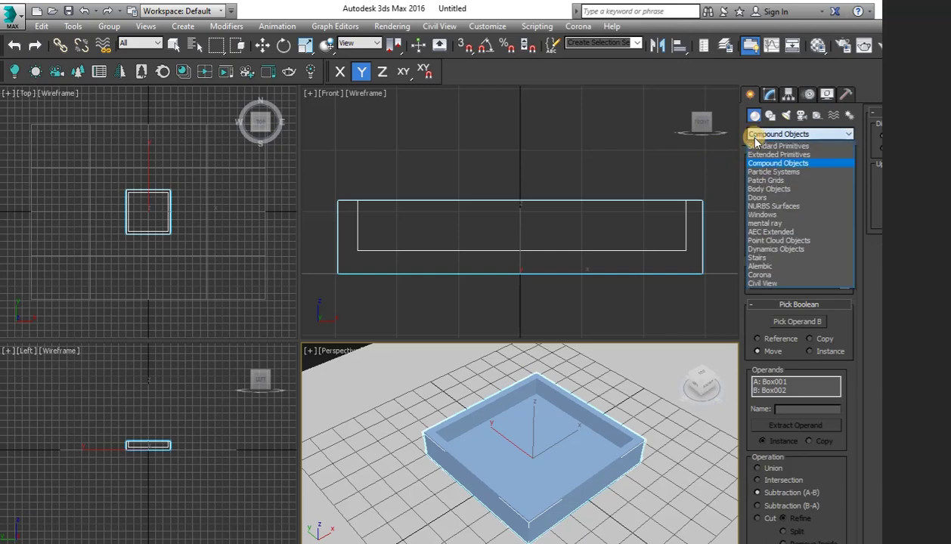
left_click(754, 143)
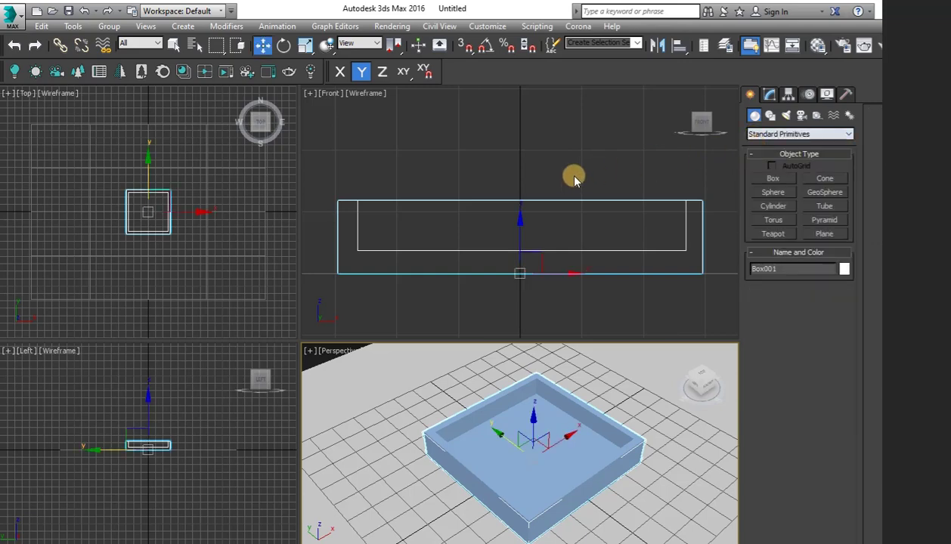
In the Top view, create a cylinder at the origin with radius 5 cm and height 130 cm as the basin's central pole
key("t")
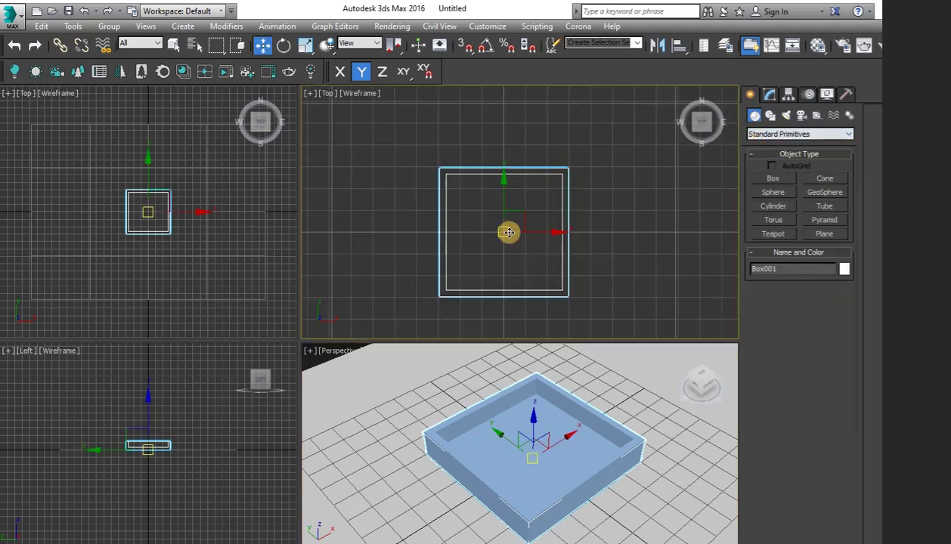
left_click(779, 208)
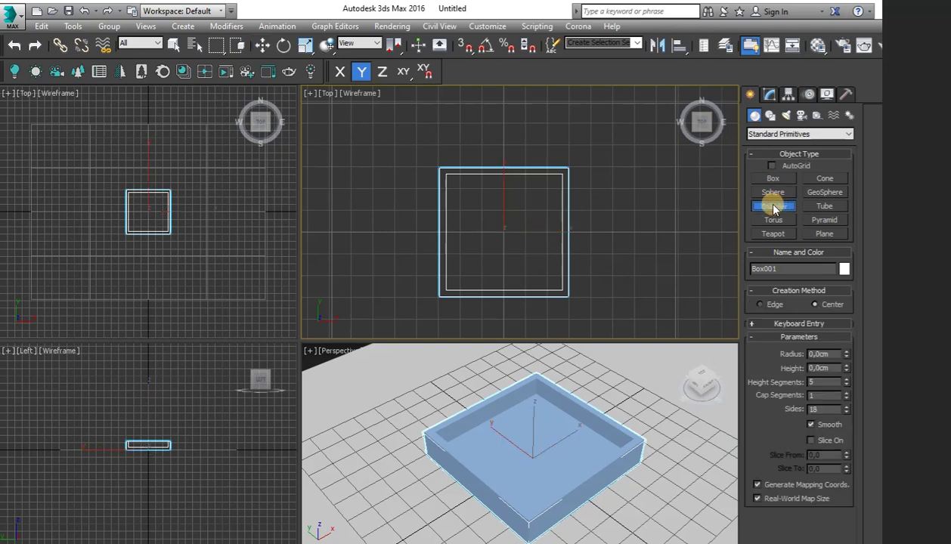
left_click(818, 354)
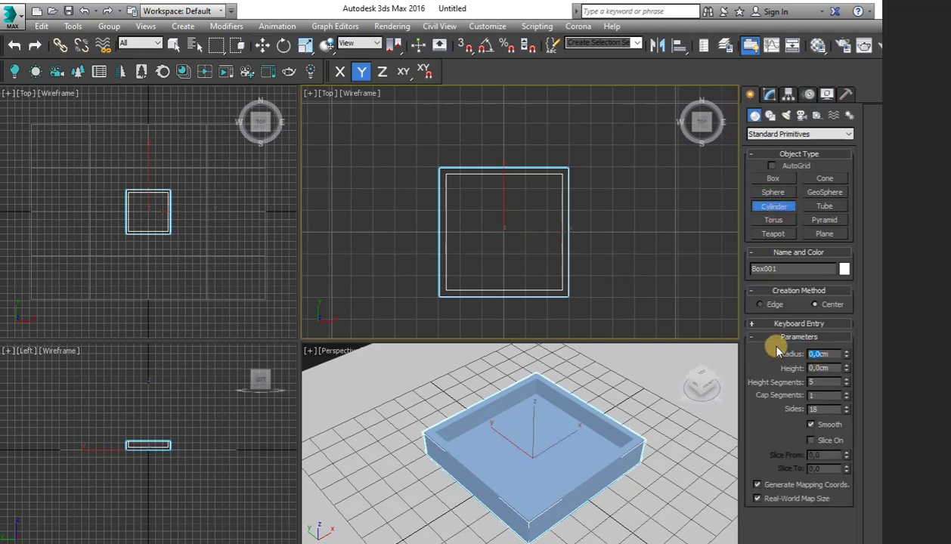
type("5")
key("Tab")
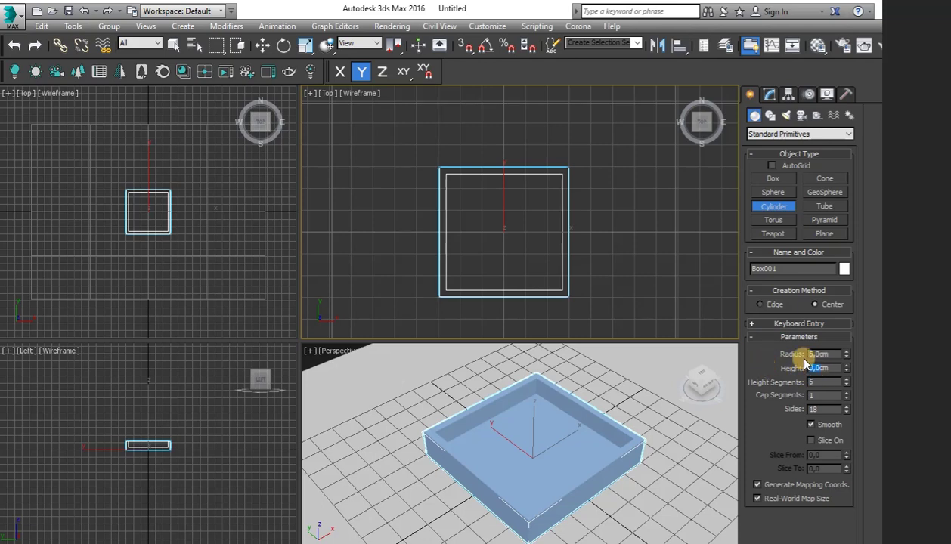
type("1cm")
left_click(753, 323)
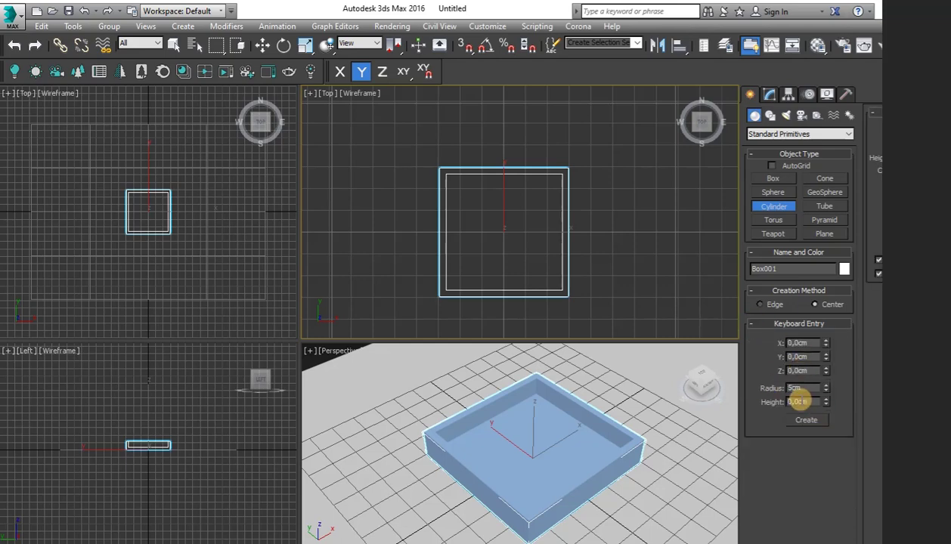
type("130")
left_click(806, 420)
Draw a pyramid over the whole basin, about 160 by 165 cm and 15 cm high, and raise it to the top of the pole
middle_click_drag(616, 469, 576, 470, "alt")
middle_click_drag(603, 440, 597, 458)
middle_click_drag(601, 170, 611, 166)
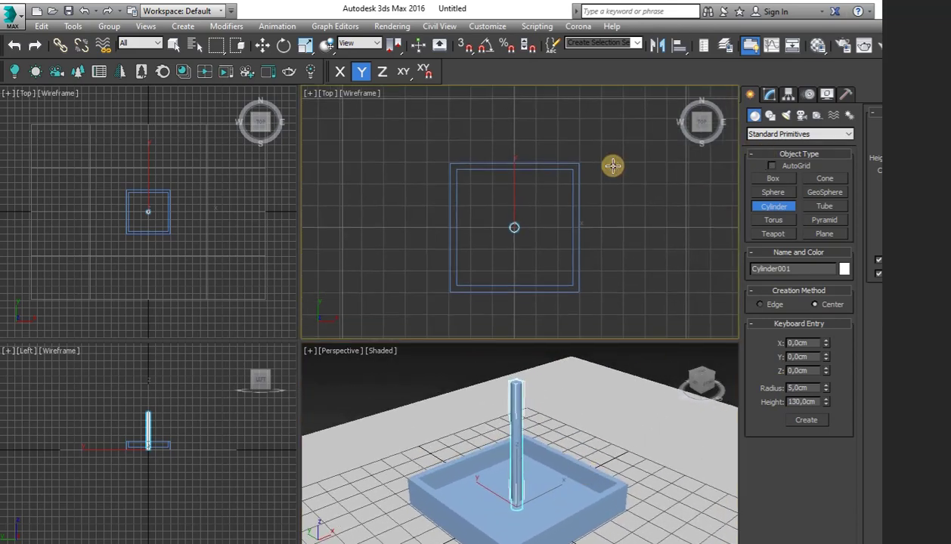
left_click(821, 220)
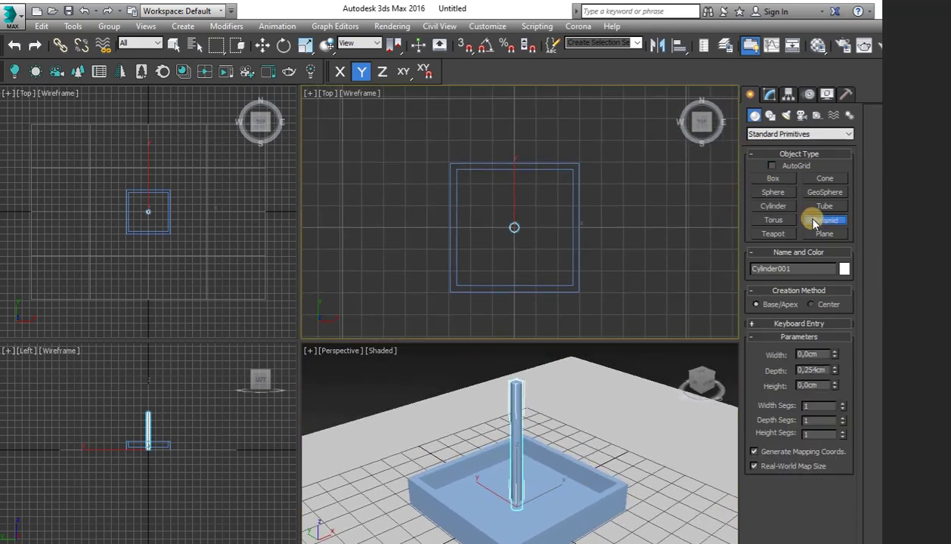
left_click_drag(446, 157, 583, 300)
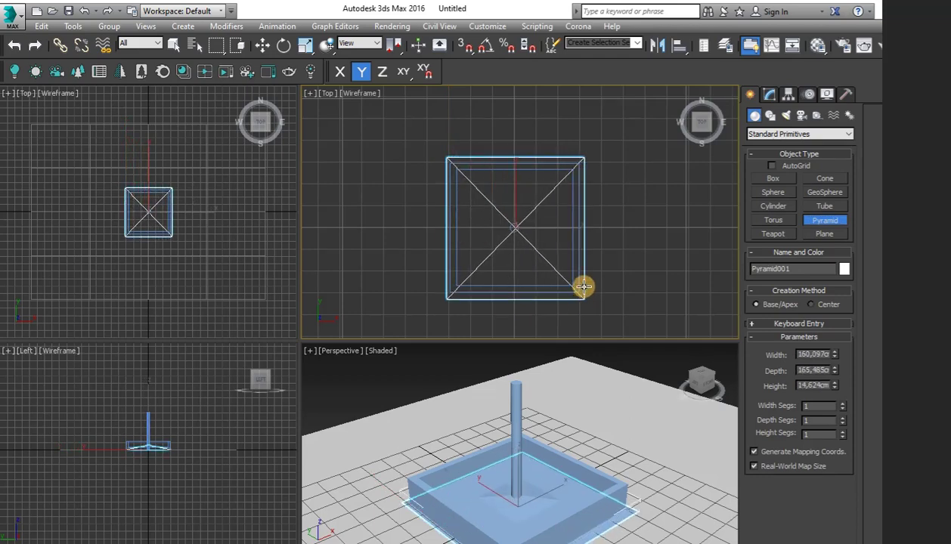
left_click(584, 287)
key("w")
left_click_drag(488, 441, 516, 335)
Increase the pyramid roof's height to 38.9 cm
left_click(775, 102)
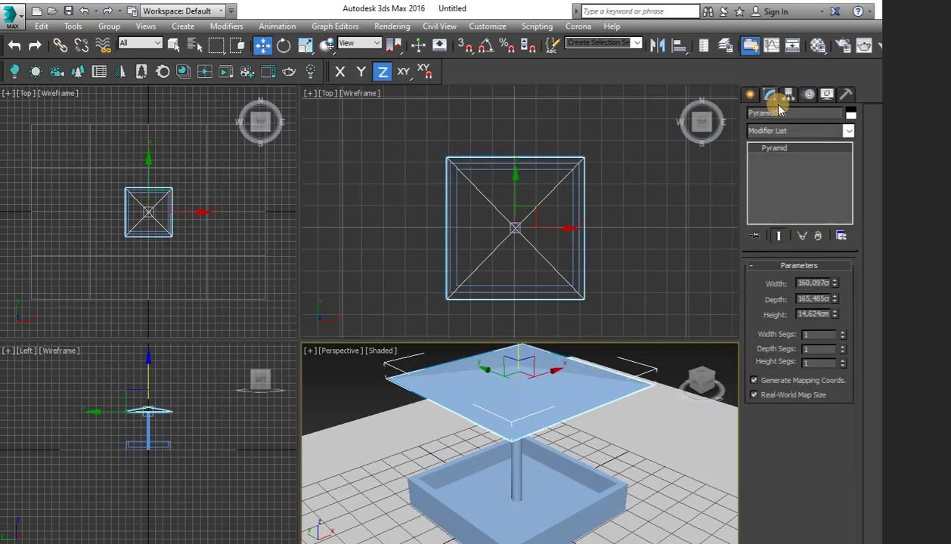
left_click_drag(835, 314, 826, 213)
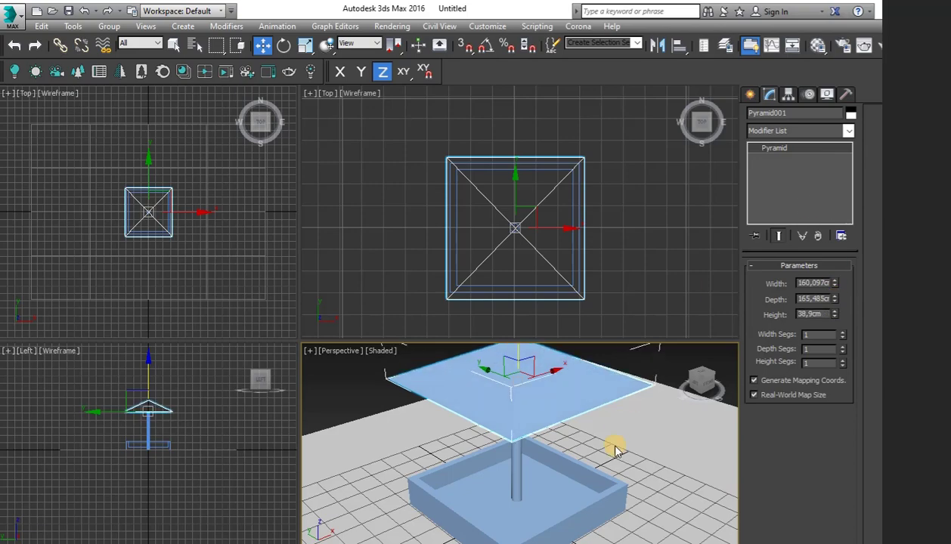
mouse_move(614, 466)
middle_mouse_down("alt")
mouse_move(603, 450)
mouse_move(642, 453)
mouse_move(611, 448)
middle_mouse_up("alt")
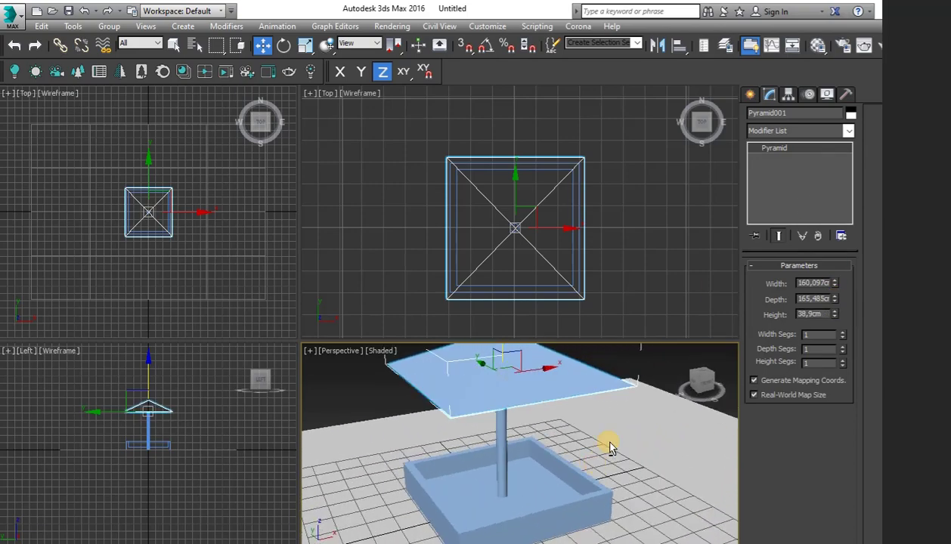
Add a custom brown color and assign it to the basin
left_click(567, 509)
left_click(851, 112)
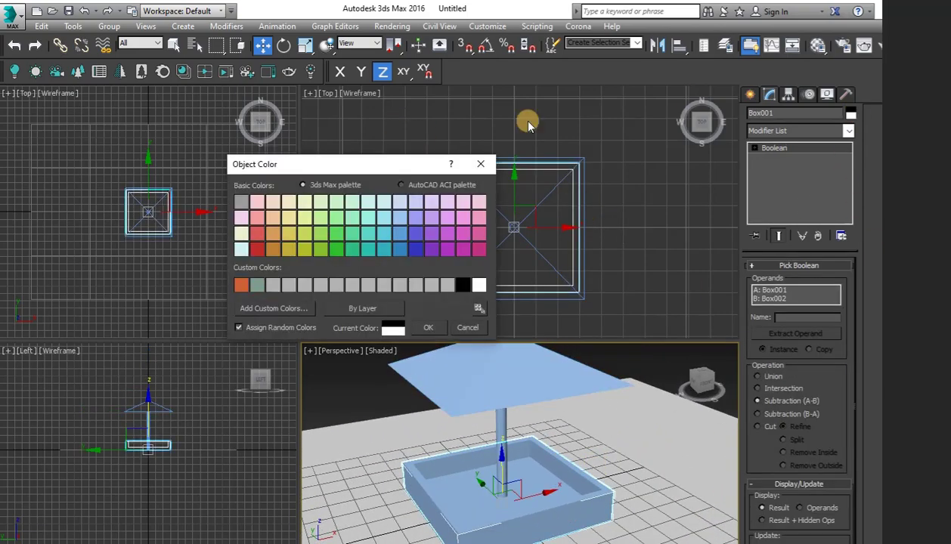
left_click(281, 308)
left_click_drag(332, 84, 252, 124)
left_click(241, 285)
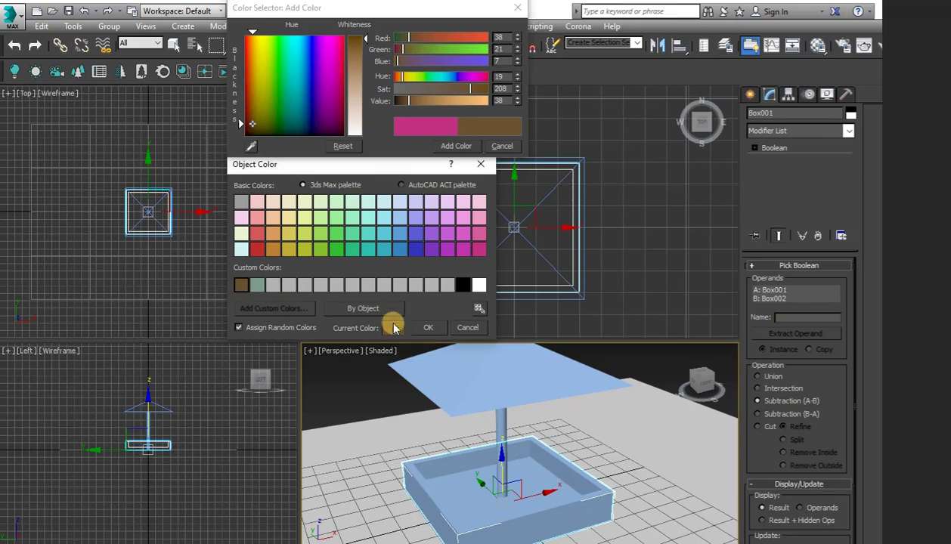
left_click(428, 327)
Assign a yellow object color to the cylindrical pole
left_click(514, 435)
left_click(851, 113)
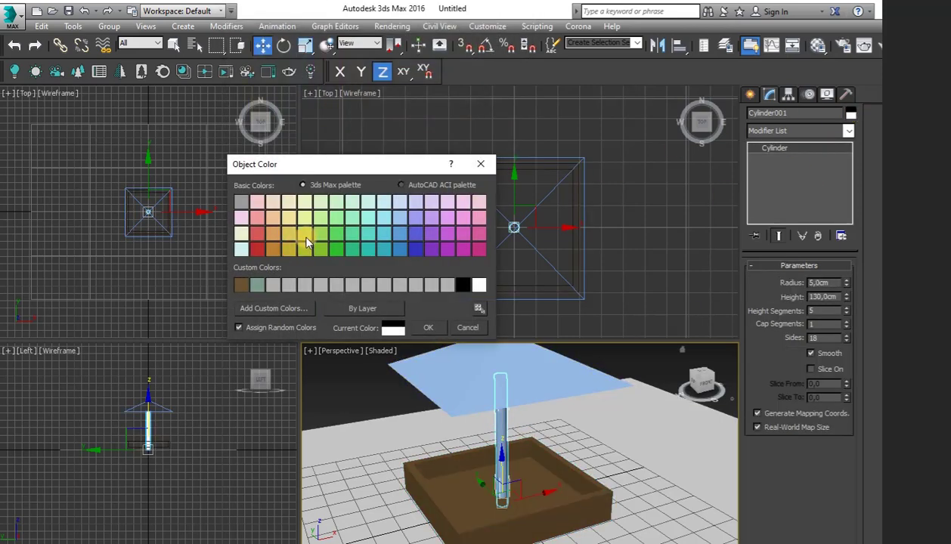
left_click(300, 233)
left_click(428, 327)
Assign a green object color to the pyramid roof
left_click(454, 359)
left_click(850, 114)
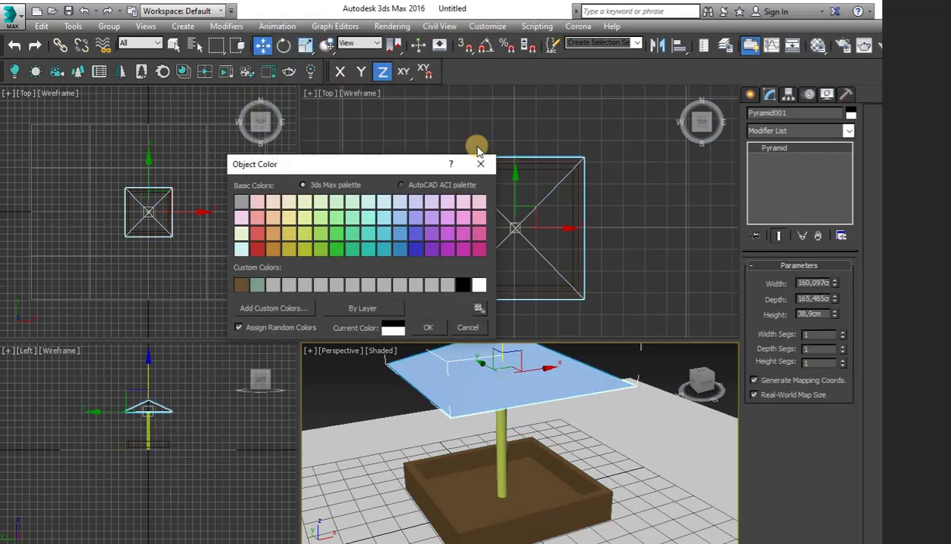
left_click(415, 249)
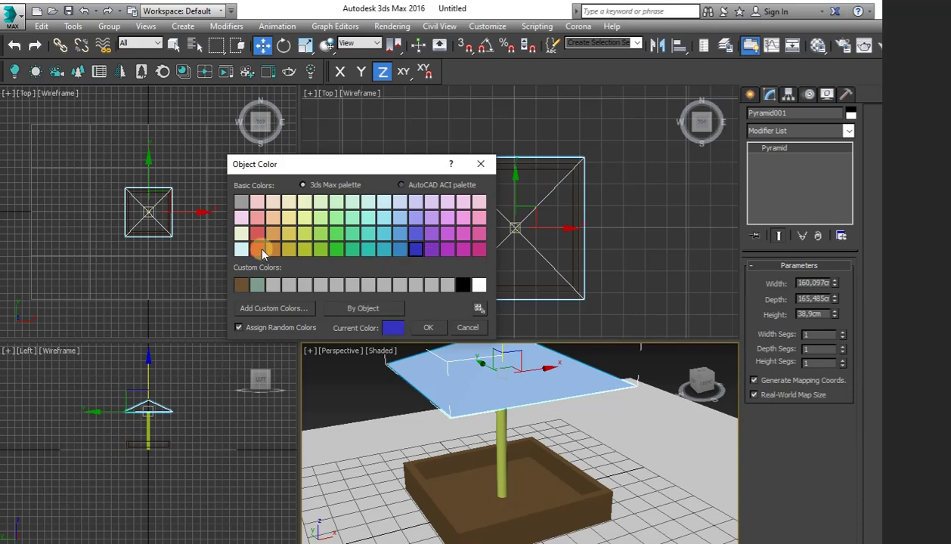
left_click(336, 249)
left_click(428, 328)
Select the roof, pole and basin together and group them under the name SandBox
middle_click_drag(630, 477, 562, 280, "alt")
left_click_drag(387, 127, 637, 333)
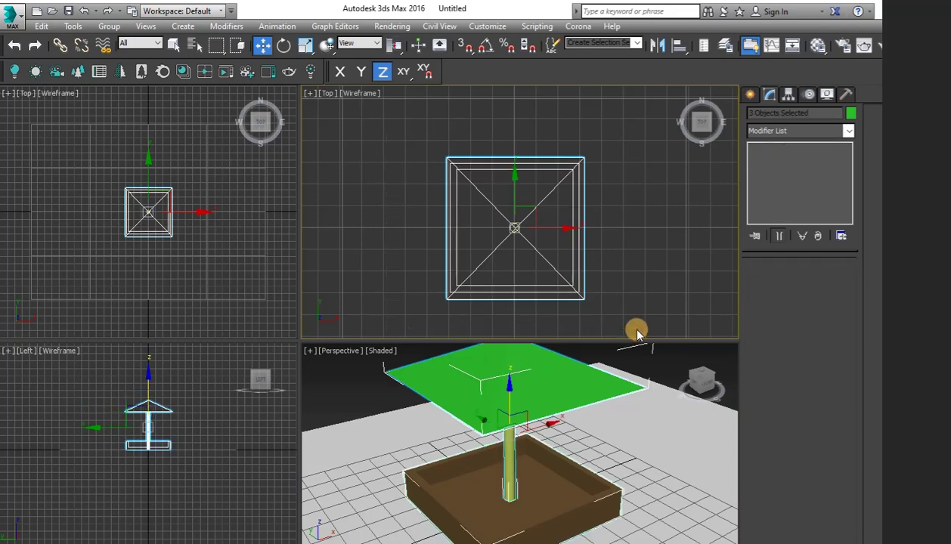
left_click(114, 27)
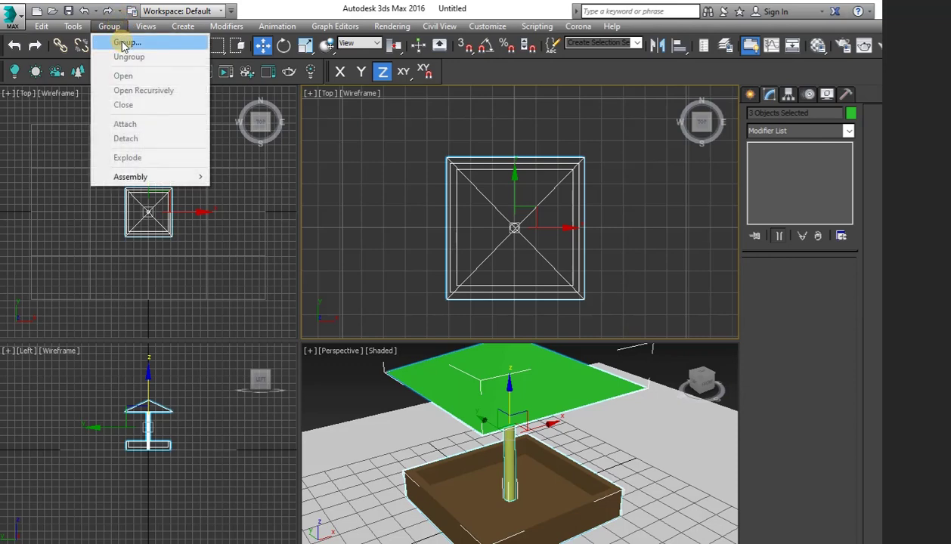
left_click(122, 44)
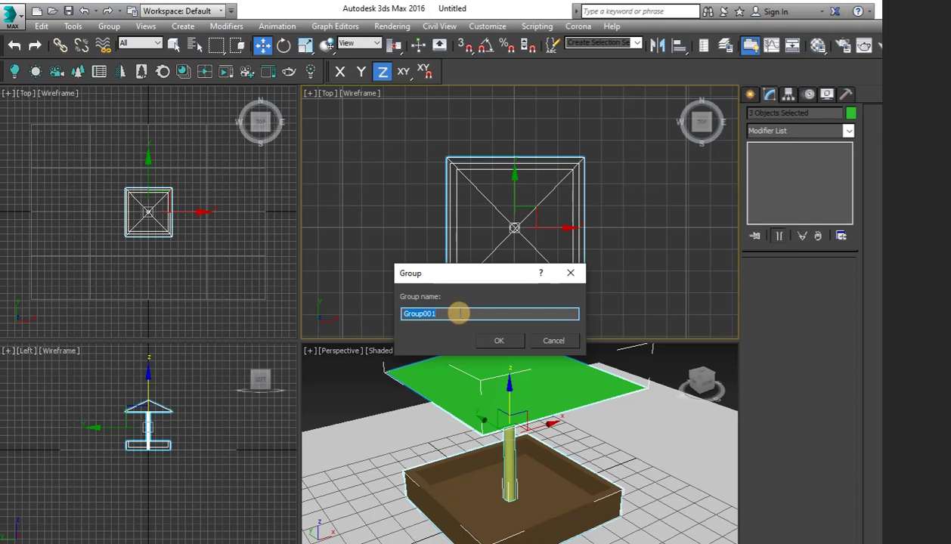
type("SandB")
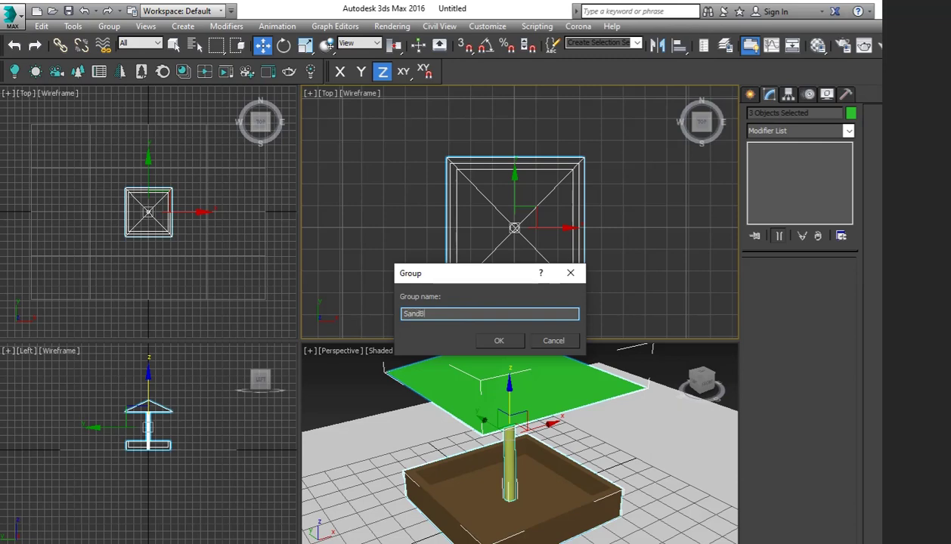
type("ox")
left_click(503, 339)
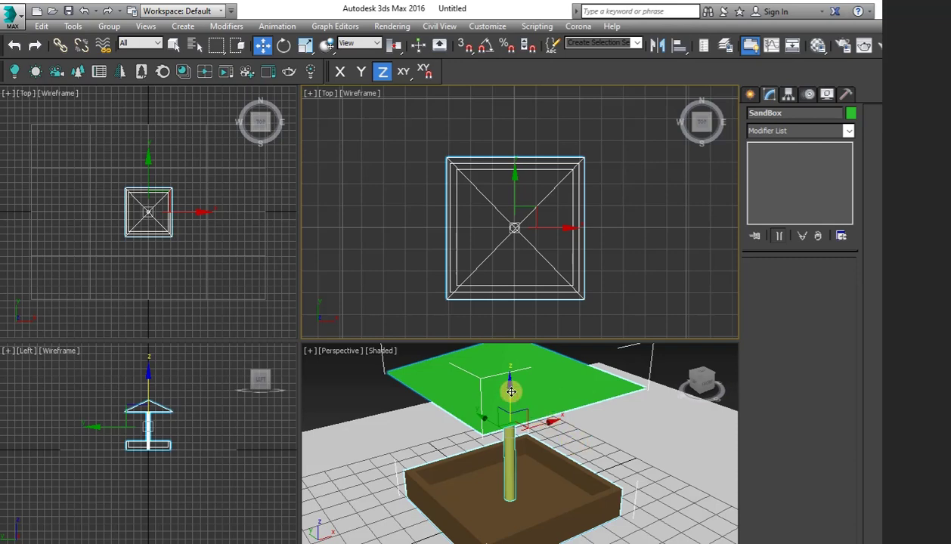
Move the SandBox group to the upper-left corner area of the ground plane as seen from above
left_click(341, 376)
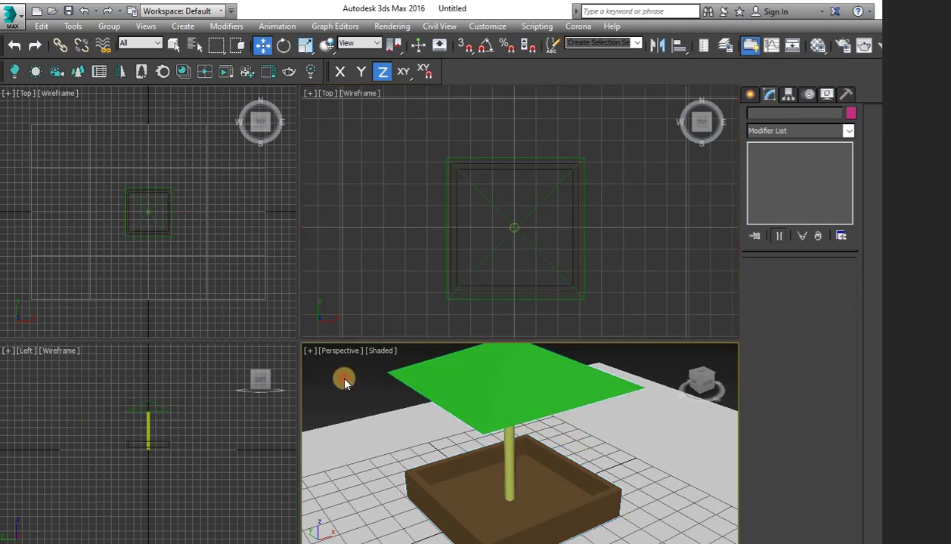
left_click(474, 389)
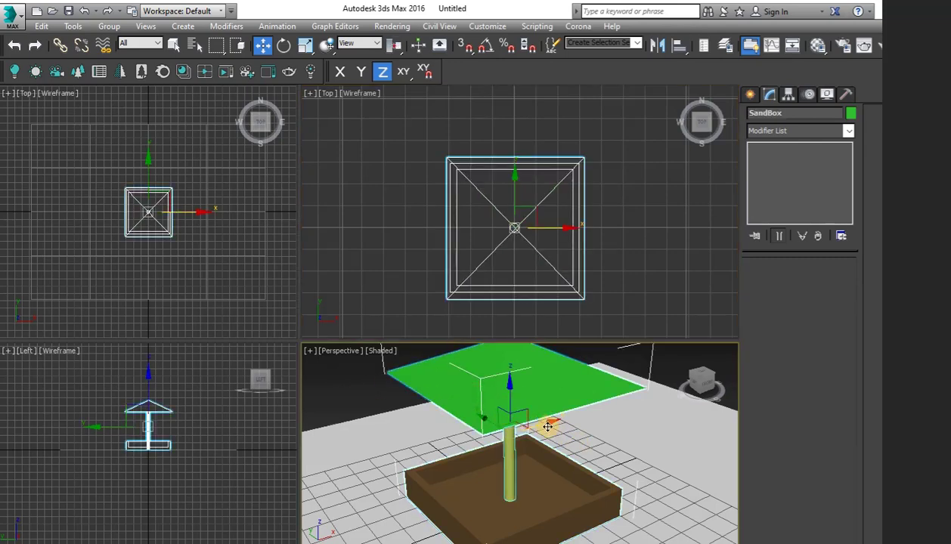
left_click_drag(546, 422, 585, 418)
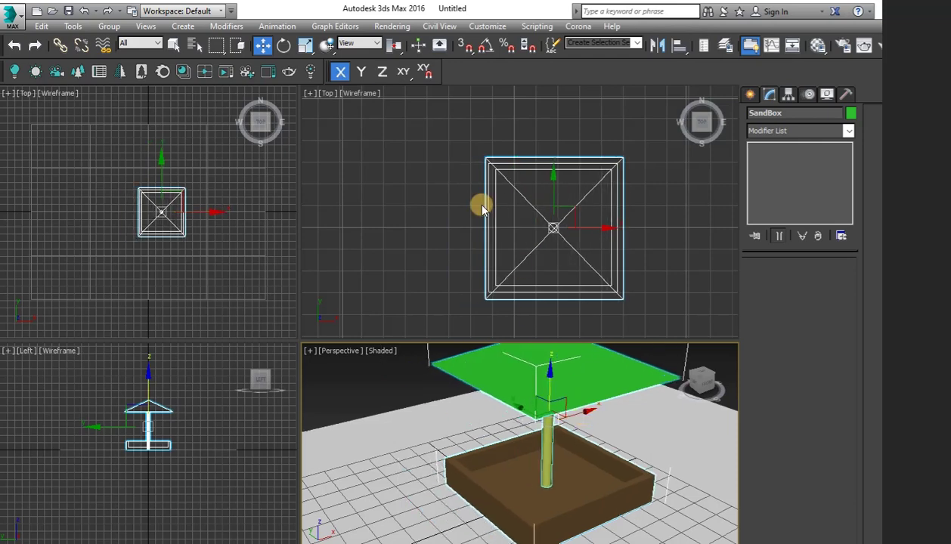
middle_click_drag(481, 204, 514, 208)
scroll(513, 209, "down", 5)
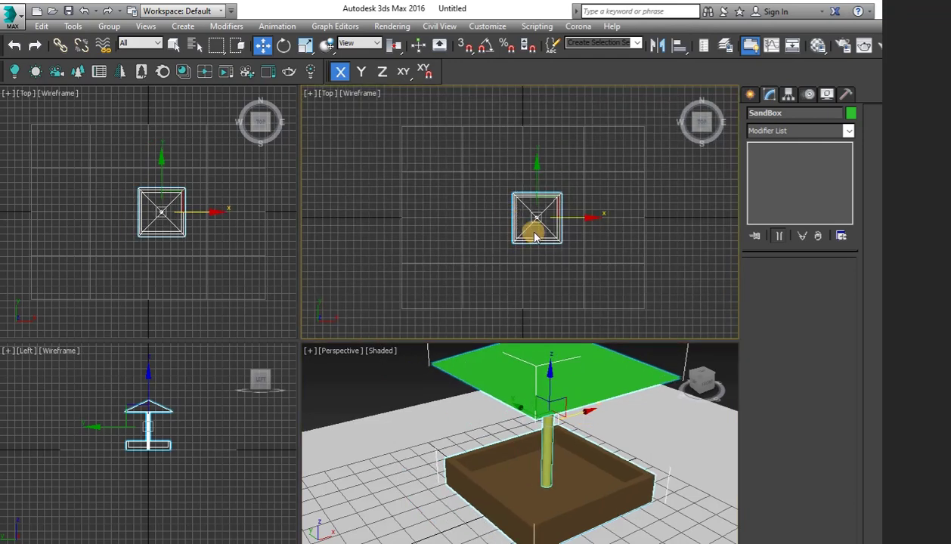
left_click_drag(535, 221, 449, 176)
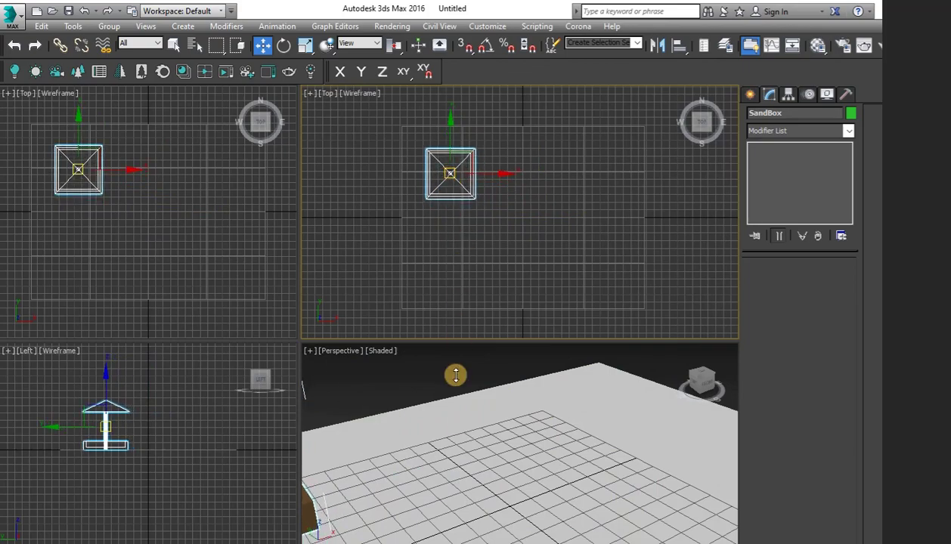
middle_click_drag(452, 374, 478, 425)
scroll(514, 421, "down", 8)
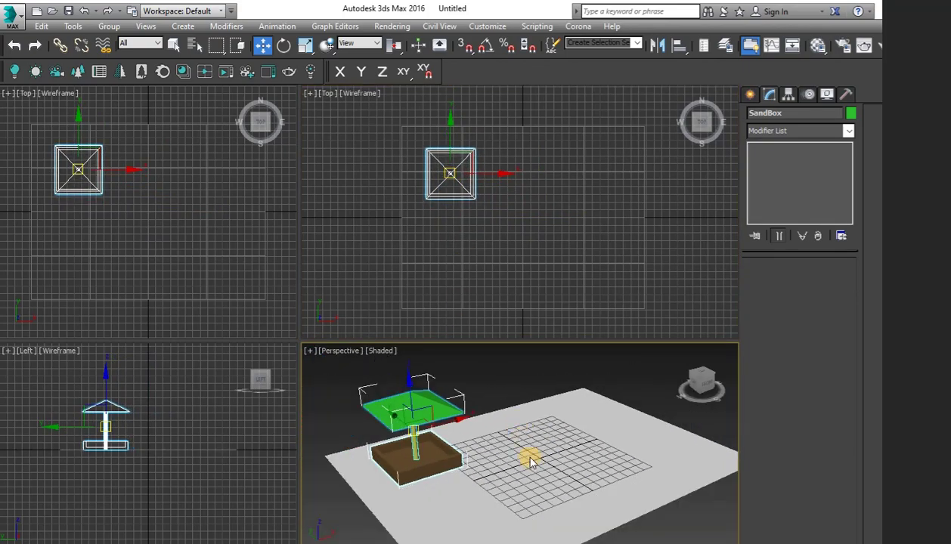
middle_click_drag(530, 450, 529, 440)
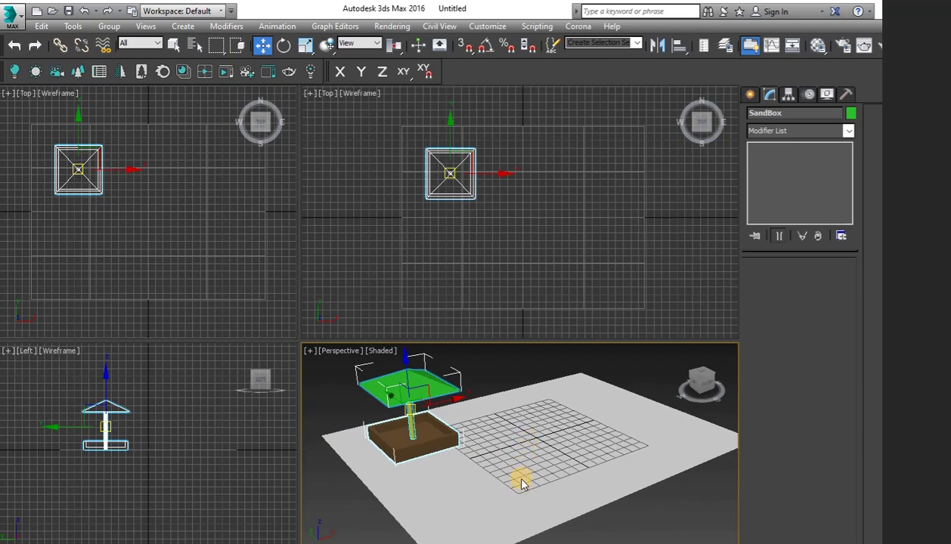
mouse_move(518, 487)
middle_mouse_down("alt")
mouse_move(516, 471)
mouse_move(531, 465)
mouse_move(519, 468)
middle_mouse_up("alt")
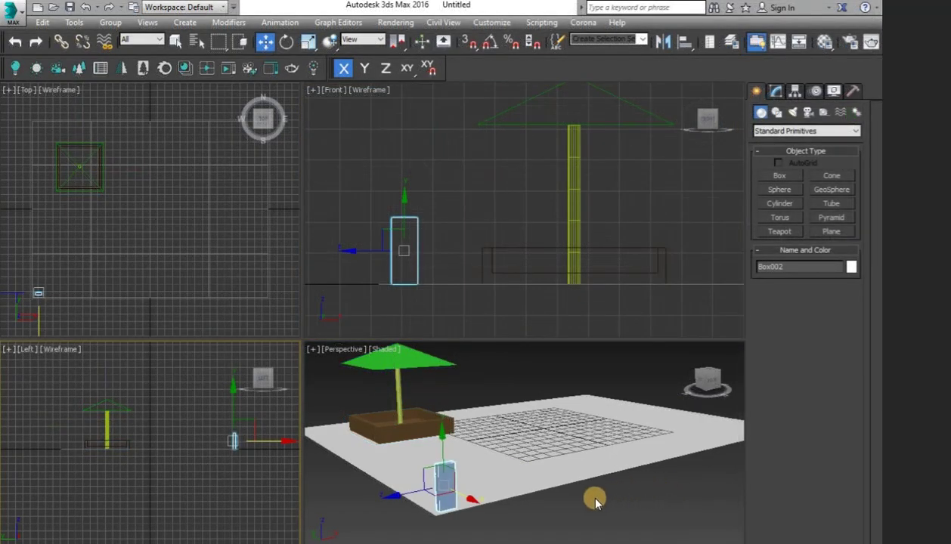
Start an Array of the selected board with live preview and set the incremental X move to 30,48 cm
mouse_move(577, 496)
middle_mouse_down("alt")
mouse_move(555, 499)
mouse_move(557, 489)
mouse_move(567, 499)
middle_mouse_up("alt")
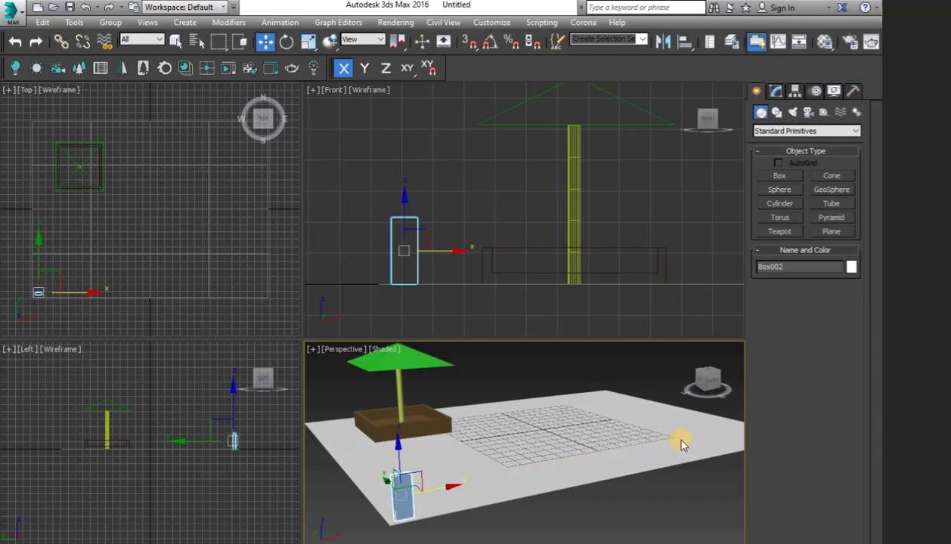
left_click(73, 23)
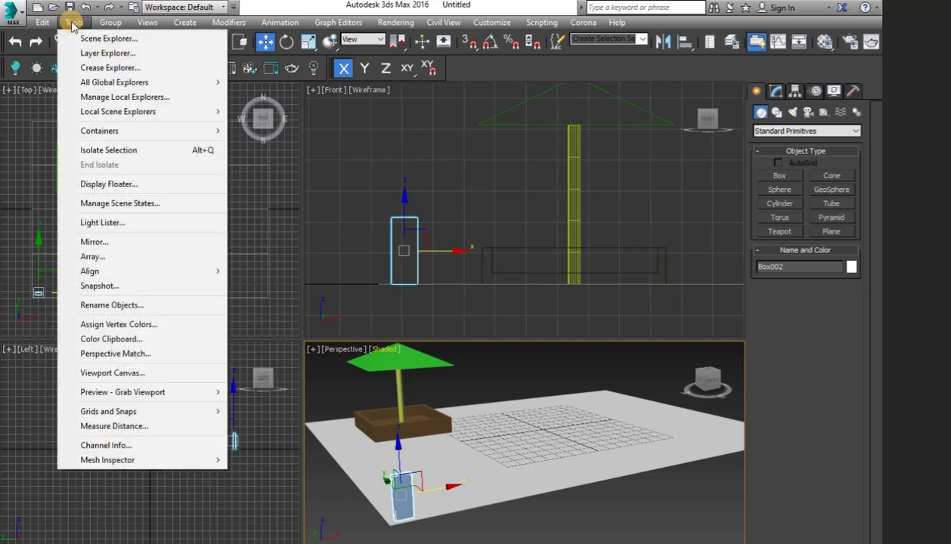
left_click(92, 260)
left_click_drag(399, 195, 174, 41)
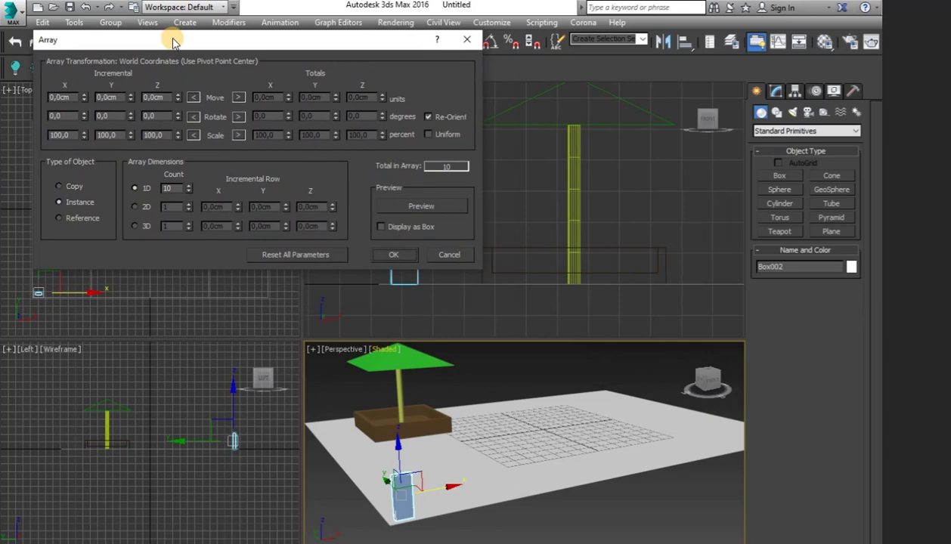
left_click(386, 206)
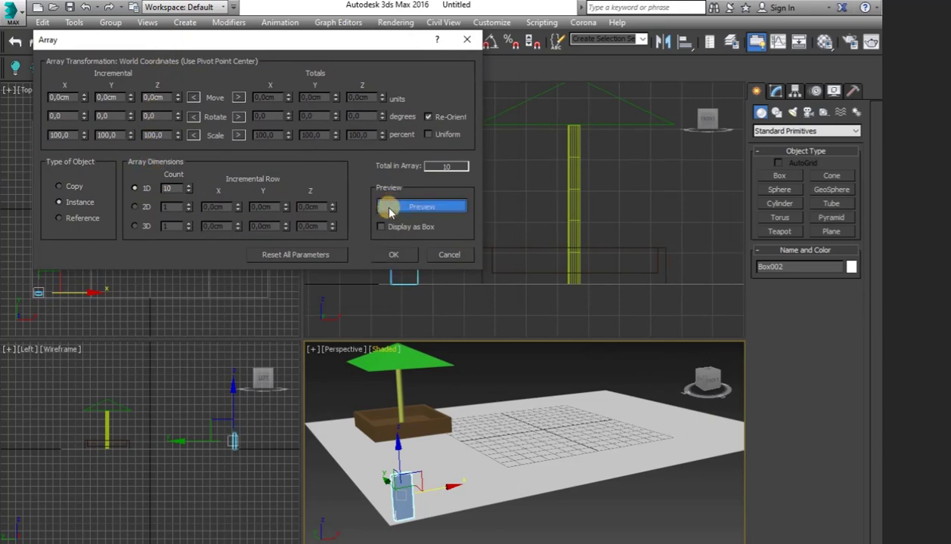
left_click(165, 187)
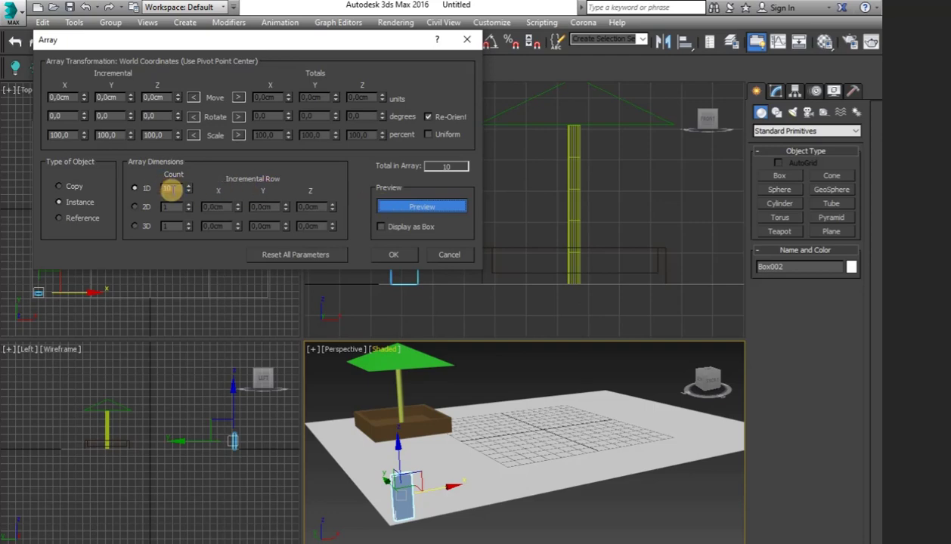
left_click(84, 95)
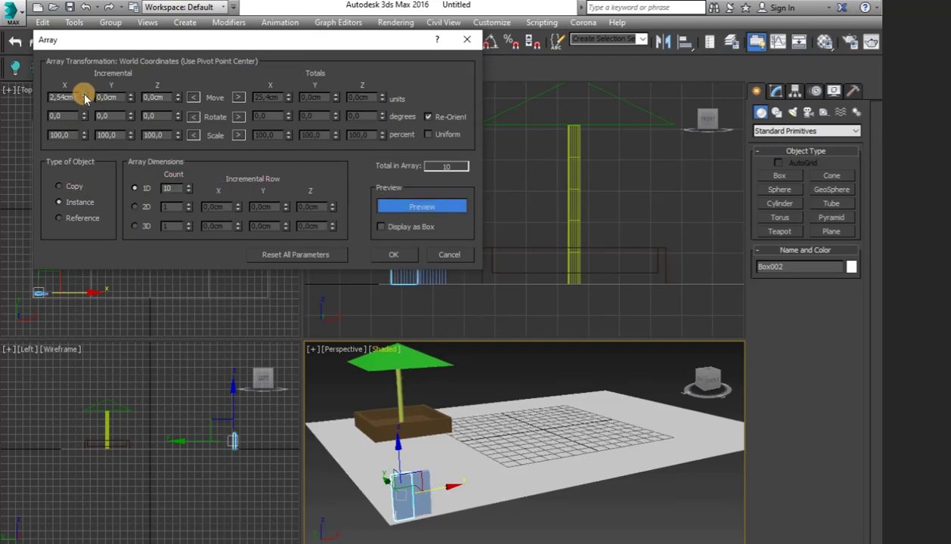
left_click(84, 94)
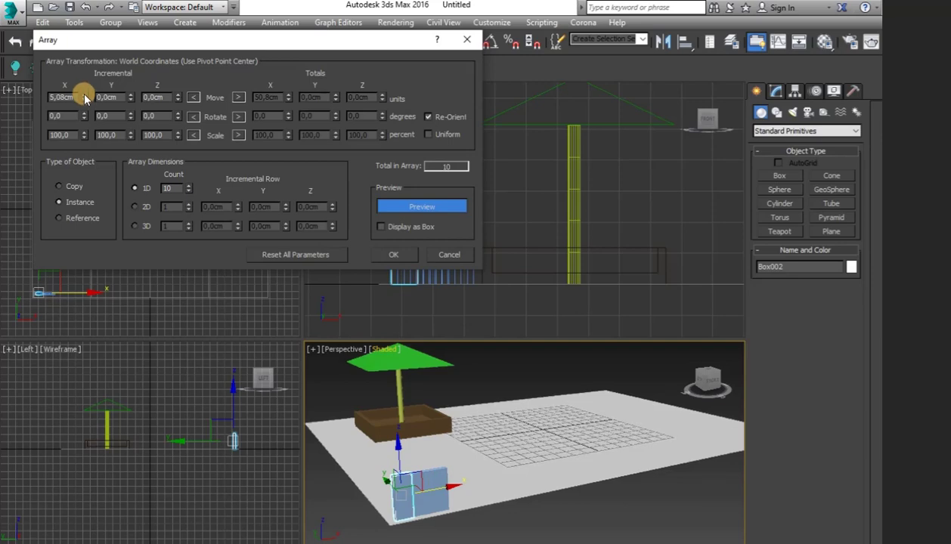
left_click_drag(84, 94, 83, 95)
left_click_drag(85, 96, 86, 92)
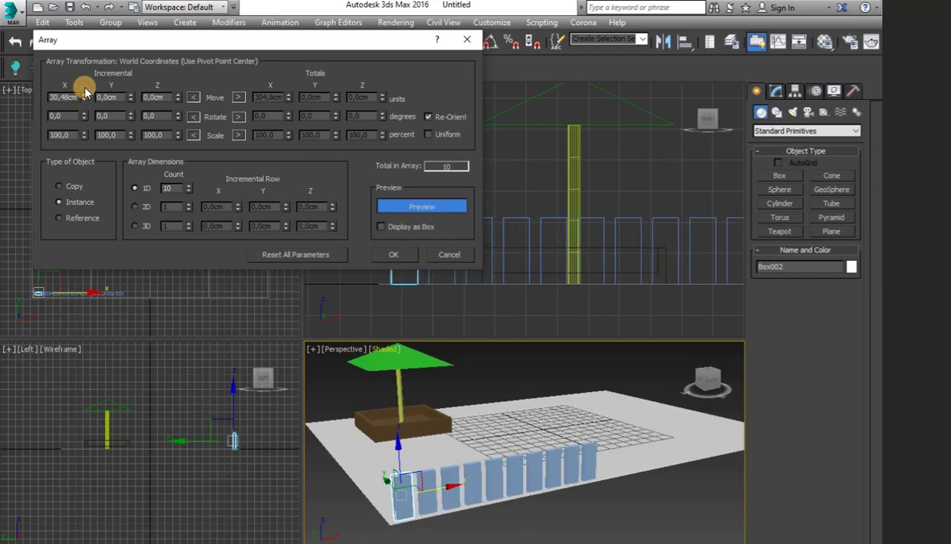
Set the 1D array count to 25 and create the row of boards along the ground plane's front edge
left_click(189, 185)
left_click(189, 185)
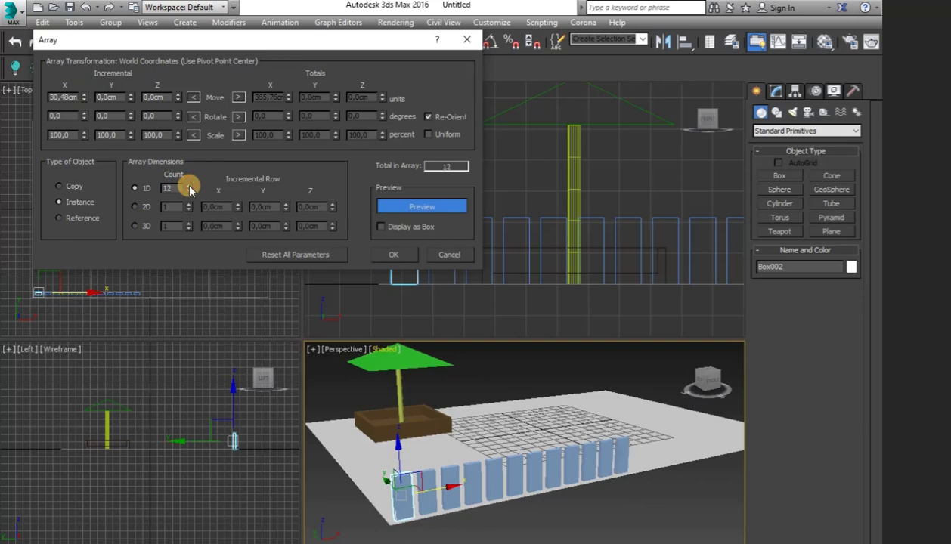
left_click(189, 185)
left_click(189, 185)
left_click(189, 185)
left_click(189, 185)
left_click(189, 185)
left_click(190, 186)
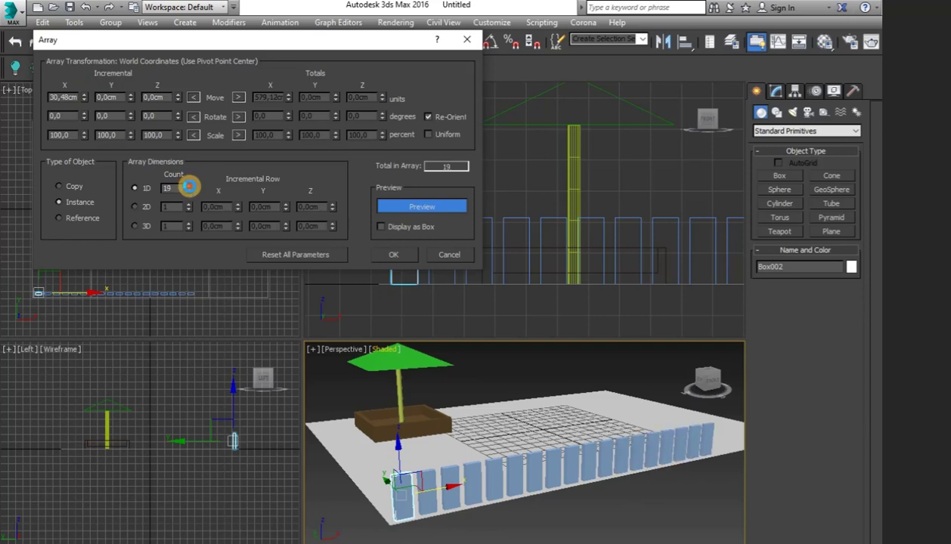
left_click(189, 185)
left_click(189, 185)
left_click(189, 185)
left_click(189, 185)
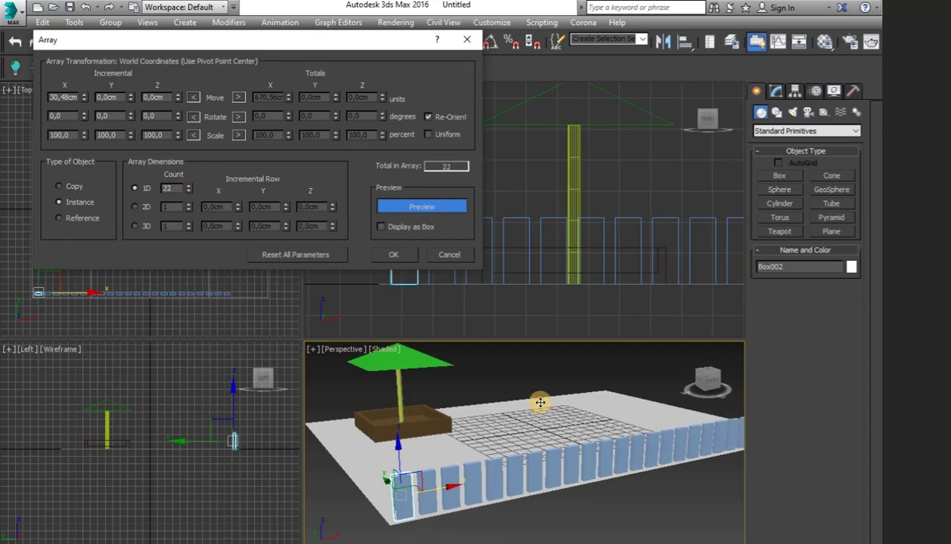
middle_click_drag(569, 398, 492, 408)
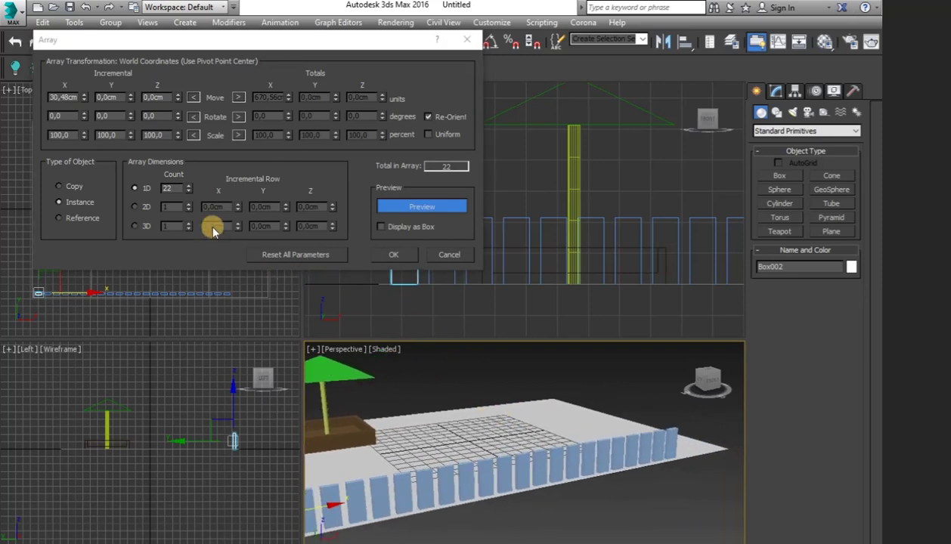
left_click(188, 186)
left_click(188, 186)
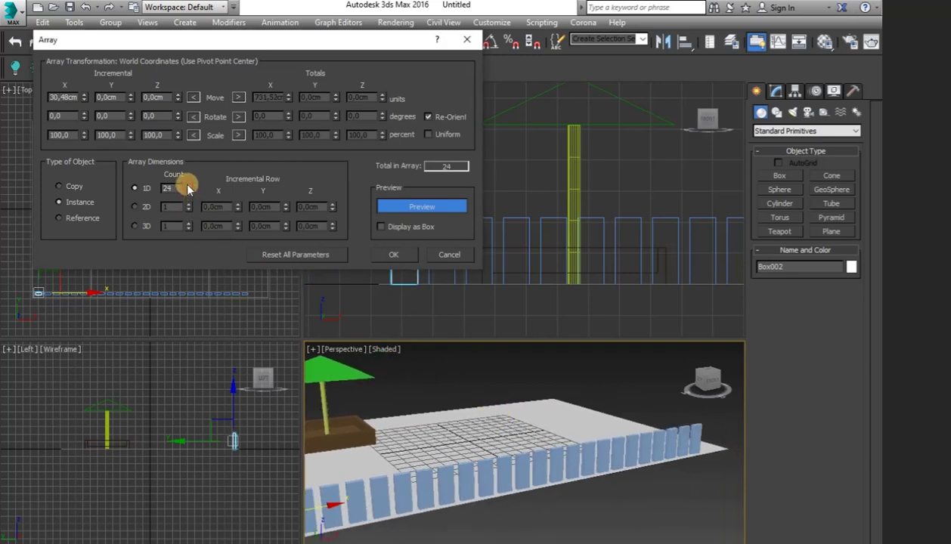
left_click(188, 186)
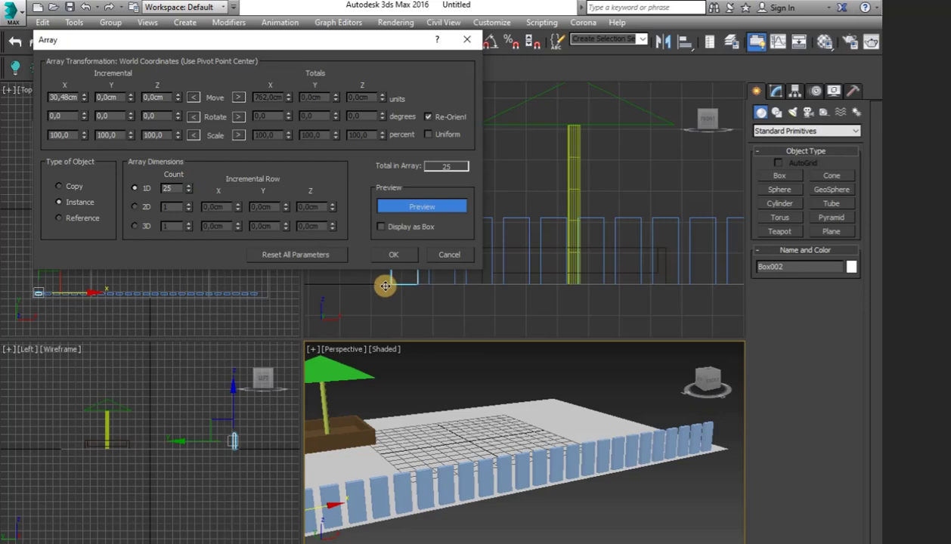
middle_click_drag(453, 390, 490, 416)
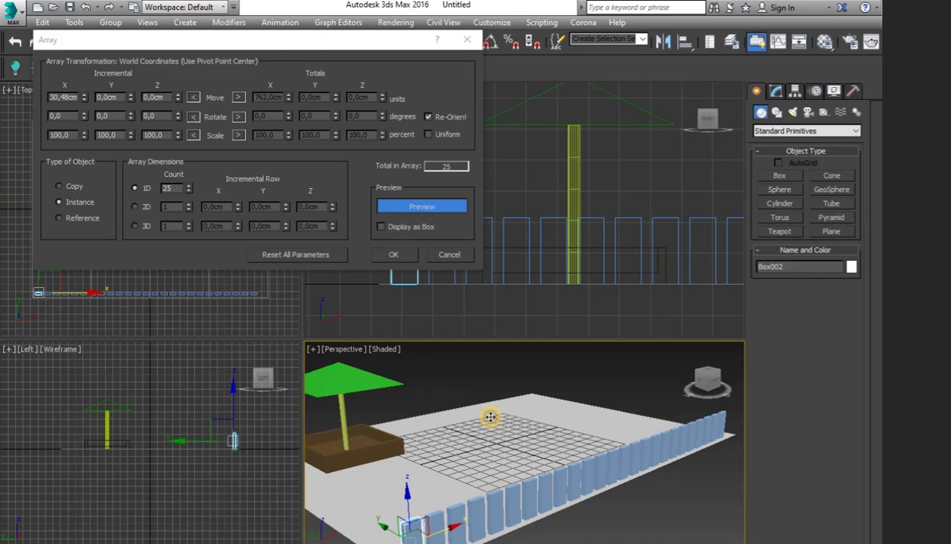
left_click(401, 255)
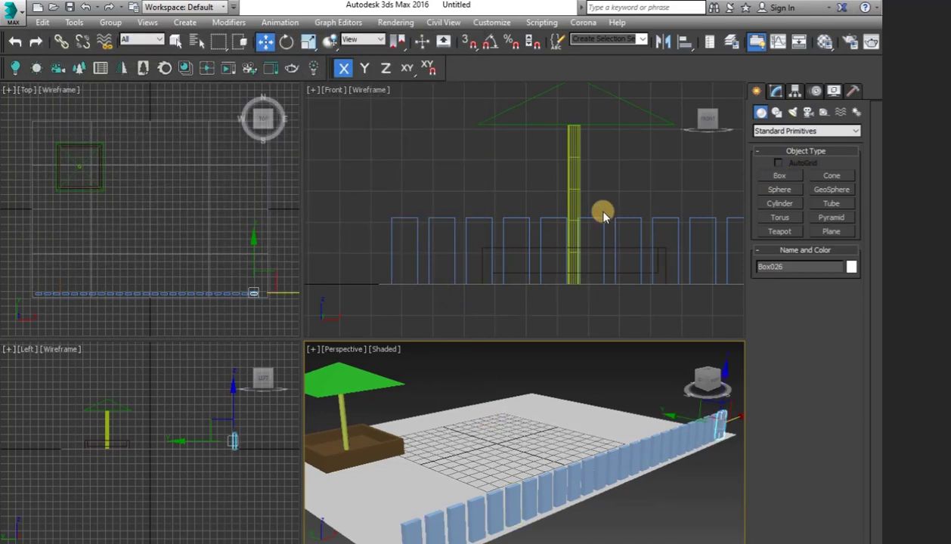
Create a thin horizontal box rail spanning all the boards in the front view, about 764 cm wide, 10.6 cm long and 1.3 cm high
scroll(603, 203, "down", 3)
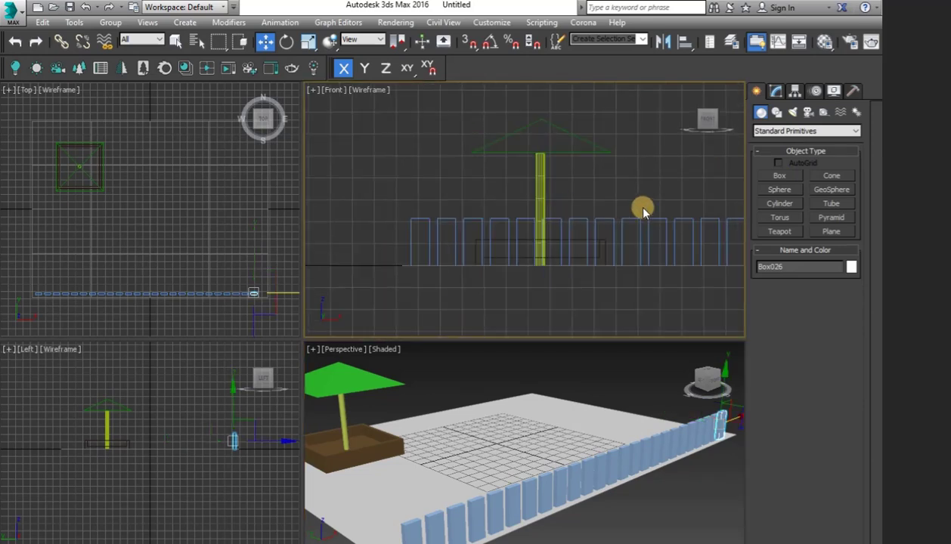
middle_click_drag(643, 212, 570, 220)
scroll(564, 221, "down", 2)
middle_click_drag(627, 204, 547, 215)
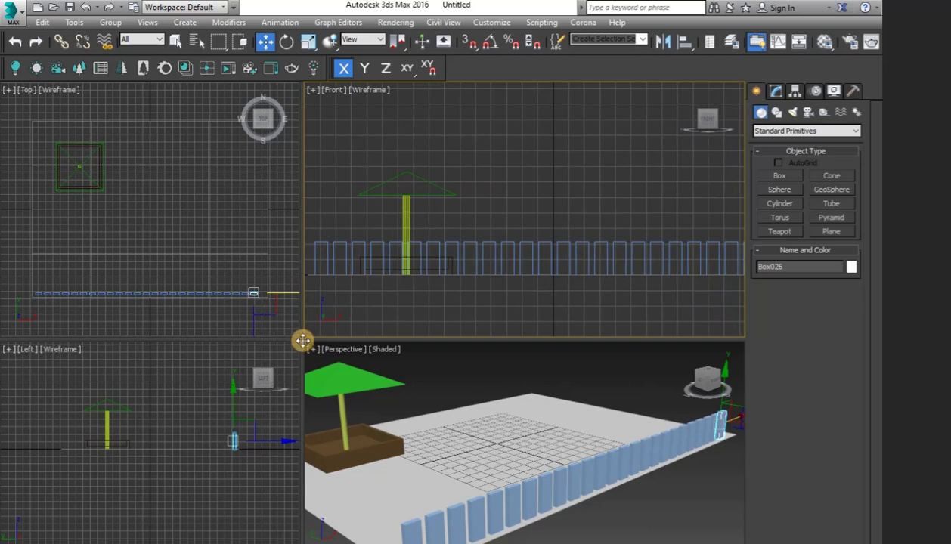
left_click_drag(299, 340, 229, 361)
scroll(512, 246, "down", 3)
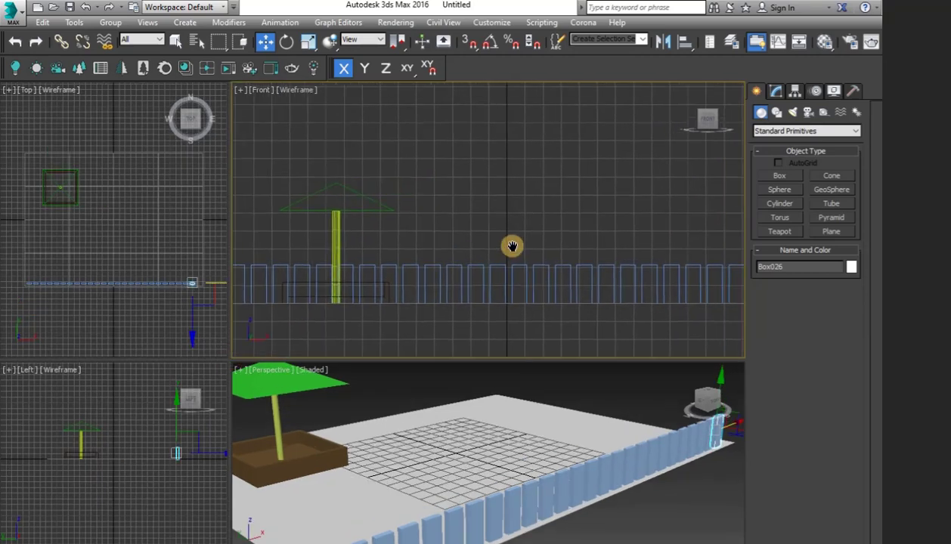
left_click(780, 175)
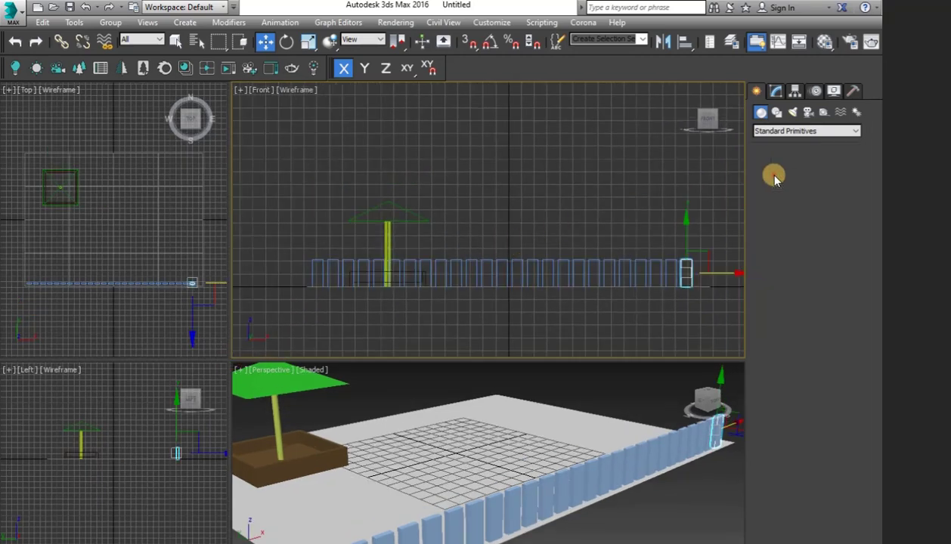
left_click_drag(310, 266, 695, 272)
left_click(696, 271)
Move the rail along Y in the top view until it sits against the inner face of the board row
left_click(267, 41)
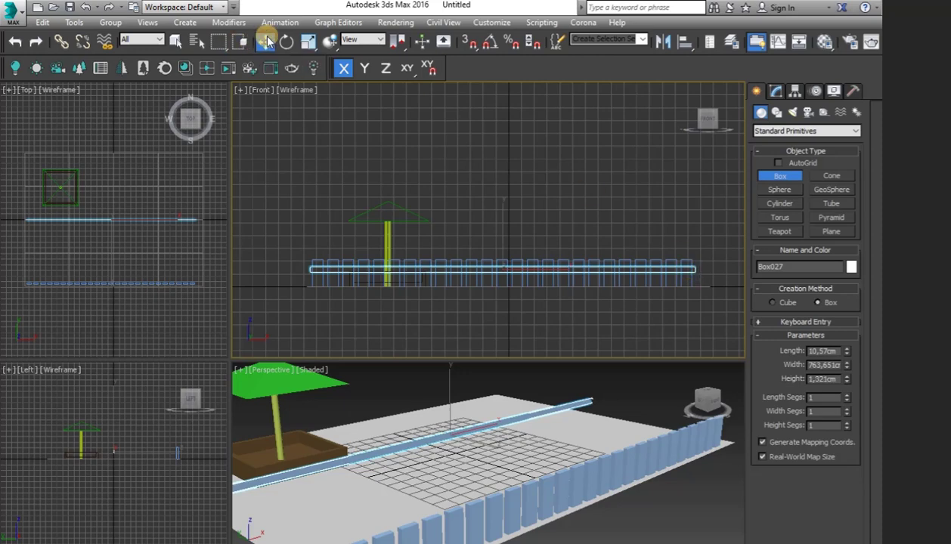
key("t")
left_click_drag(481, 220, 476, 281)
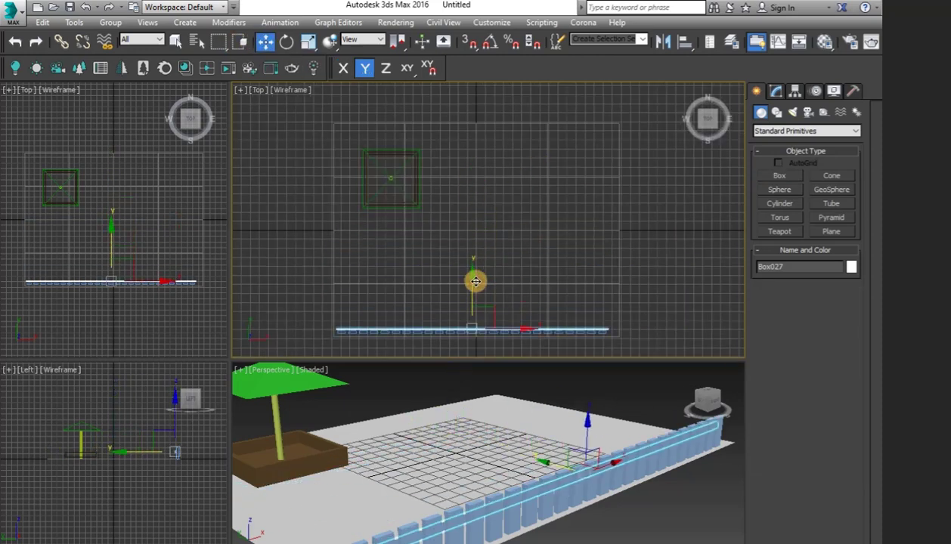
scroll(437, 334, "up", 6)
middle_click_drag(718, 273, 565, 208)
left_click_drag(520, 187, 510, 201)
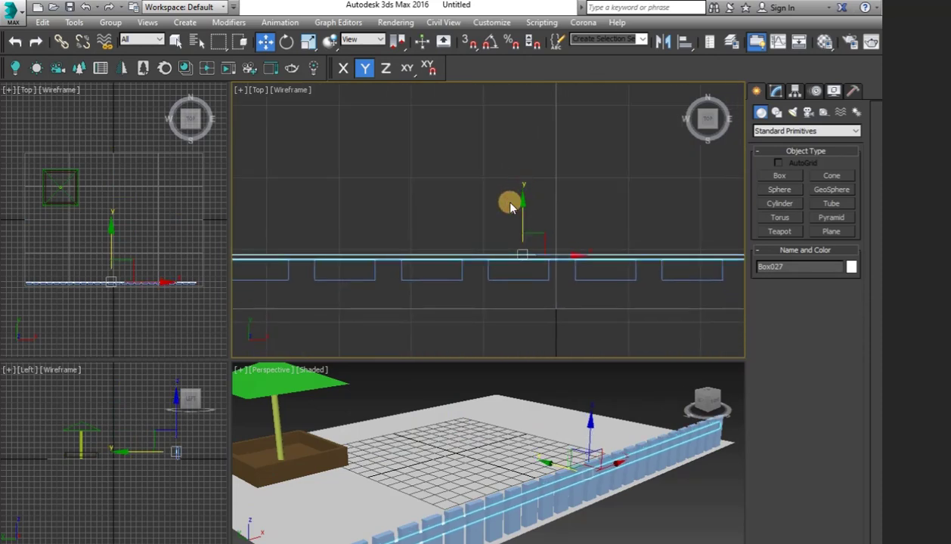
Select the rail in the front view and raise it slightly toward the upper ends of the boards
left_click(441, 373)
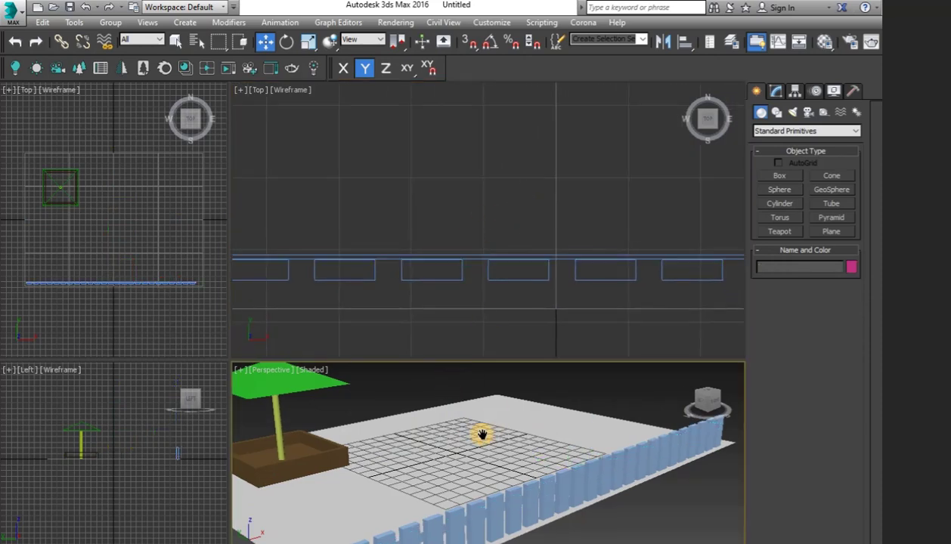
middle_click_drag(482, 433, 498, 402)
scroll(497, 407, "down", 3)
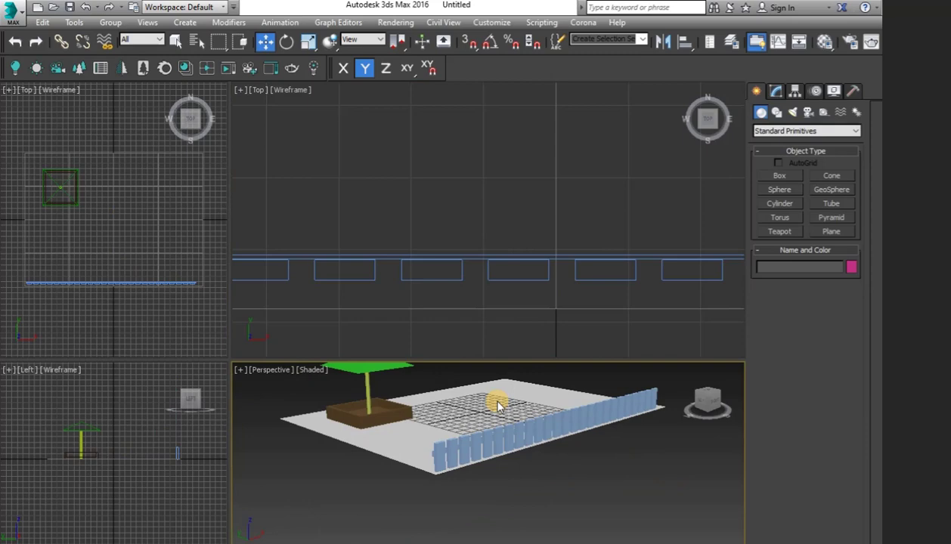
left_click(513, 310)
key("f")
scroll(510, 211, "up", 6)
scroll(530, 268, "down", 2)
left_click(526, 266)
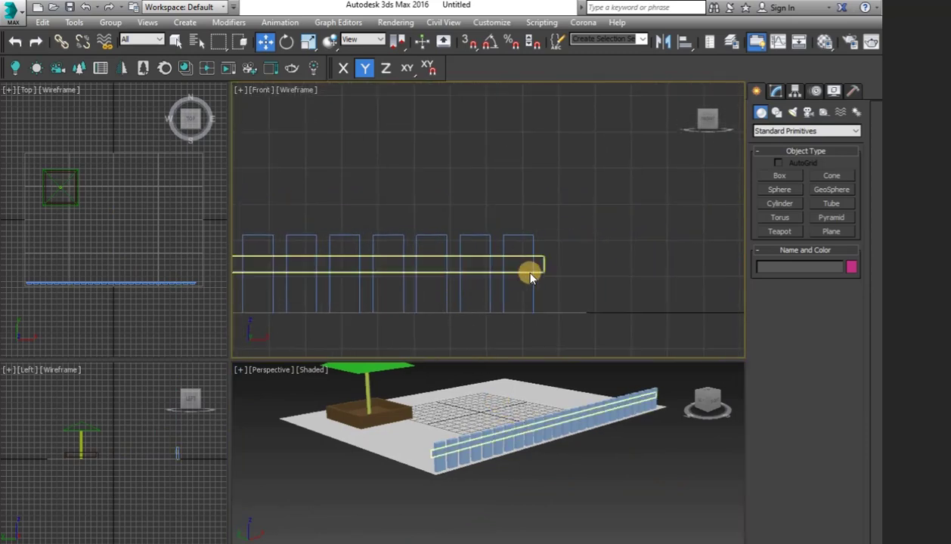
left_click(540, 263)
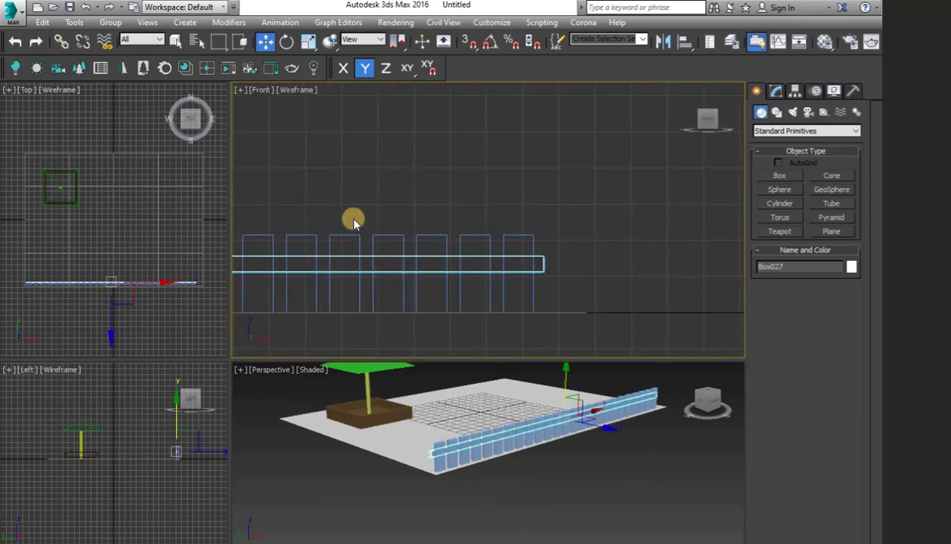
scroll(356, 235, "up", 2)
middle_click_drag(357, 257, 652, 228)
left_click_drag(478, 222, 478, 210)
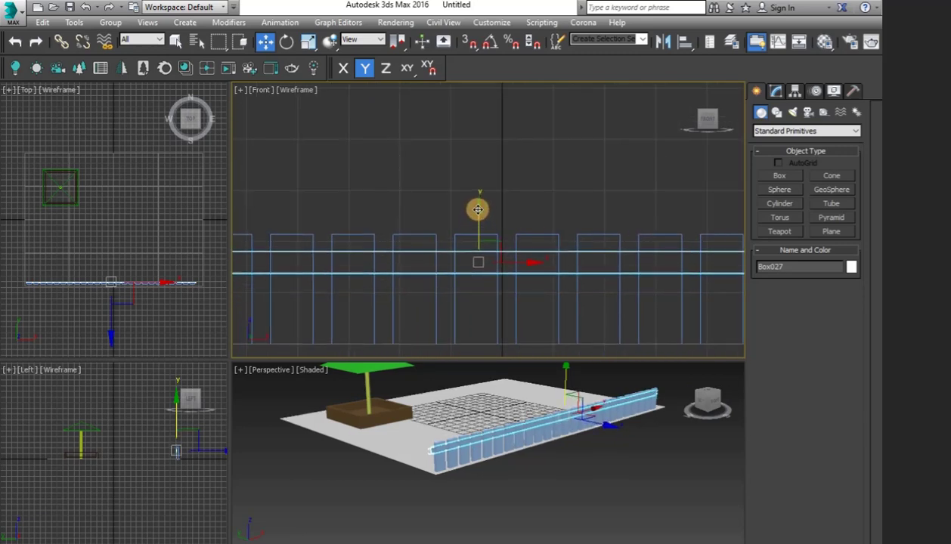
Duplicate the rail straight down to form a second rail near the base of the boards, then clear the selection
middle_click_drag(570, 219, 580, 168)
left_click_drag(488, 158, 488, 220, "shift")
left_click(494, 372)
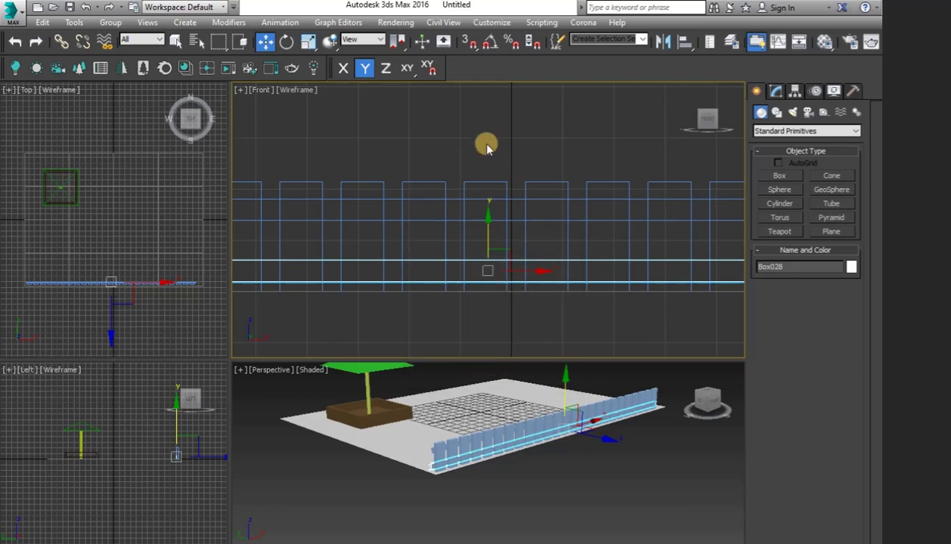
left_click(478, 141)
Select all the boards and both rails in the left view and group them under the name Fence
scroll(469, 210, "down", 6)
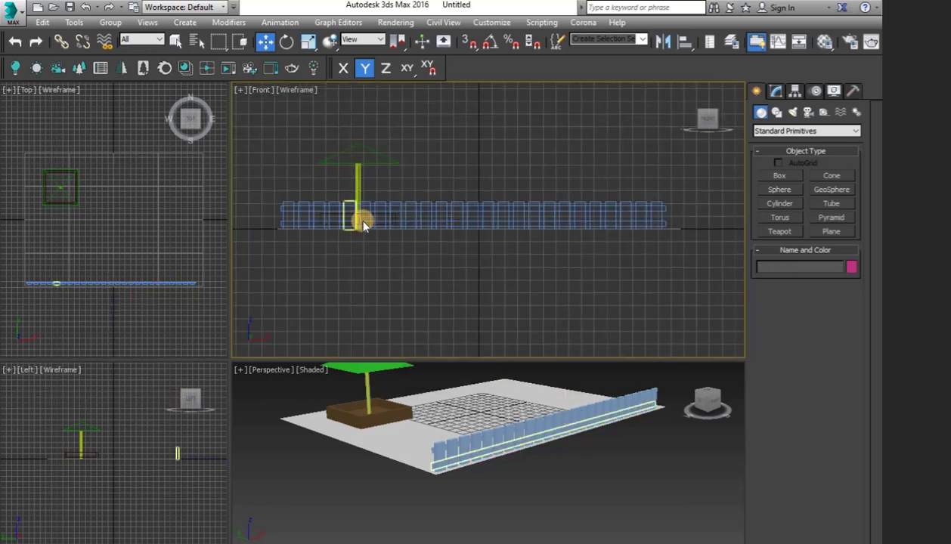
key("l")
scroll(560, 189, "up", 5)
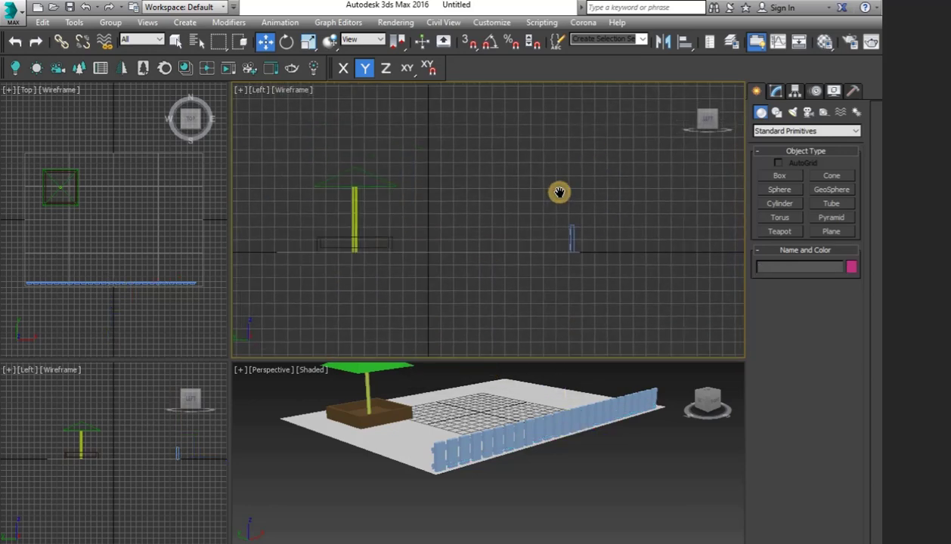
left_click(513, 232)
scroll(499, 219, "up", 2)
left_click_drag(474, 204, 557, 333)
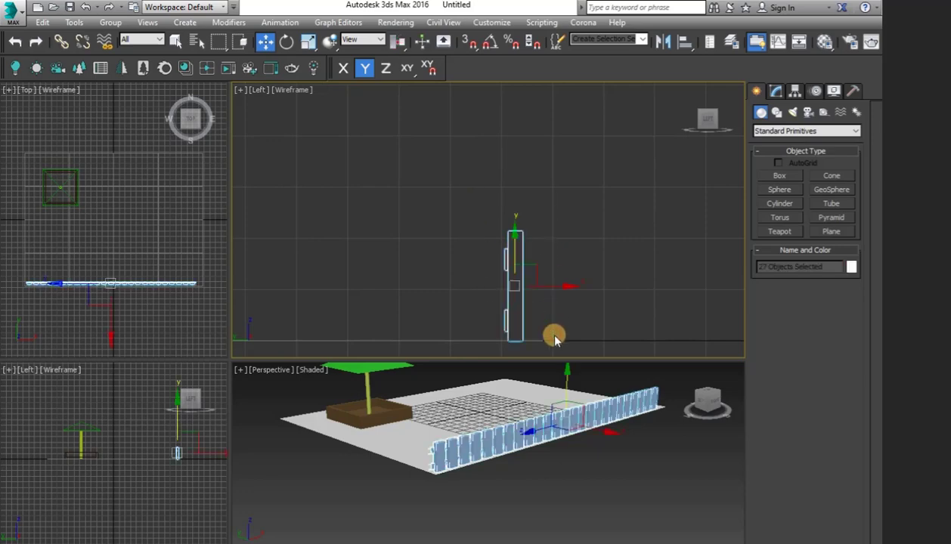
left_click(110, 22)
left_click(113, 37)
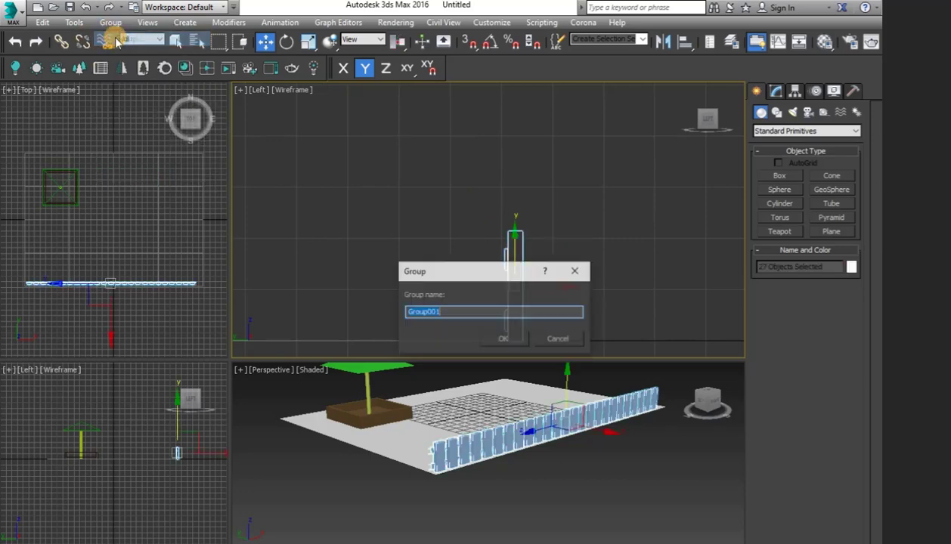
type("Fence")
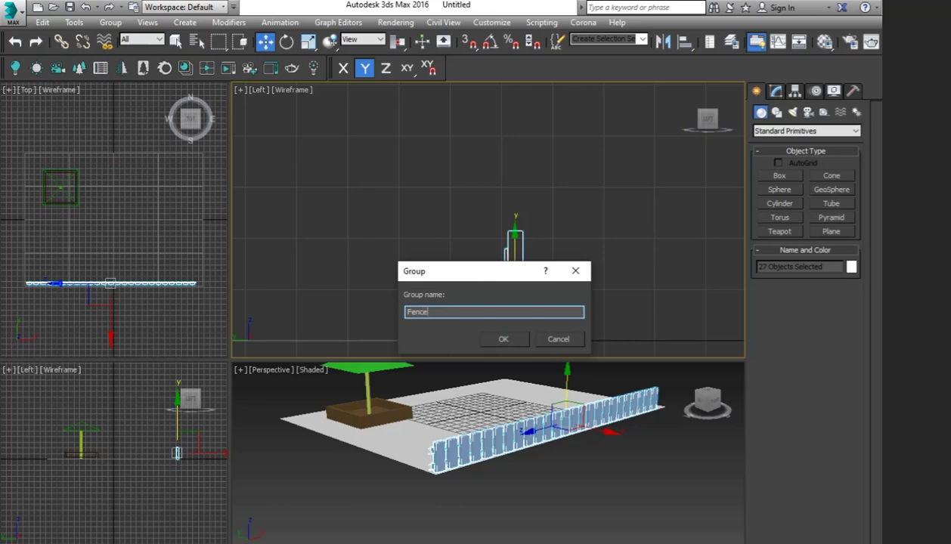
key("Return")
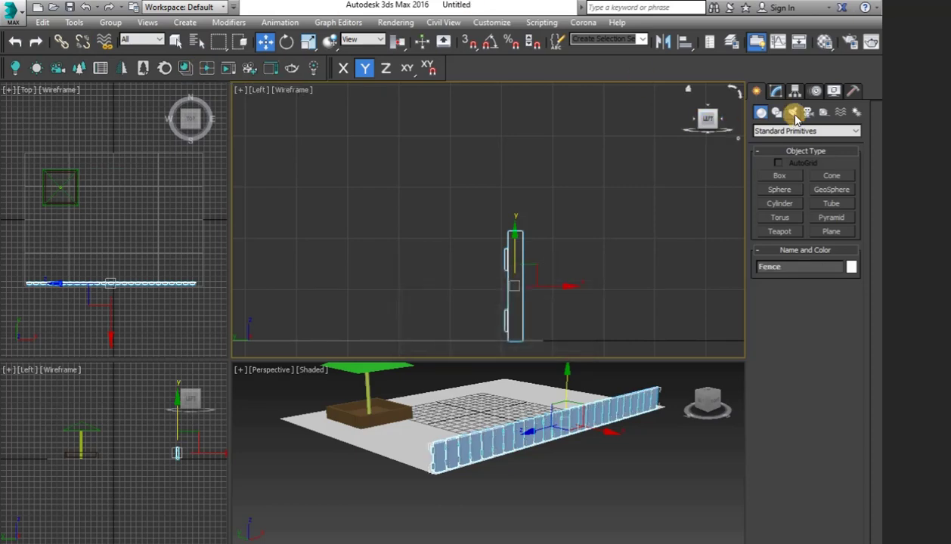
Add an orange custom color to the palette and apply it to the Fence group as its object color
left_click(776, 92)
left_click(858, 112)
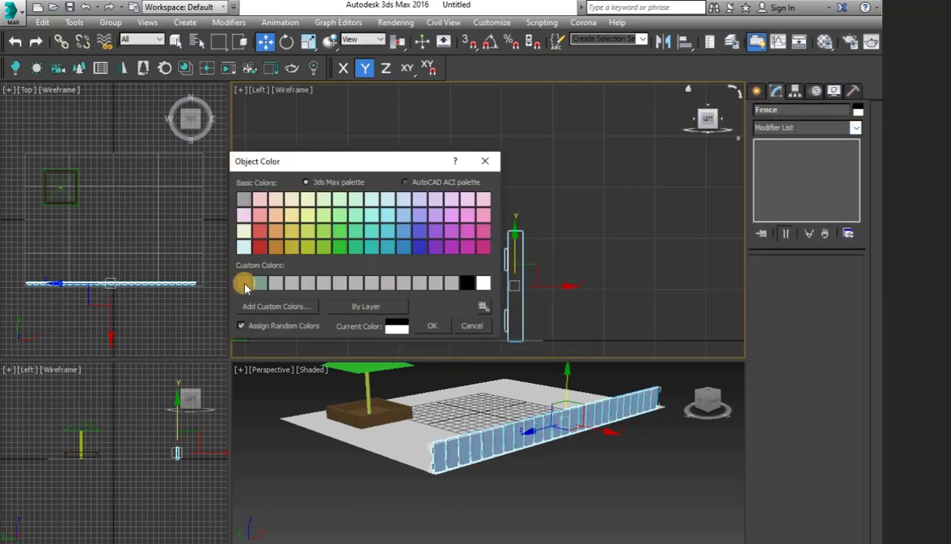
left_click(276, 283)
left_click(291, 307)
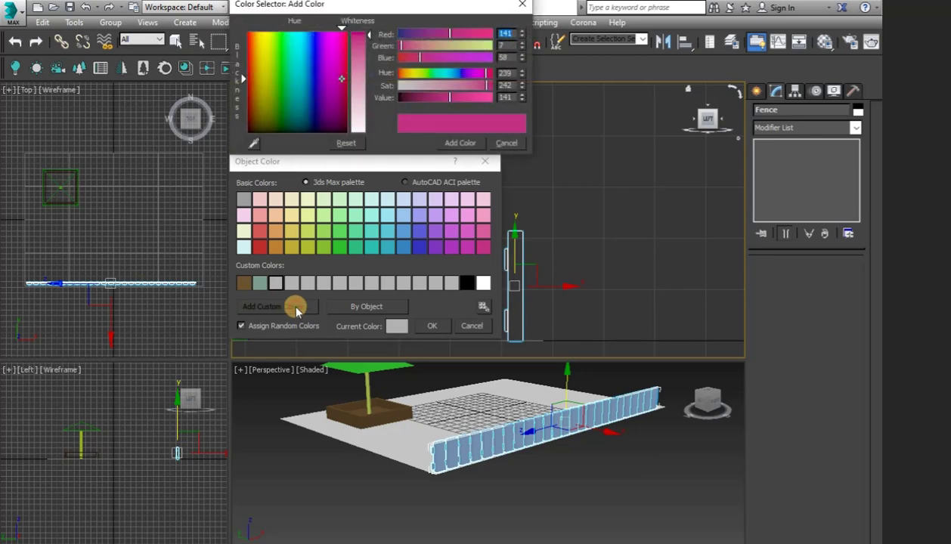
left_click(251, 92)
left_click(256, 47)
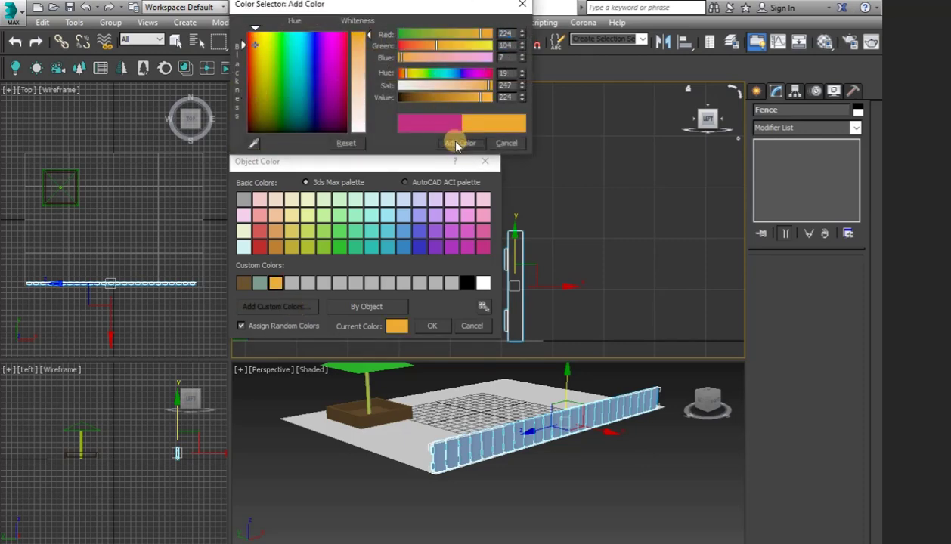
left_click(428, 327)
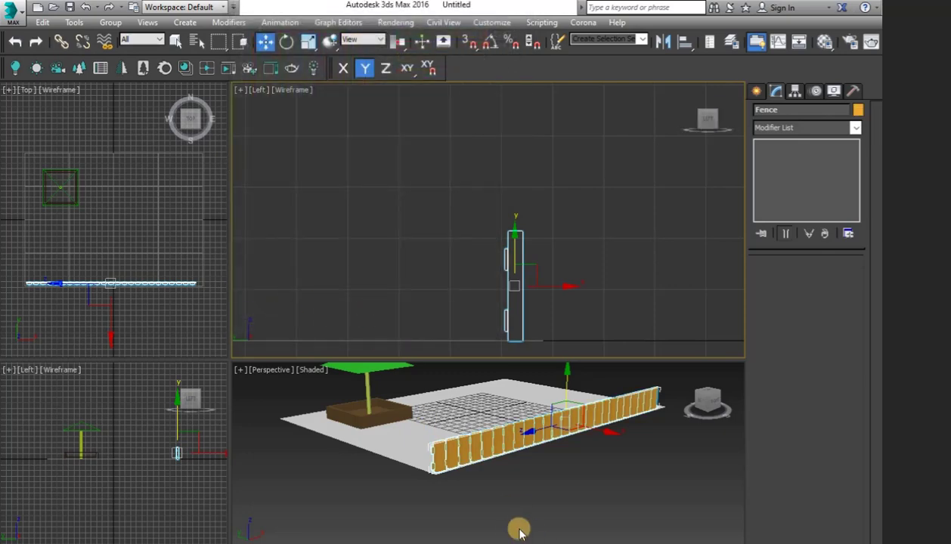
Deselect the fence, maximize the Perspective viewport and unfreeze the ground plane
middle_click_drag(505, 500, 607, 504, "alt")
left_click(622, 484)
key("alt+w")
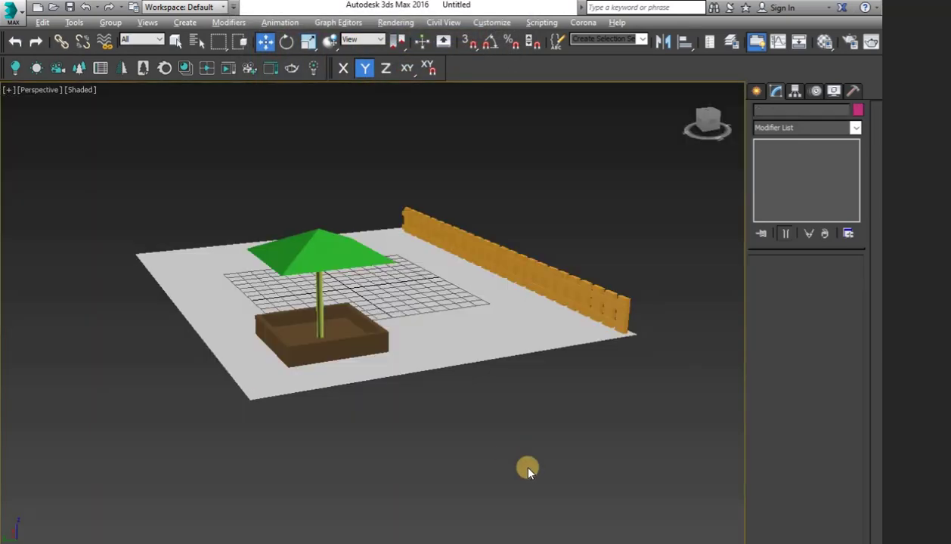
scroll(495, 385, "up", 6)
middle_click_drag(490, 391, 502, 389)
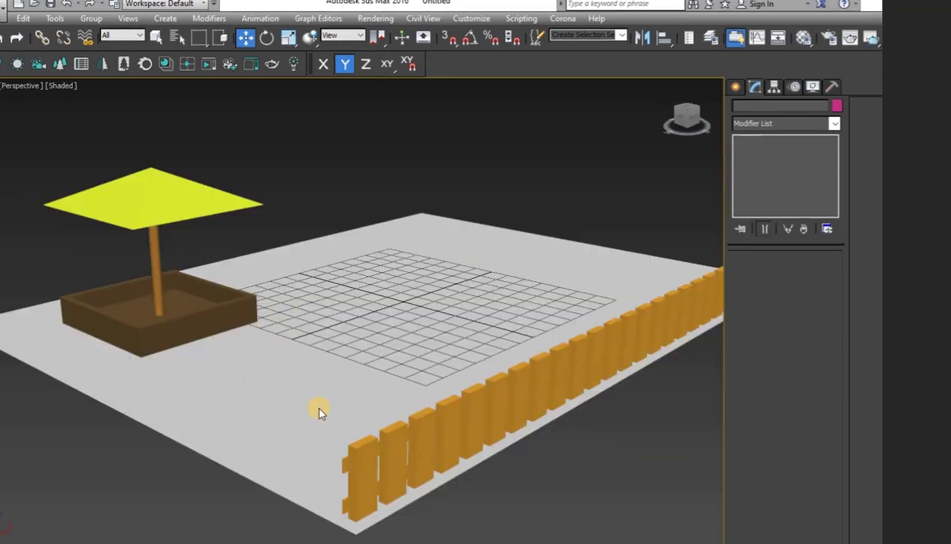
mouse_move(316, 371)
middle_mouse_down("alt")
mouse_move(349, 383)
mouse_move(420, 375)
mouse_move(318, 382)
mouse_move(314, 373)
mouse_move(319, 381)
middle_mouse_up("alt")
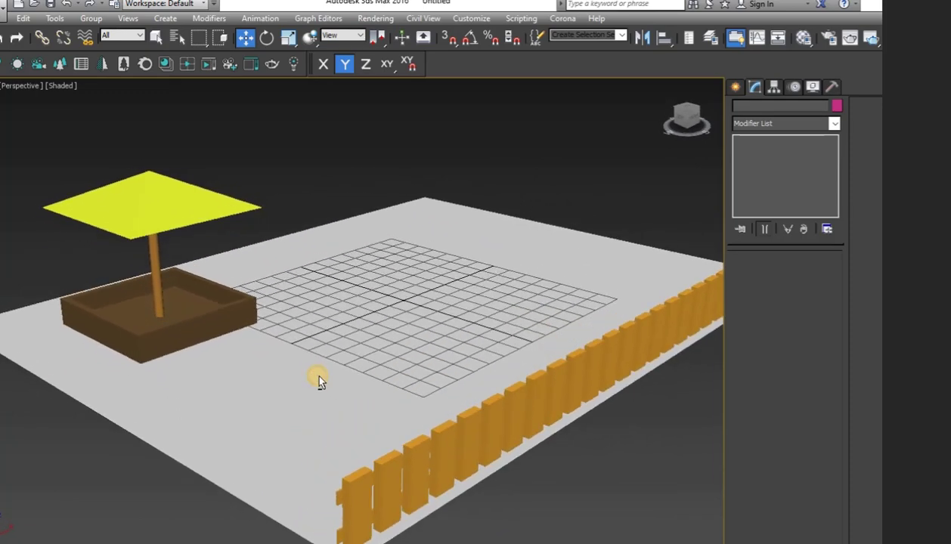
right_click(241, 387)
left_click(285, 298)
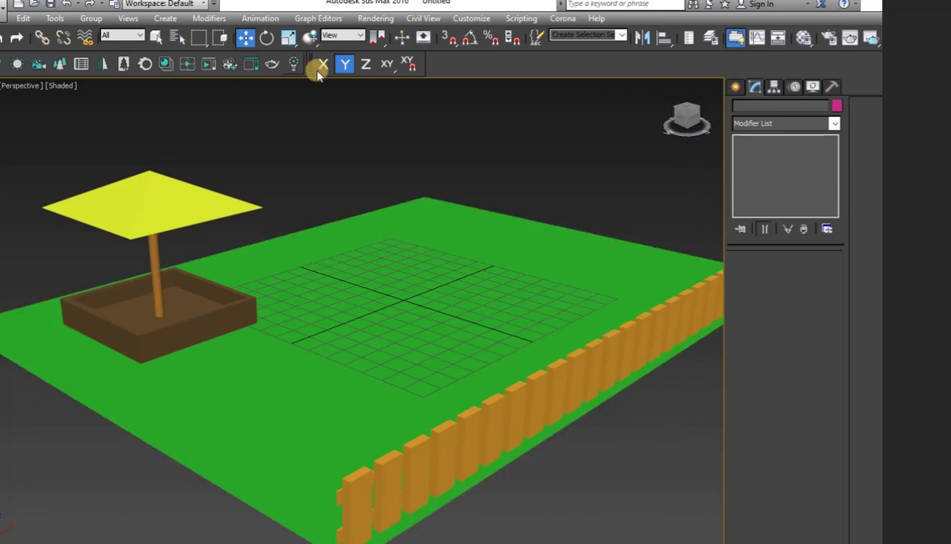
Render the perspective view in an ActiveShade window, examine the scene, then close the preview and clear the selection
left_click(874, 42)
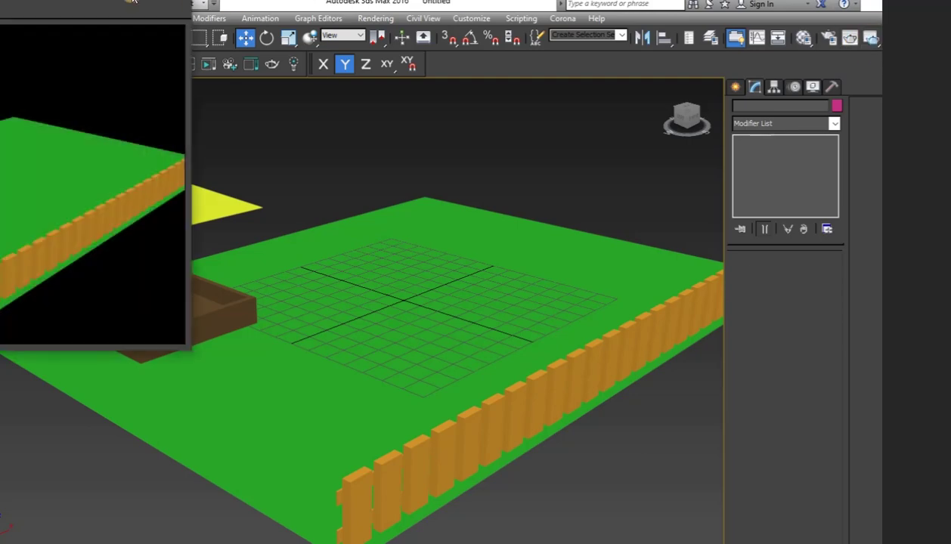
left_click_drag(48, 1, 731, 70)
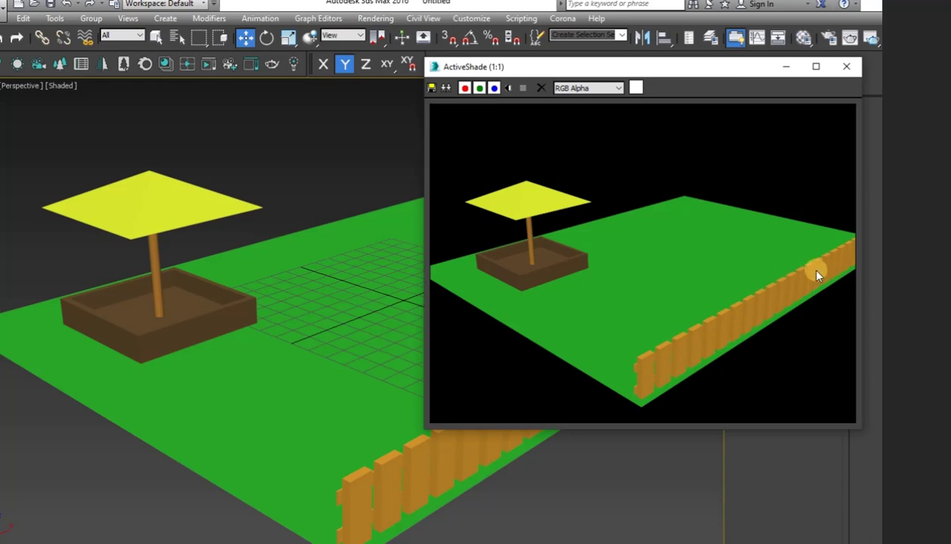
left_click(847, 70)
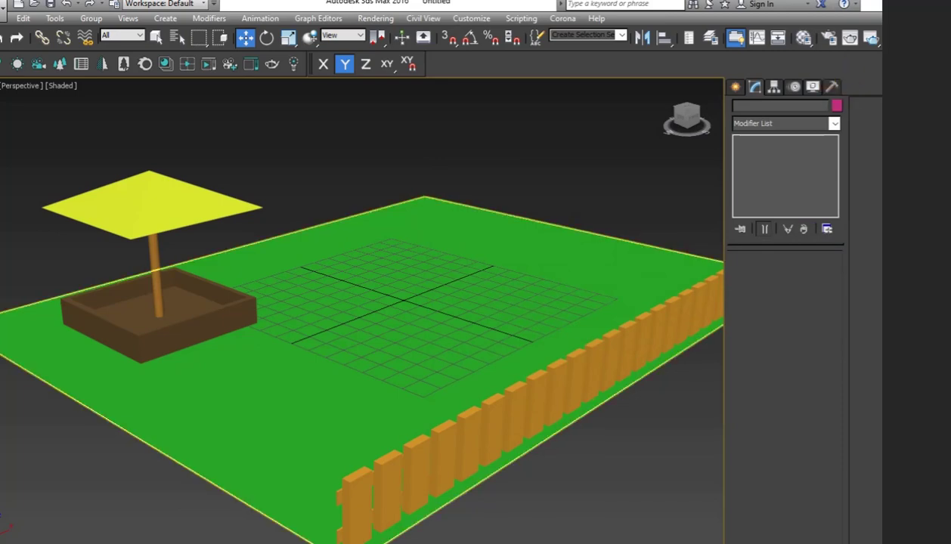
left_click(552, 179)
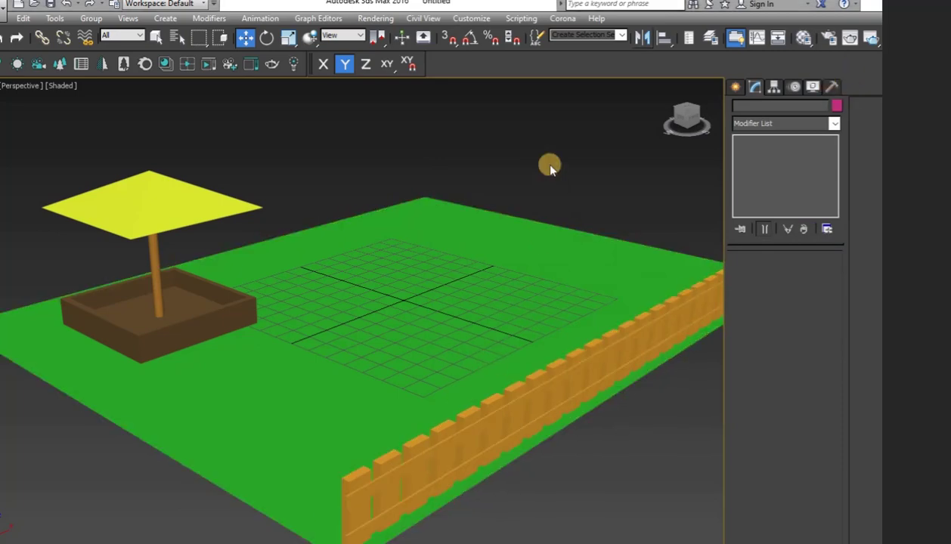
Set the environment background color to near-white RGB 237, 237, 237 and check it in an ActiveShade preview
left_click(376, 19)
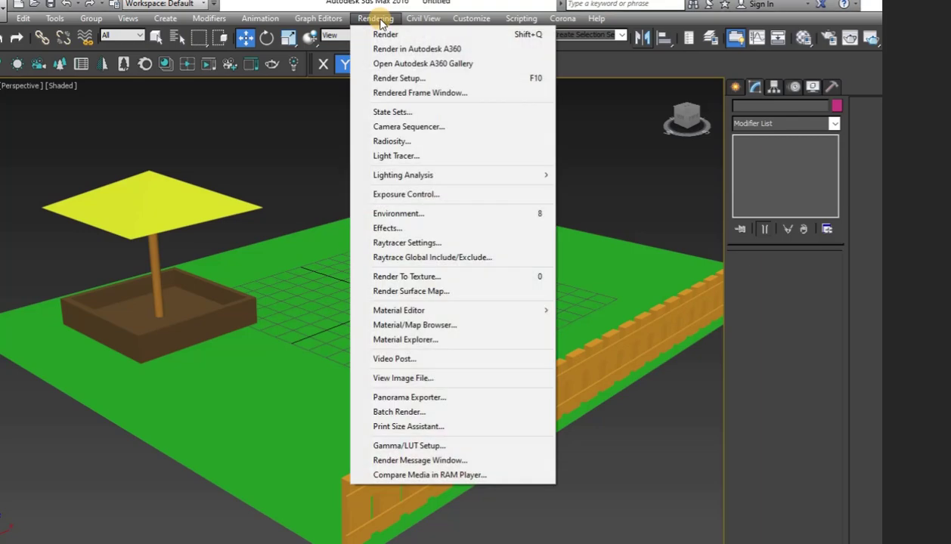
left_click(397, 216)
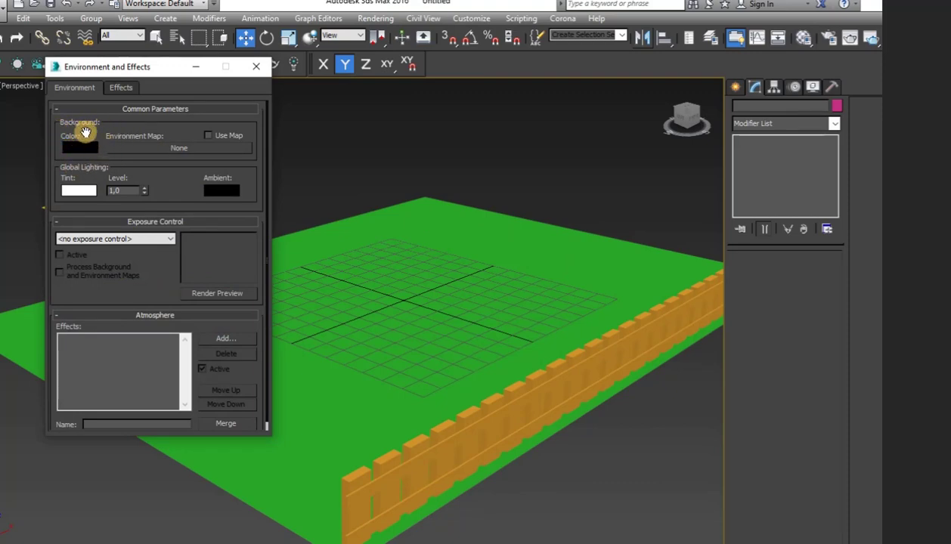
left_click(81, 147)
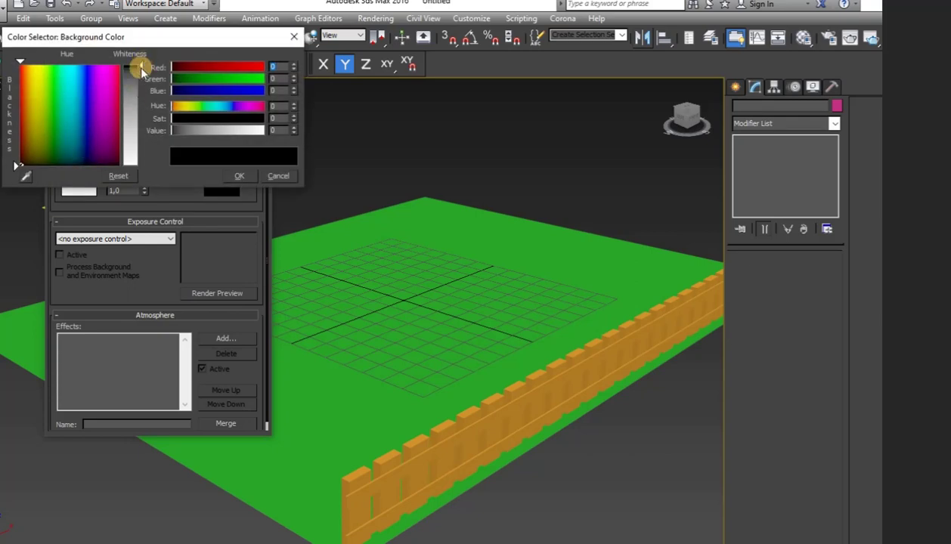
left_click_drag(138, 66, 141, 160)
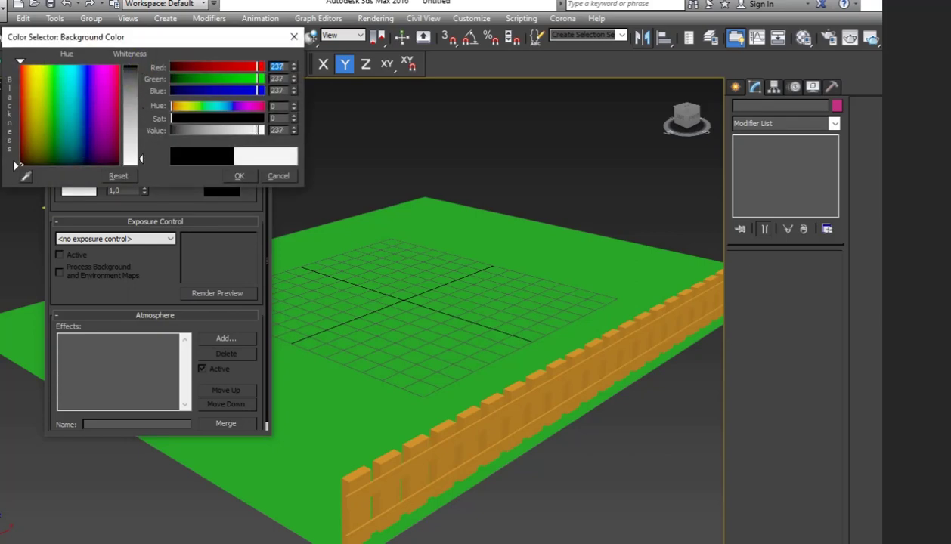
left_click(244, 176)
left_click(253, 68)
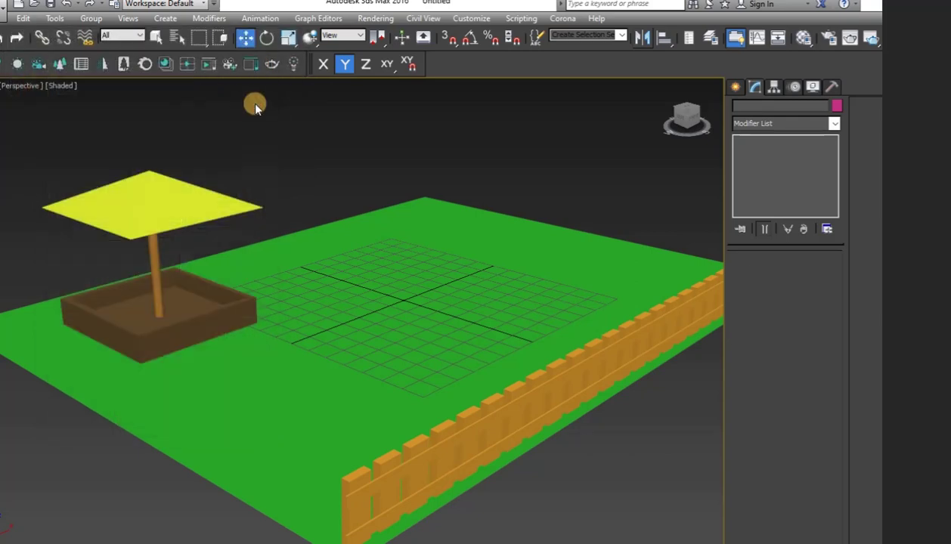
left_click(870, 38)
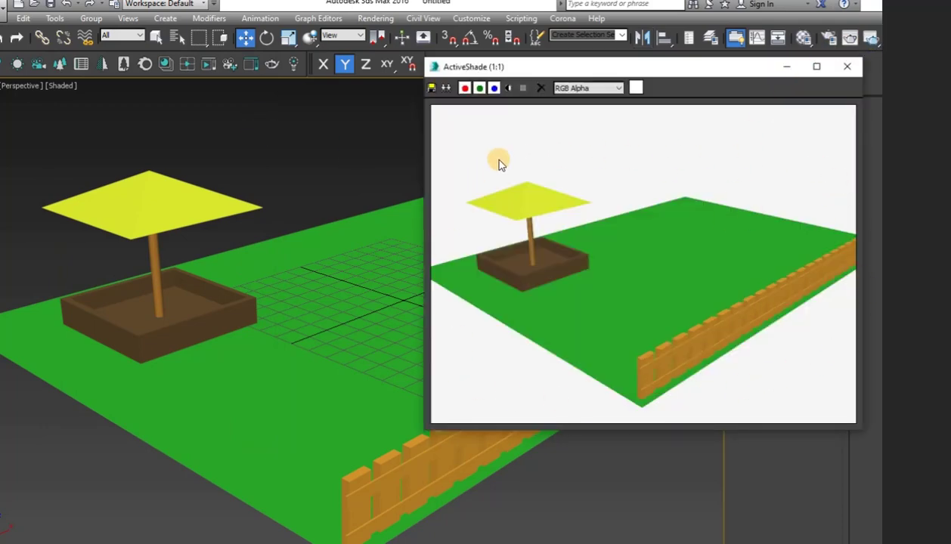
left_click(855, 68)
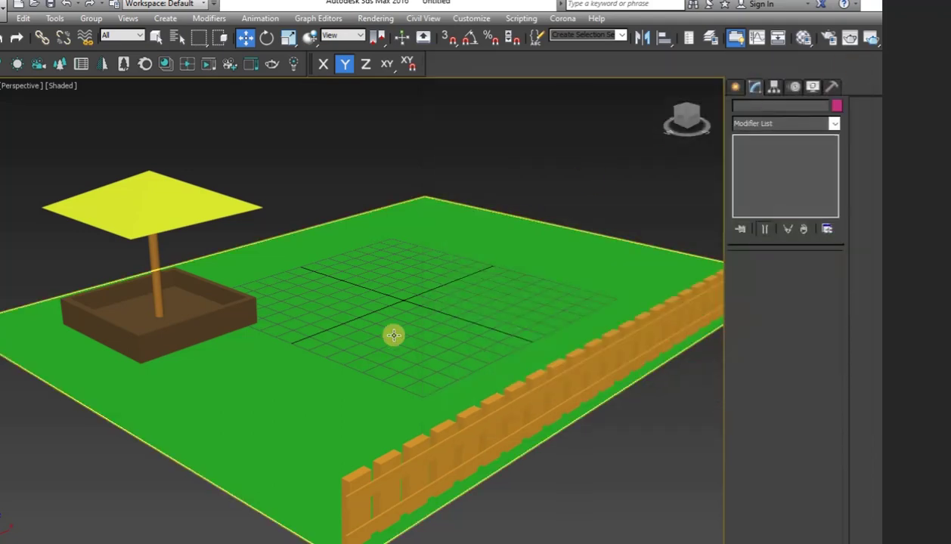
Reframe the perspective view from a lower angle with the sandbox and fence in sight, and render it with ActiveShade
middle_click_drag(346, 370, 351, 370)
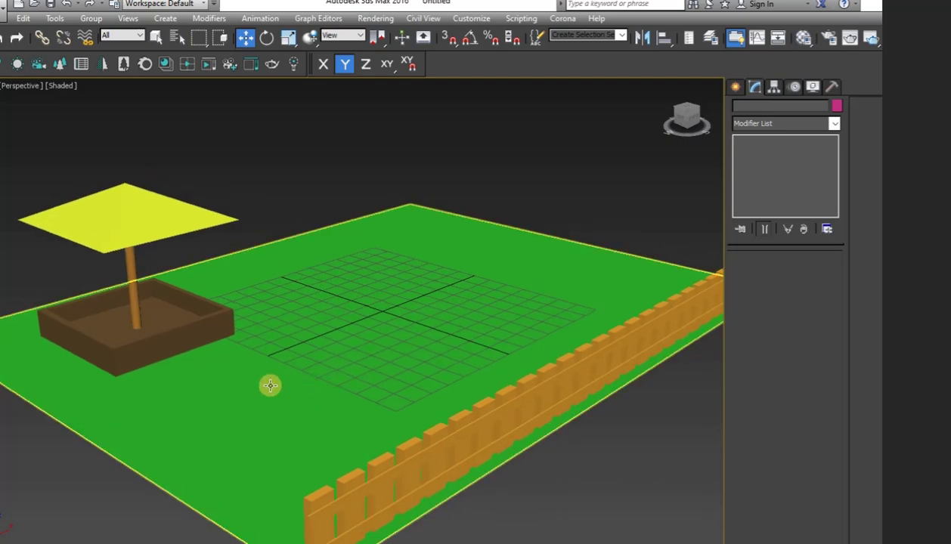
middle_click_drag(270, 385, 261, 371, "alt")
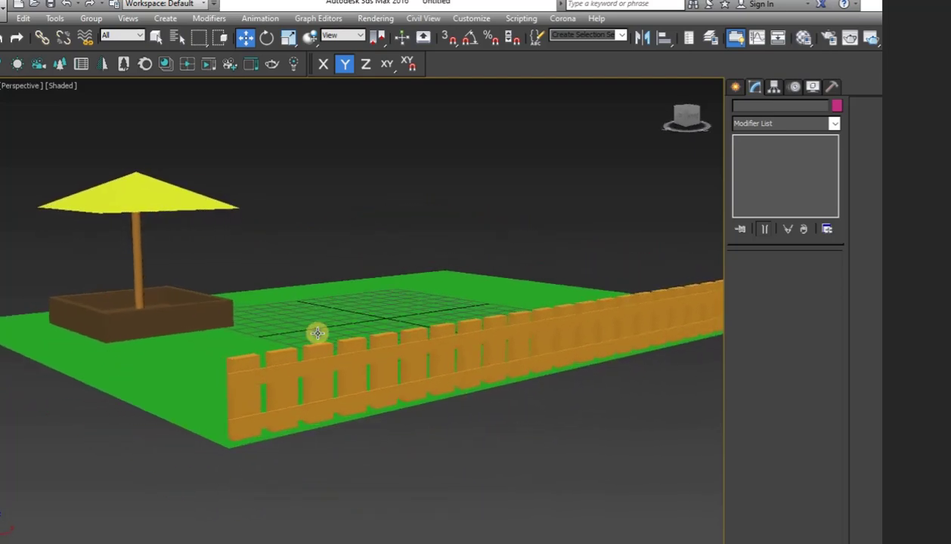
middle_click_drag(319, 334, 327, 381)
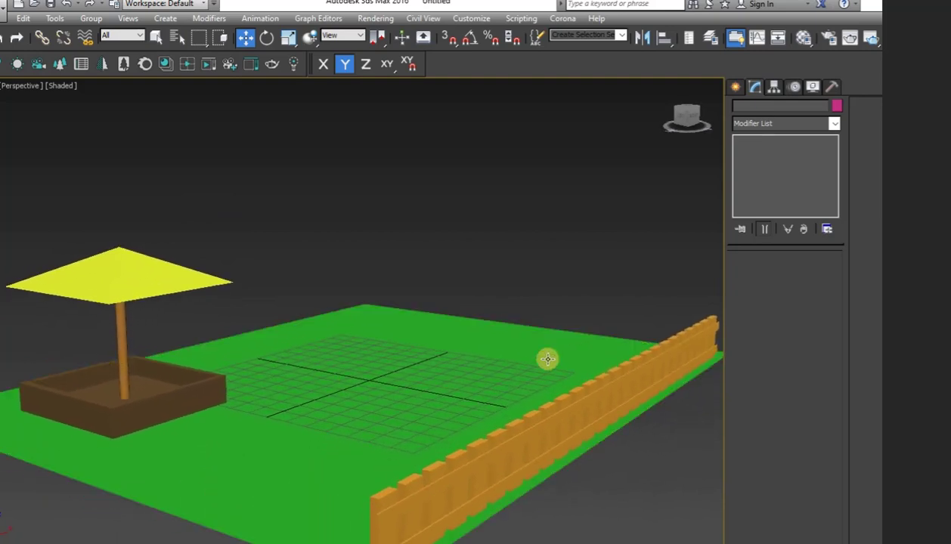
left_click(872, 39)
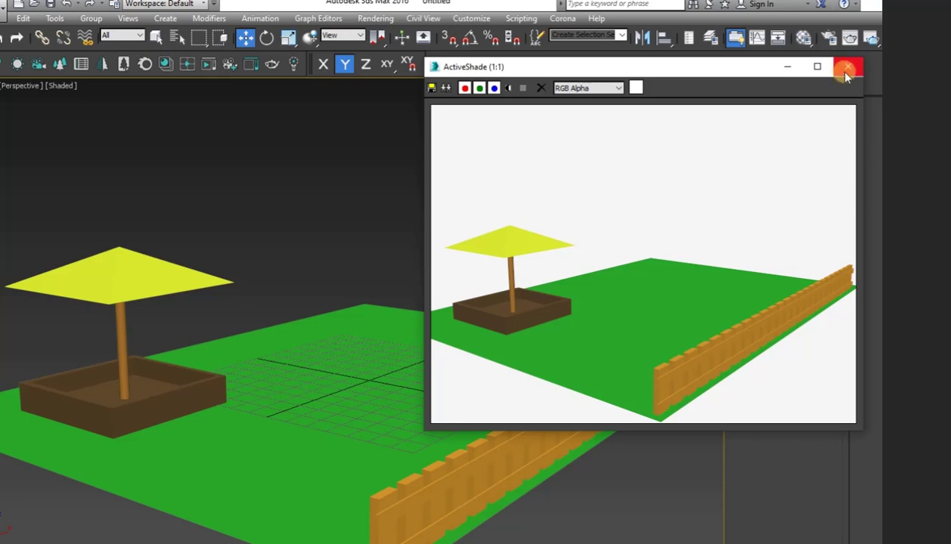
Start saving the rendered preview as an image, choose the Desktop as its location and open the file format choices
left_click(432, 90)
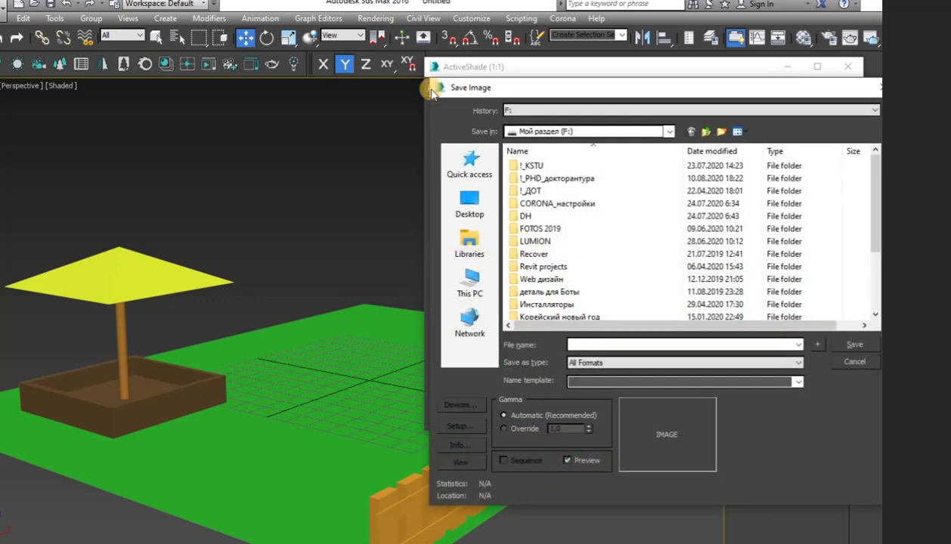
left_click_drag(494, 90, 389, 104)
left_click(360, 217)
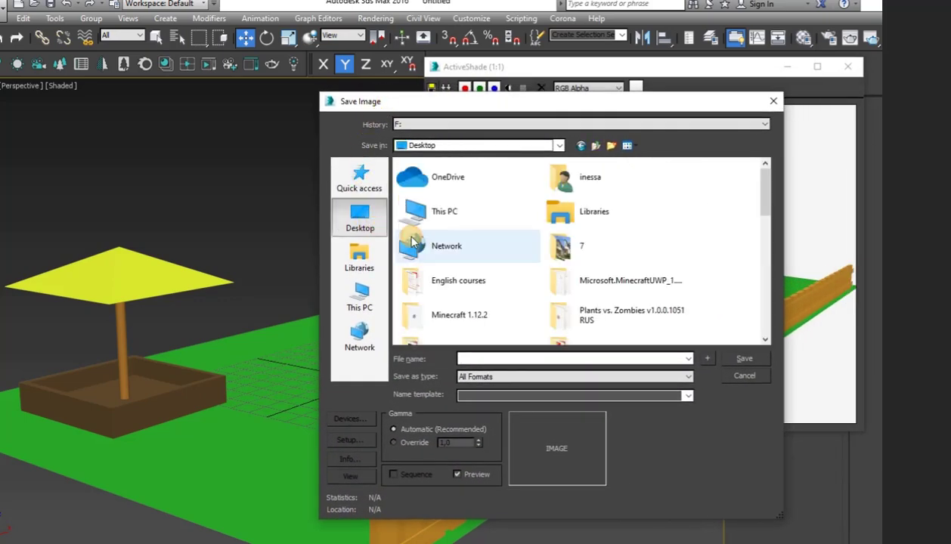
left_click(476, 378)
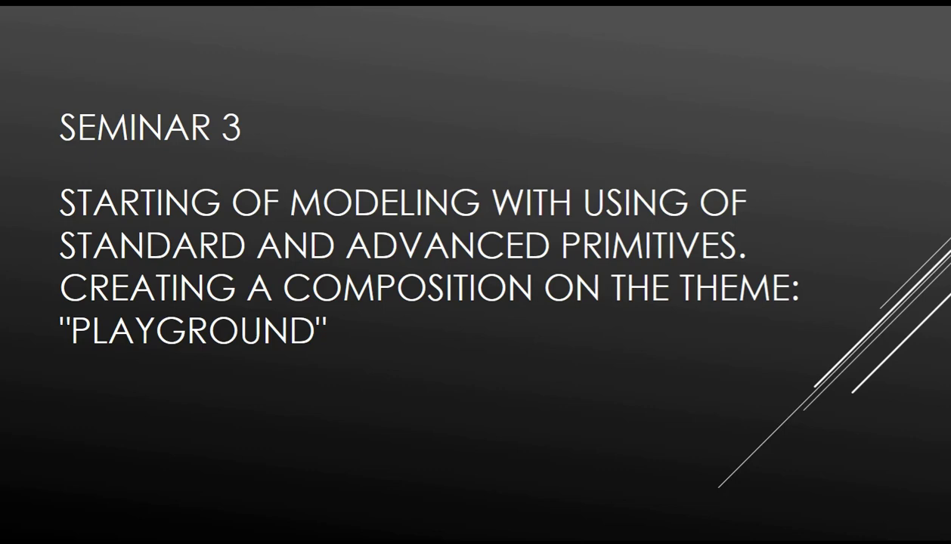
key("Right")
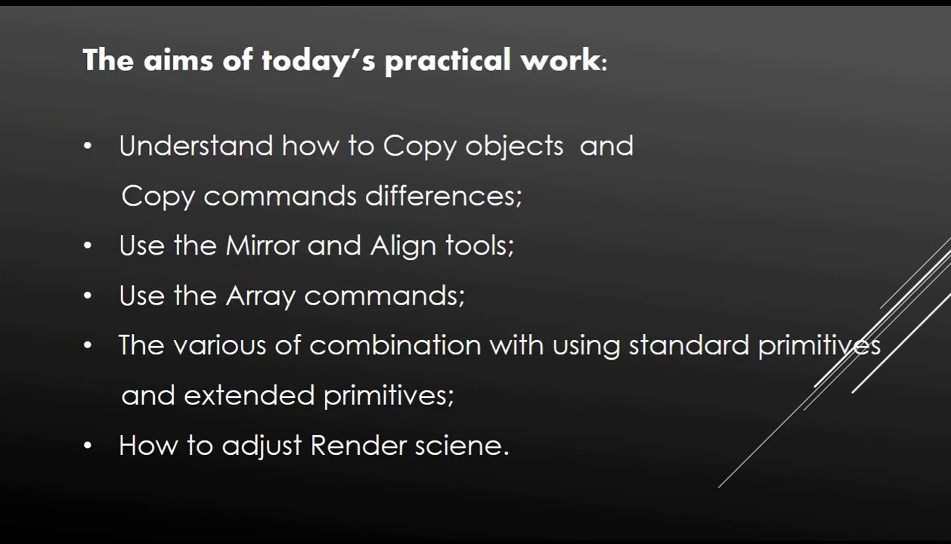